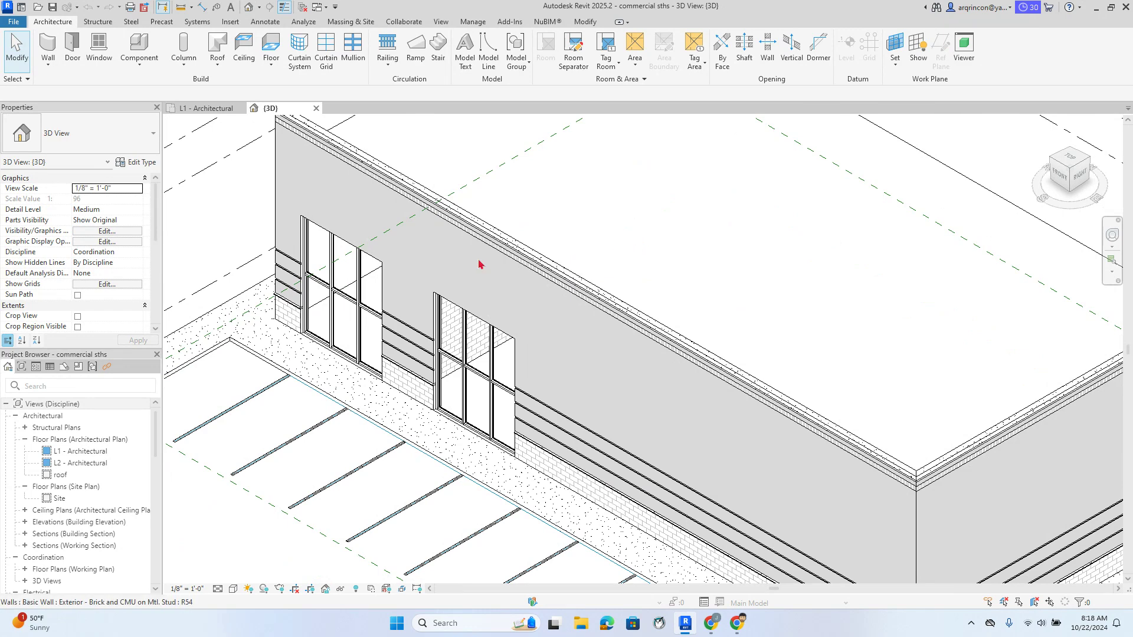
# In the L1 plan, mirror-copy the storefront curtain wall across an axis drawn at the wall
pyautogui.doubleClick(82, 452)
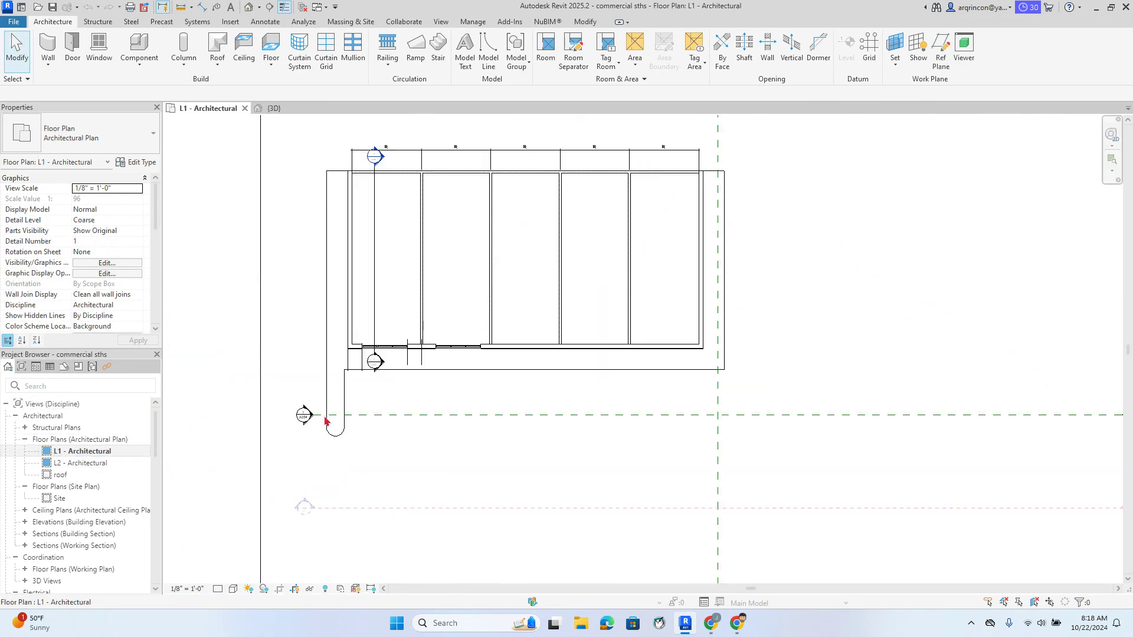
pyautogui.scroll(6, 405, 291)
pyautogui.scroll(2, 425, 265)
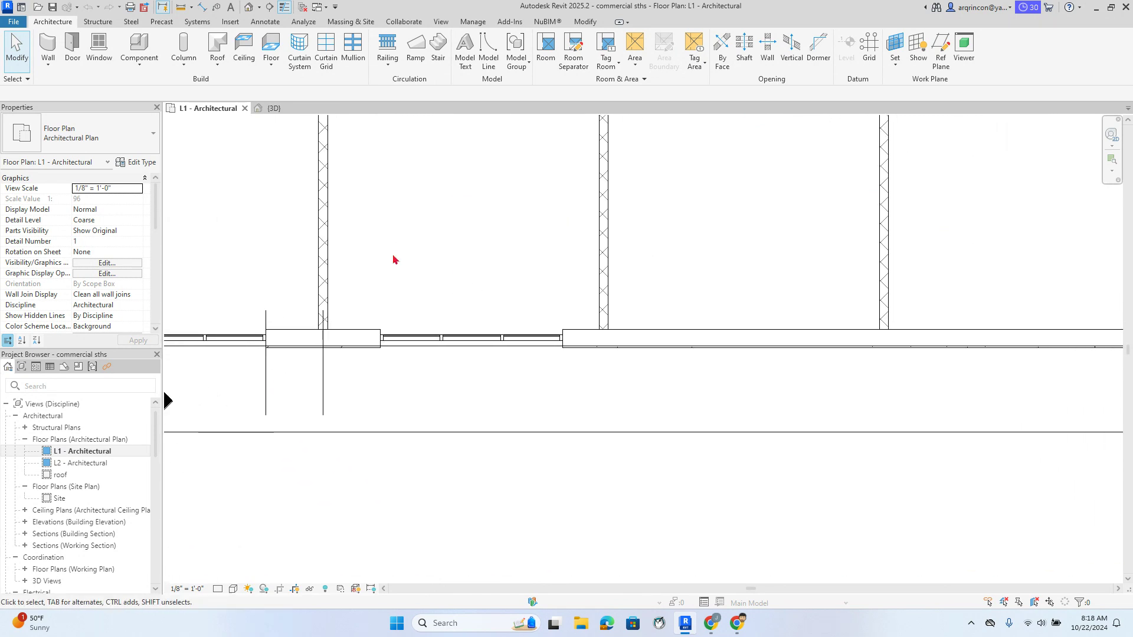
pyautogui.moveTo(344, 265); pyautogui.dragTo(578, 397)
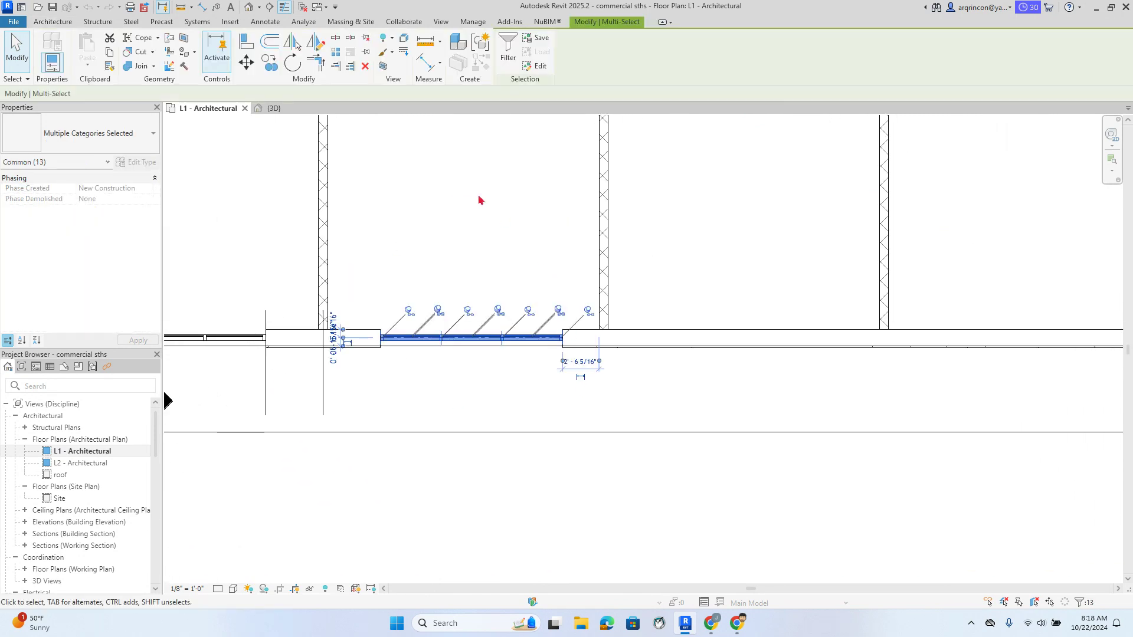
pyautogui.click(316, 42)
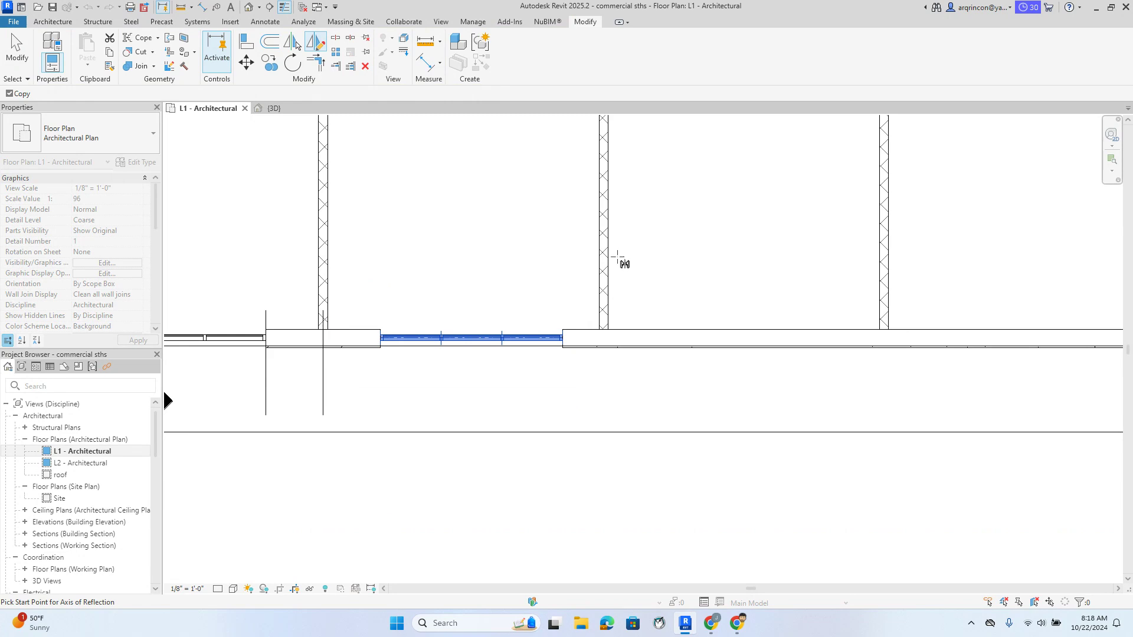
pyautogui.scroll(2, 603, 283)
pyautogui.click(603, 311)
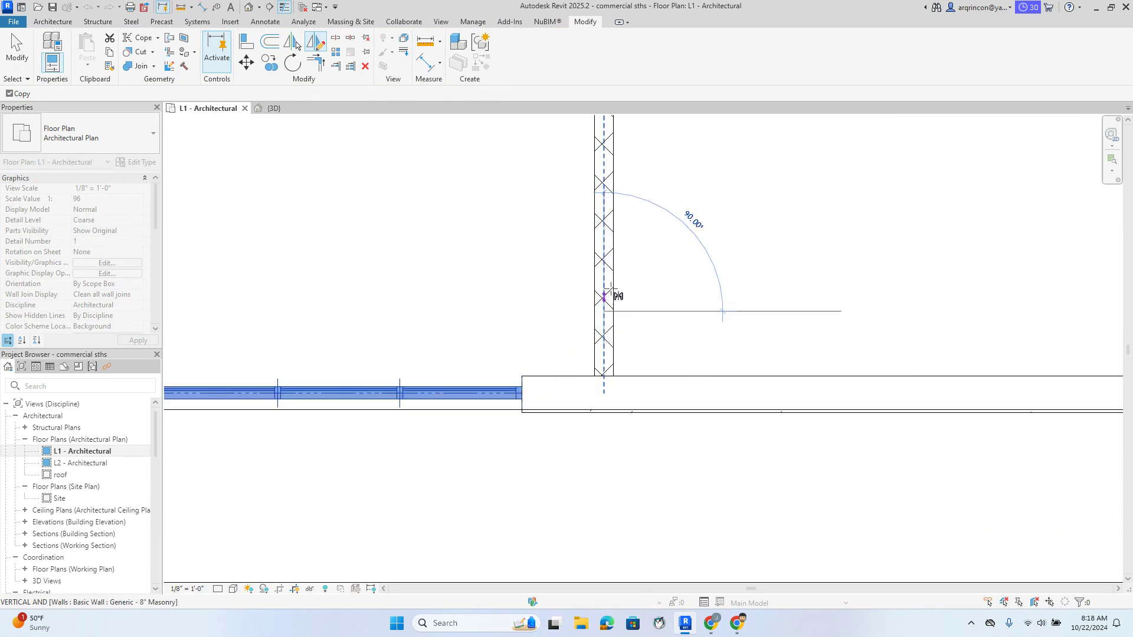
pyautogui.click(603, 247)
pyautogui.scroll(-3, 649, 253)
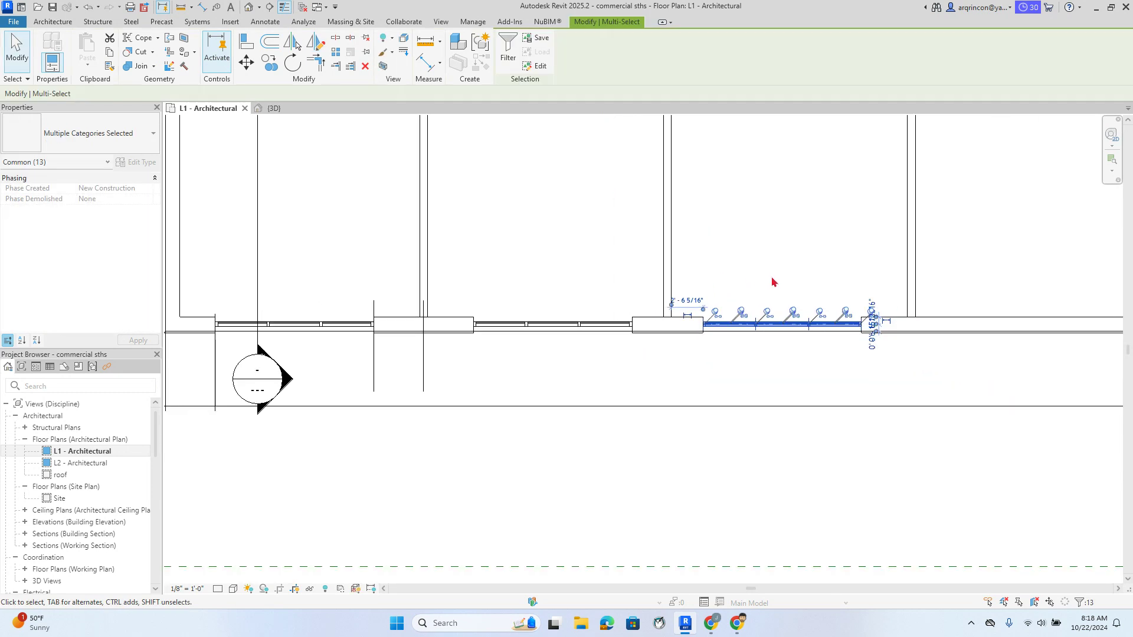
pyautogui.moveTo(771, 283); pyautogui.dragTo(596, 248, button='middle')
pyautogui.click(596, 247)
# Mirror-copy the new curtain wall to the right along the wall centreline
pyautogui.moveTo(499, 257); pyautogui.dragTo(714, 354)
pyautogui.click(315, 42)
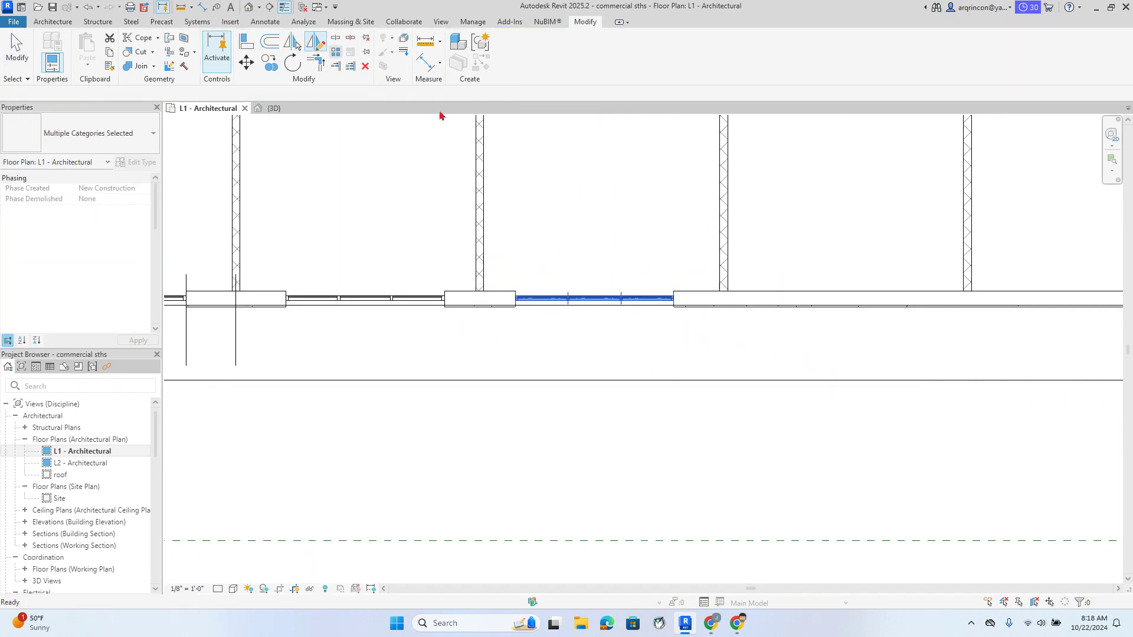
pyautogui.scroll(5, 737, 272)
pyautogui.click(697, 300)
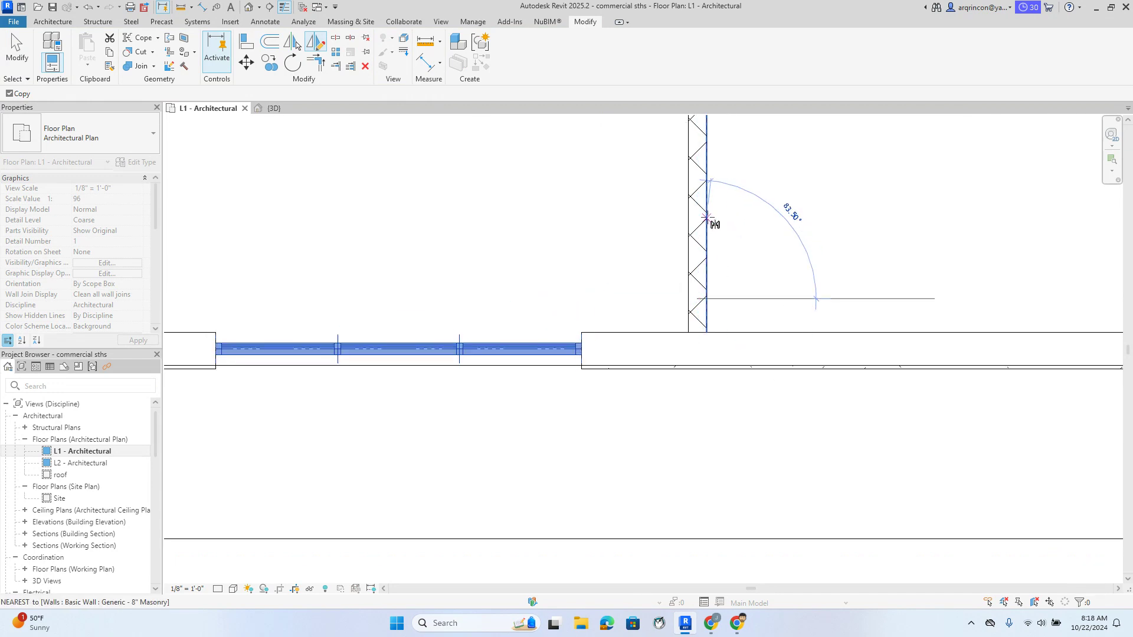
pyautogui.click(707, 216)
pyautogui.click(670, 237)
# Mirror-copy the curtain wall windows into the next wall bay
pyautogui.scroll(-6, 620, 242)
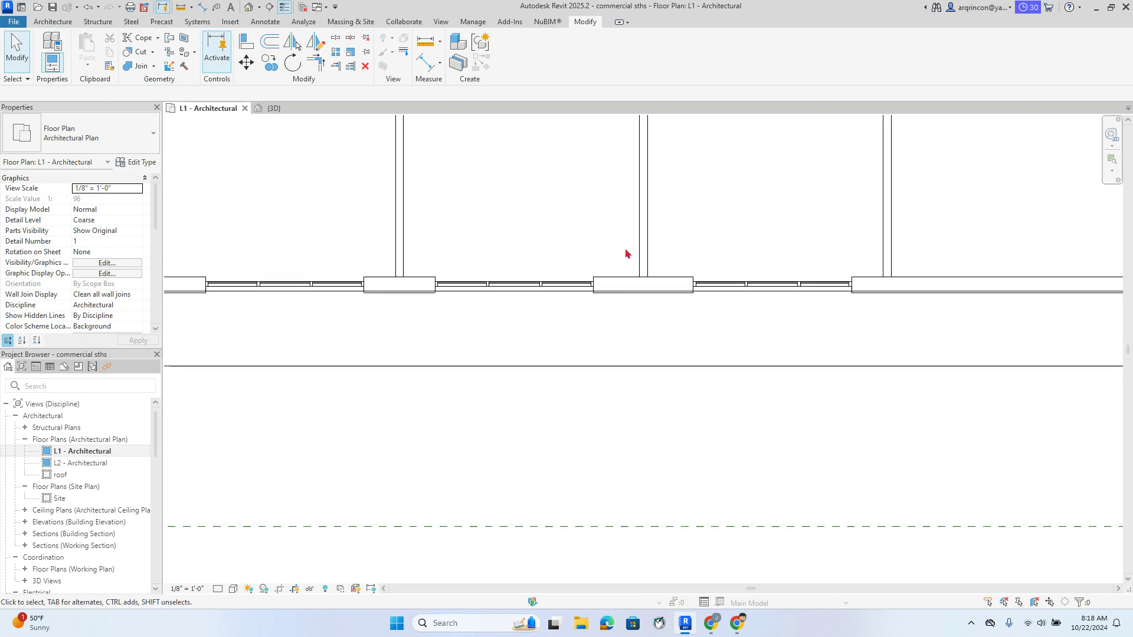
pyautogui.moveTo(727, 242); pyautogui.dragTo(504, 254, button='middle')
pyautogui.scroll(3, 502, 254)
pyautogui.moveTo(424, 248); pyautogui.dragTo(734, 378)
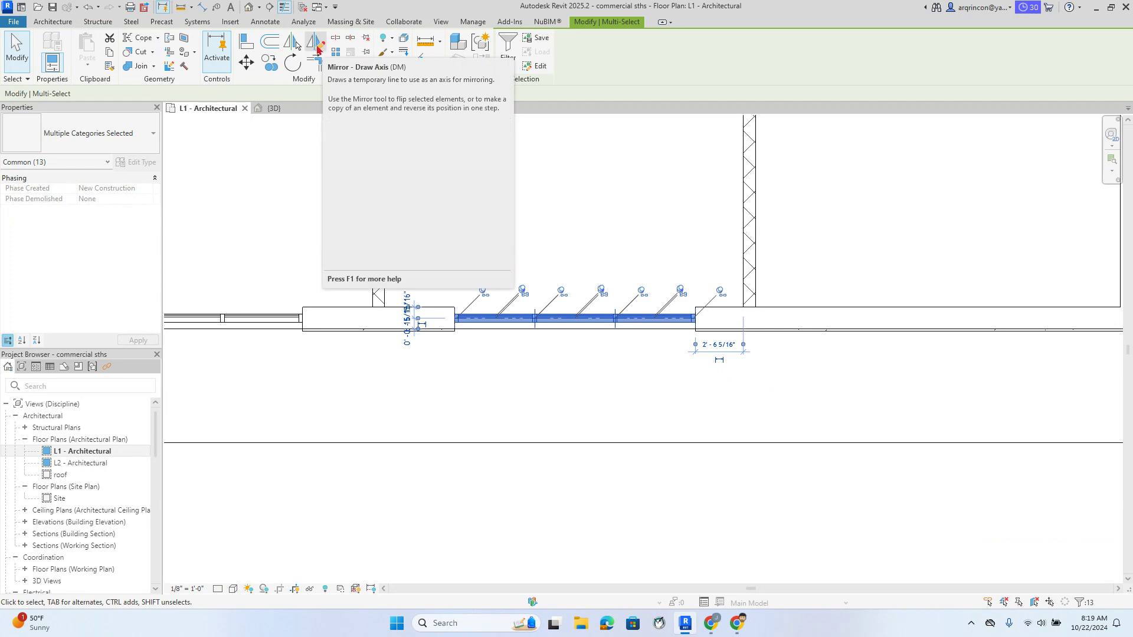
pyautogui.click(318, 47)
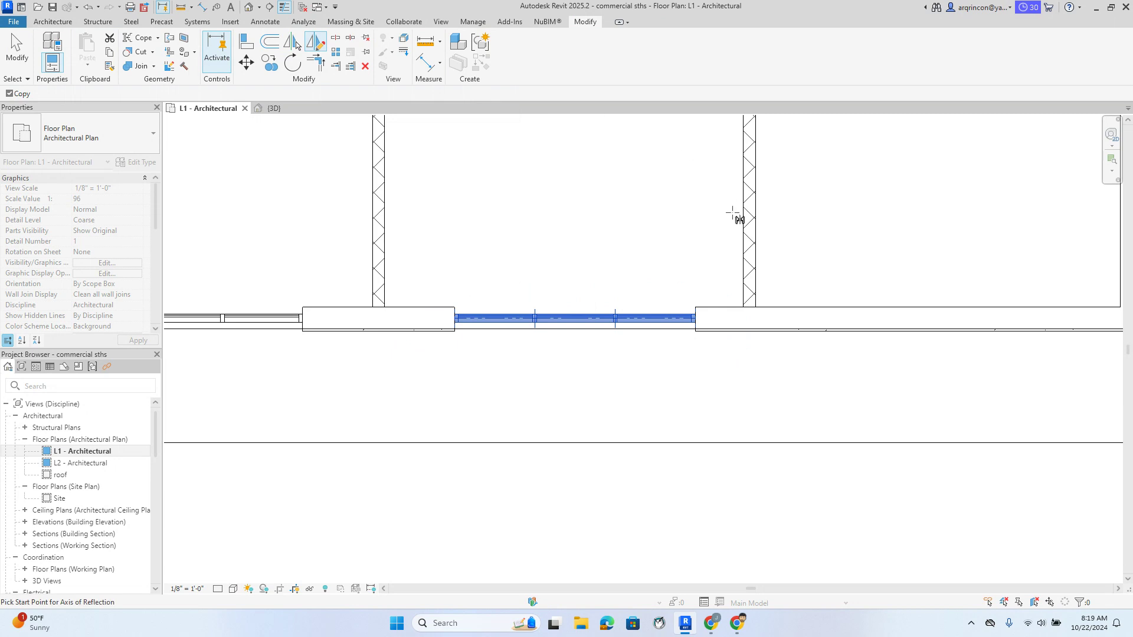
pyautogui.scroll(2, 752, 277)
pyautogui.click(754, 311)
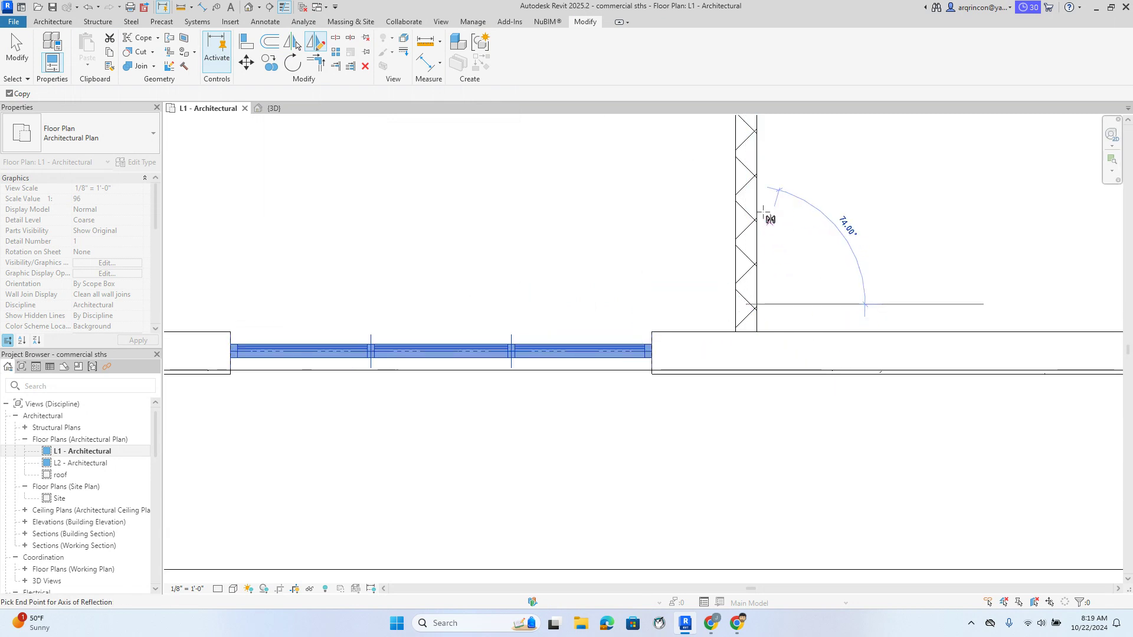
pyautogui.click(748, 185)
pyautogui.scroll(-3, 855, 219)
pyautogui.scroll(-3, 855, 230)
pyautogui.moveTo(792, 291); pyautogui.dragTo(763, 355, button='middle')
# Switch to the 3D view and bring the RevitCity browser window onscreen
pyautogui.click(568, 250)
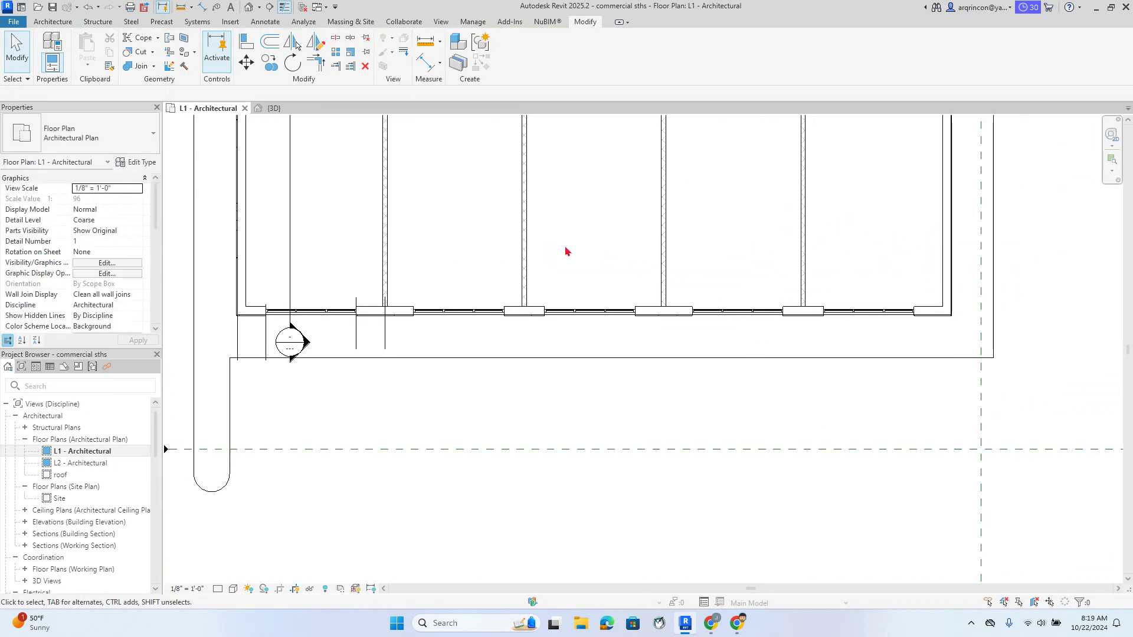
pyautogui.click(273, 108)
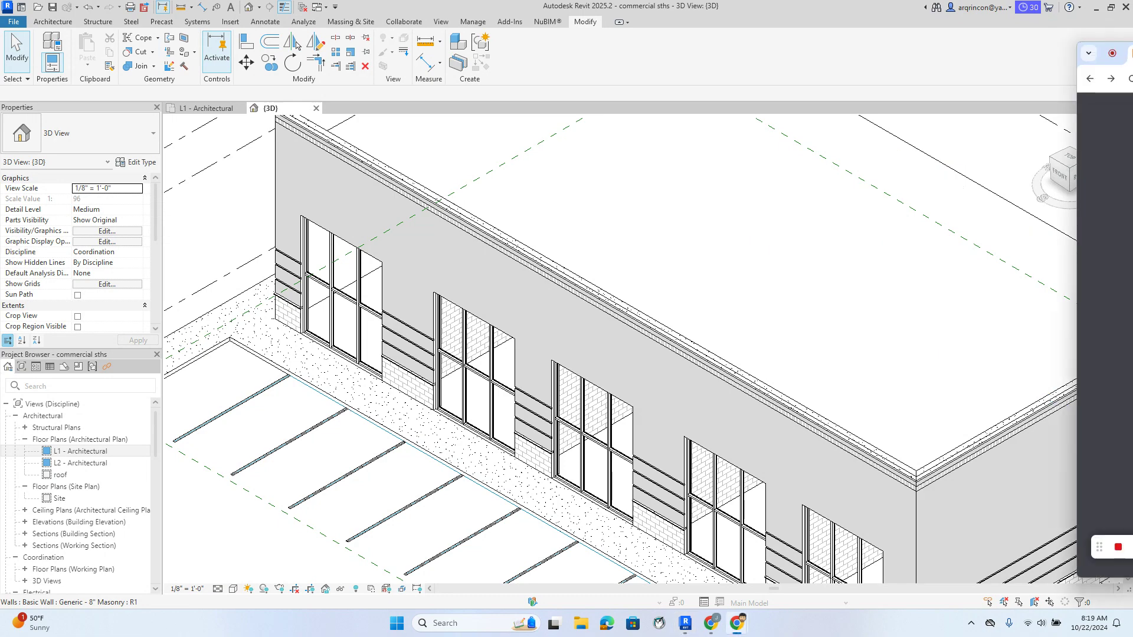
pyautogui.moveTo(1132, 61); pyautogui.dragTo(656, 43)
# Maximize Chrome, scroll the canopy results, and show the angled-supports canopy download in its folder
pyautogui.click(986, 39)
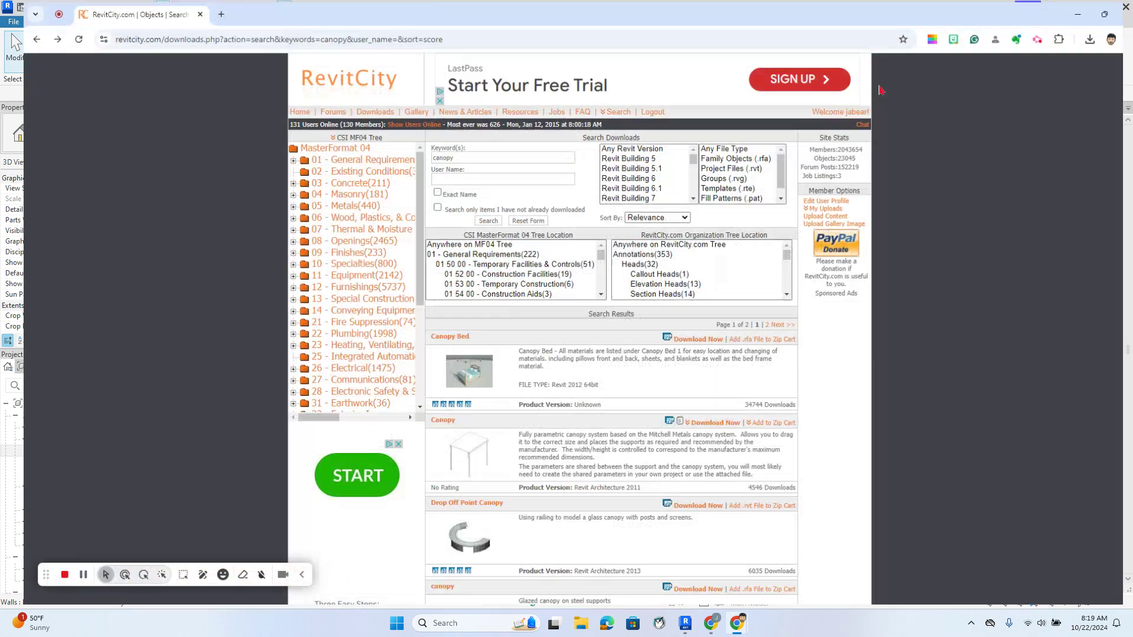
pyautogui.scroll(-3, 571, 266)
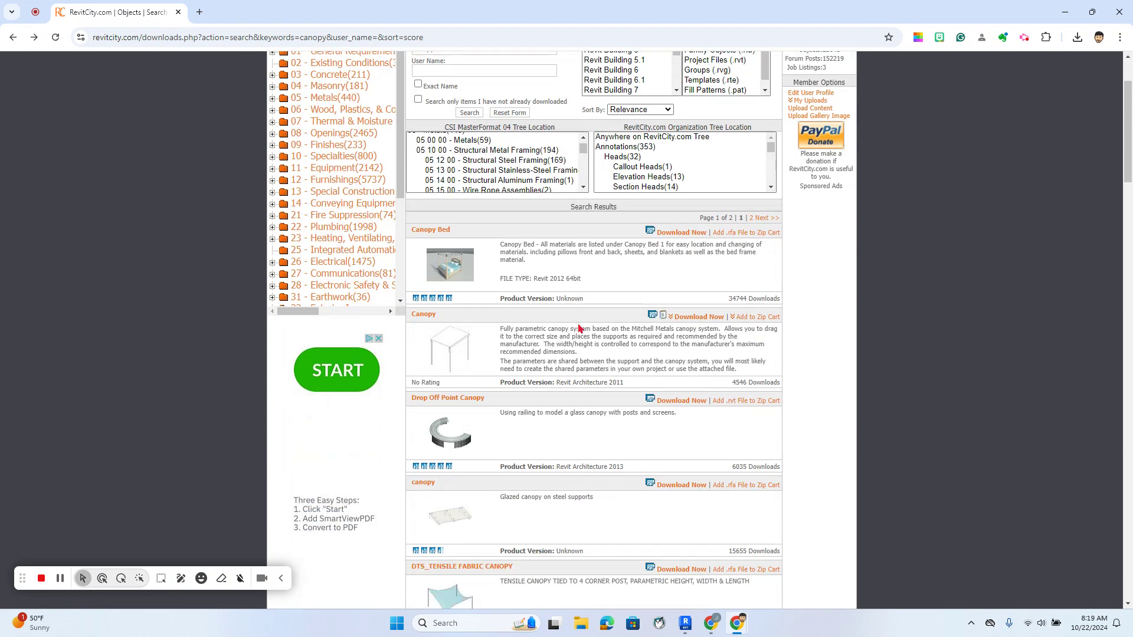
pyautogui.scroll(-6, 581, 328)
pyautogui.scroll(-2, 599, 294)
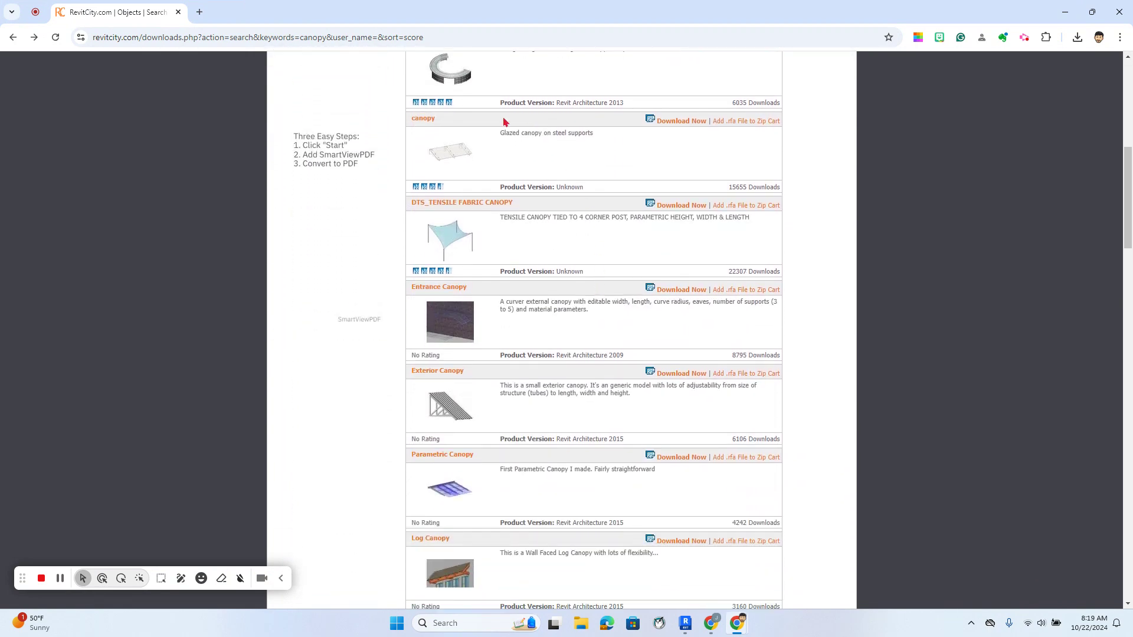
pyautogui.scroll(-6, 446, 158)
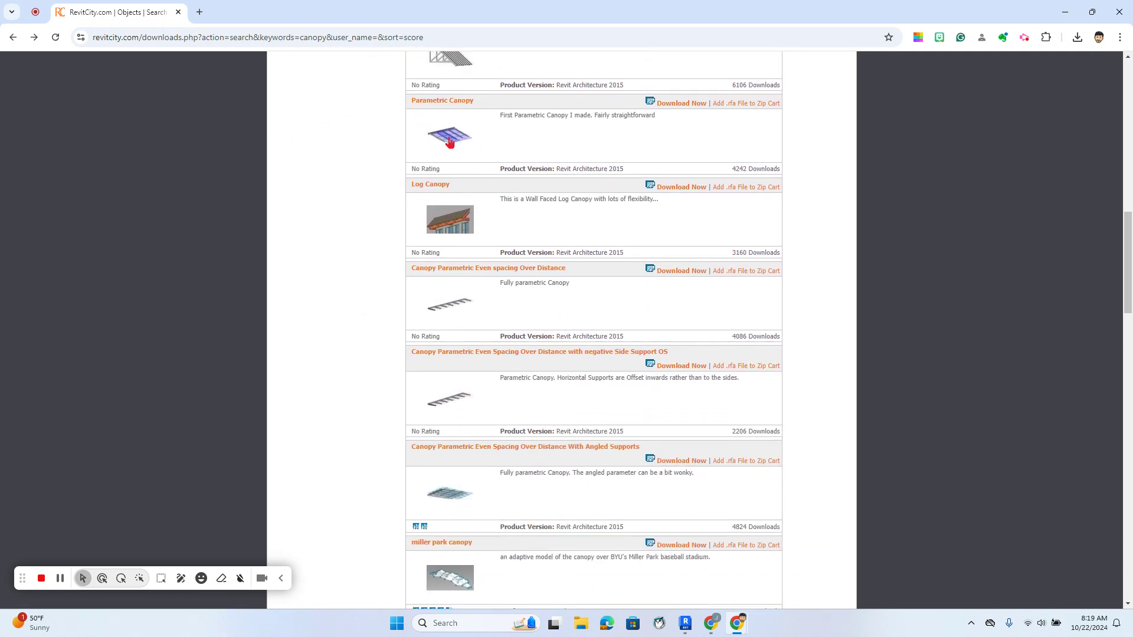
pyautogui.scroll(-2, 500, 236)
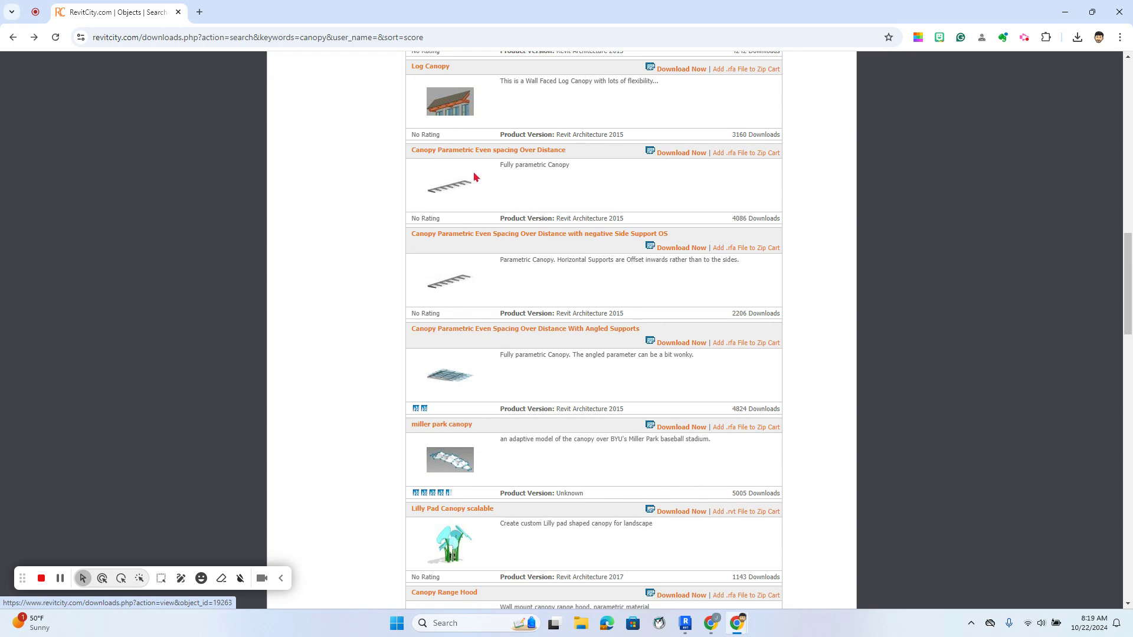
pyautogui.scroll(-1, 536, 266)
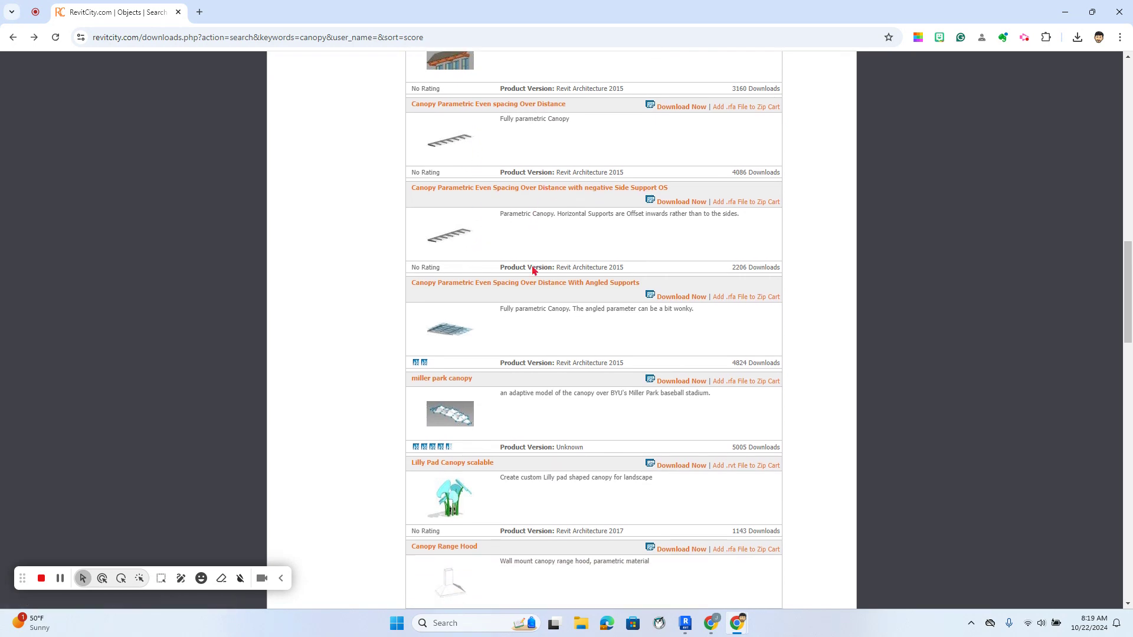
pyautogui.scroll(-1, 534, 271)
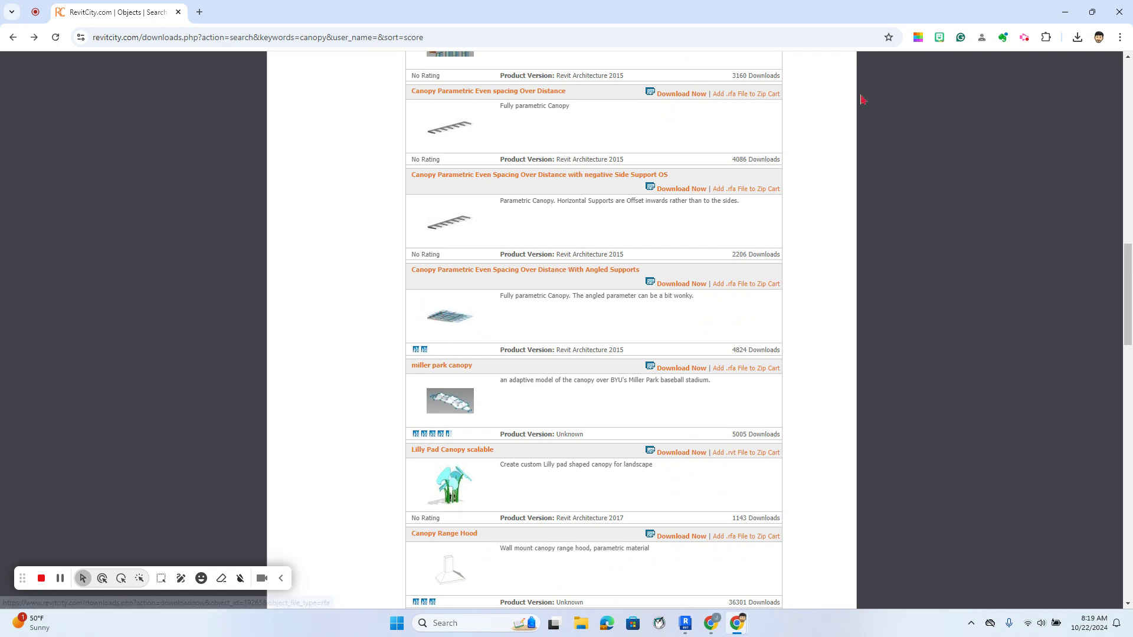
pyautogui.click(1077, 39)
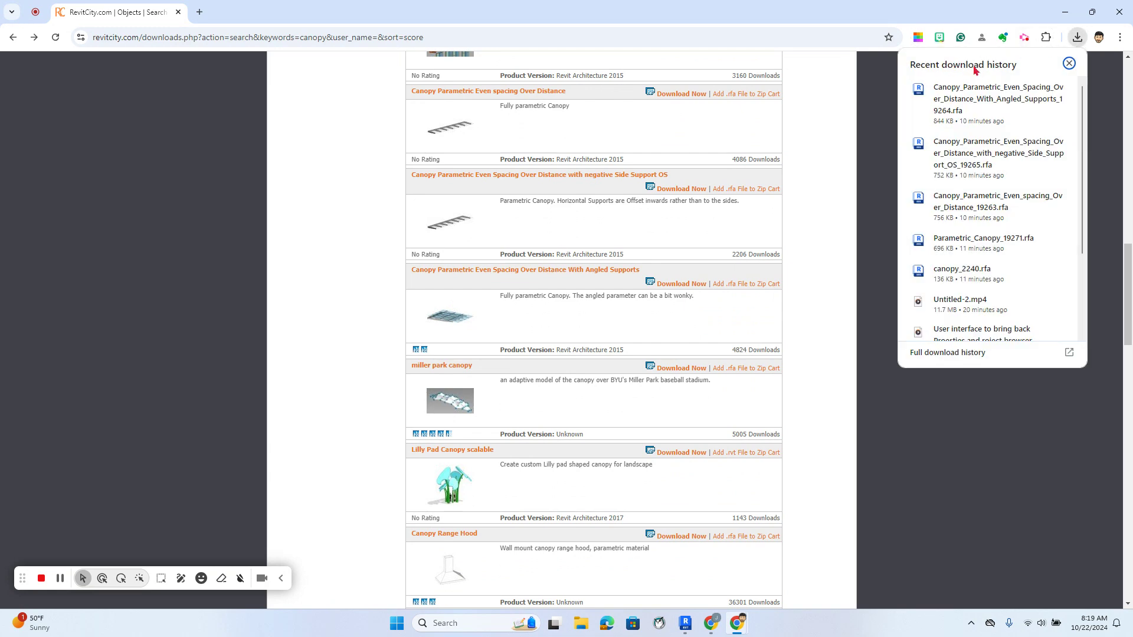
pyautogui.click(1036, 89)
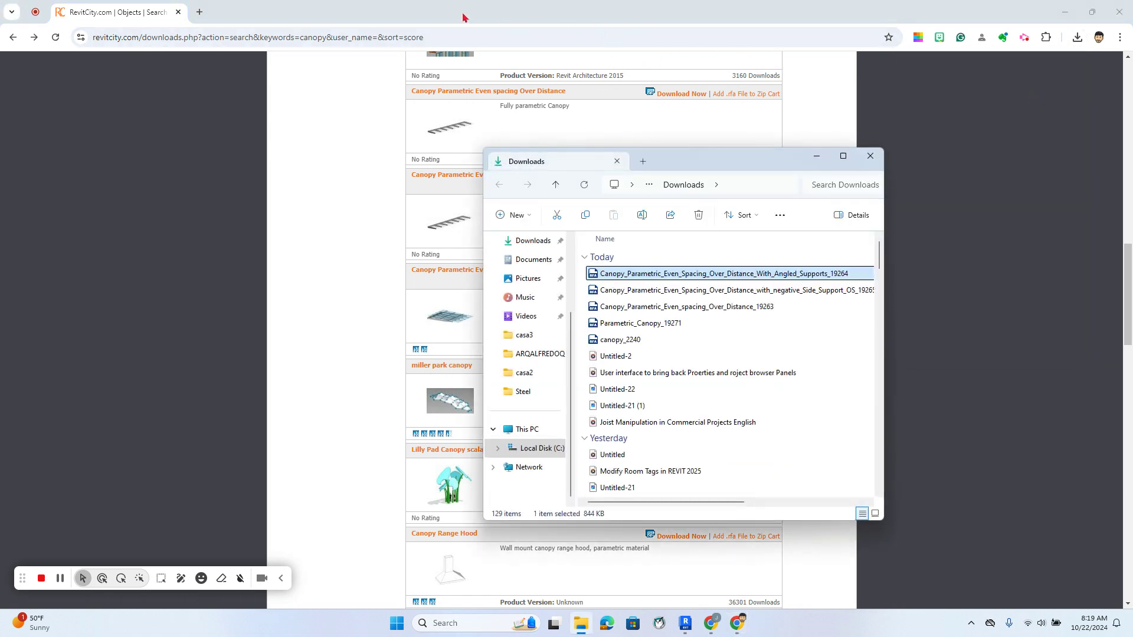
# Open the Angled_Supports_19264 canopy .rfa from Downloads in Revit, upgrading it to 2025
pyautogui.moveTo(464, 18); pyautogui.dragTo(1132, 89)
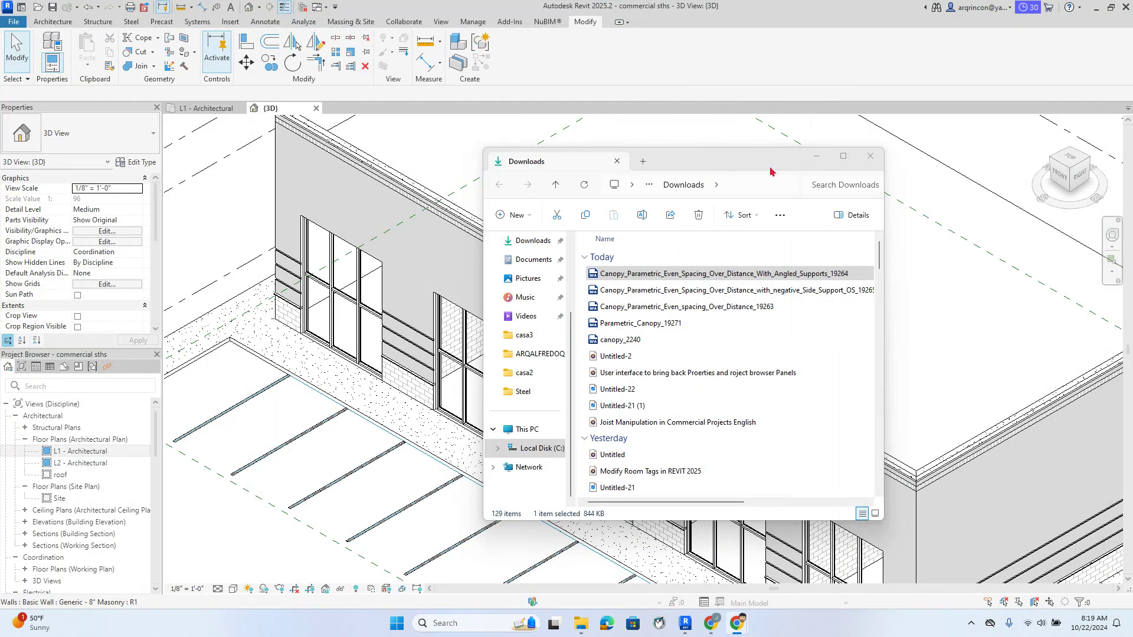
pyautogui.click(644, 278)
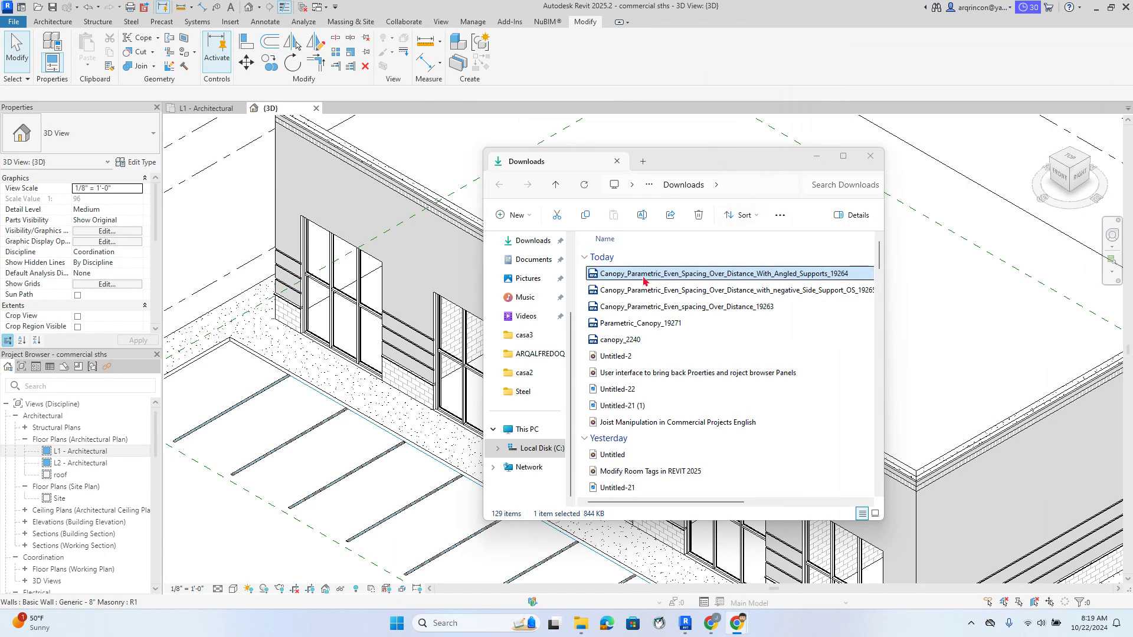
pyautogui.doubleClick(644, 277)
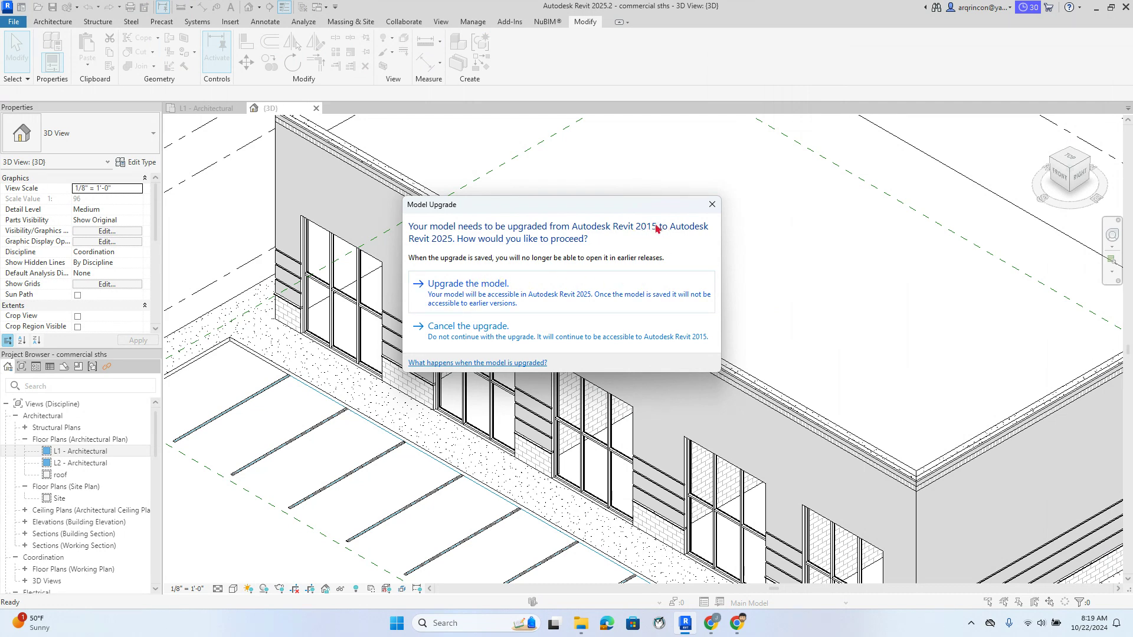
pyautogui.click(454, 288)
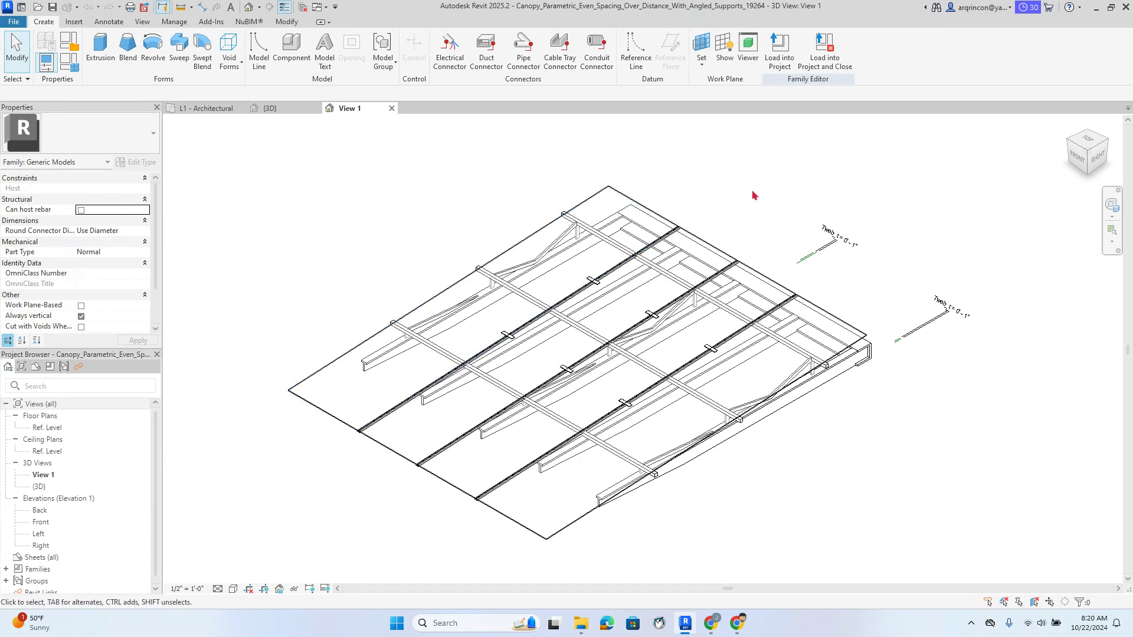
# Load the canopy into the commercial project and place one at the storefront on L1
pyautogui.click(776, 47)
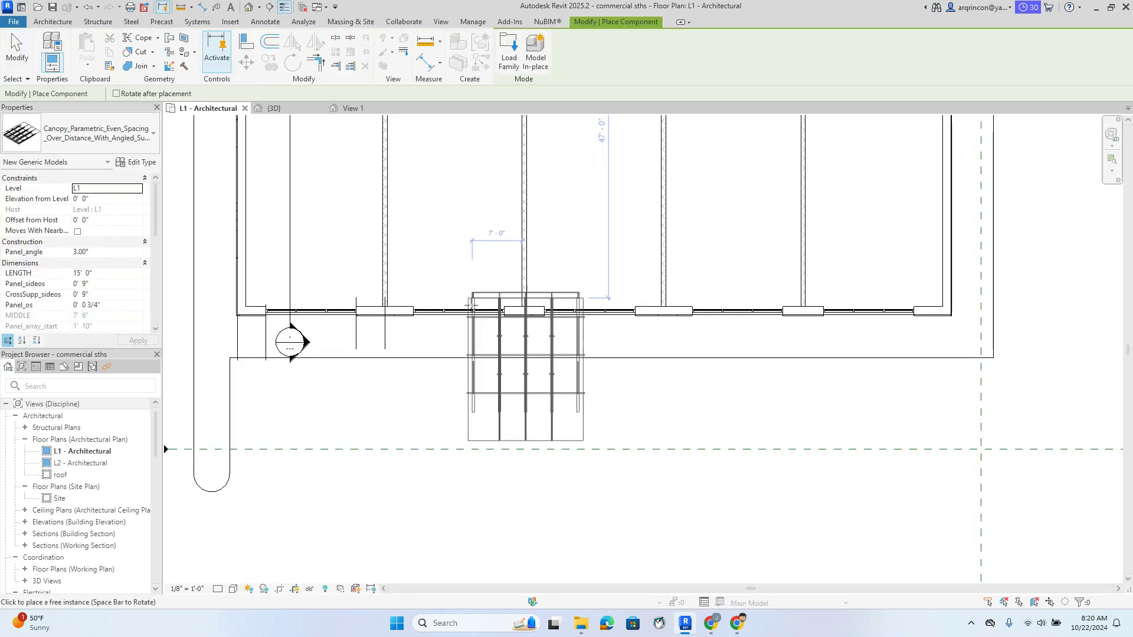
pyautogui.scroll(1, 451, 310)
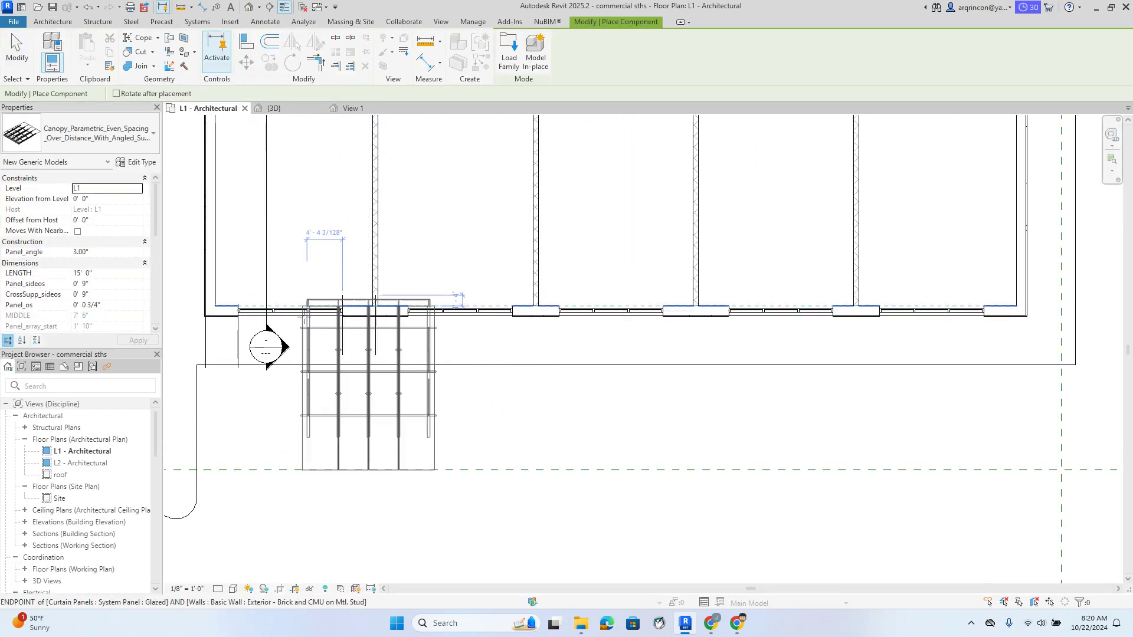
pyautogui.scroll(5, 313, 334)
pyautogui.moveTo(313, 334); pyautogui.dragTo(484, 315, button='middle')
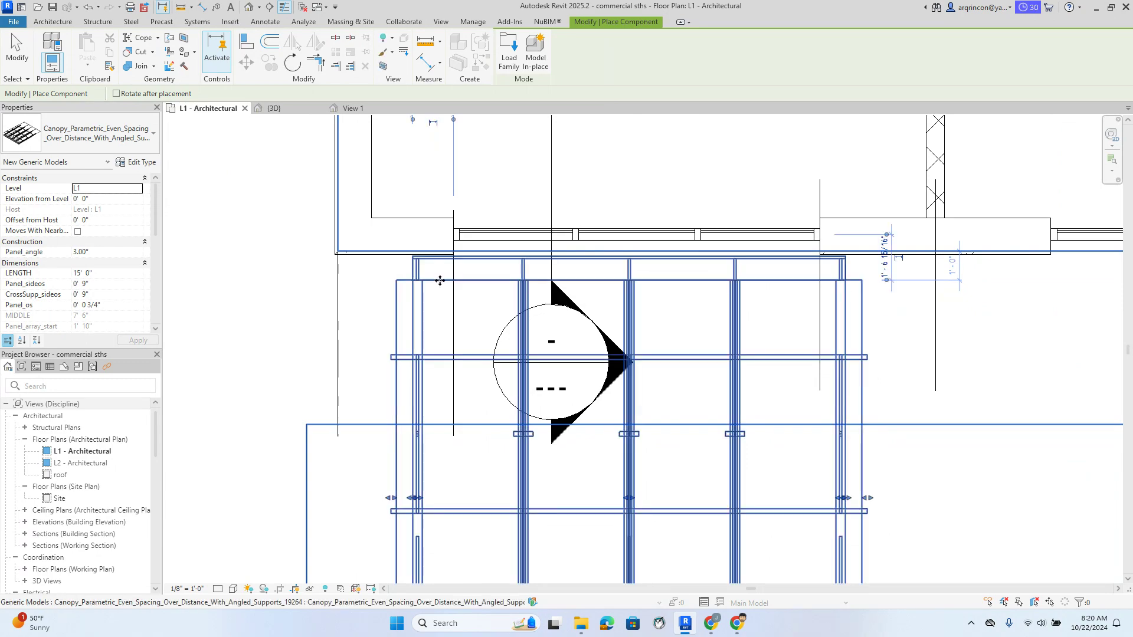
pyautogui.press('Escape')
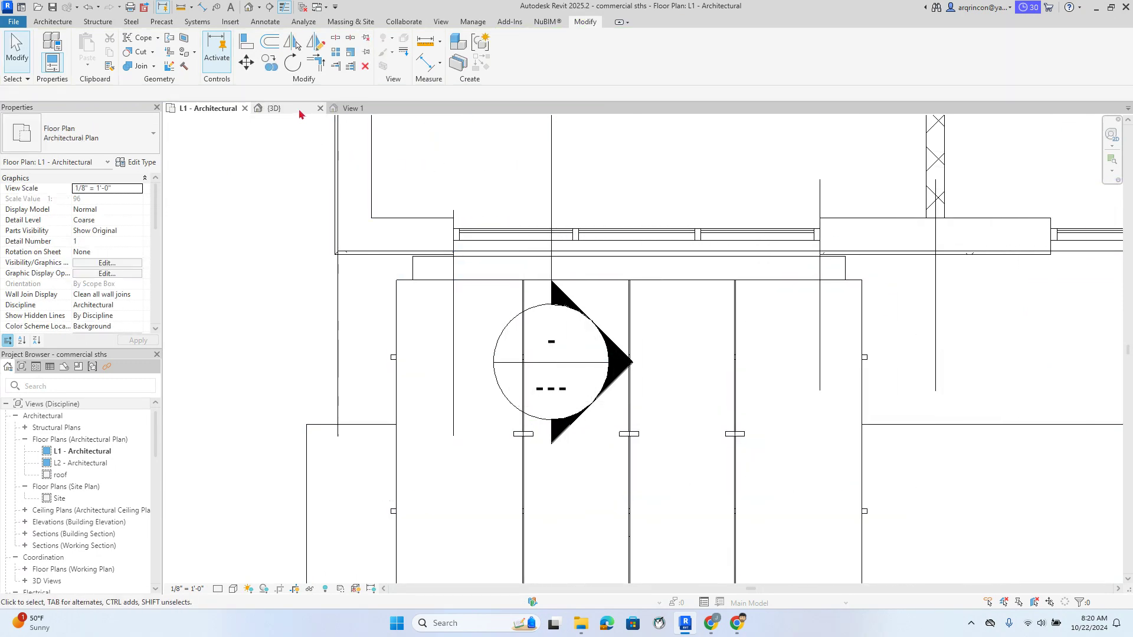
# Switch to the 3D view and orbit to inspect the placed canopy
pyautogui.click(271, 108)
pyautogui.scroll(3, 565, 423)
pyautogui.keyDown('shift'); pyautogui.moveTo(566, 422); pyautogui.dragTo(437, 431, button='middle'); pyautogui.keyUp('shift')
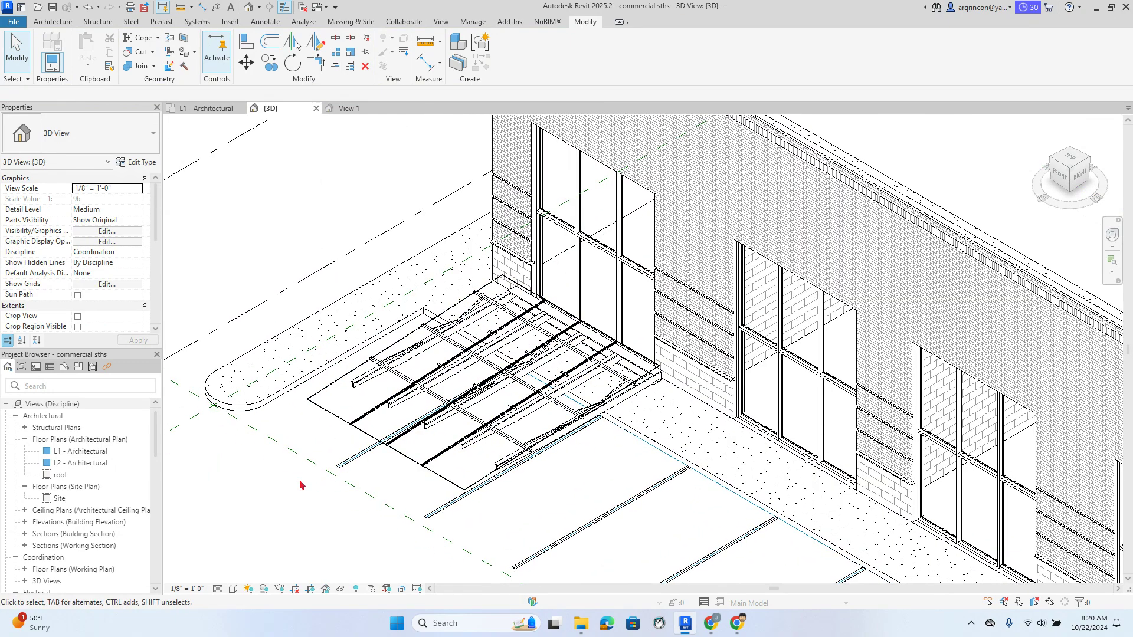
# Set the canopy's Elevation from Level to 16' in Properties and zoom out to view it
pyautogui.click(331, 423)
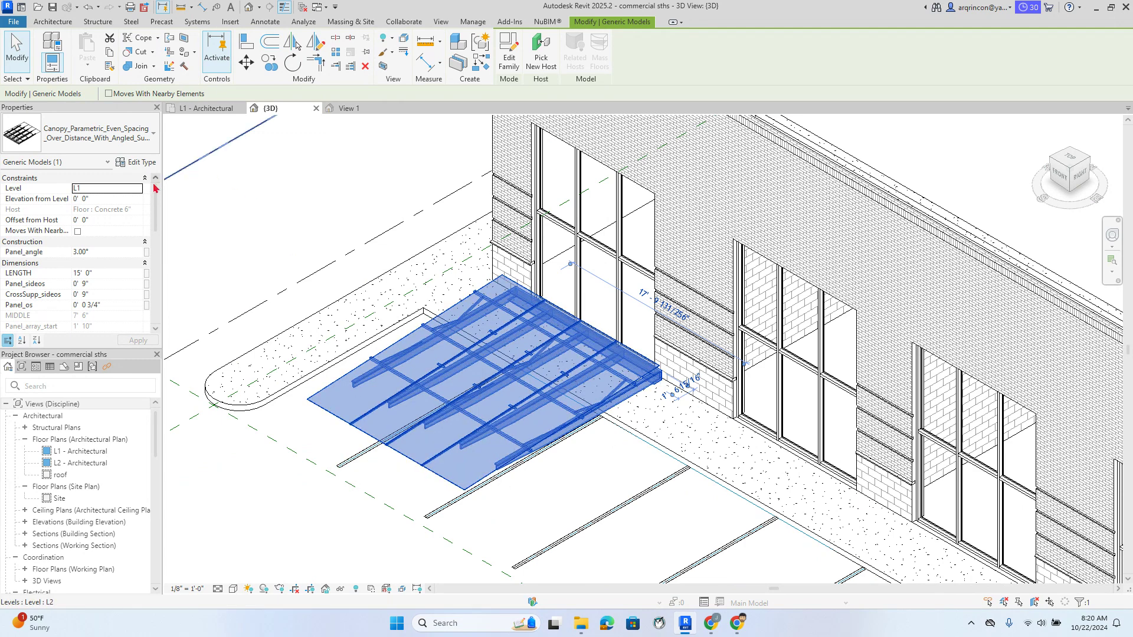
pyautogui.click(106, 198)
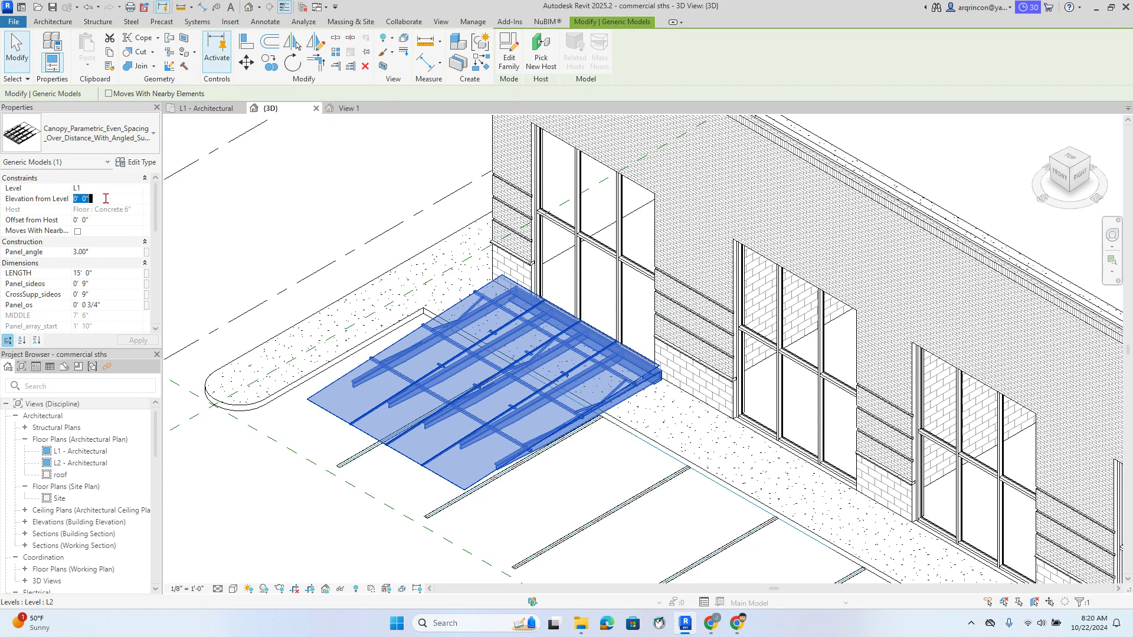
pyautogui.click(107, 199)
pyautogui.moveTo(120, 200); pyautogui.dragTo(66, 199)
pyautogui.write('16')
pyautogui.click(222, 223)
pyautogui.scroll(-1, 410, 251)
pyautogui.moveTo(411, 252); pyautogui.dragTo(417, 301, button='middle')
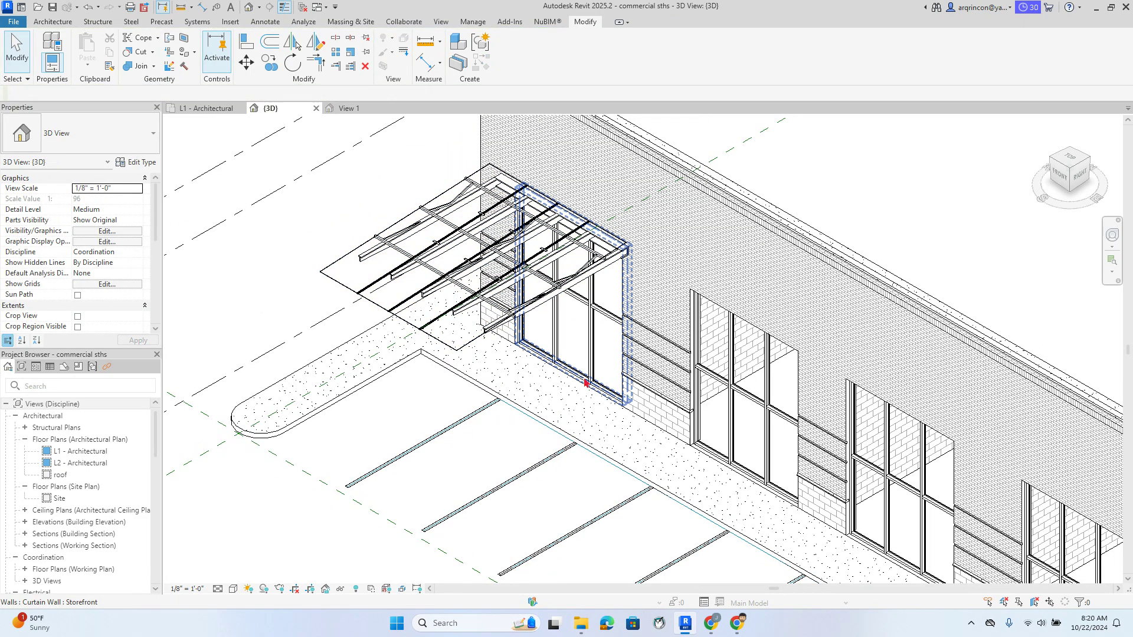
pyautogui.scroll(2, 518, 374)
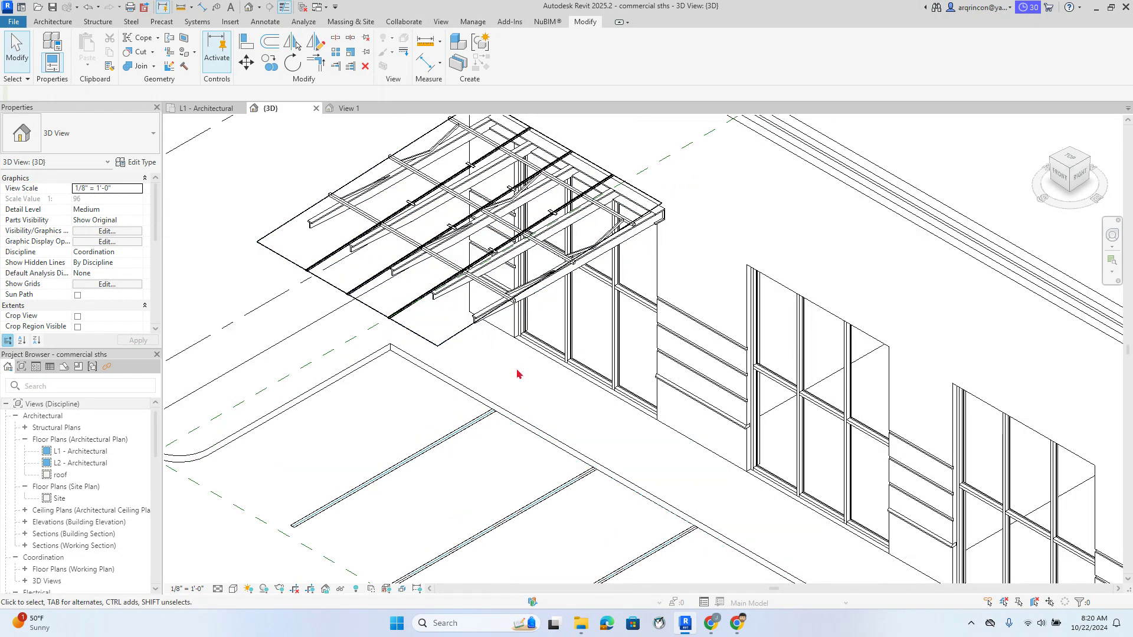
pyautogui.scroll(-3, 517, 374)
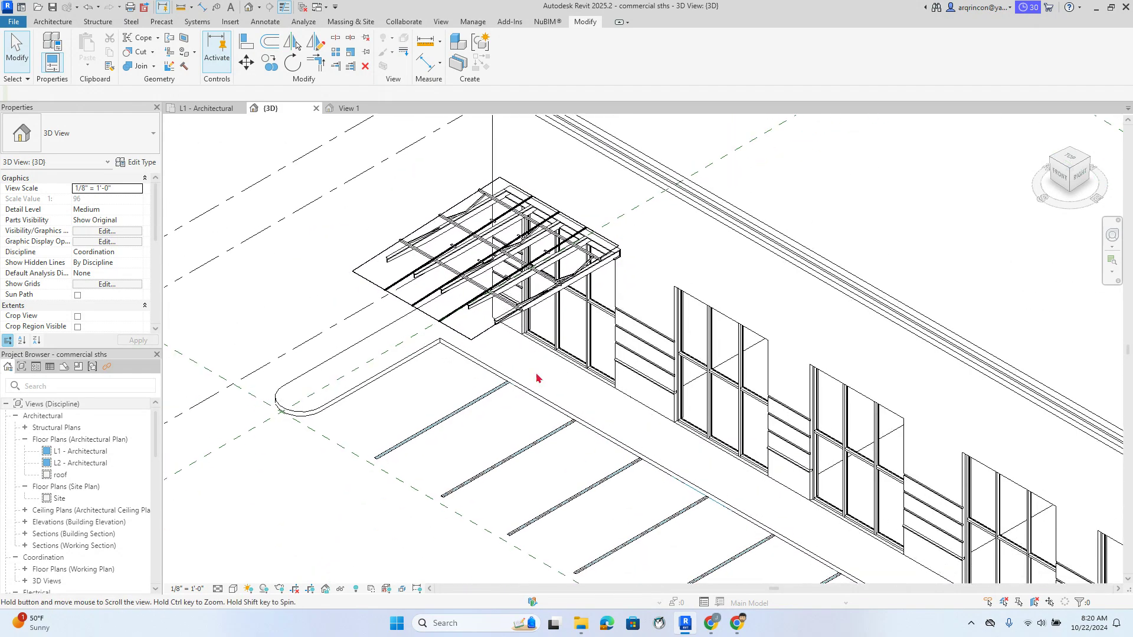
pyautogui.scroll(-3, 537, 378)
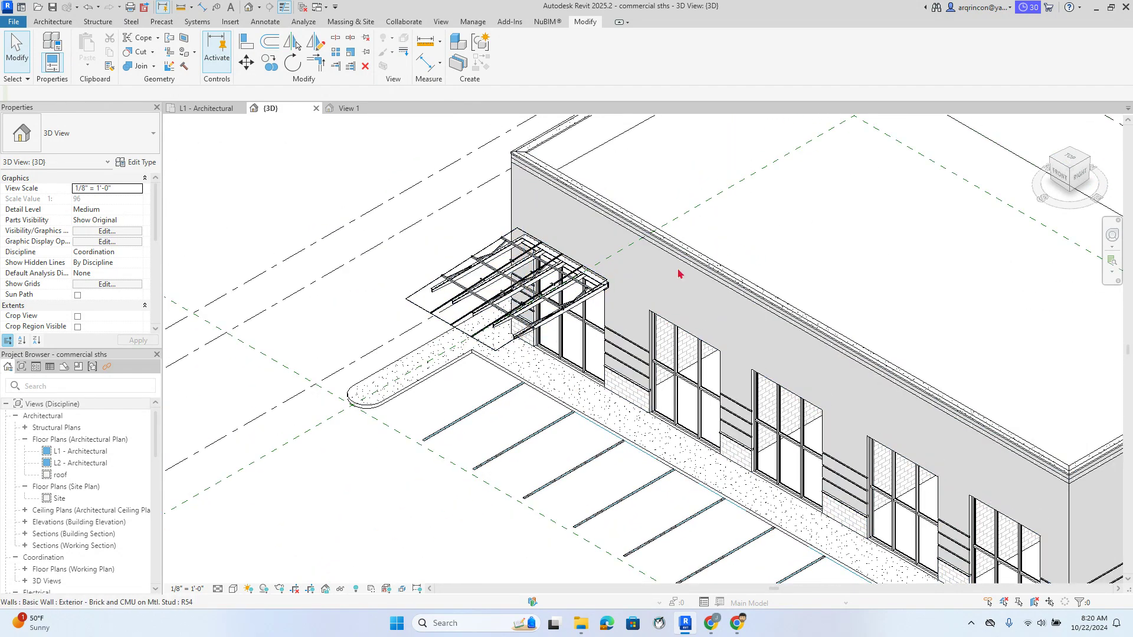
# Orbit and view the model from the ViewCube's LEFT face to check the canopy height
pyautogui.keyDown('shift'); pyautogui.moveTo(578, 331); pyautogui.dragTo(655, 307, button='middle'); pyautogui.keyUp('shift')
pyautogui.scroll(-4, 684, 342)
pyautogui.scroll(5, 653, 339)
pyautogui.click(1070, 169)
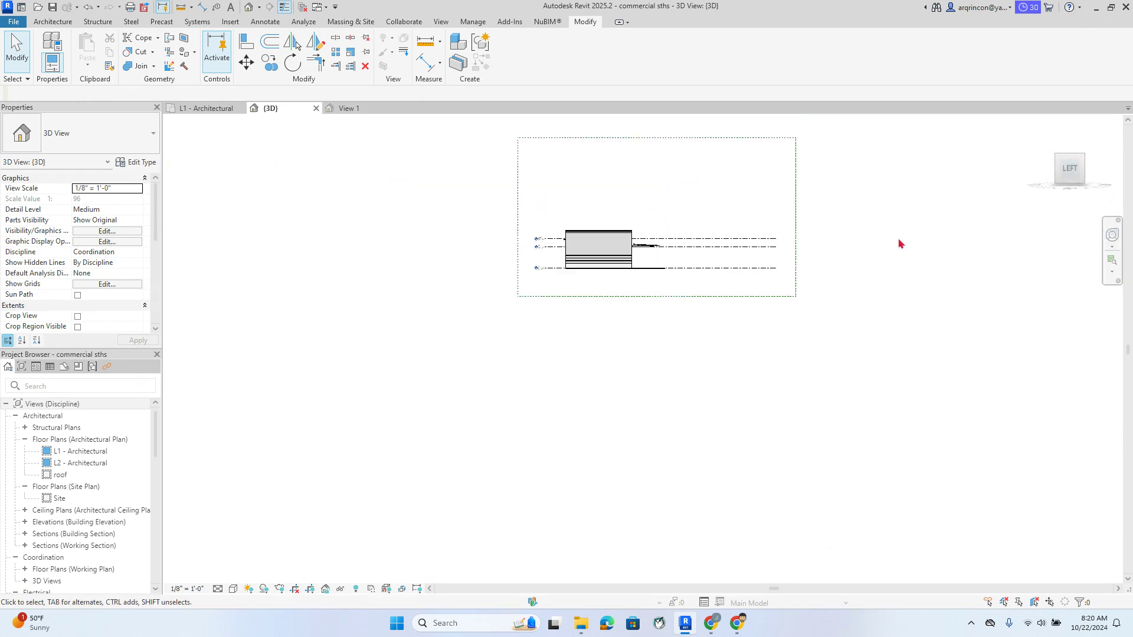
pyautogui.scroll(8, 635, 399)
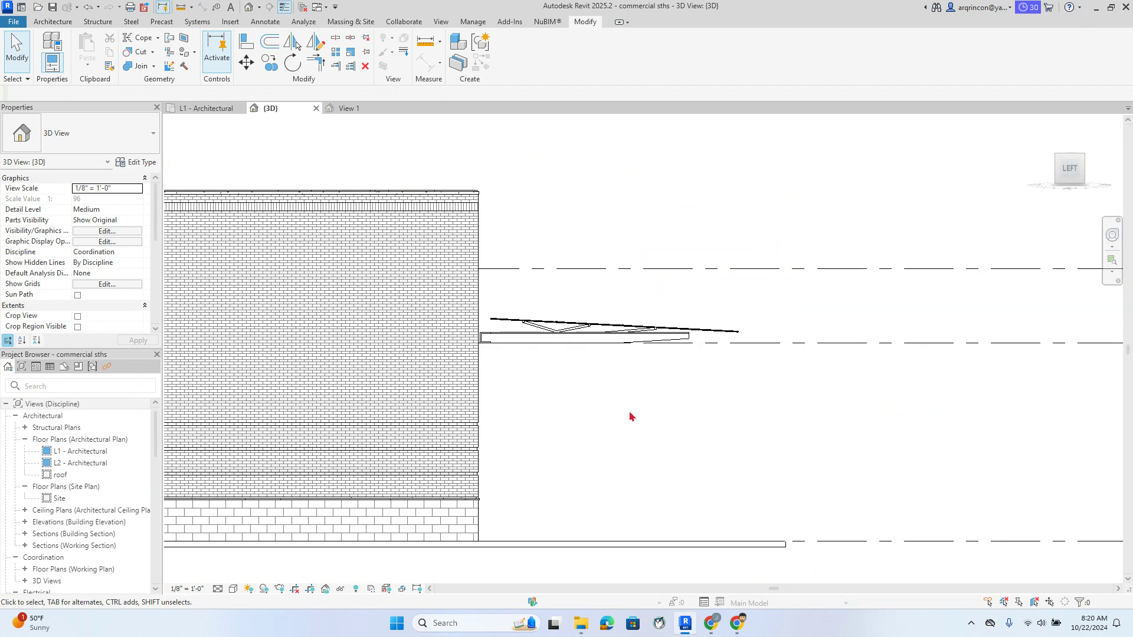
pyautogui.scroll(1, 630, 417)
pyautogui.scroll(2, 554, 363)
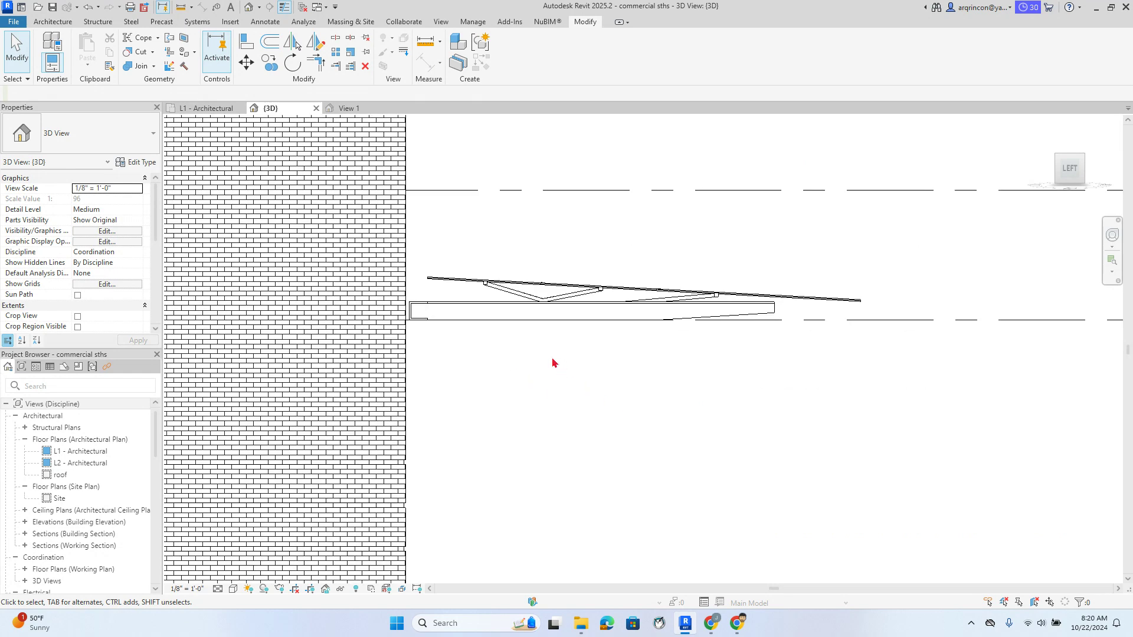
# Return to the Home 3D view, zoom onto the canopy and select it
pyautogui.click(1044, 126)
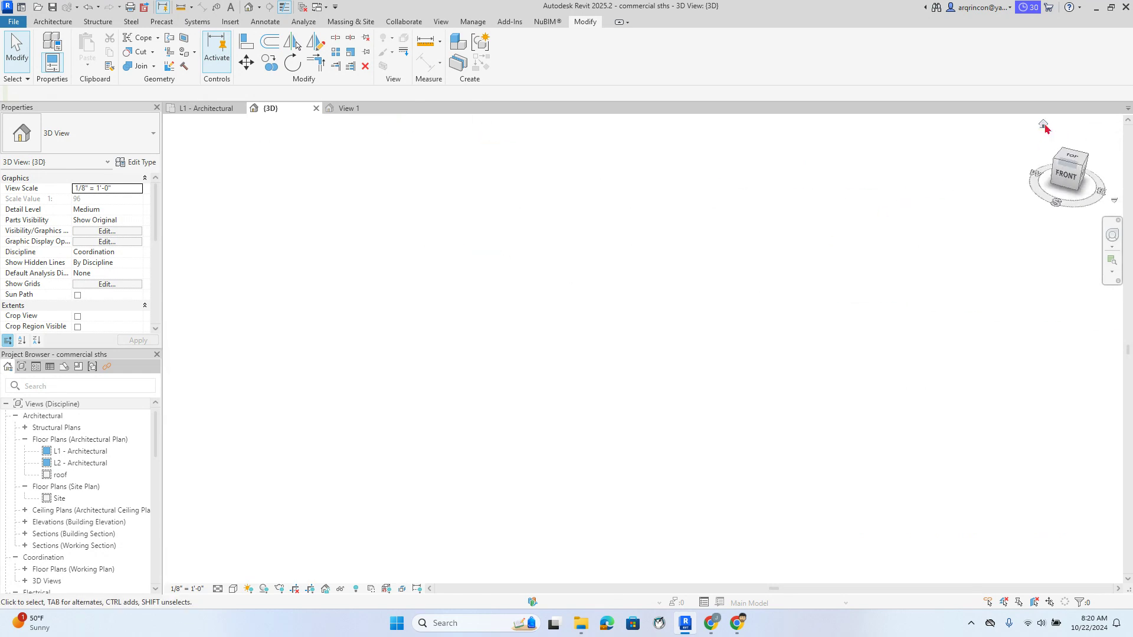
pyautogui.scroll(5, 549, 348)
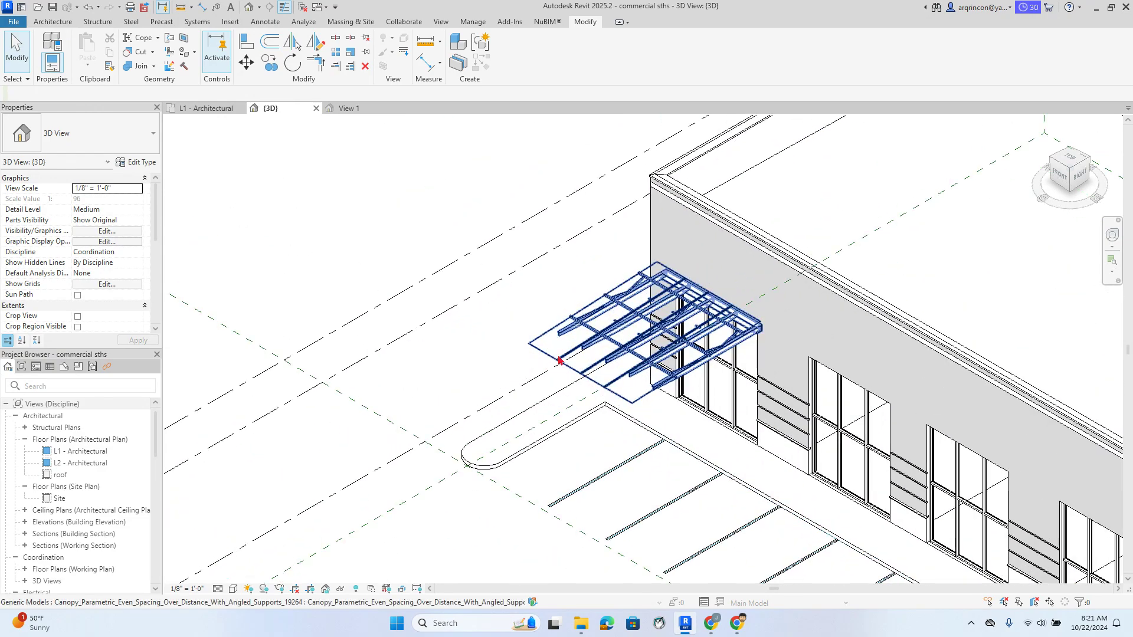
pyautogui.scroll(5, 560, 360)
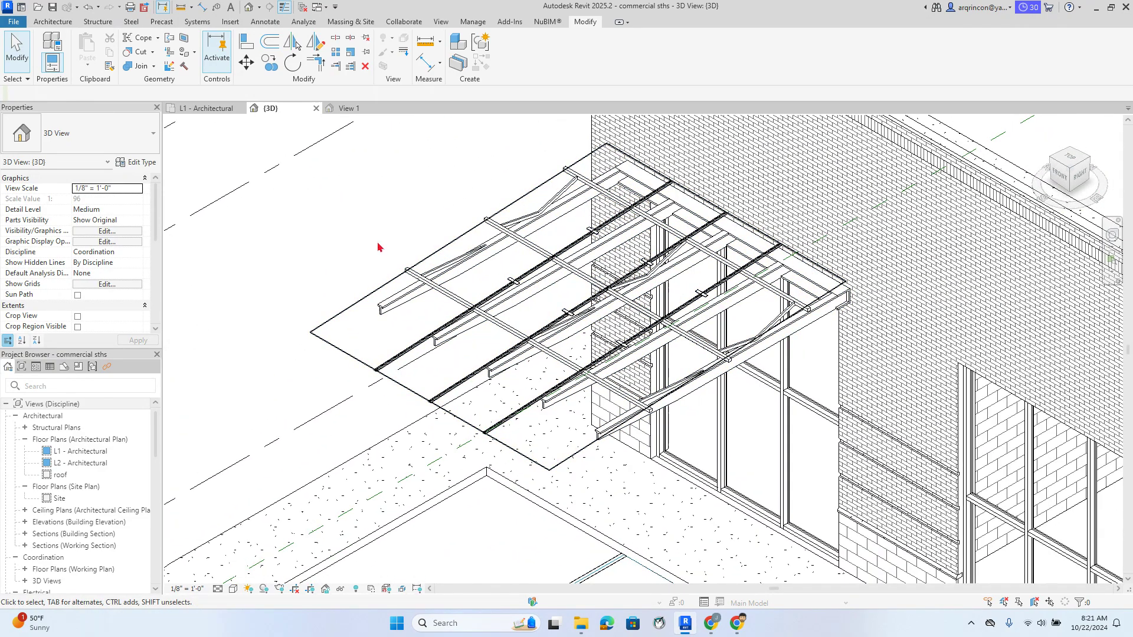
pyautogui.click(462, 236)
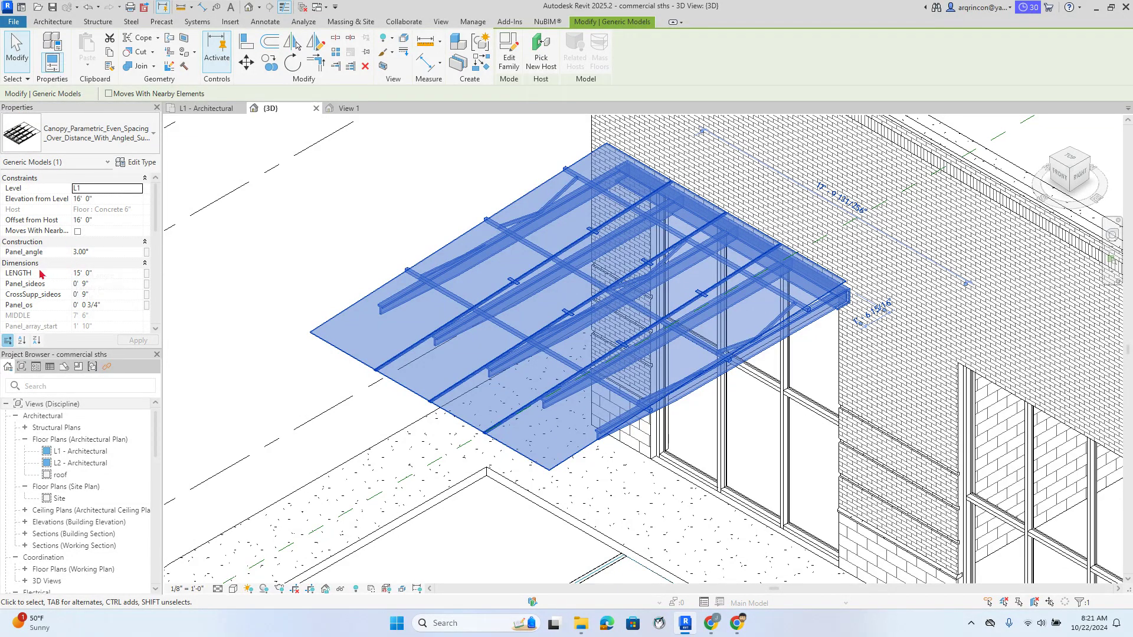
pyautogui.click(119, 277)
pyautogui.moveTo(118, 276); pyautogui.dragTo(69, 273)
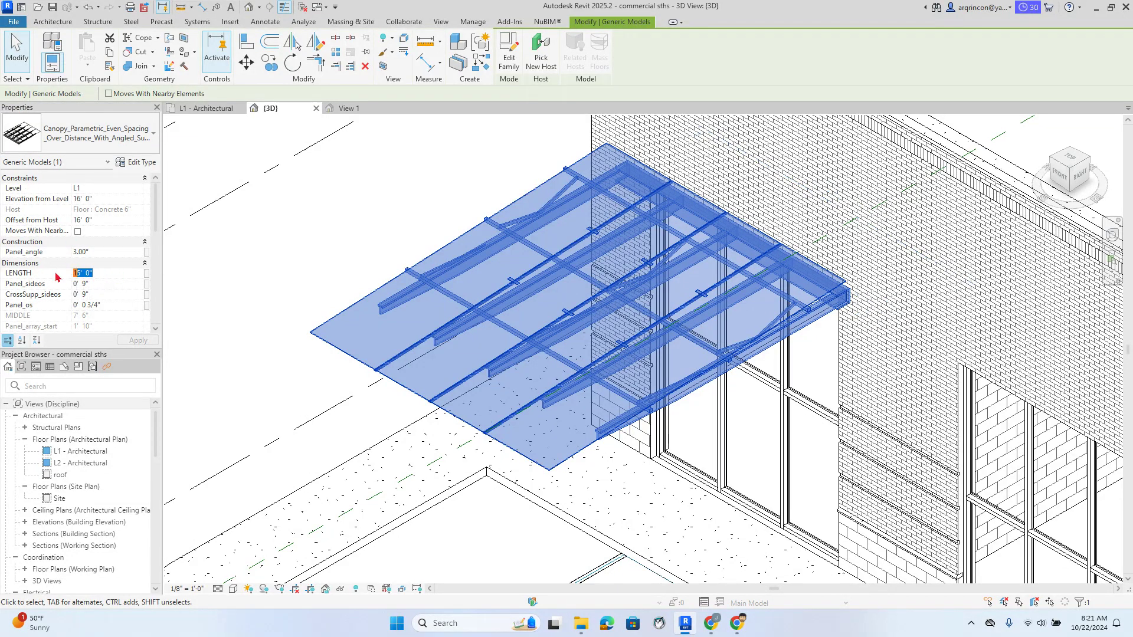
pyautogui.write('10')
pyautogui.click(137, 341)
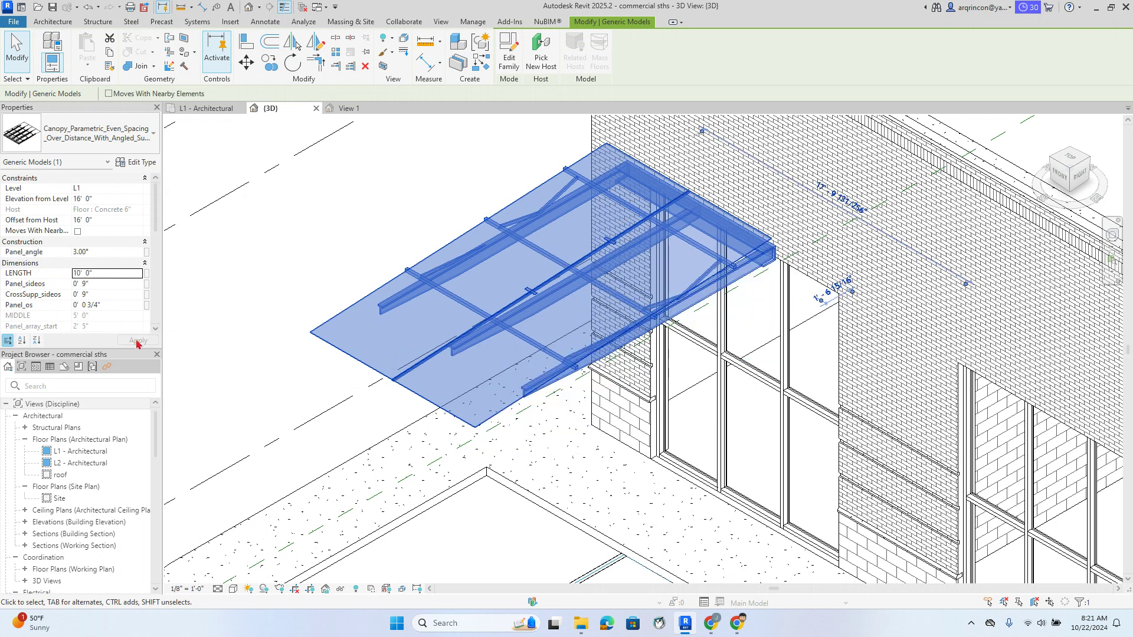
pyautogui.moveTo(104, 275); pyautogui.dragTo(63, 272)
pyautogui.write('15')
pyautogui.click(254, 299)
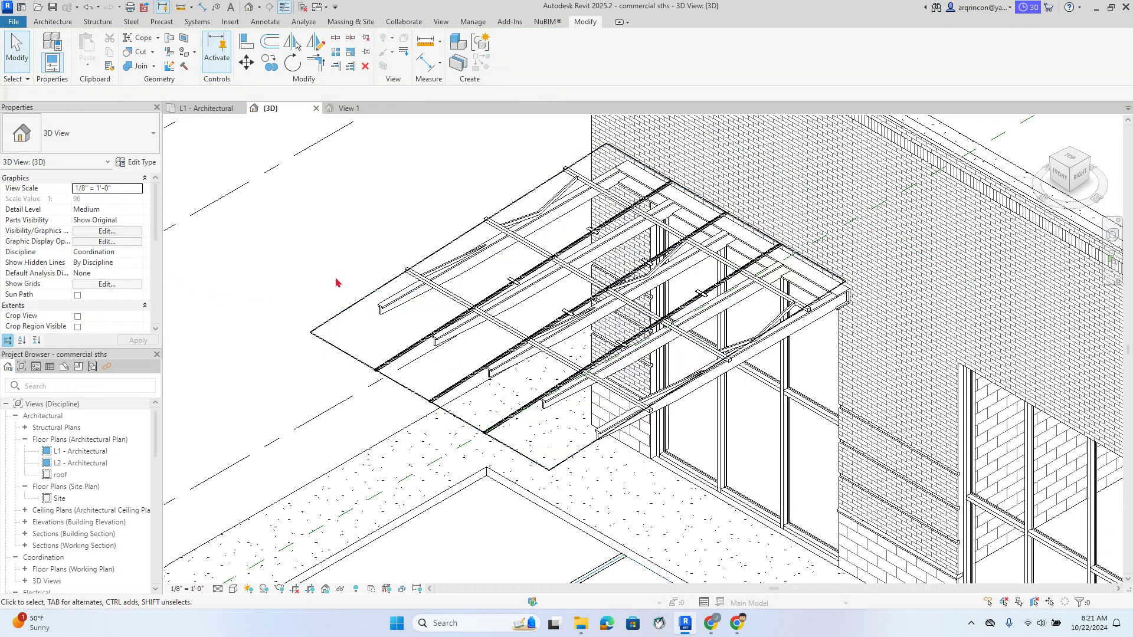
pyautogui.click(373, 304)
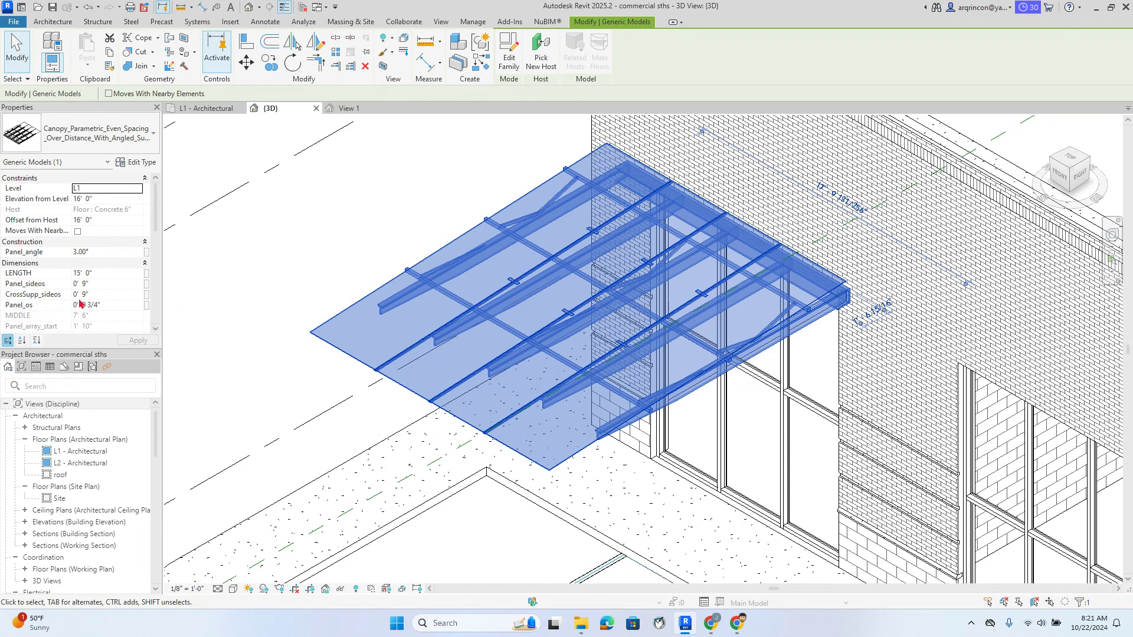
pyautogui.scroll(-3, 126, 301)
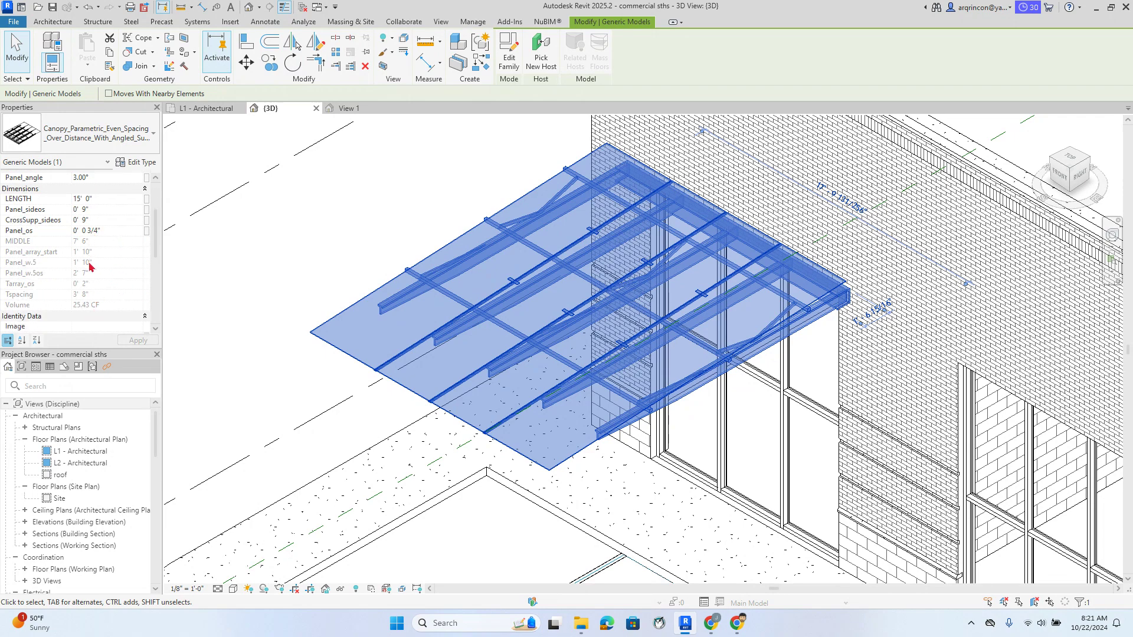
pyautogui.scroll(3, 98, 273)
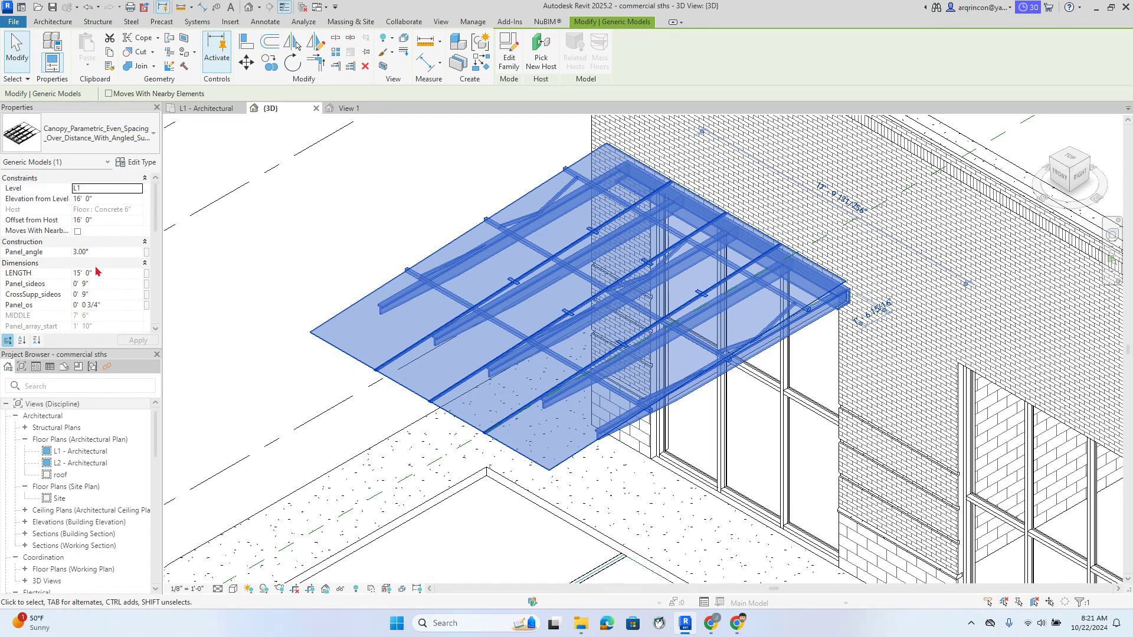
pyautogui.click(138, 163)
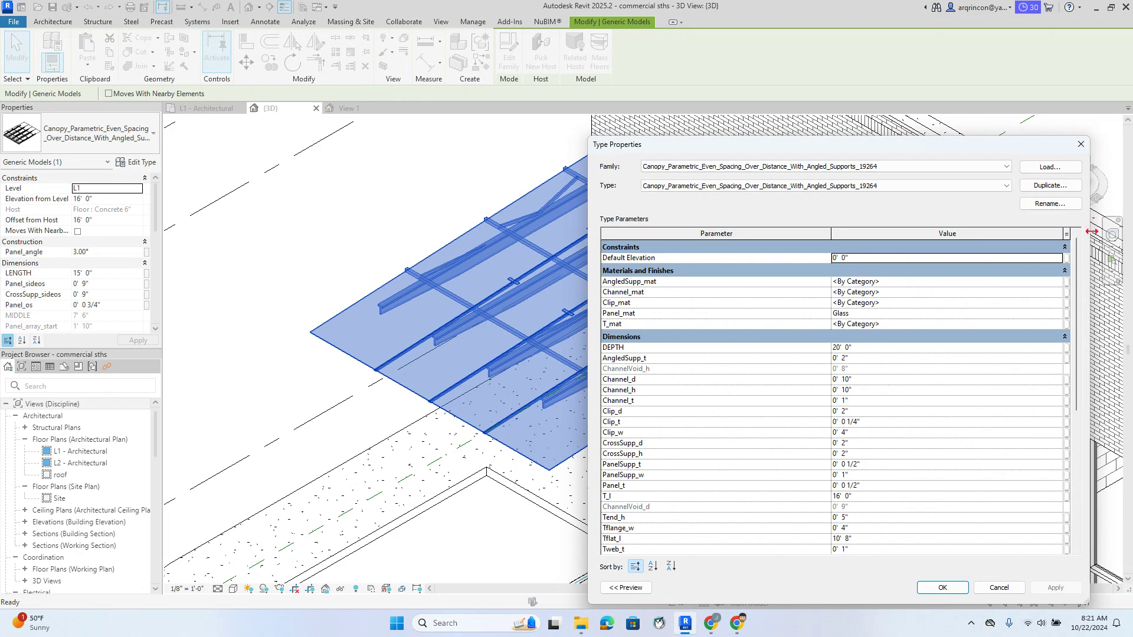
# In Type Properties, change the canopy DEPTH from 20' to 10', apply and confirm
pyautogui.moveTo(1091, 232); pyautogui.dragTo(829, 231)
pyautogui.moveTo(776, 149); pyautogui.dragTo(241, 105)
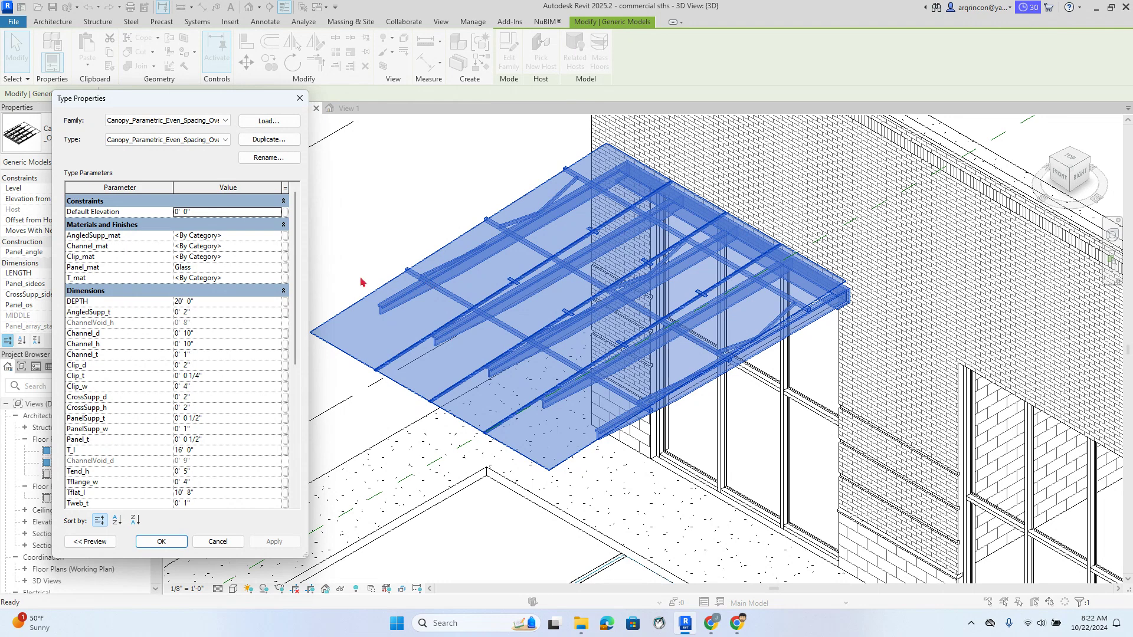
pyautogui.click(217, 303)
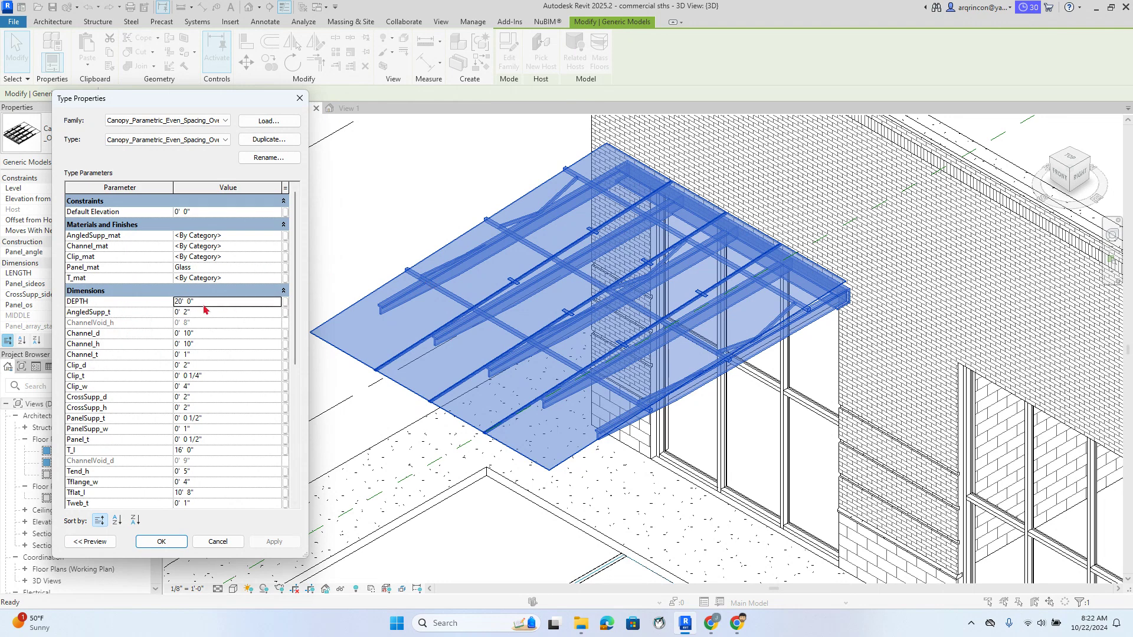
pyautogui.moveTo(234, 305); pyautogui.dragTo(160, 301)
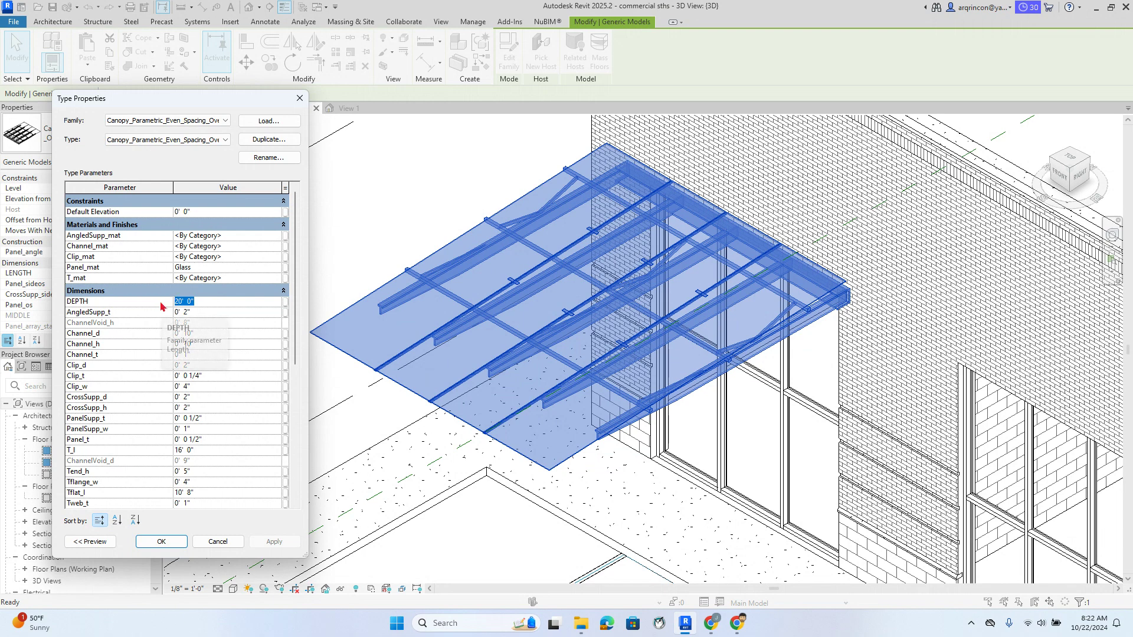
pyautogui.write('10')
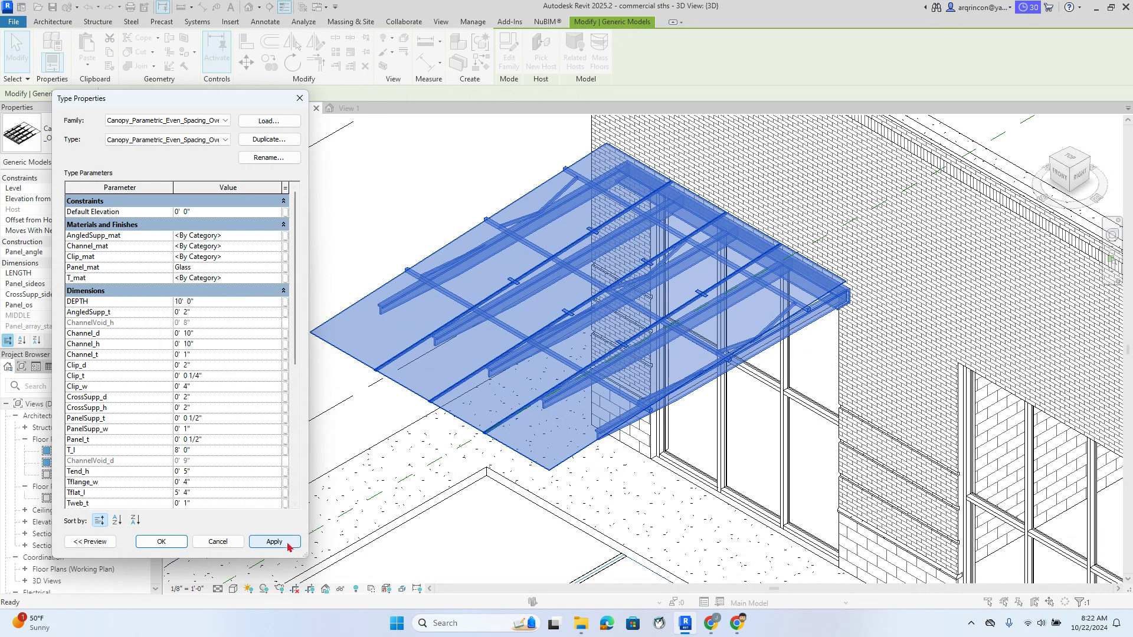
pyautogui.click(291, 540)
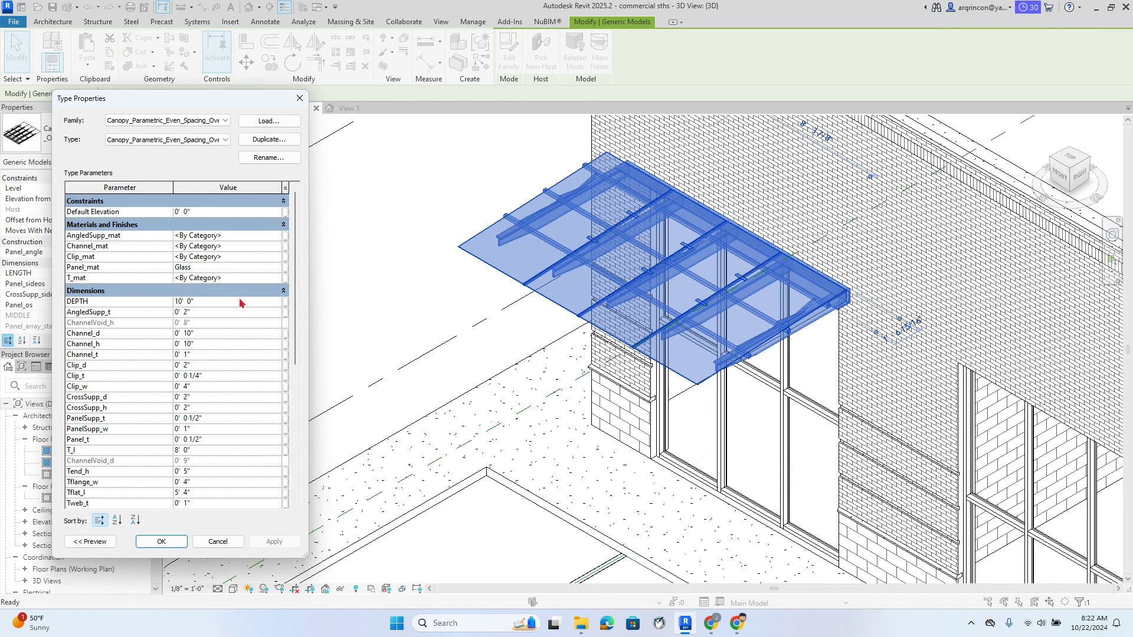
pyautogui.scroll(-1, 252, 328)
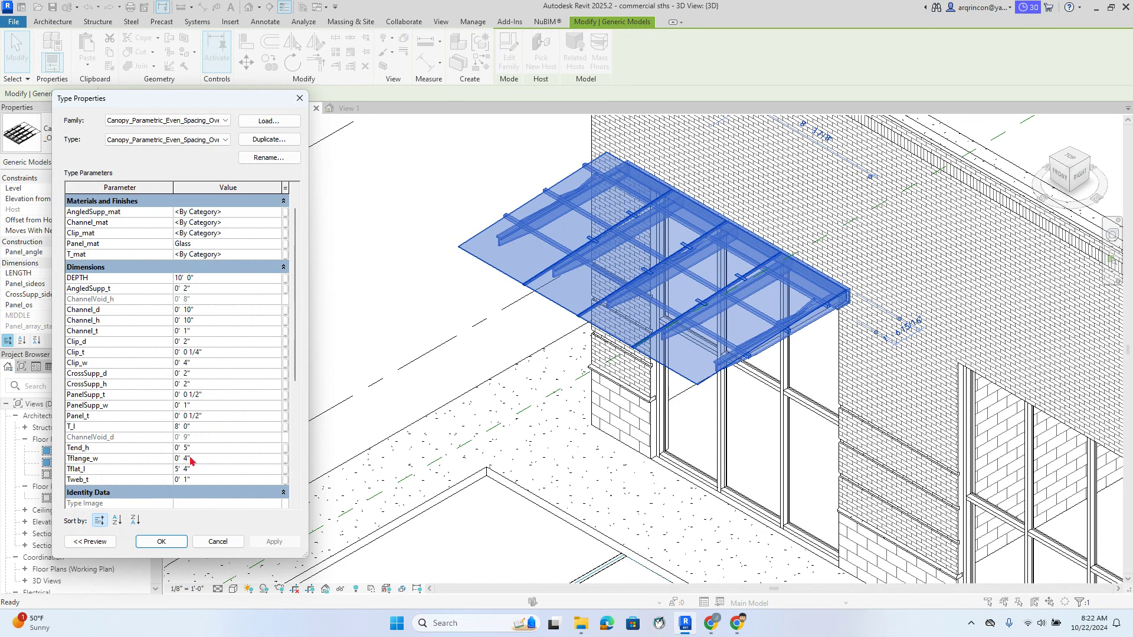
pyautogui.click(161, 541)
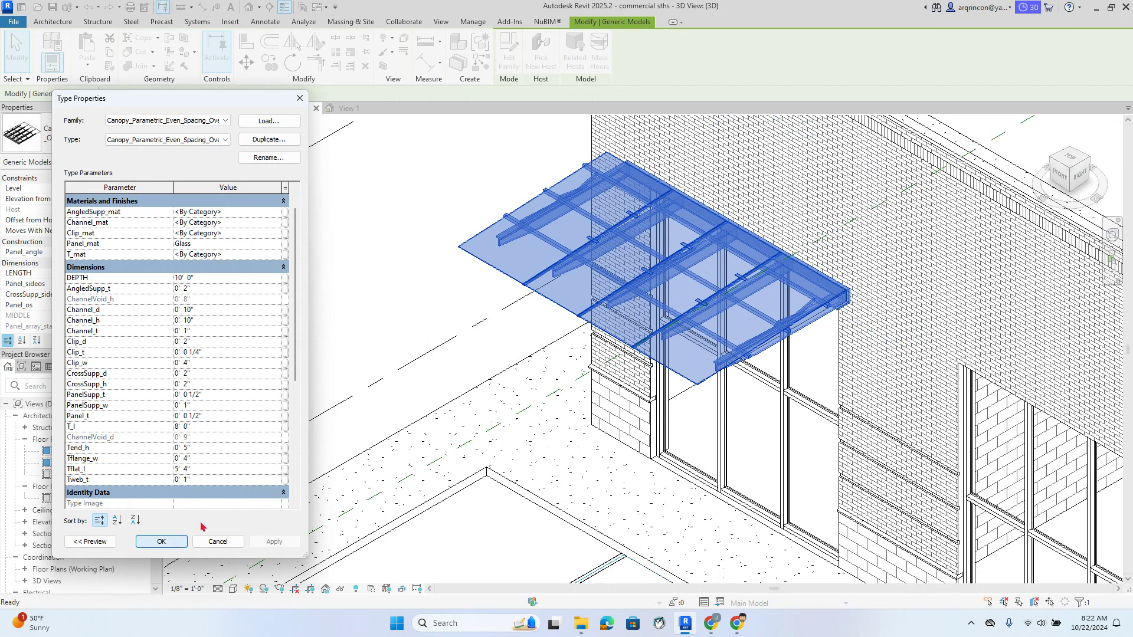
pyautogui.click(363, 270)
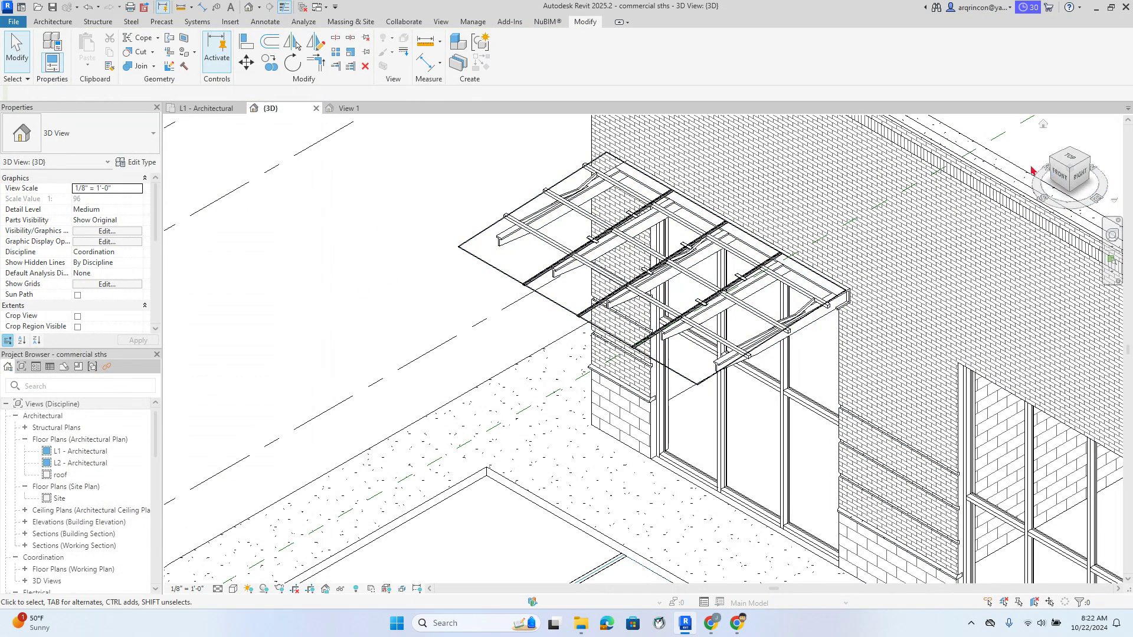
# From the front view, nudge the canopy up three times to 16' 7", then return Home
pyautogui.click(1063, 179)
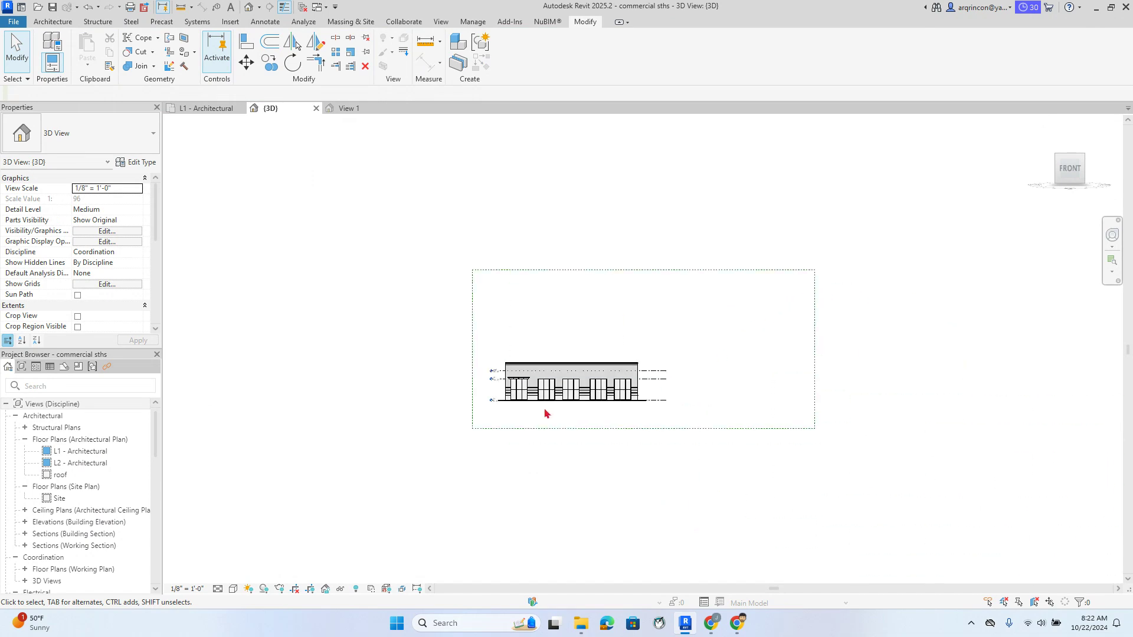
pyautogui.scroll(6, 544, 389)
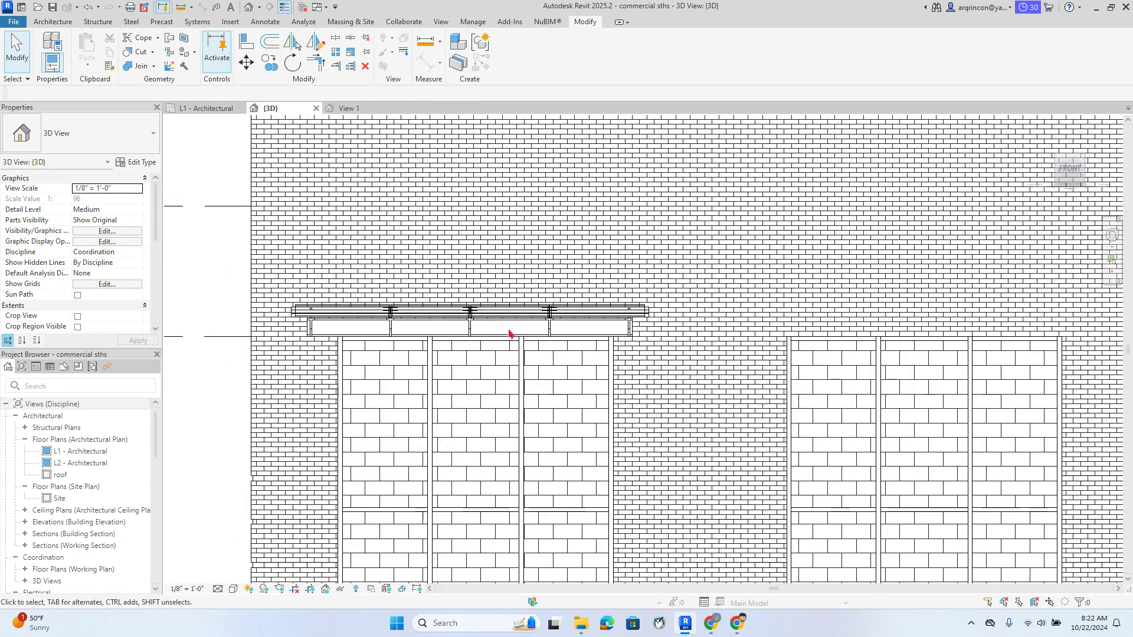
pyautogui.scroll(2, 508, 328)
pyautogui.click(533, 318)
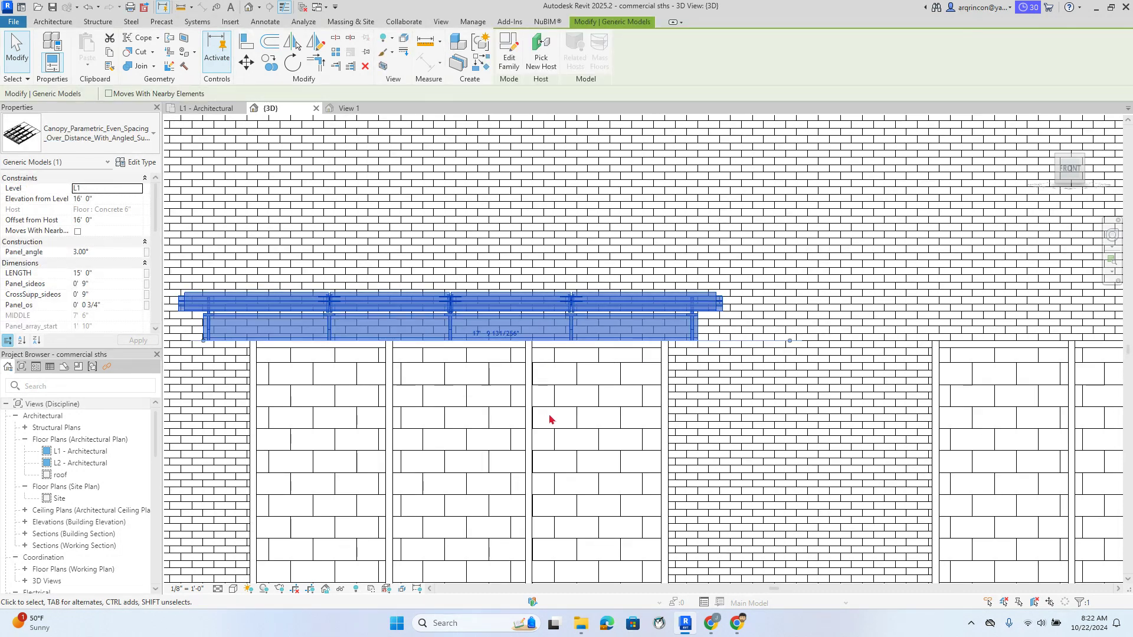
pyautogui.press('Up')
pyautogui.press('Up')
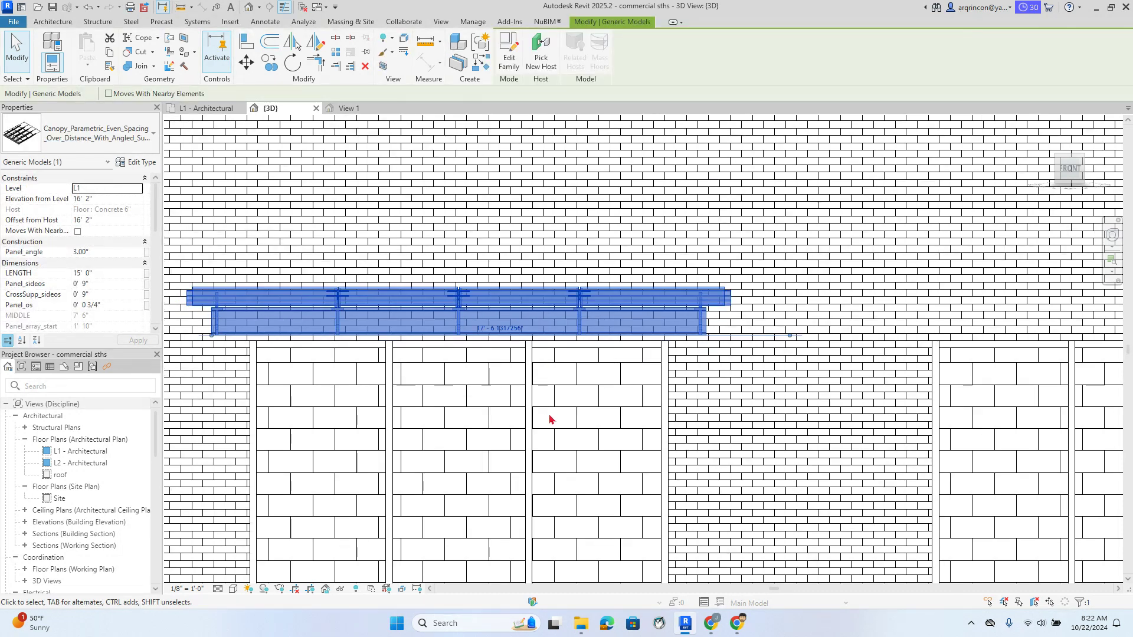
pyautogui.press('Up')
pyautogui.press('Up')
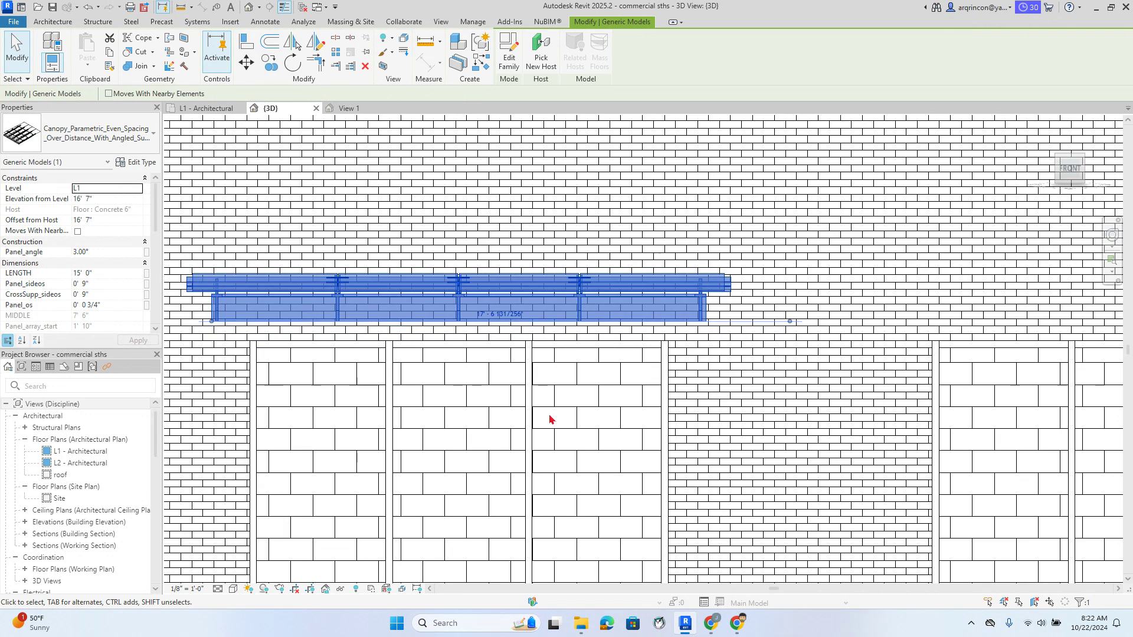
pyautogui.press('Up')
pyautogui.press('Up')
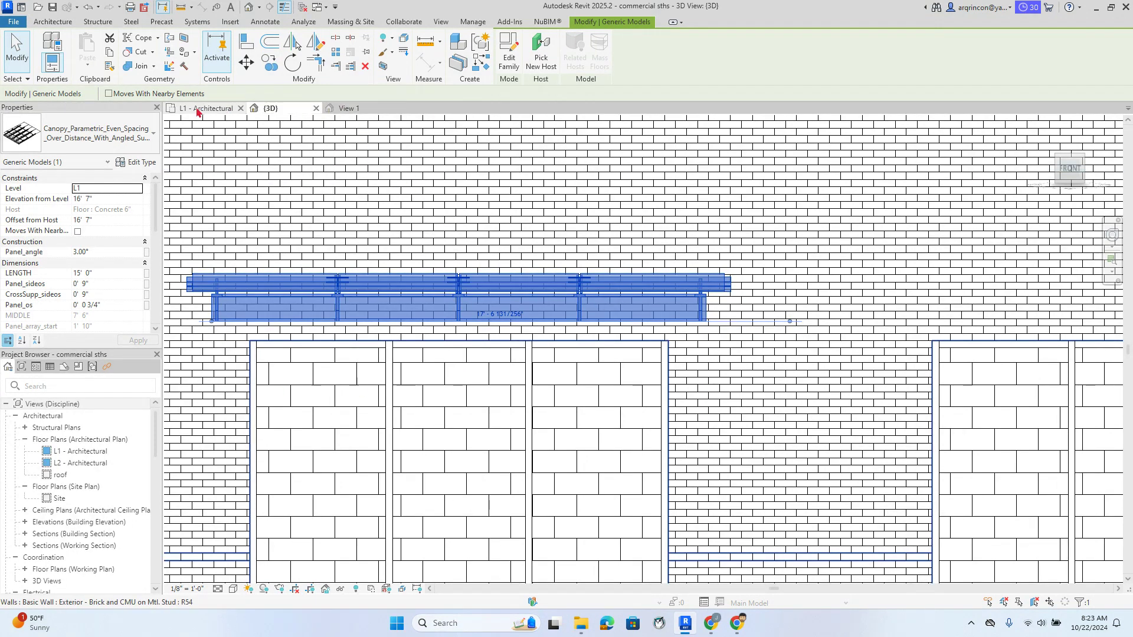
pyautogui.click(1044, 127)
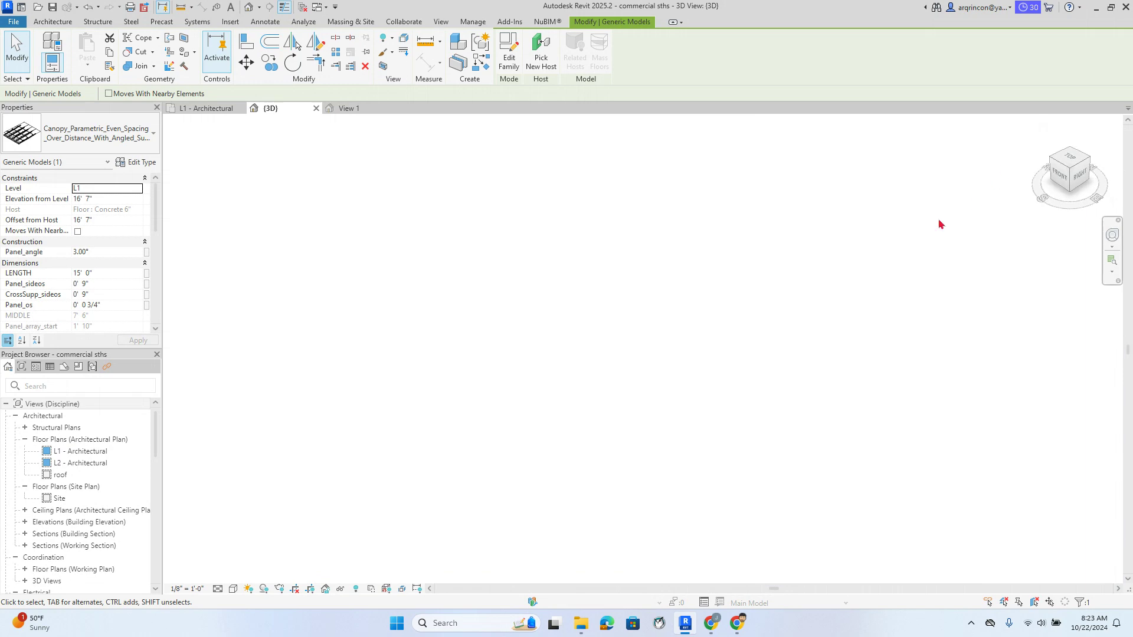
# Open the negative-side-support canopy family file from the Downloads folder
pyautogui.click(581, 623)
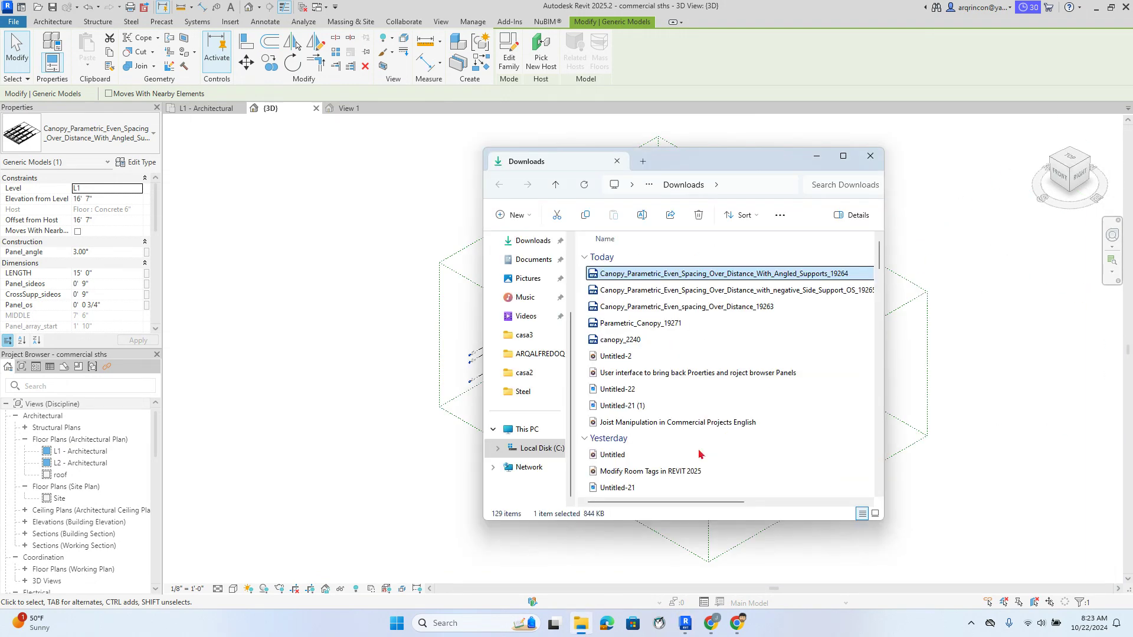
pyautogui.click(648, 291)
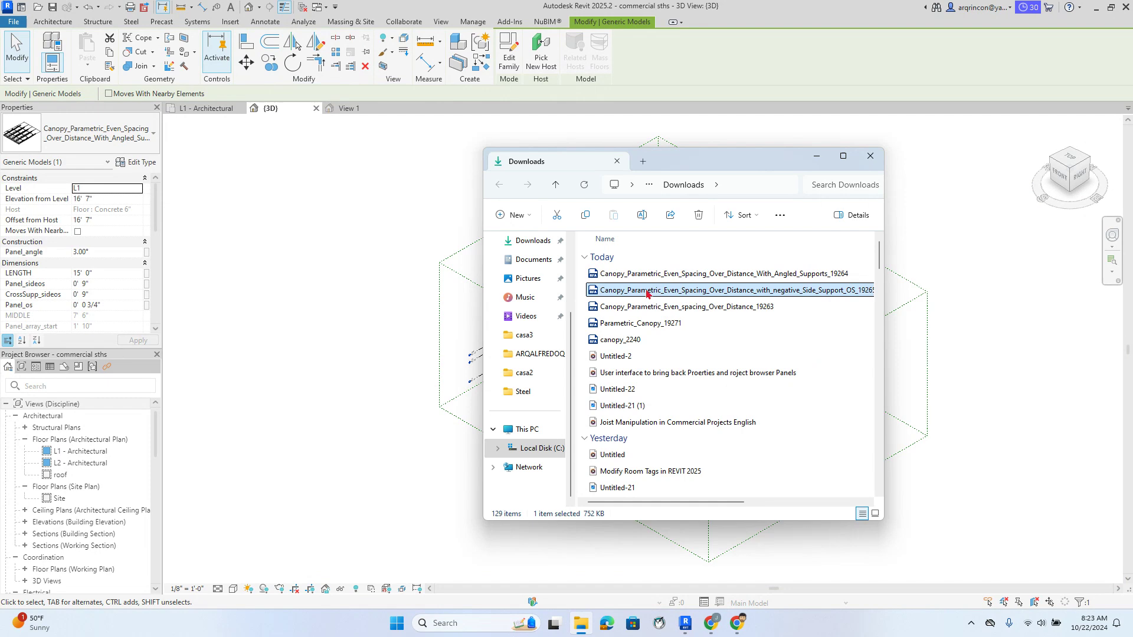
pyautogui.doubleClick(818, 299)
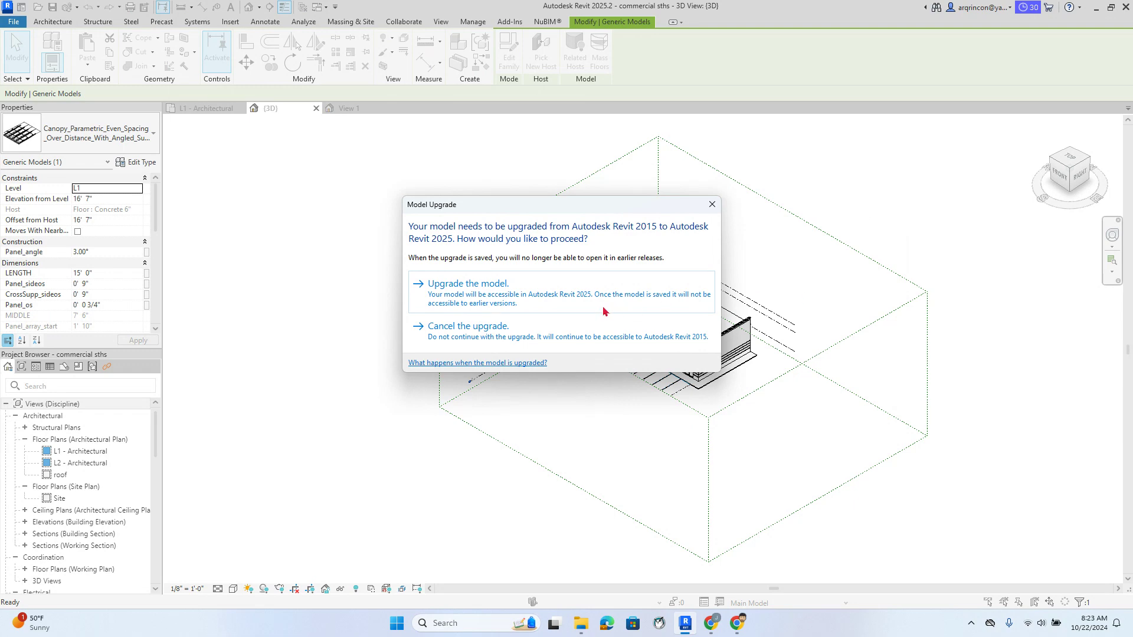
# Upgrade the negative-side-support canopy family and load it into commercial sths.rvt
pyautogui.click(496, 285)
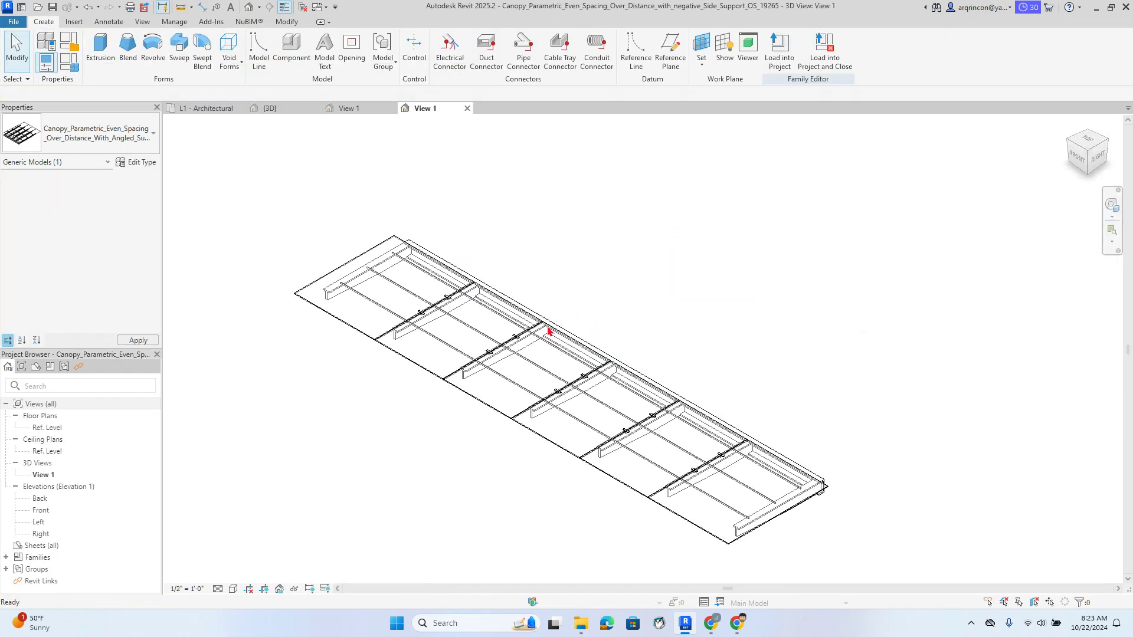
pyautogui.scroll(2, 771, 380)
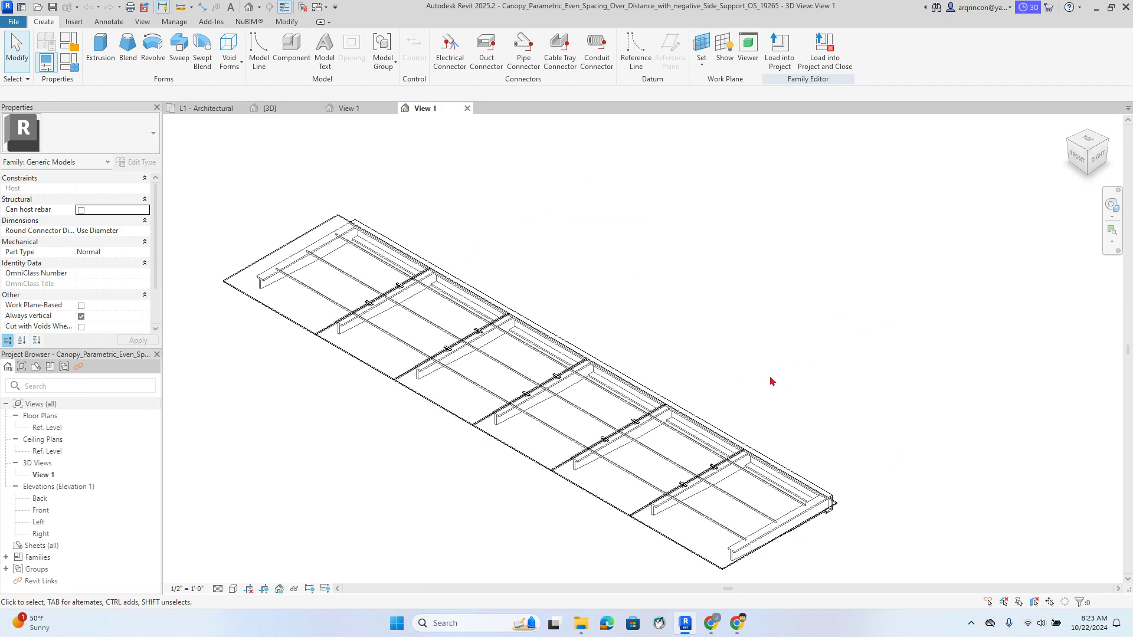
pyautogui.scroll(-1, 770, 370)
pyautogui.moveTo(771, 364); pyautogui.dragTo(827, 304, button='middle')
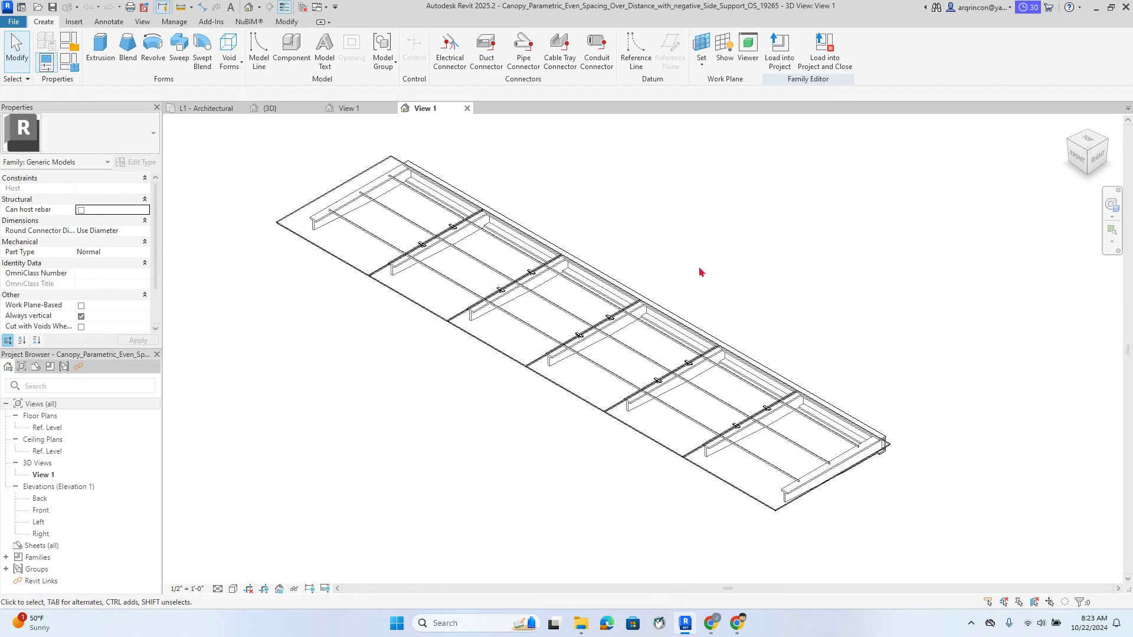
pyautogui.scroll(-1, 700, 271)
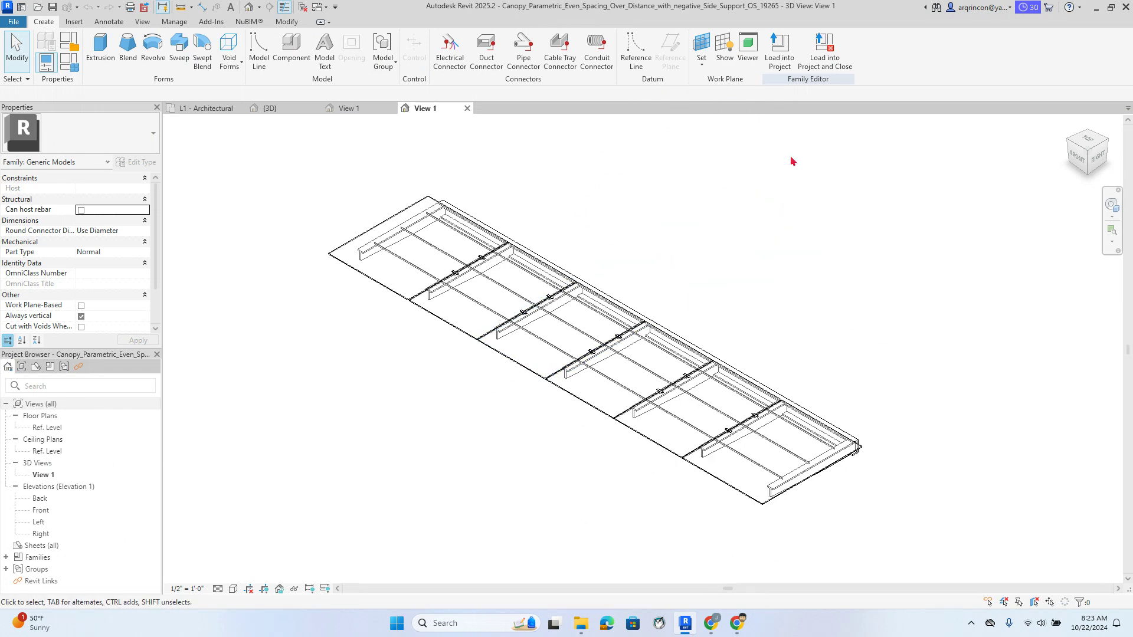
pyautogui.click(780, 47)
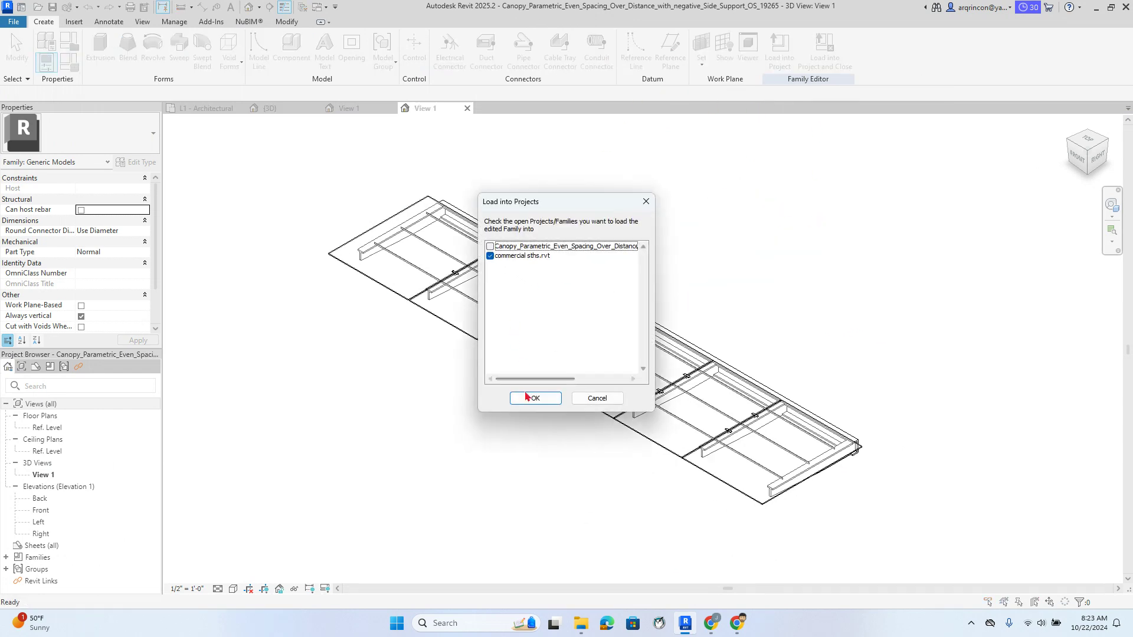
pyautogui.click(527, 397)
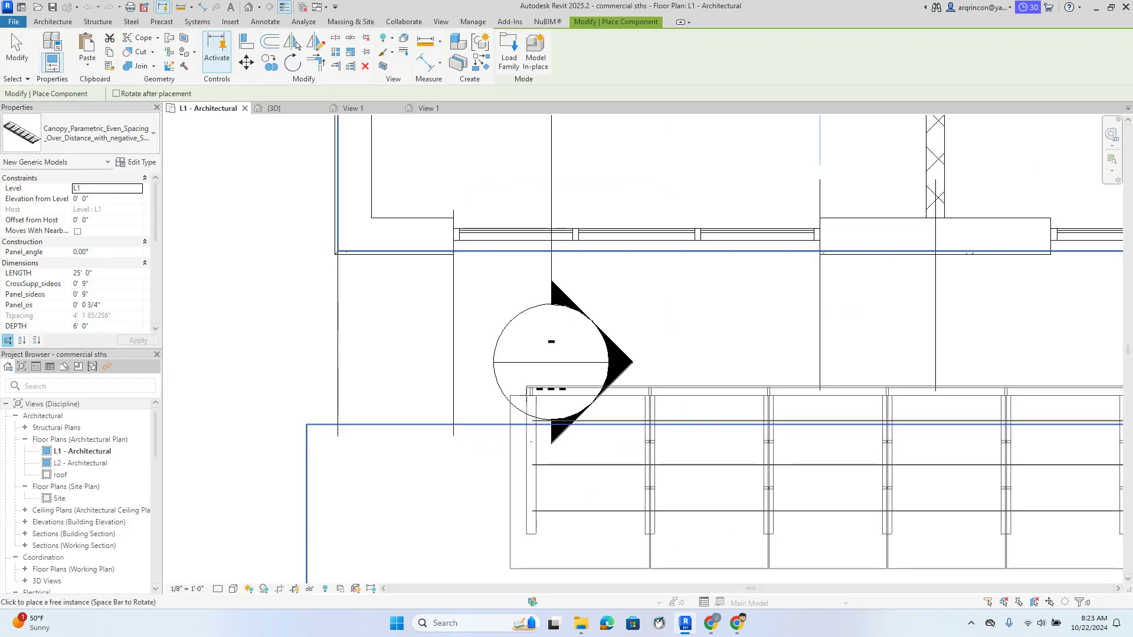
# Finish placing the negative-side-support canopy along the L1 storefront wall and switch to the {3D} view
pyautogui.scroll(-5, 650, 336)
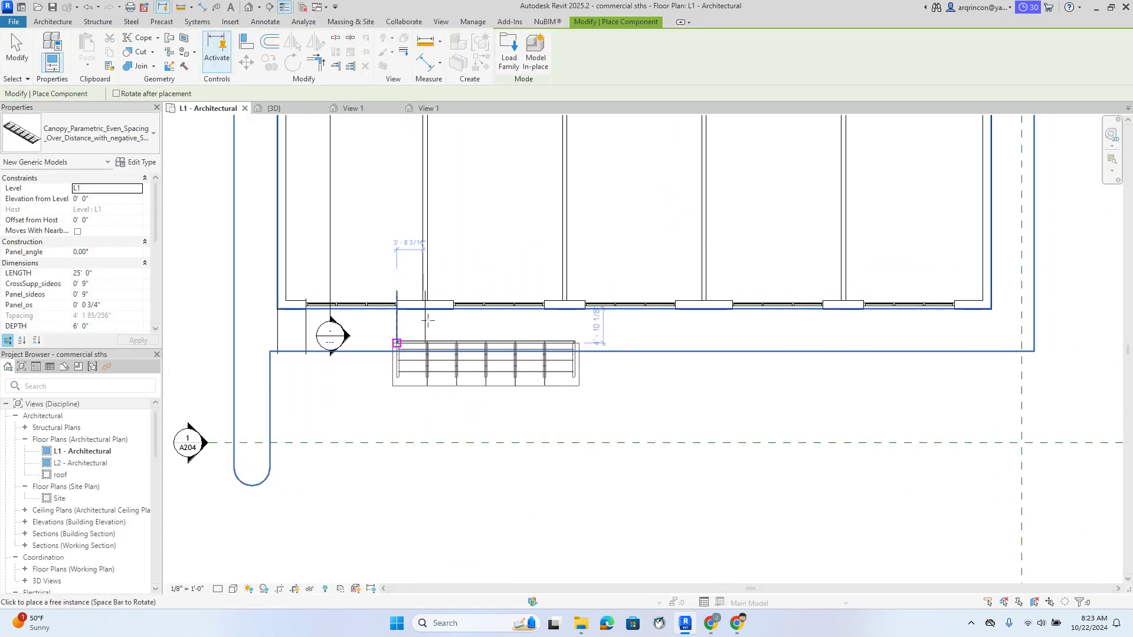
pyautogui.scroll(3, 428, 320)
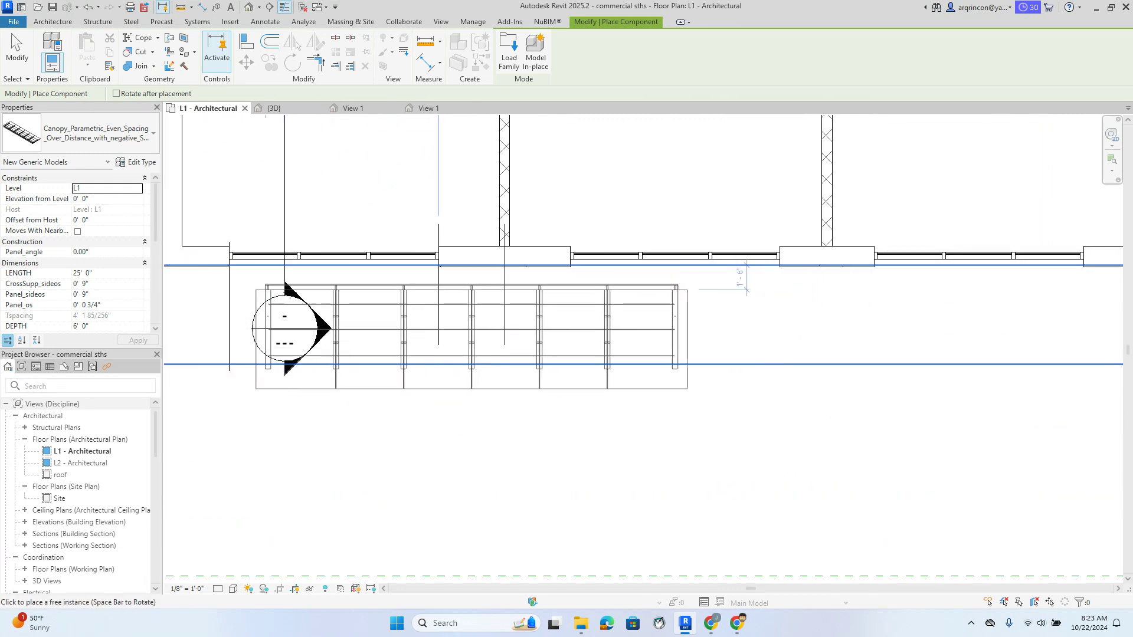
pyautogui.scroll(-4, 496, 348)
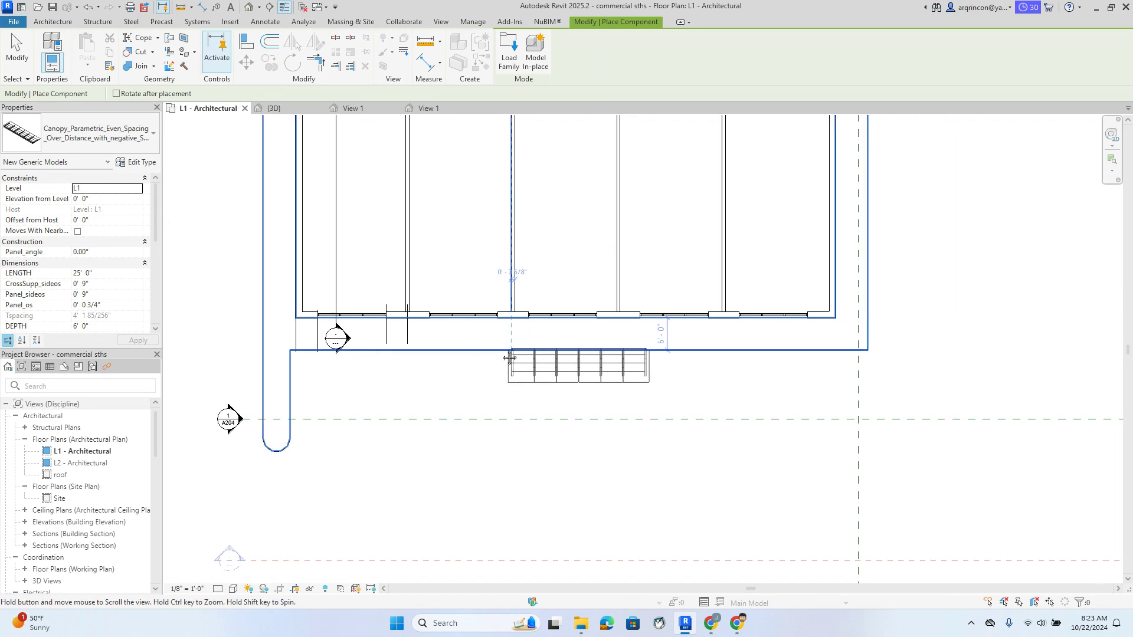
pyautogui.scroll(5, 509, 358)
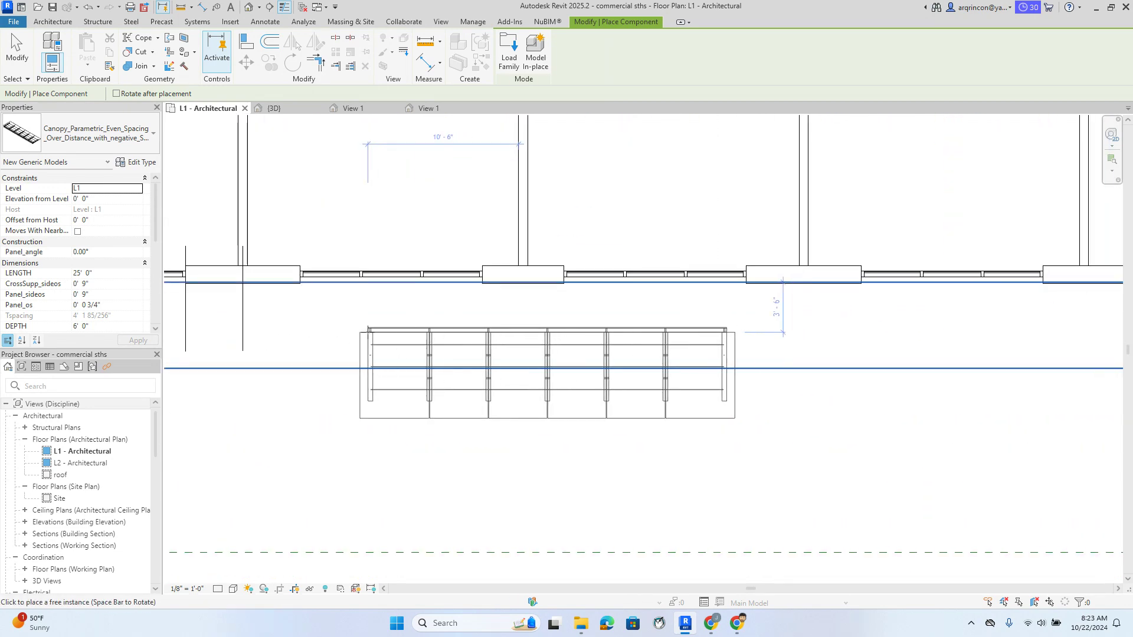
pyautogui.scroll(3, 368, 329)
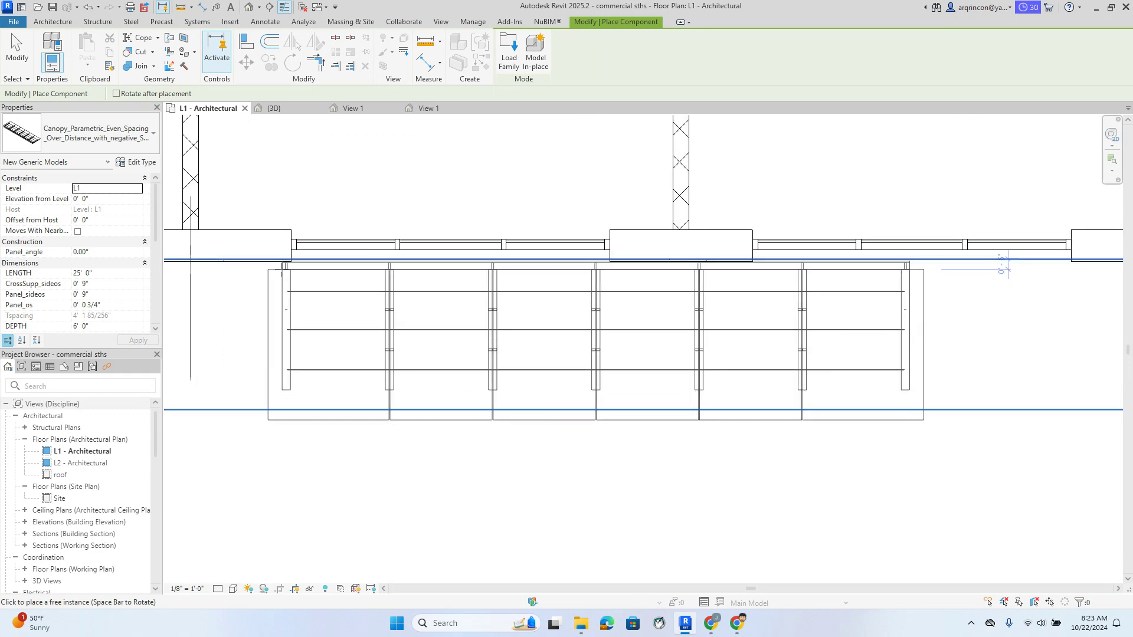
pyautogui.press('Escape')
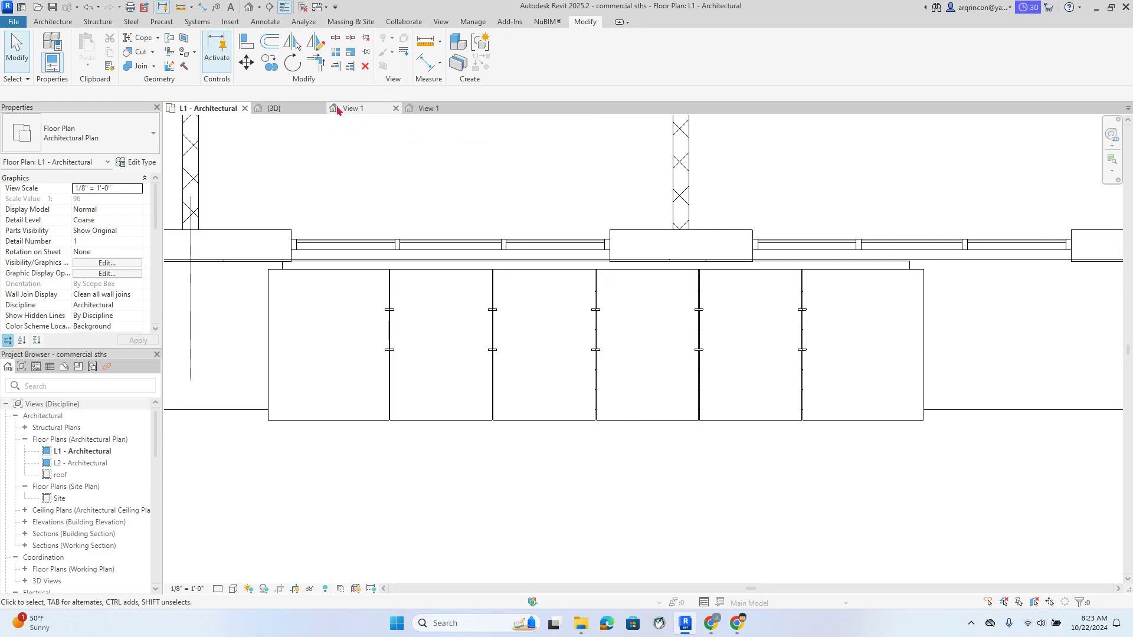
pyautogui.click(273, 108)
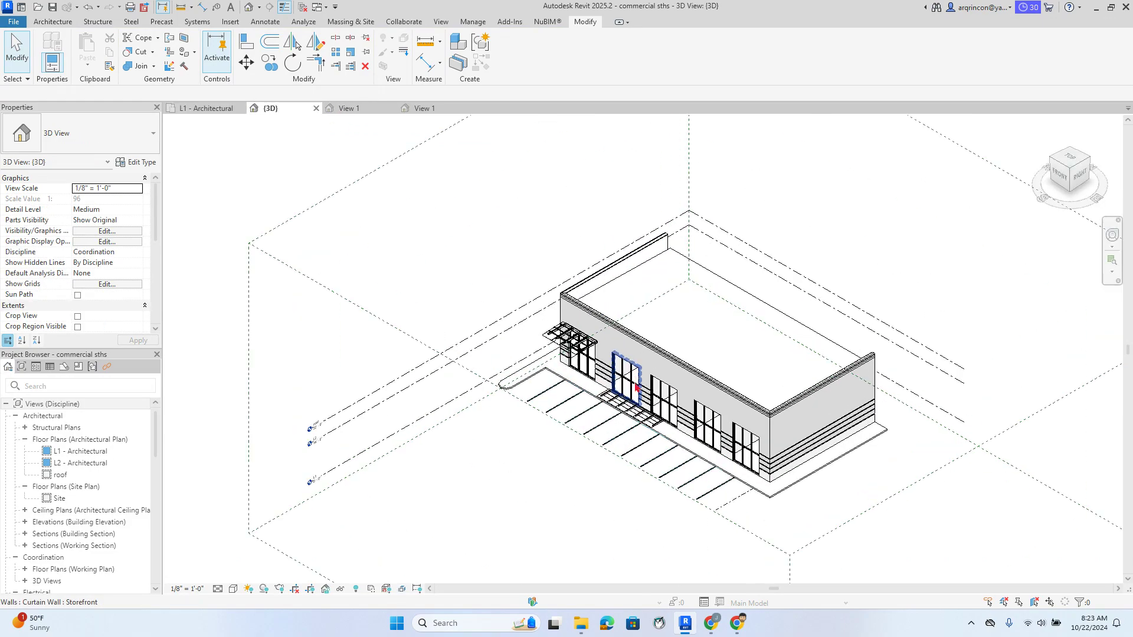
# Set the new canopy's Offset from Host to 16' 0" in Properties
pyautogui.scroll(6, 637, 388)
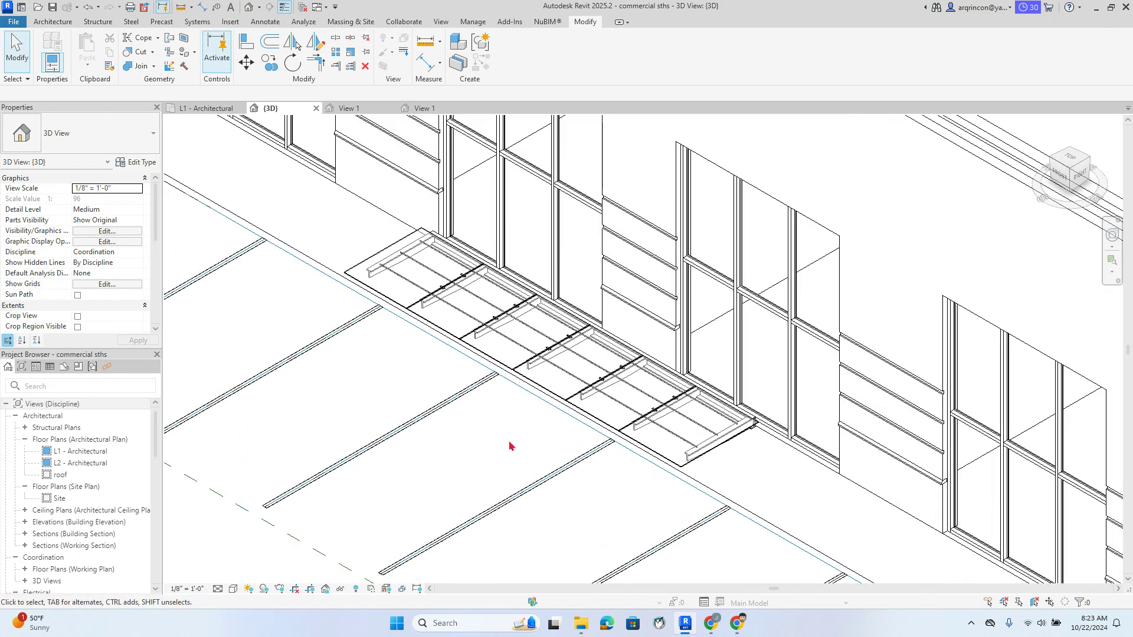
pyautogui.scroll(1, 519, 443)
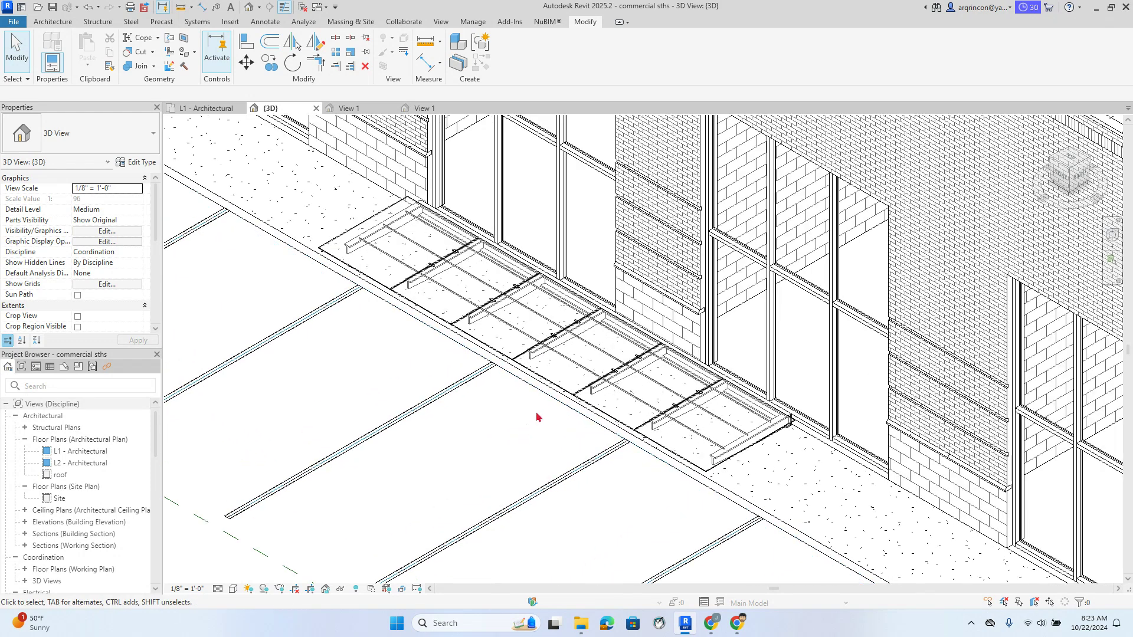
pyautogui.click(560, 390)
pyautogui.click(116, 221)
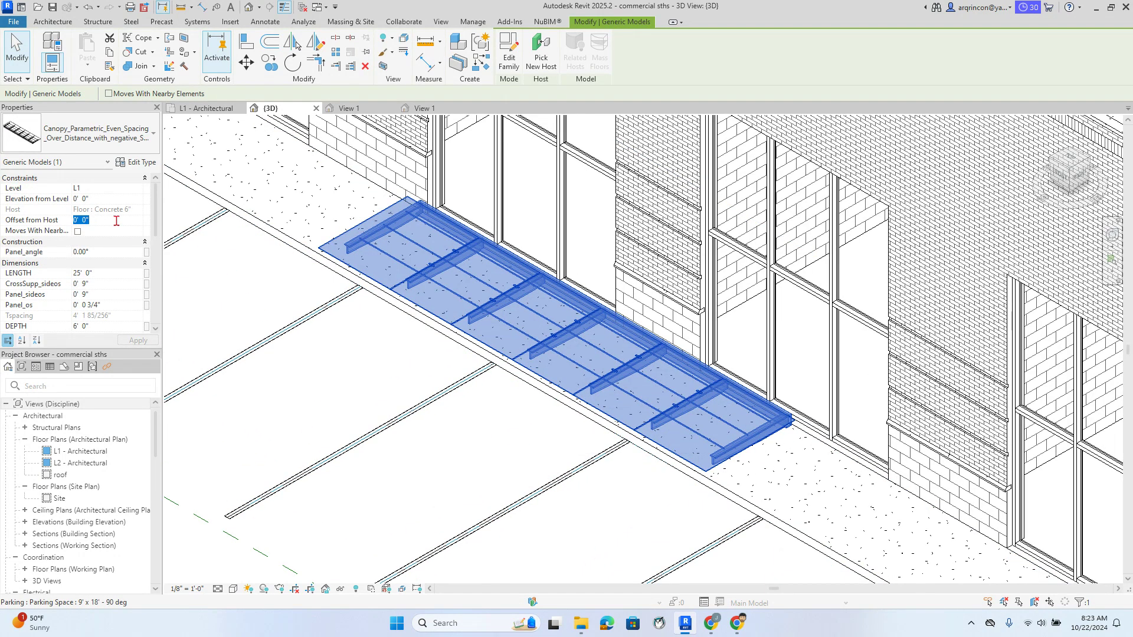
pyautogui.write('16')
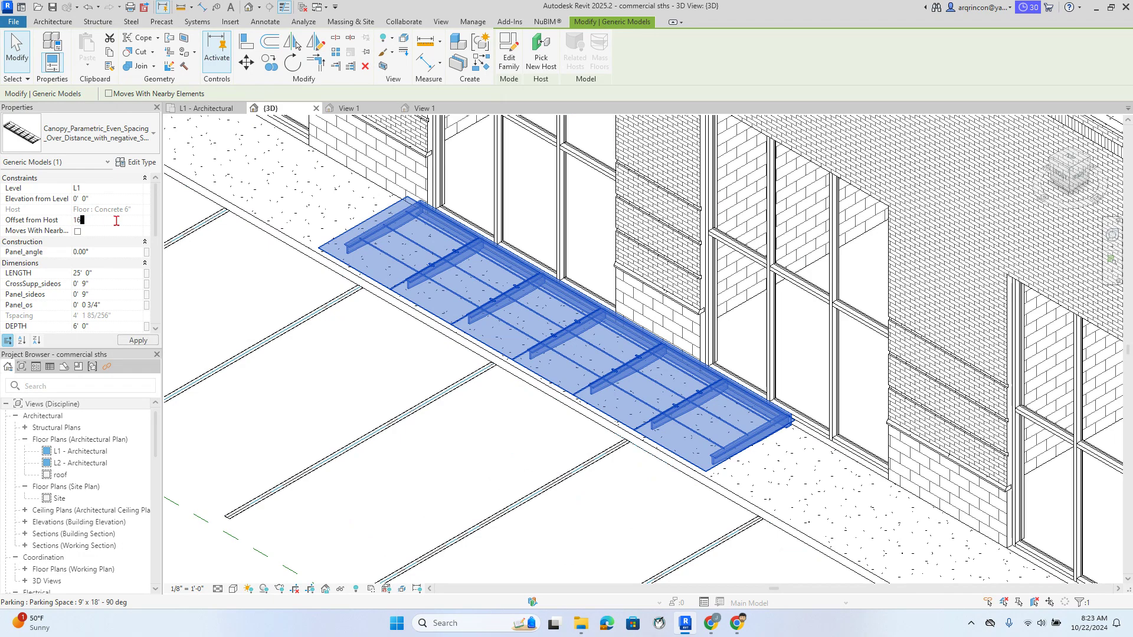
pyautogui.scroll(-2, 450, 349)
# Center the 3D view on the raised canopy and reselect it
pyautogui.moveTo(427, 349); pyautogui.dragTo(452, 419, button='middle')
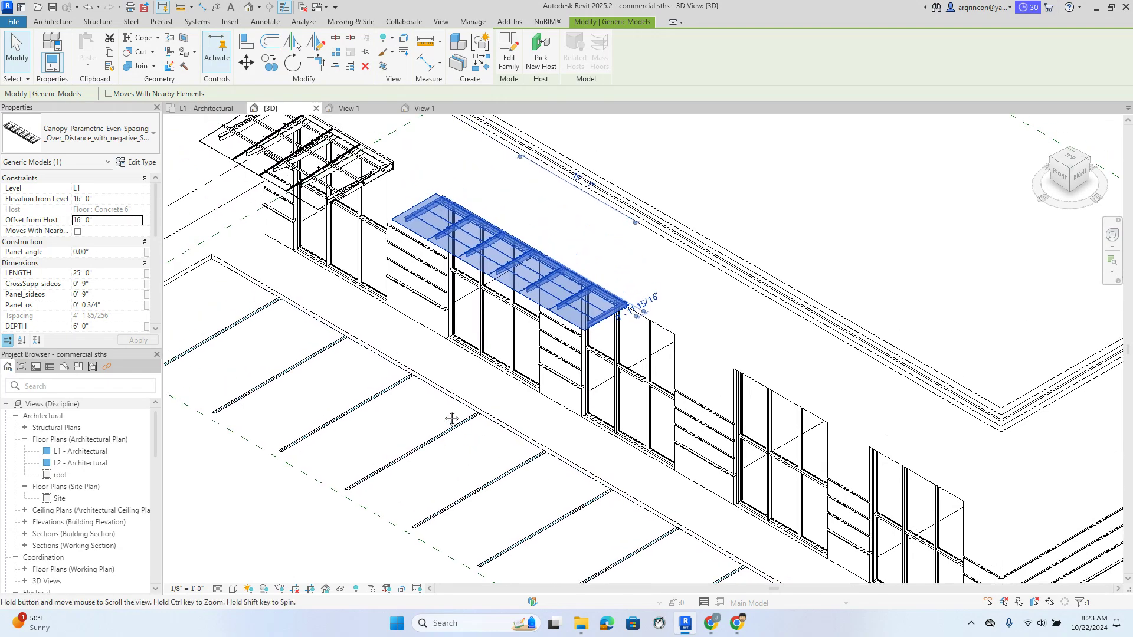
pyautogui.click(416, 419)
pyautogui.scroll(1, 416, 419)
pyautogui.scroll(1, 436, 373)
pyautogui.moveTo(417, 291); pyautogui.dragTo(448, 406, button='middle')
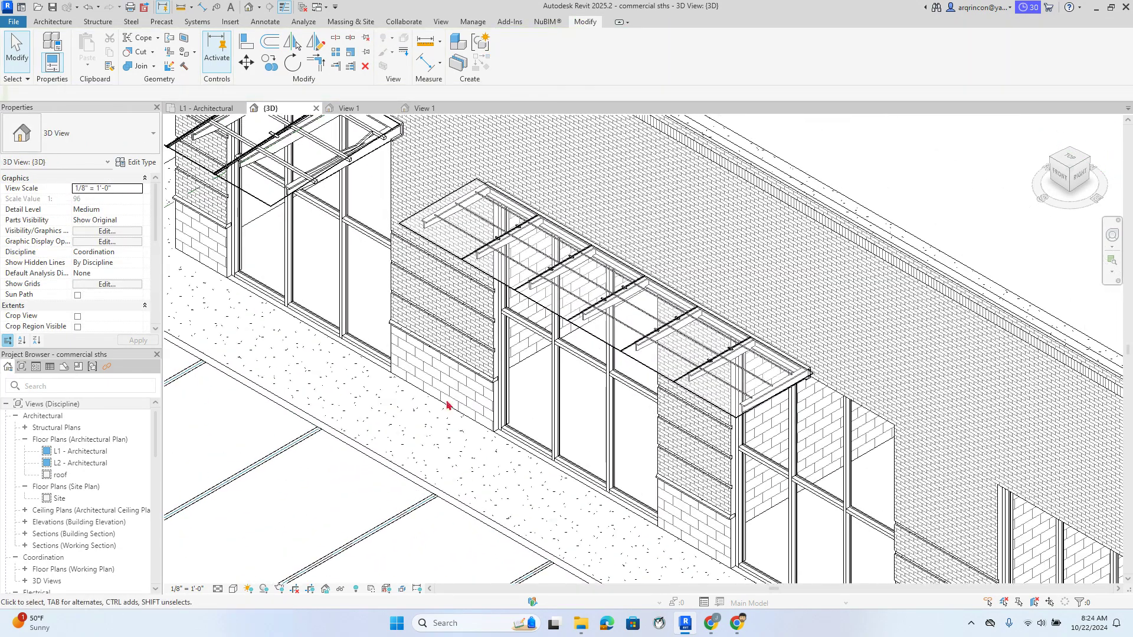
pyautogui.click(446, 242)
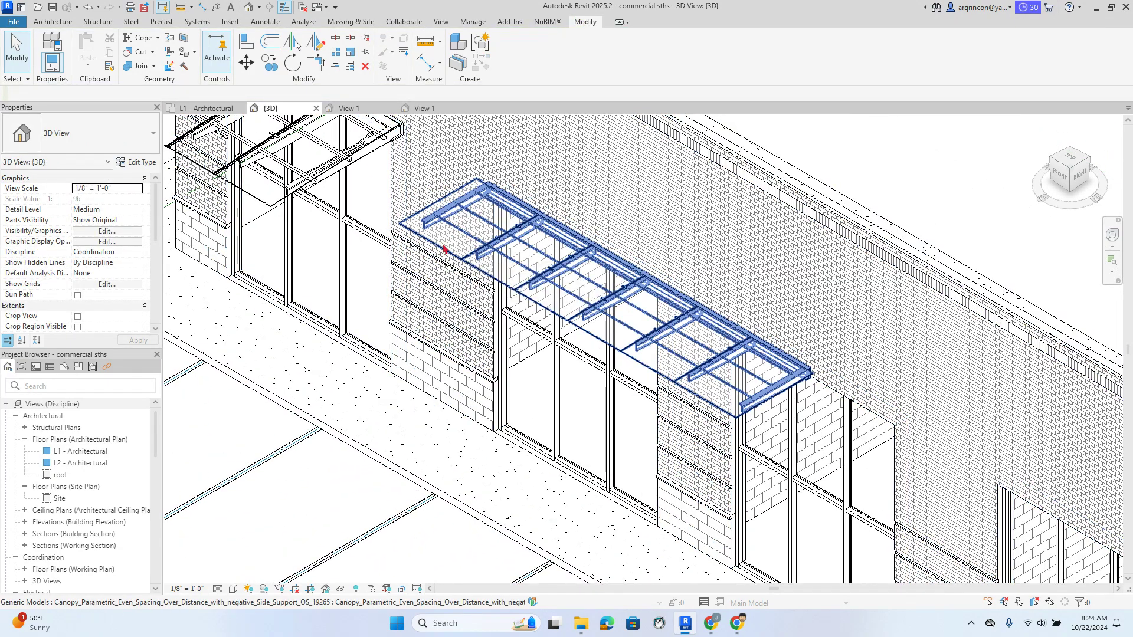
pyautogui.click(444, 249)
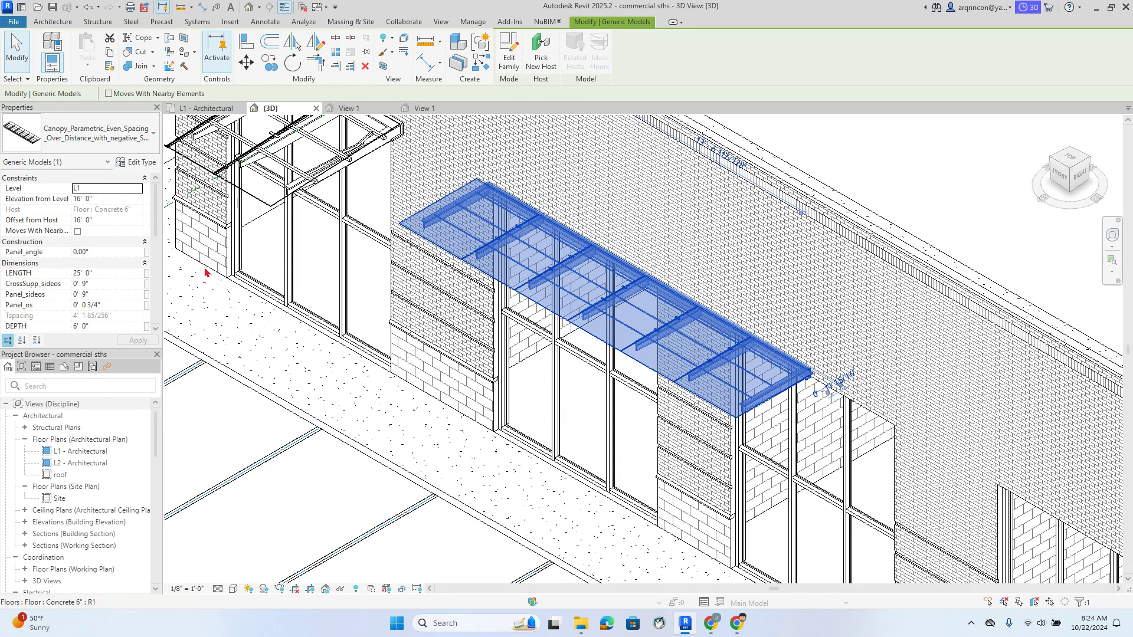
# Change the canopy LENGTH to 30' 0", then to 36' 0", and view the building from the front
pyautogui.click(105, 275)
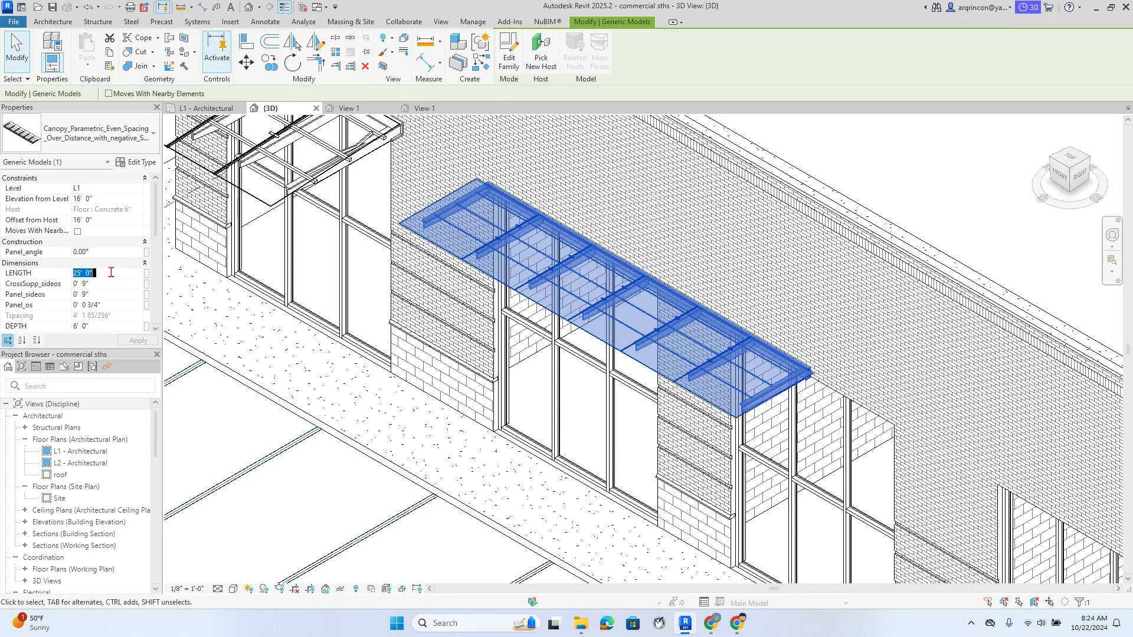
pyautogui.write('30')
pyautogui.click(138, 340)
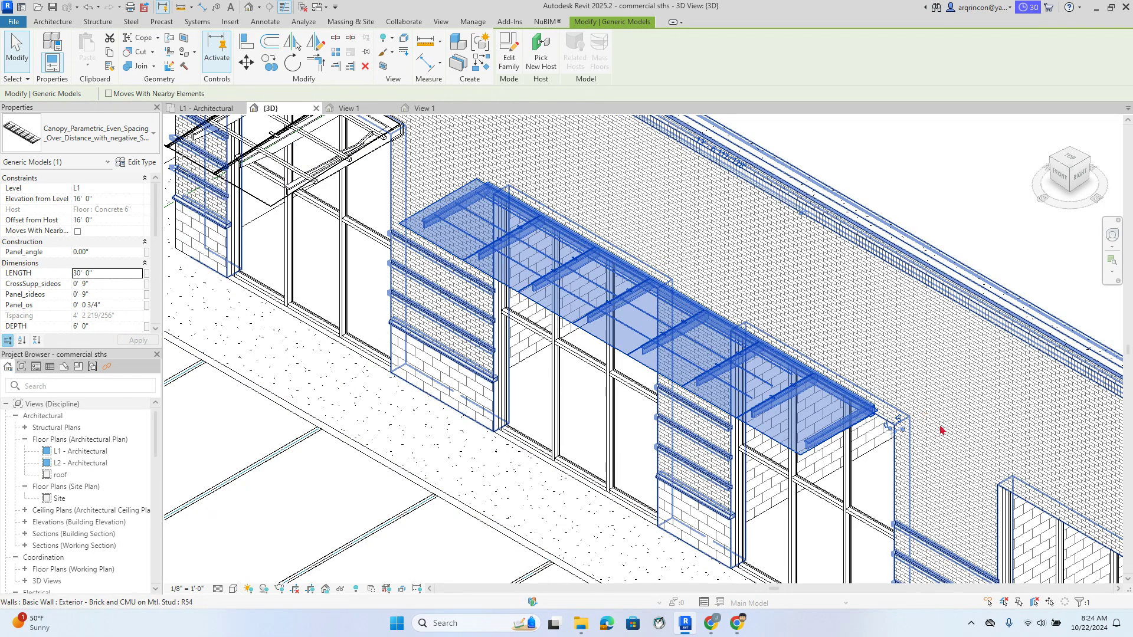
pyautogui.click(103, 277)
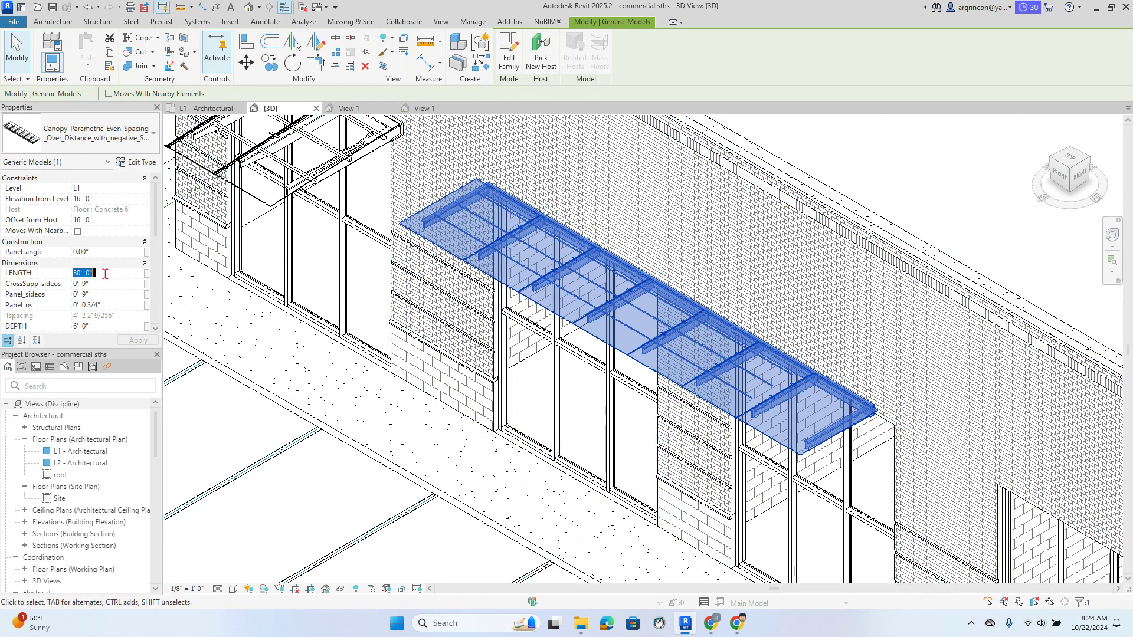
pyautogui.moveTo(123, 275); pyautogui.dragTo(65, 276)
pyautogui.write('36')
pyautogui.click(149, 342)
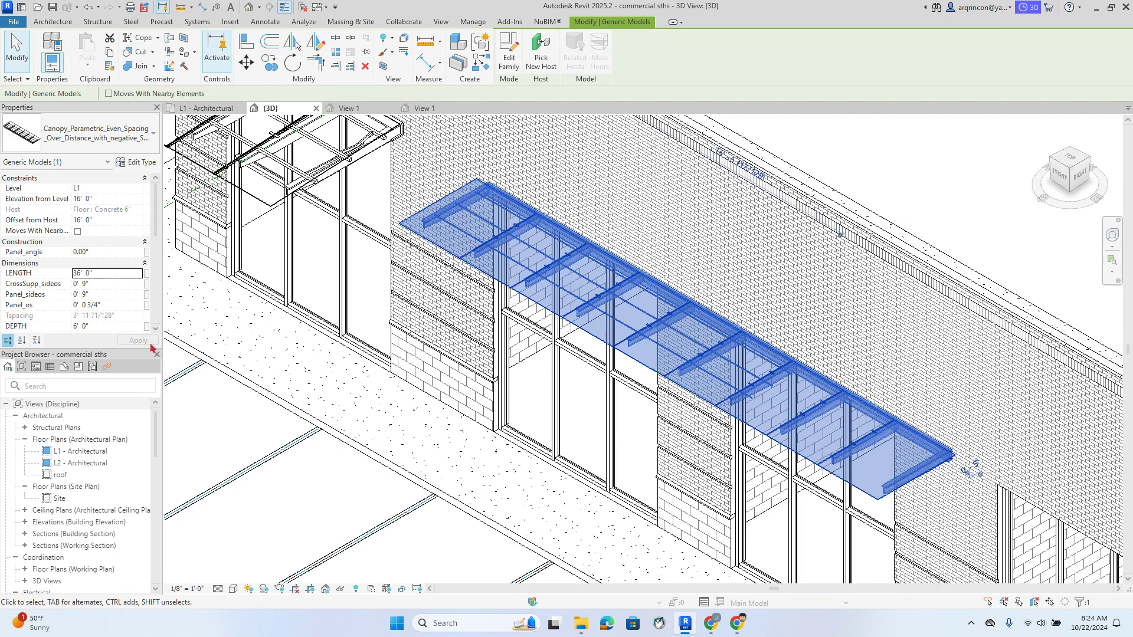
pyautogui.click(1063, 182)
pyautogui.scroll(3, 748, 440)
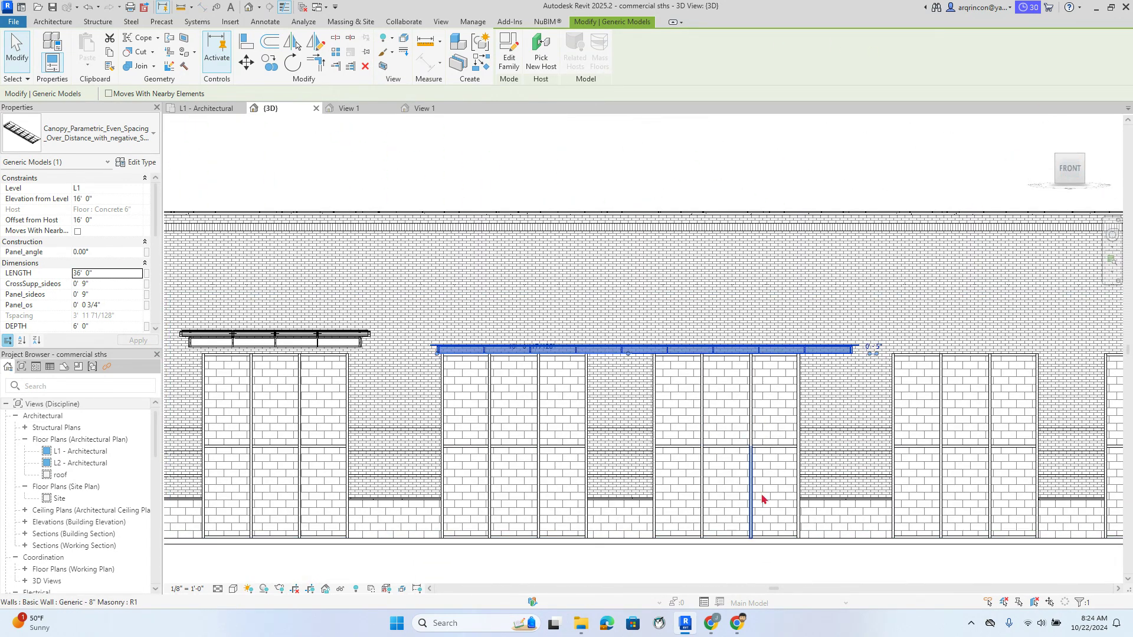
# Raise the canopy to about 17' above the level, shift it slightly left, and return to Home view
pyautogui.scroll(1, 768, 437)
pyautogui.moveTo(796, 435); pyautogui.dragTo(841, 341, button='middle')
pyautogui.click(802, 501)
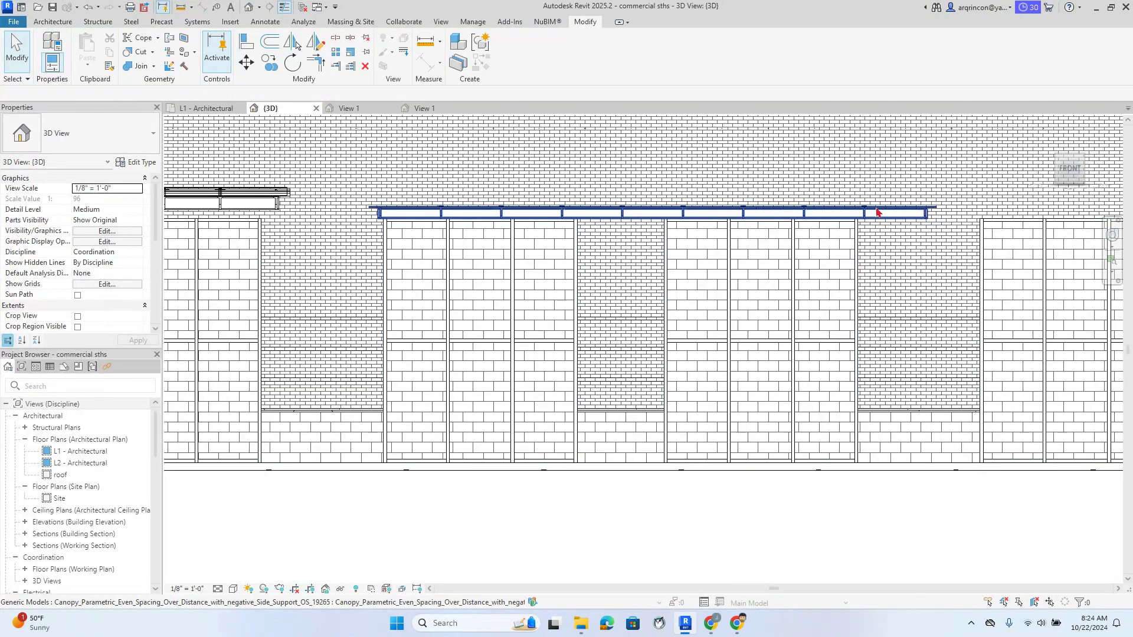
pyautogui.click(877, 210)
pyautogui.moveTo(875, 205); pyautogui.dragTo(858, 191)
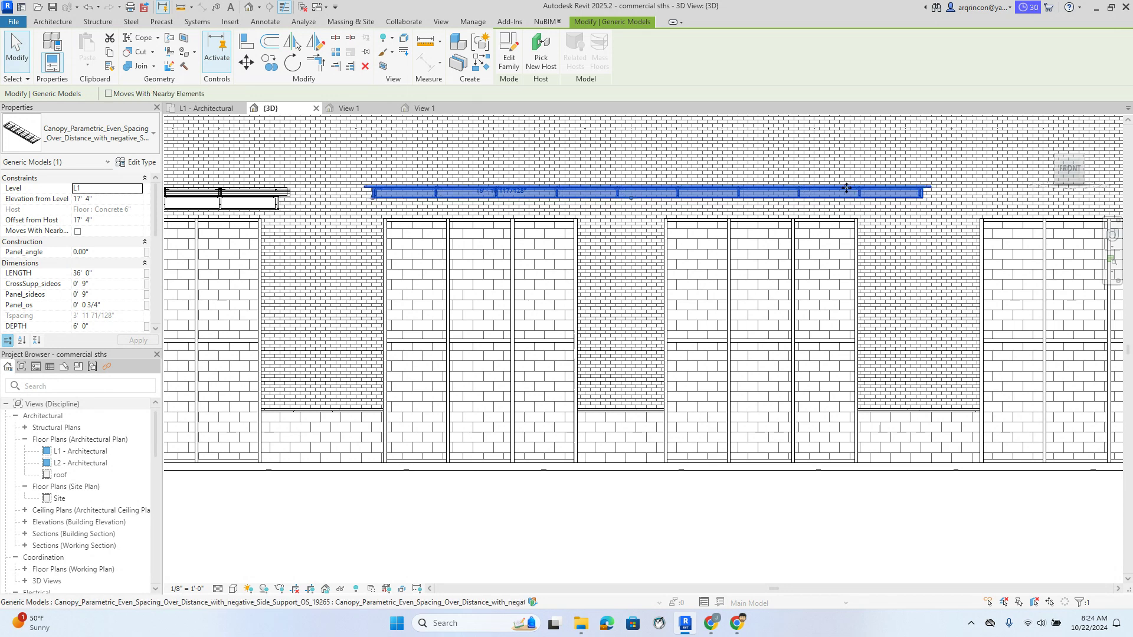
pyautogui.press('Down')
pyautogui.press('Down')
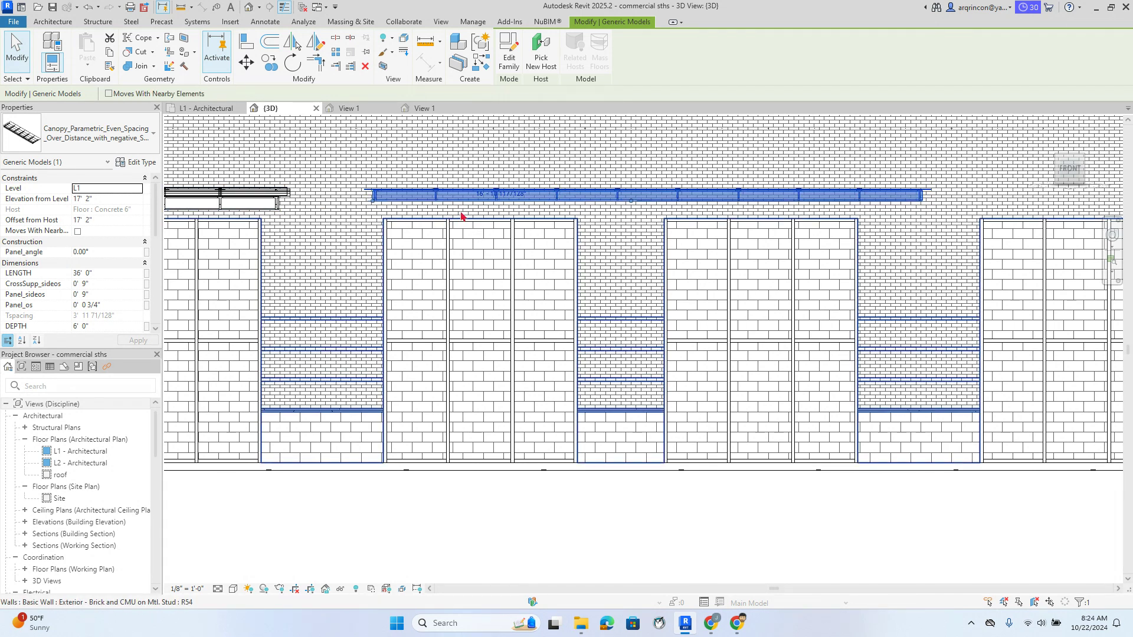
pyautogui.press('Left')
pyautogui.press('Left')
pyautogui.press('Left')
pyautogui.press('Left')
pyautogui.press('Left')
pyautogui.press('Left')
pyautogui.press('Left')
pyautogui.press('Left')
pyautogui.press('Left')
pyautogui.press('Left')
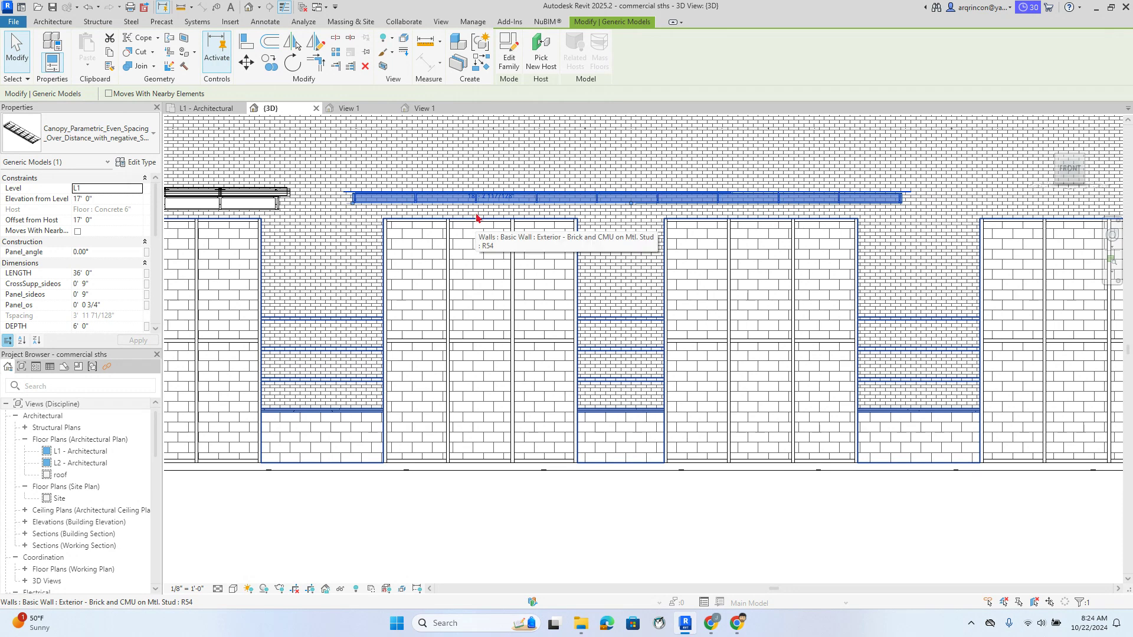
pyautogui.press('Left')
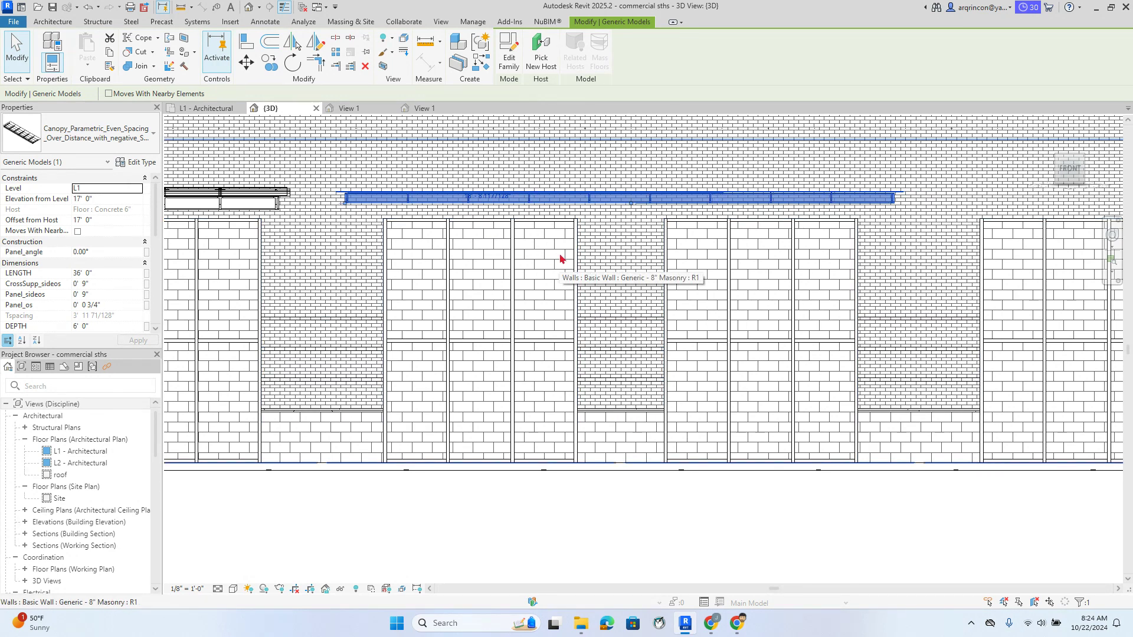
pyautogui.press('Up')
pyautogui.click(676, 496)
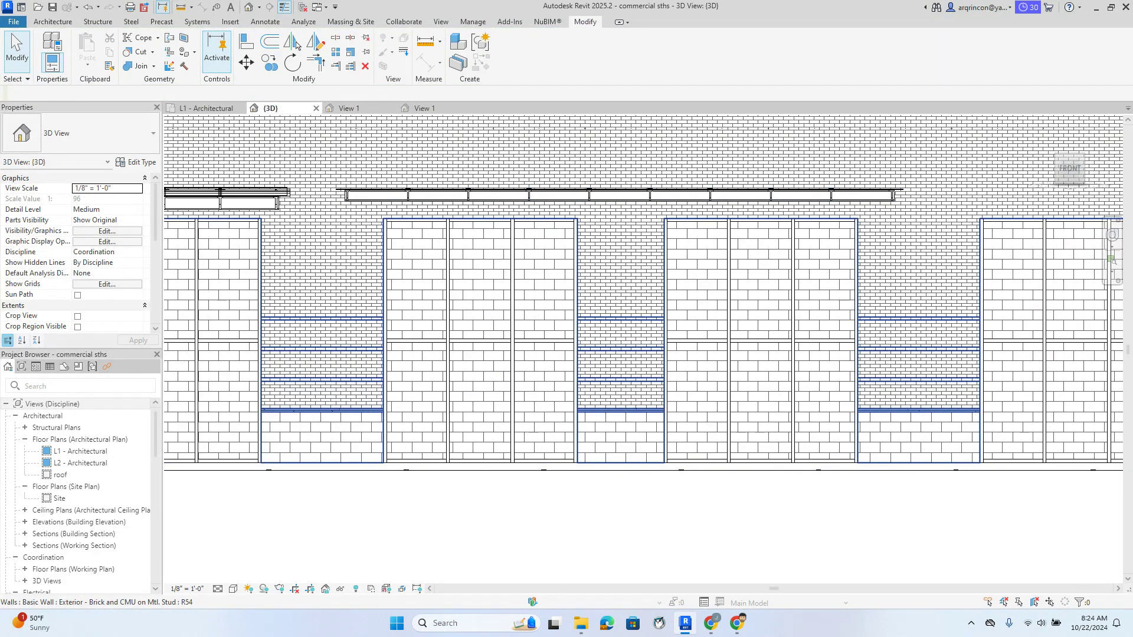
pyautogui.click(1043, 127)
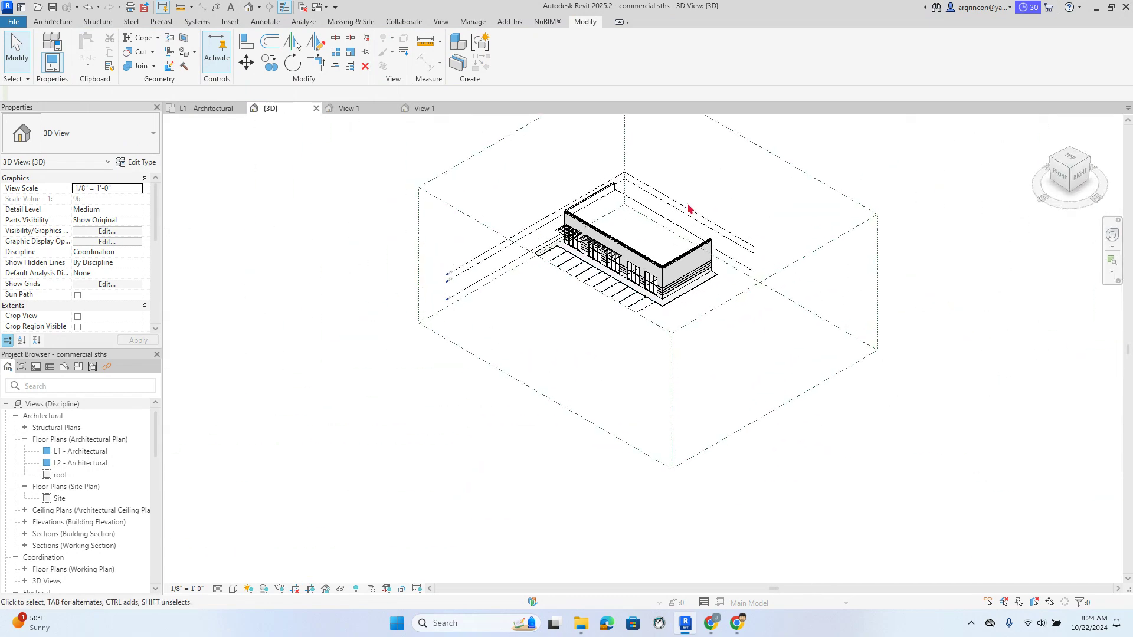
# Open Canopy_Parametric_Even_spacing_Over_Distance_19263 from the Downloads folder in File Explorer
pyautogui.scroll(6, 635, 393)
pyautogui.scroll(-5, 635, 392)
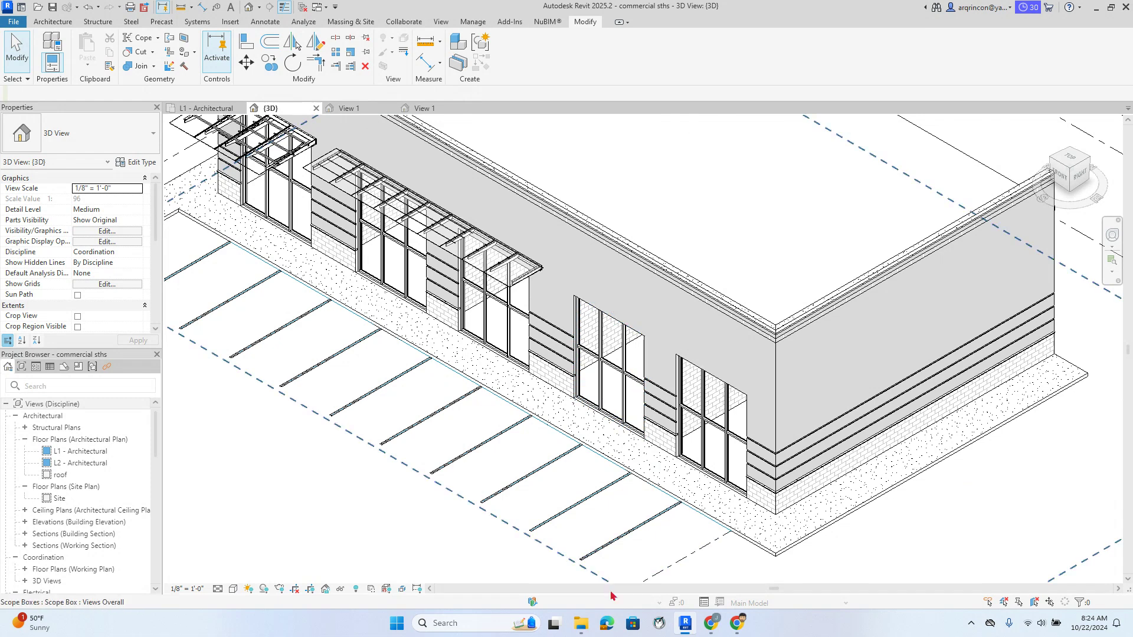
pyautogui.click(581, 623)
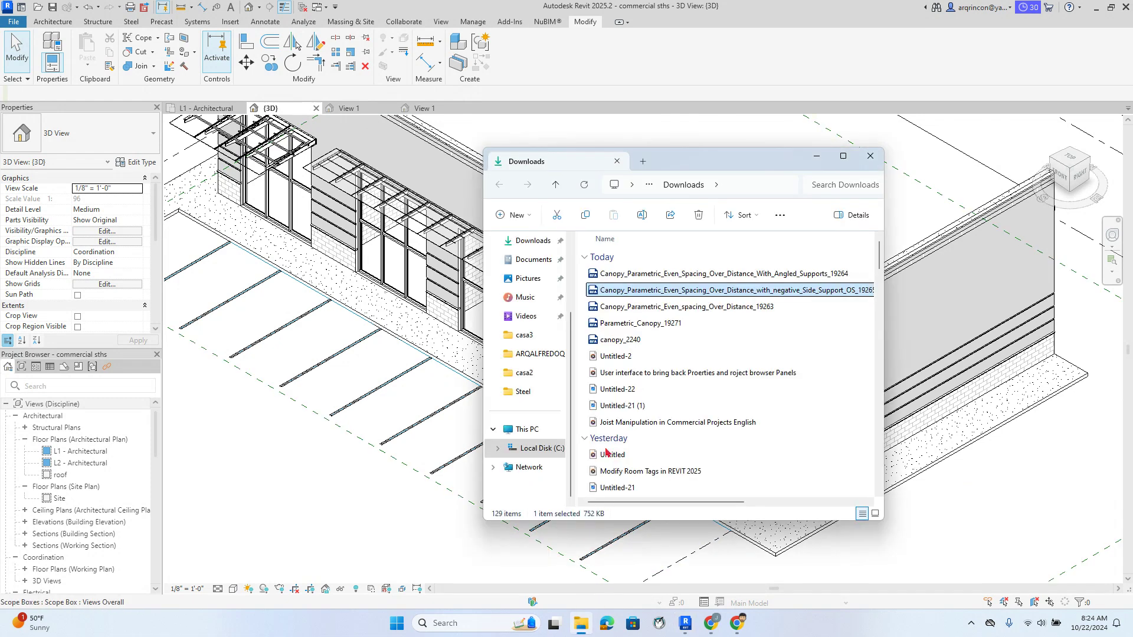
pyautogui.click(666, 312)
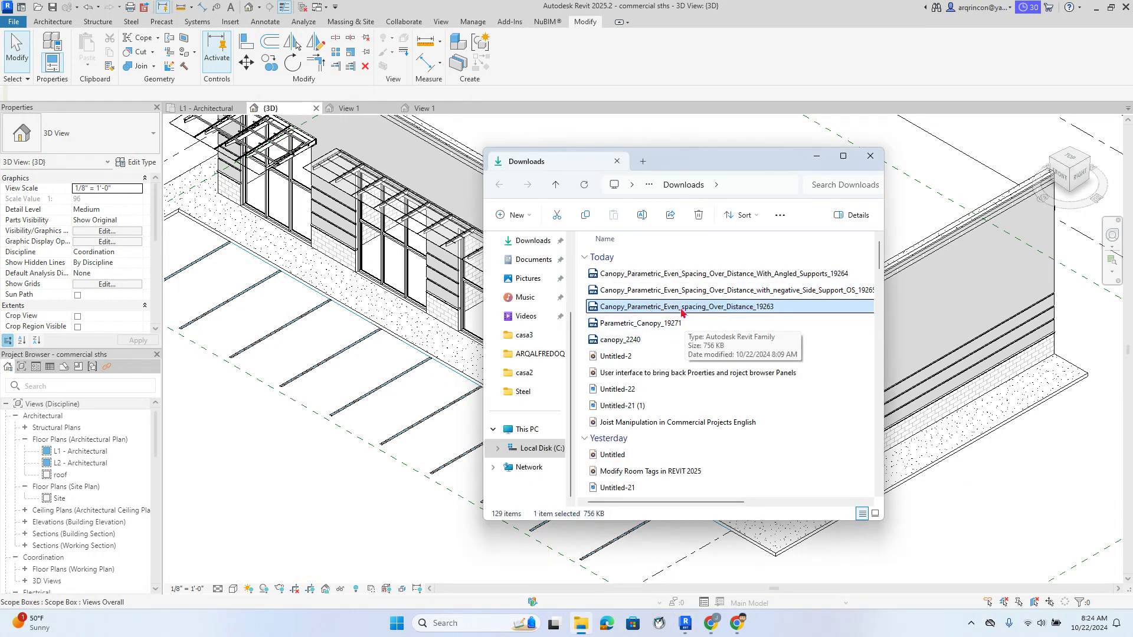
pyautogui.doubleClick(682, 307)
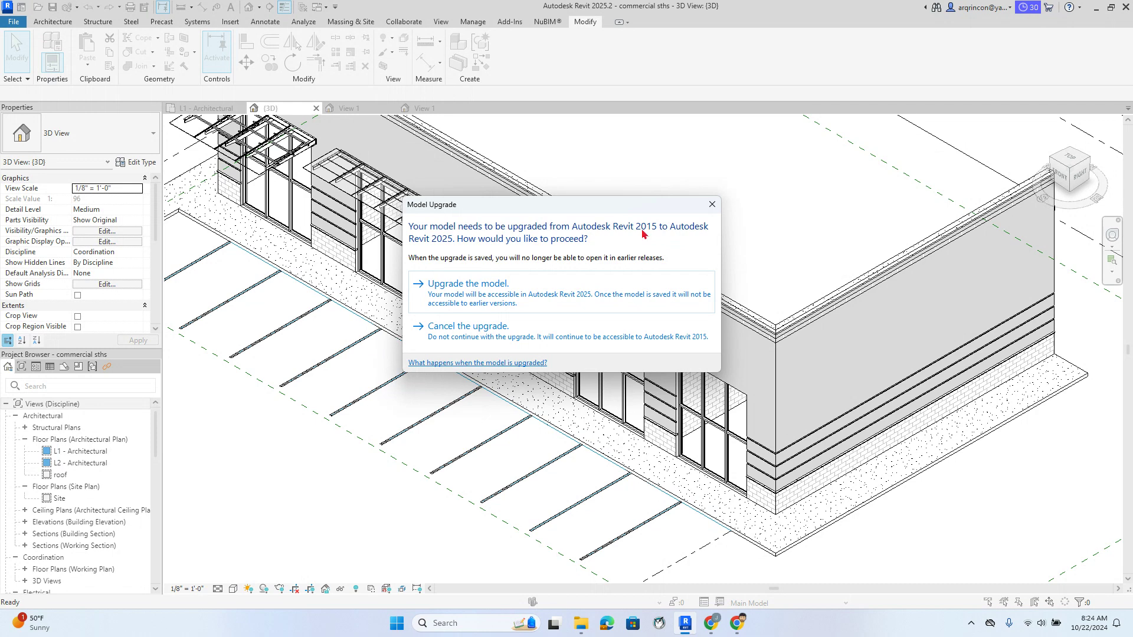
# Upgrade the 19263 canopy family to the current version and load it into commercial sths.rvt
pyautogui.click(483, 287)
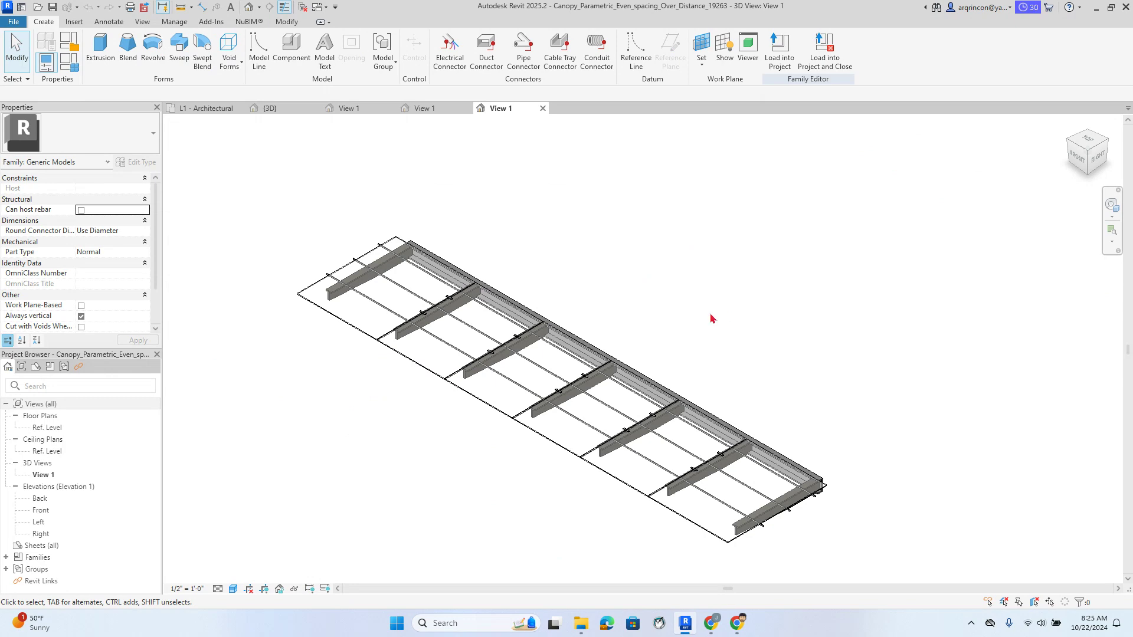
pyautogui.click(779, 56)
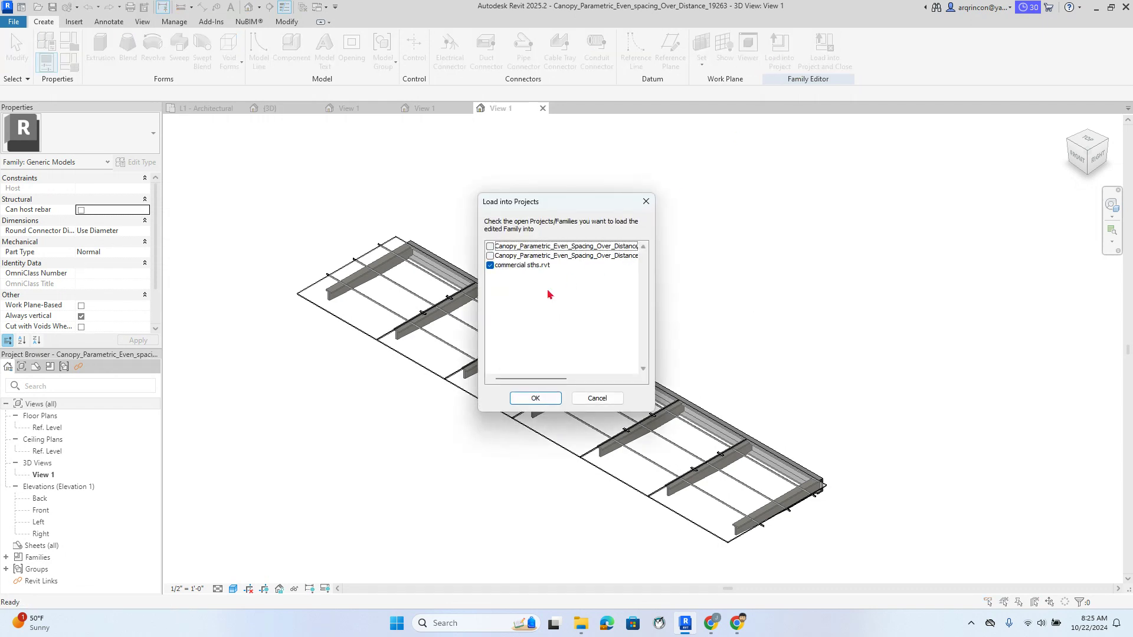
pyautogui.click(530, 401)
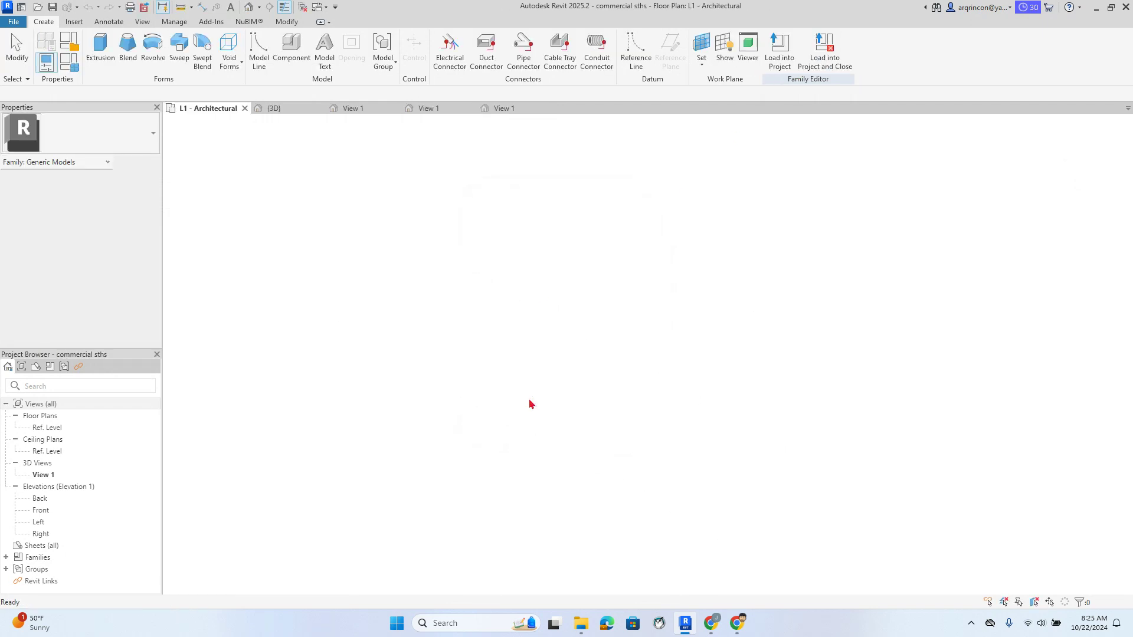
# Place the 25 ft 19263 canopy in front of the L1 storefront and set its elevation to 16 ft
pyautogui.scroll(5, 625, 334)
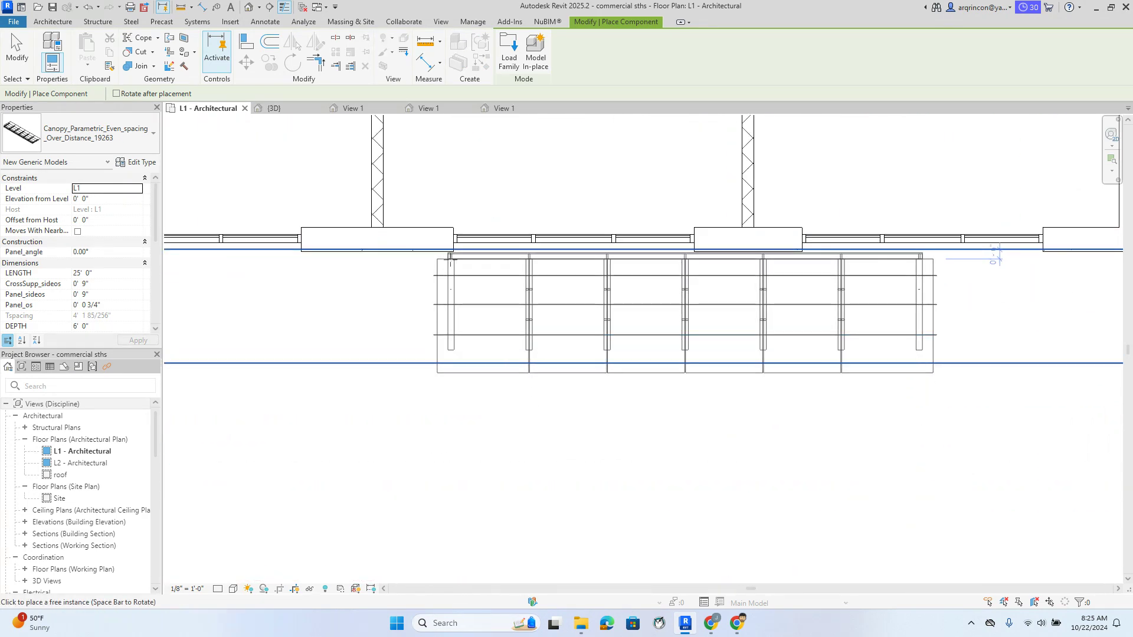
pyautogui.click(450, 257)
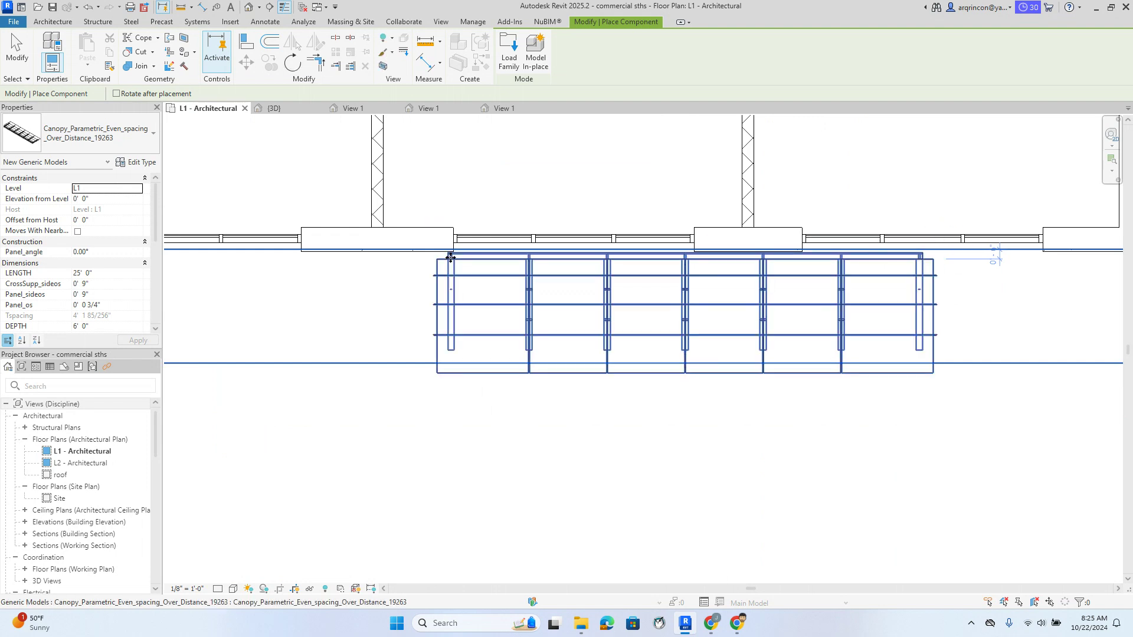
pyautogui.press('Escape')
pyautogui.click(466, 313)
pyautogui.click(476, 310)
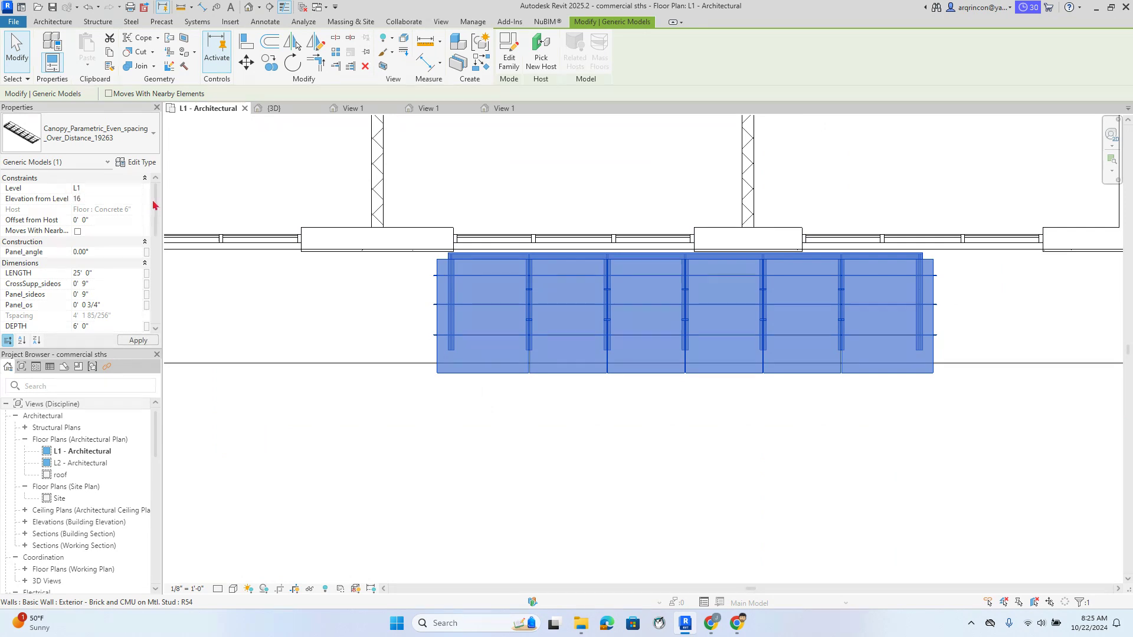
pyautogui.press('Delete')
# Inspect the storefront canopies in the {3D} view, checking the lengthened 36 ft canopy
pyautogui.click(277, 108)
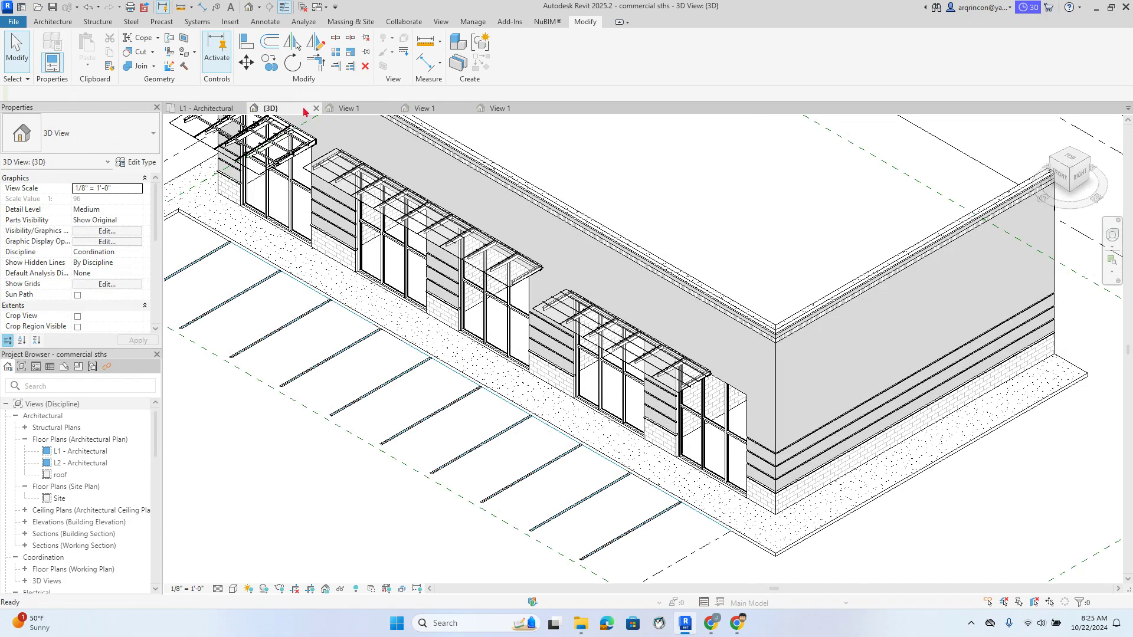
pyautogui.scroll(5, 594, 385)
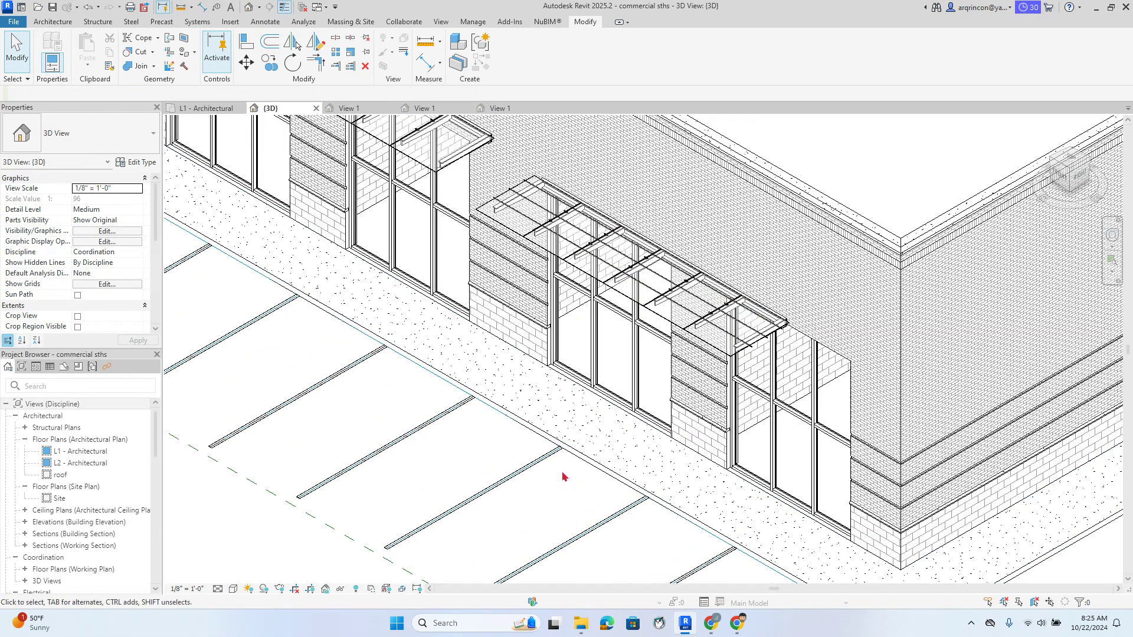
pyautogui.scroll(2, 620, 555)
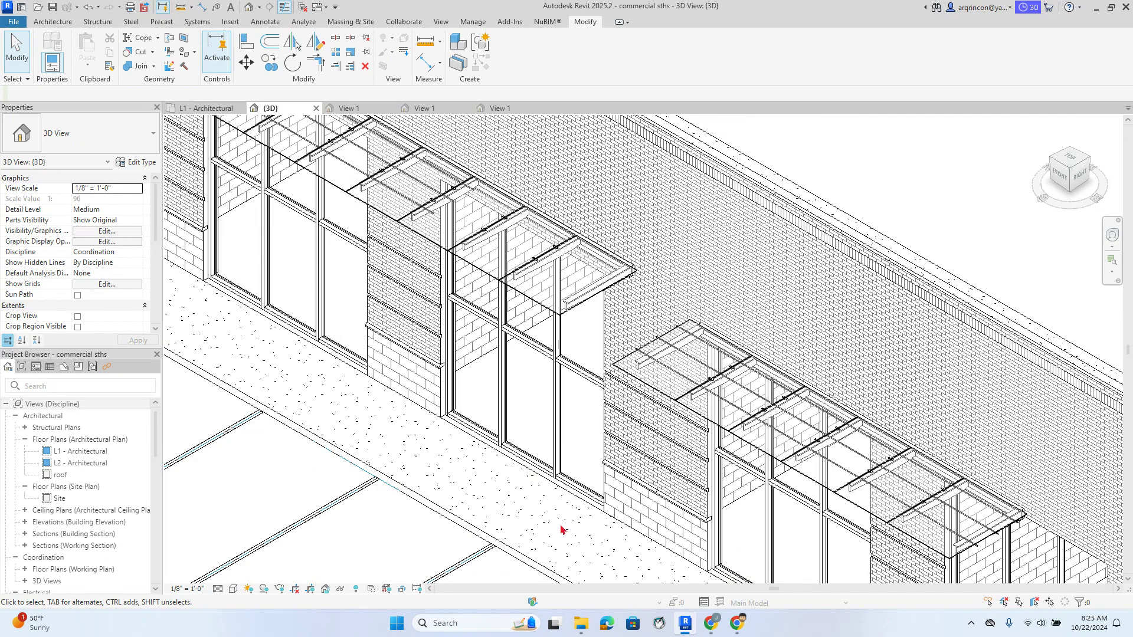
pyautogui.scroll(-3, 532, 494)
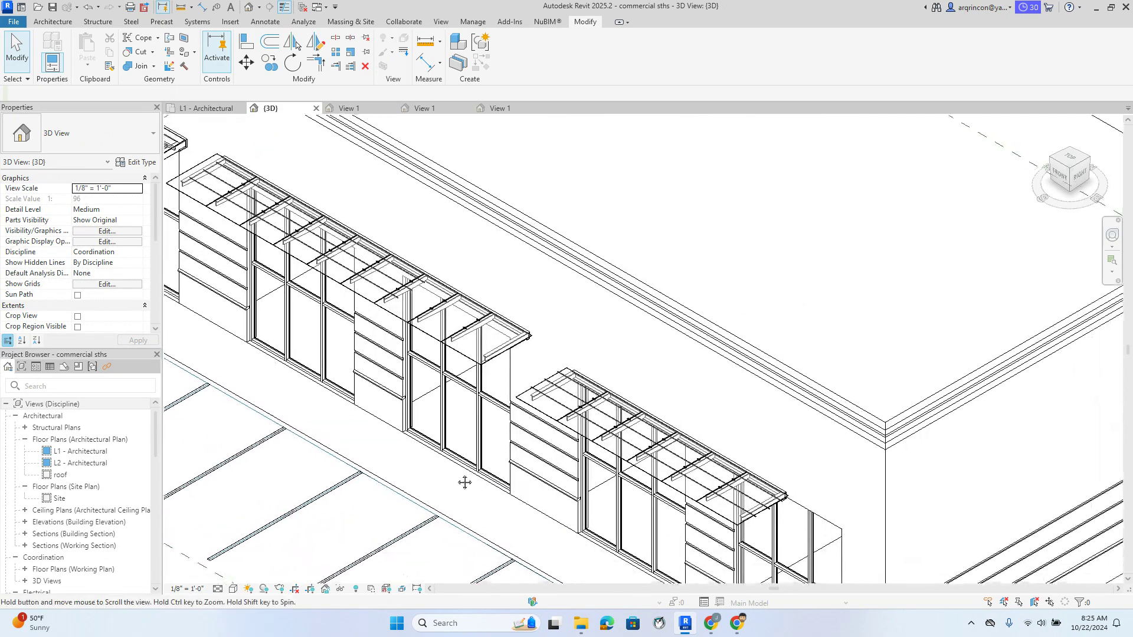
pyautogui.scroll(2, 453, 439)
pyautogui.scroll(1, 416, 414)
pyautogui.moveTo(416, 413); pyautogui.dragTo(476, 480, button='middle')
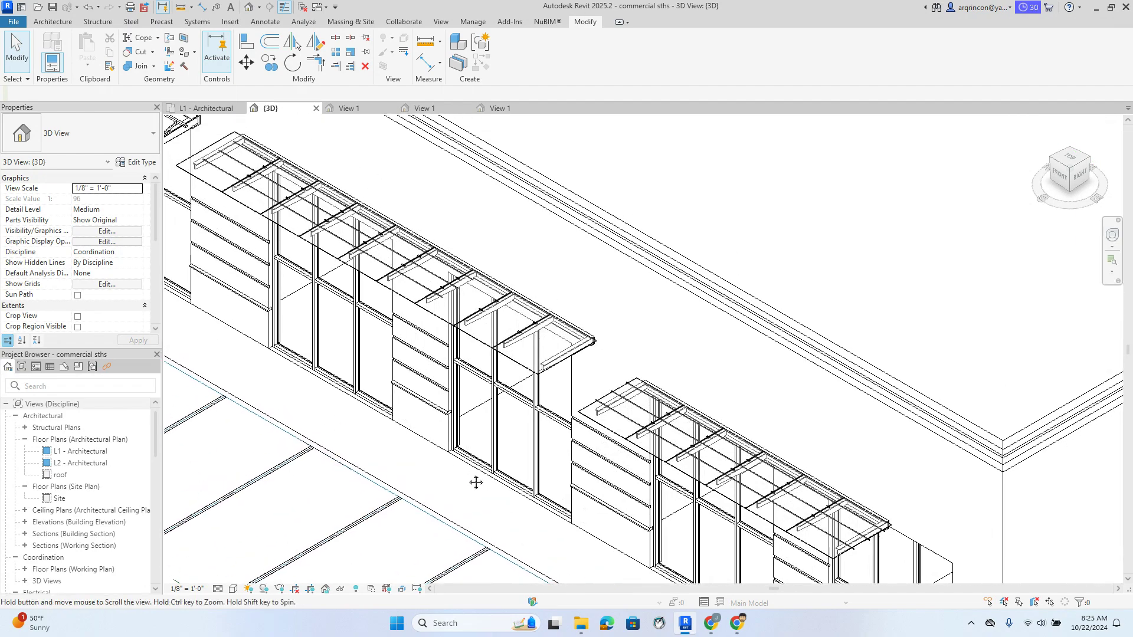
pyautogui.scroll(-2, 579, 303)
pyautogui.scroll(4, 708, 358)
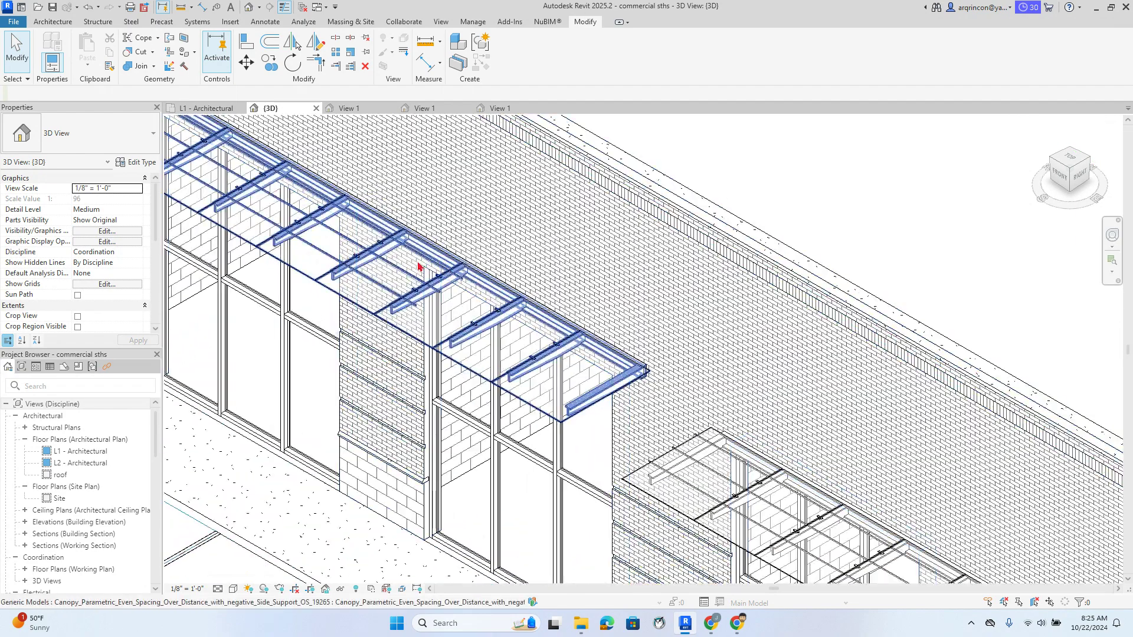
pyautogui.scroll(-2, 711, 364)
pyautogui.scroll(5, 451, 278)
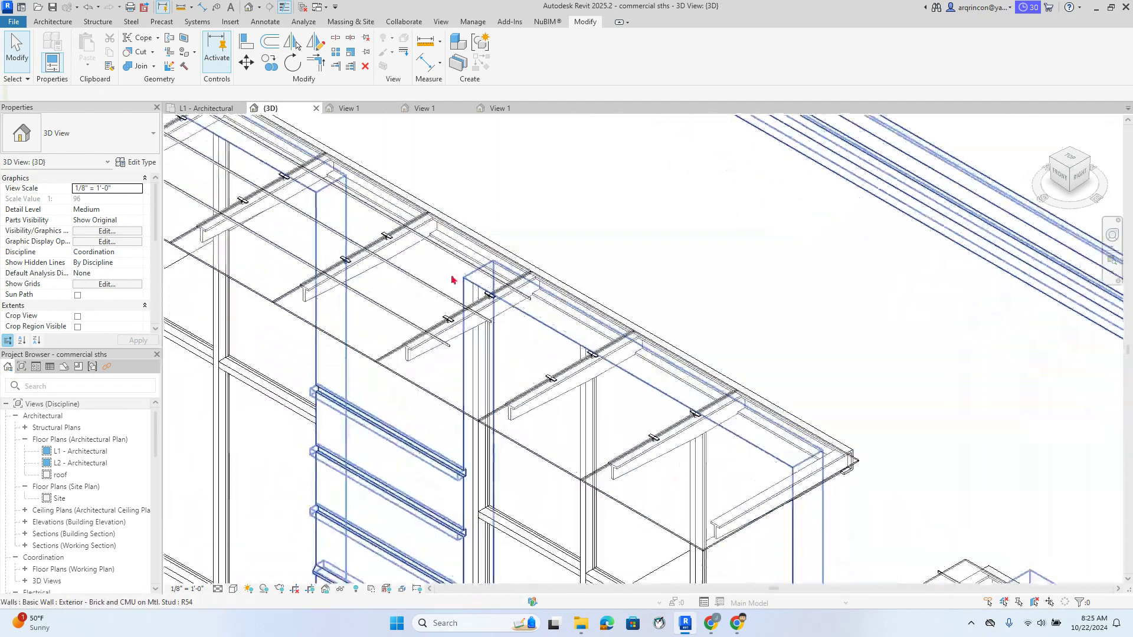
pyautogui.scroll(5, 451, 337)
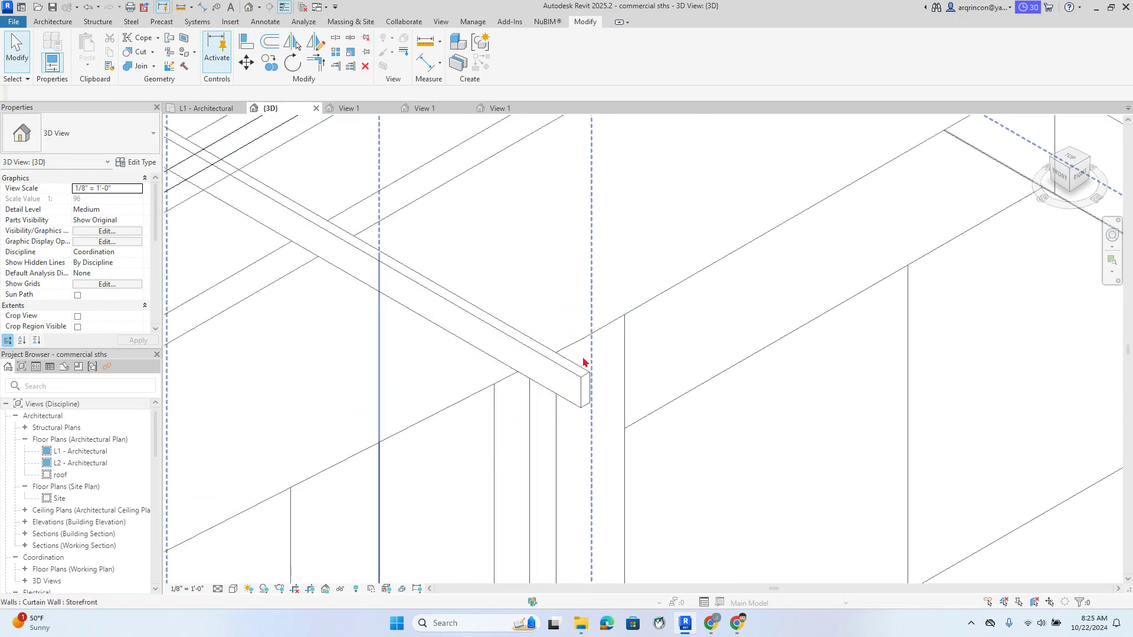
pyautogui.click(581, 392)
pyautogui.scroll(-6, 583, 389)
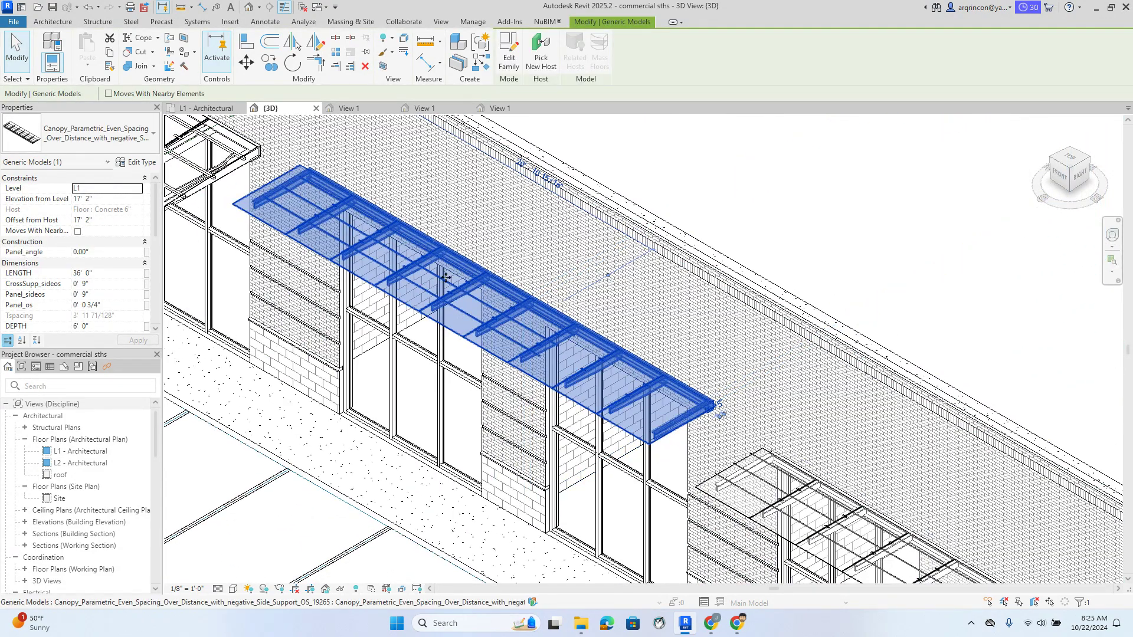
pyautogui.scroll(-3, 475, 426)
pyautogui.click(472, 425)
# Delete the newly placed 25 ft 19263 canopy on the right-hand storefront
pyautogui.scroll(2, 447, 458)
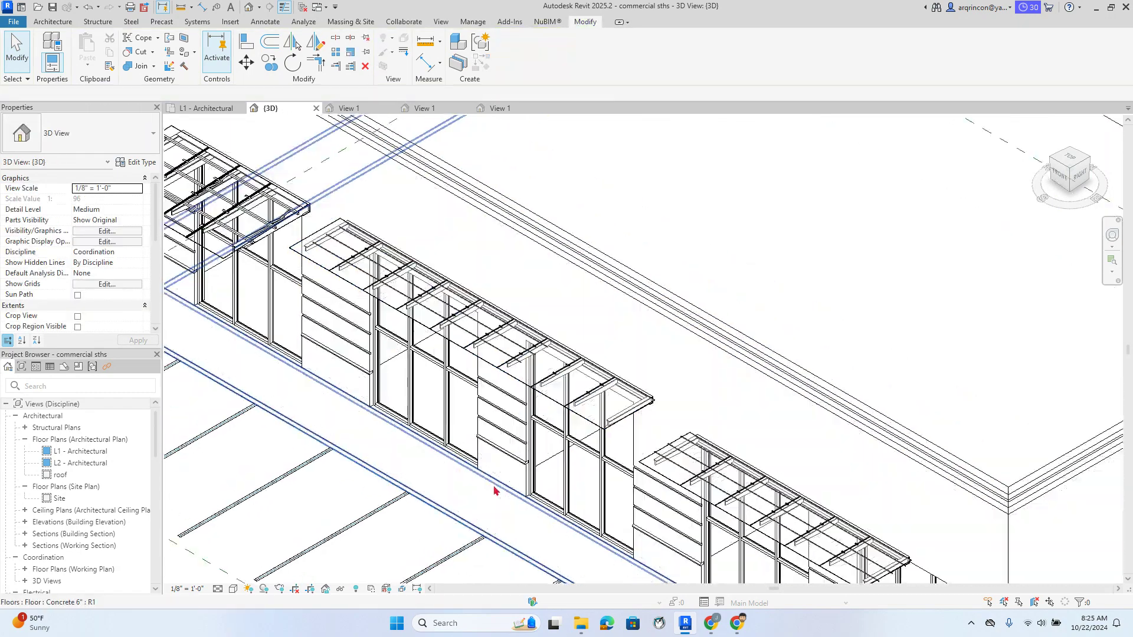
pyautogui.moveTo(514, 471); pyautogui.dragTo(364, 332, button='middle')
pyautogui.click(679, 348)
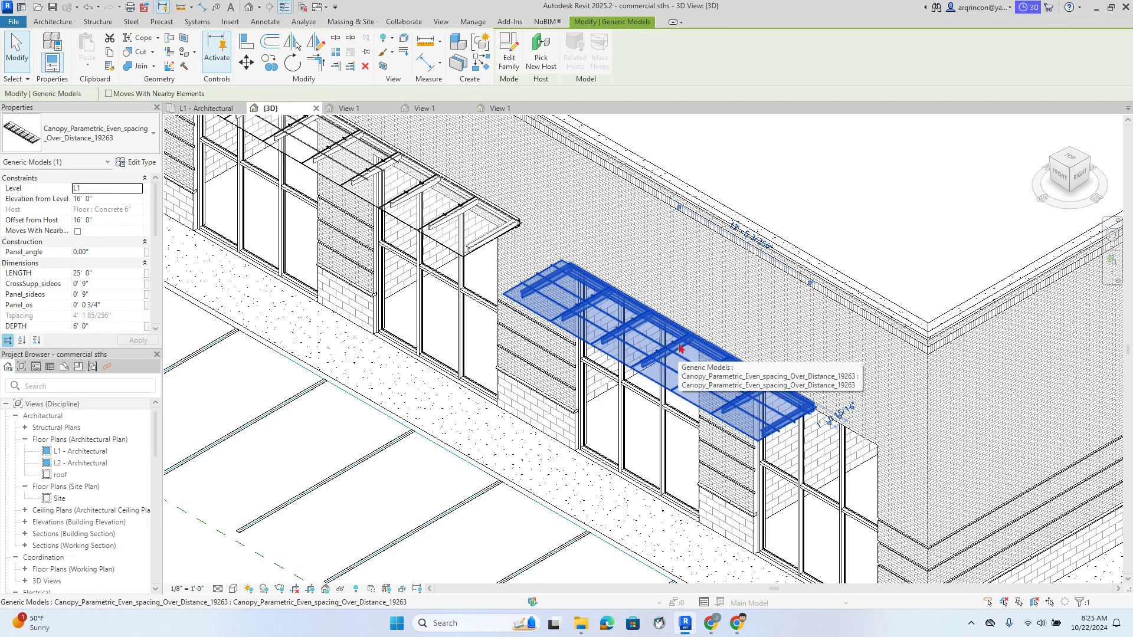
pyautogui.press('Delete')
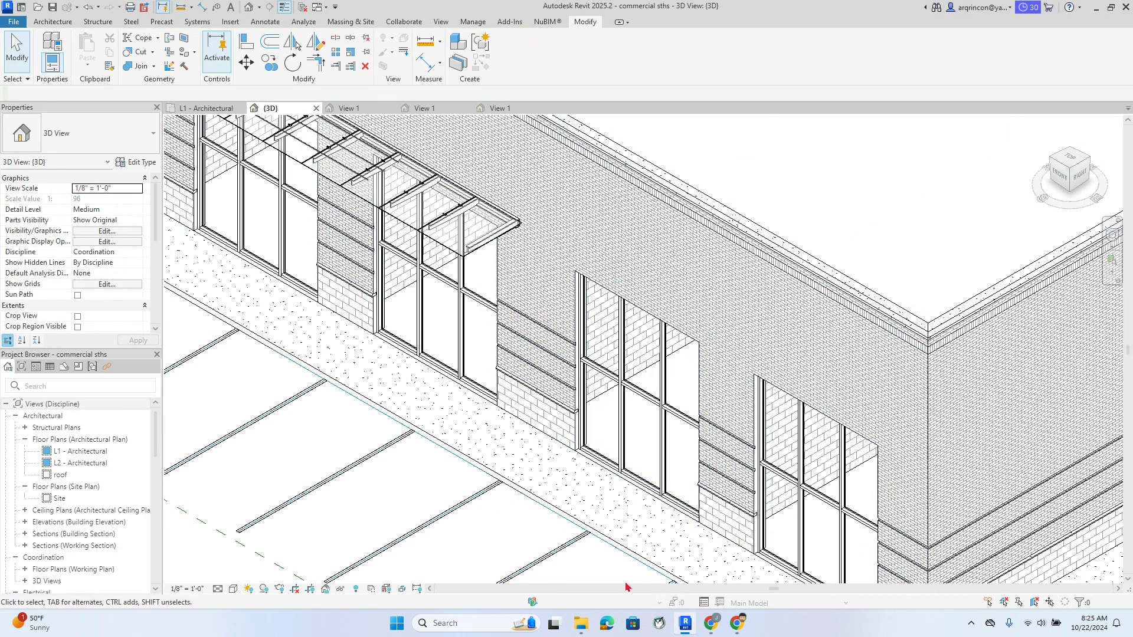
# Open and upgrade Parametric_Canopy_19271, close it, then open canopy_2240 from Downloads
pyautogui.click(581, 623)
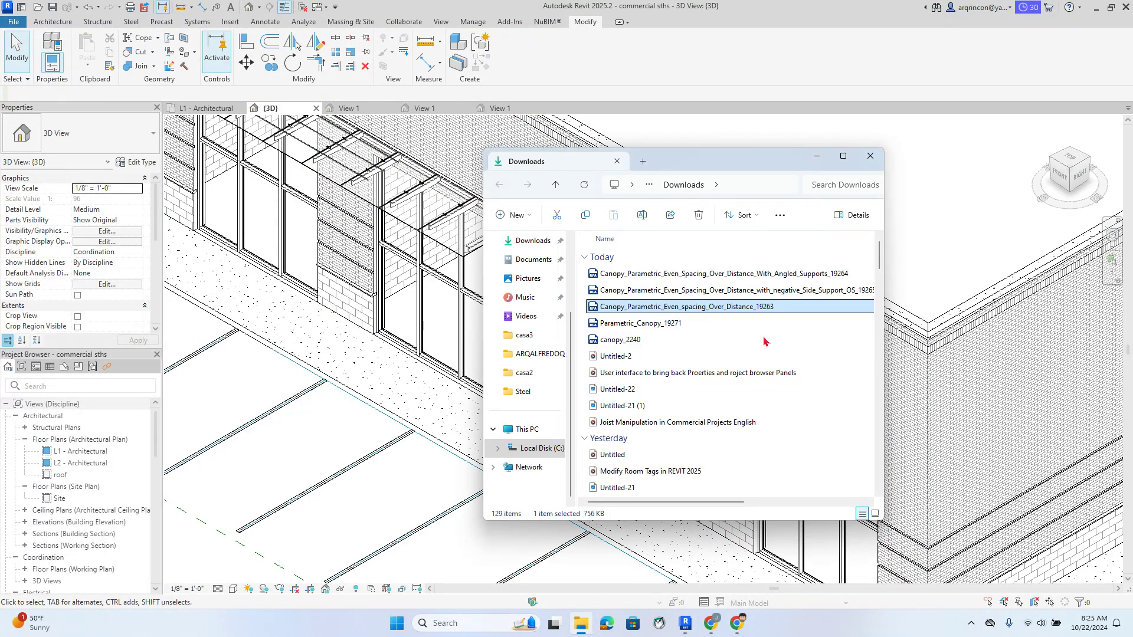
pyautogui.click(664, 326)
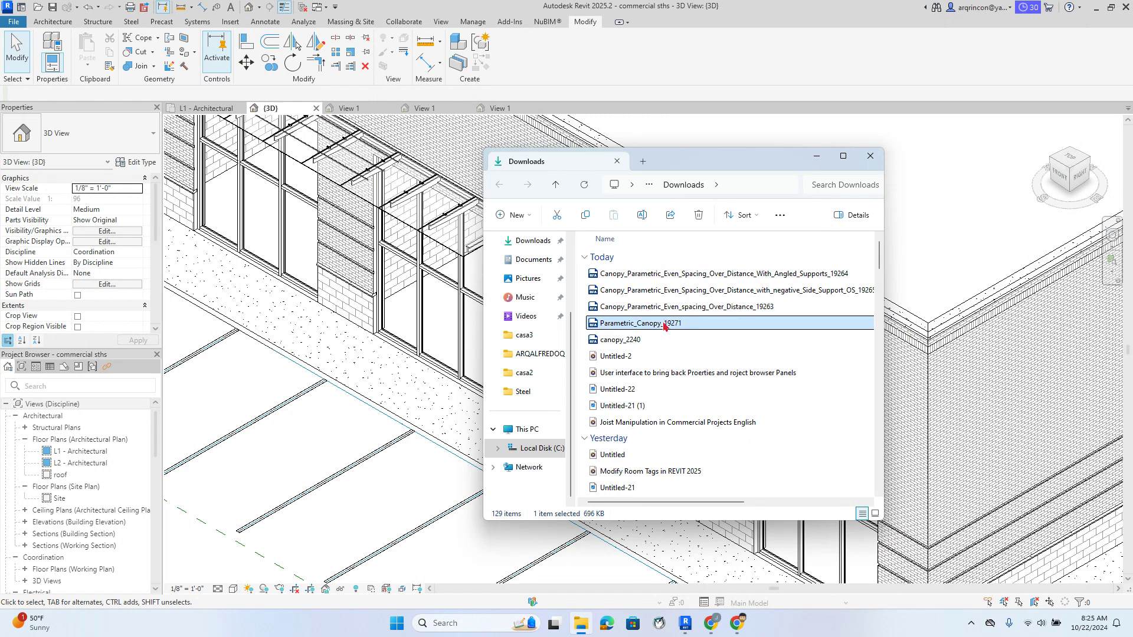
pyautogui.doubleClick(664, 324)
pyautogui.click(501, 291)
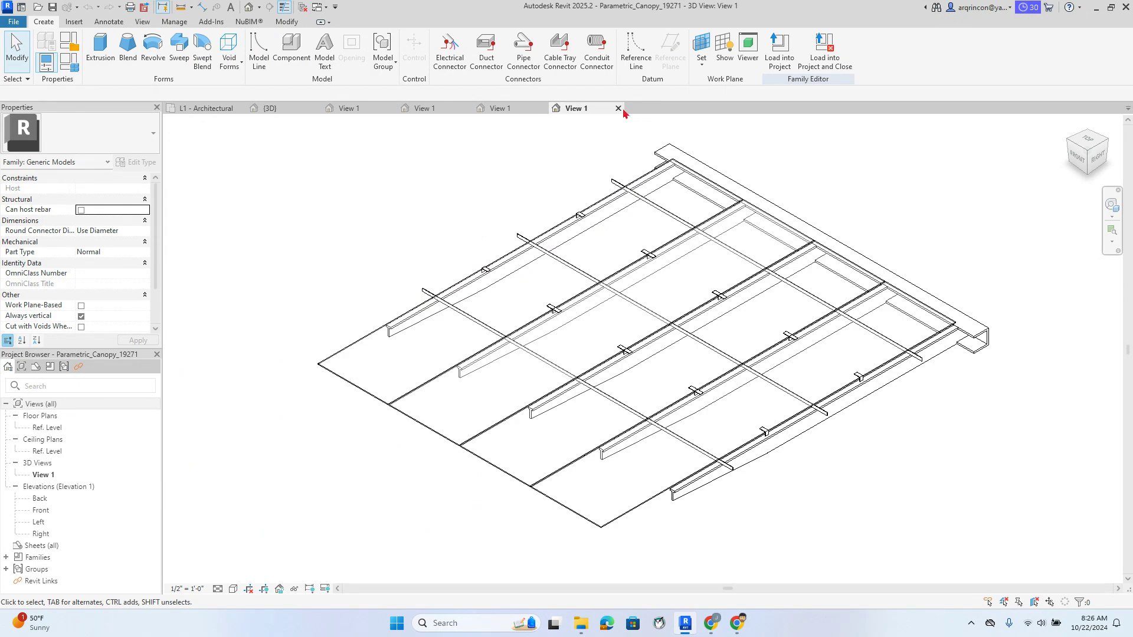
pyautogui.click(619, 109)
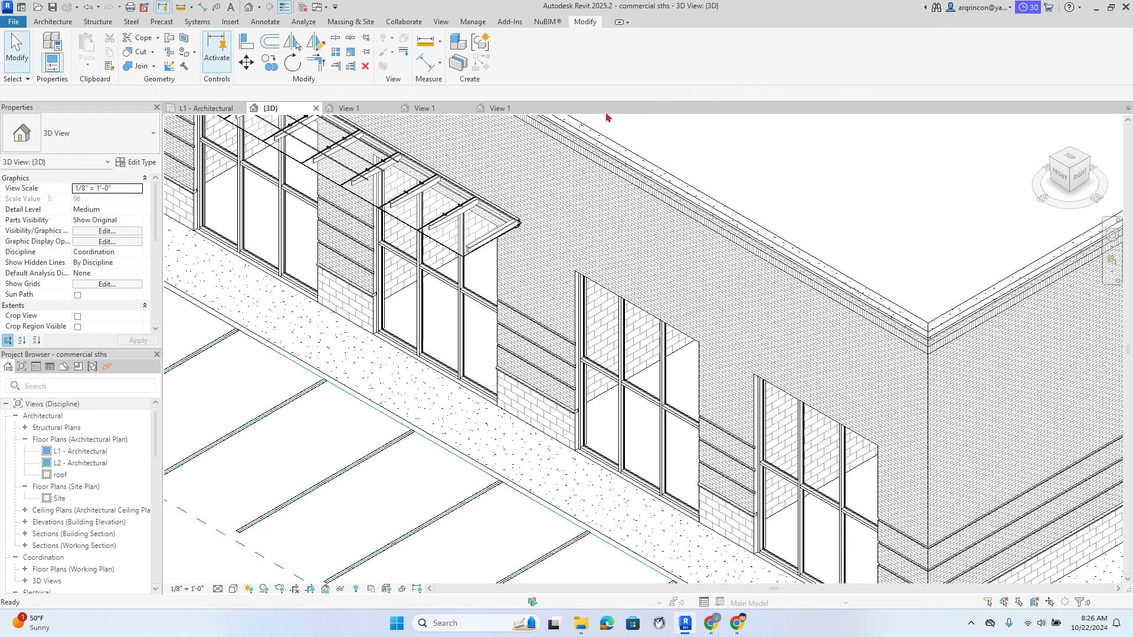
pyautogui.click(581, 623)
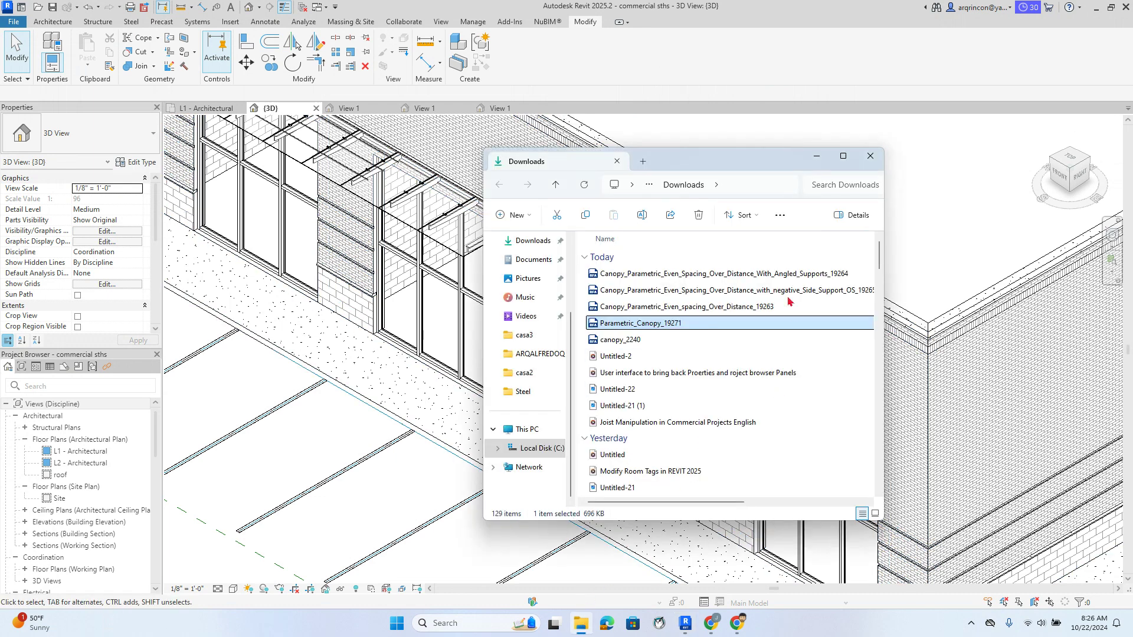
pyautogui.doubleClick(624, 341)
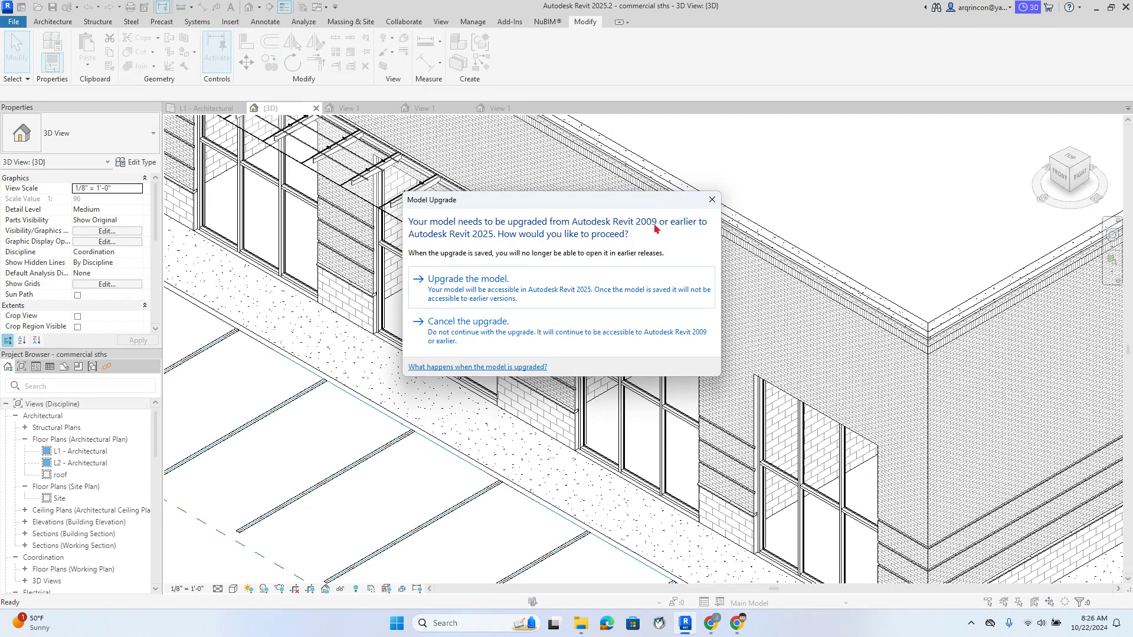
# Upgrade canopy_2240 and load it into commercial sths.rvt, returning to the L1 - Architectural plan
pyautogui.click(498, 283)
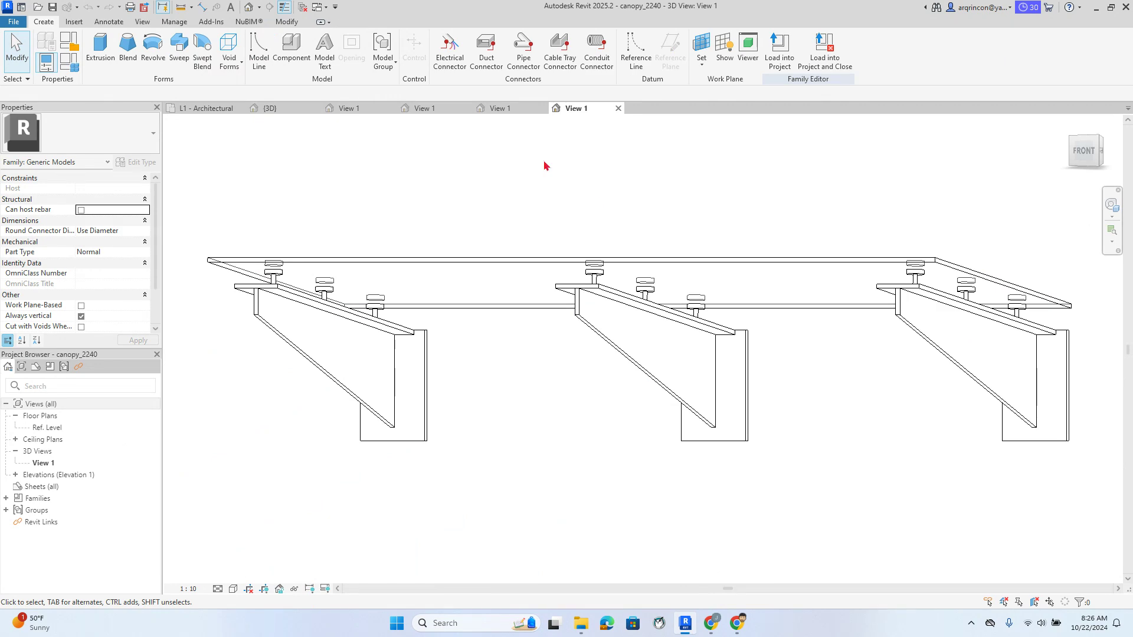
pyautogui.click(780, 50)
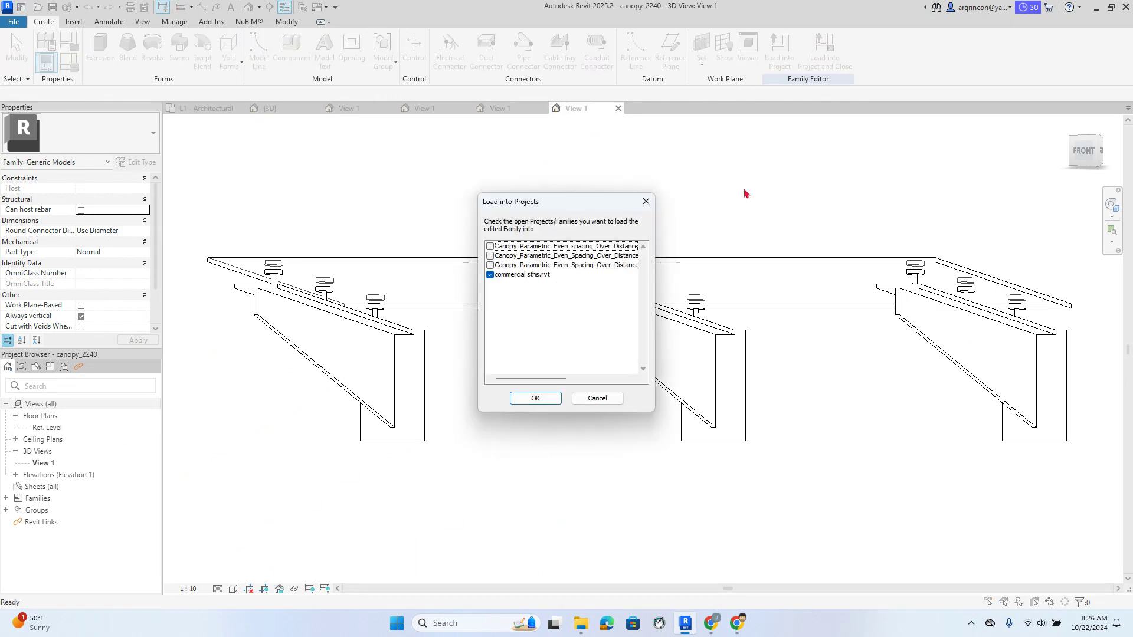
pyautogui.click(534, 397)
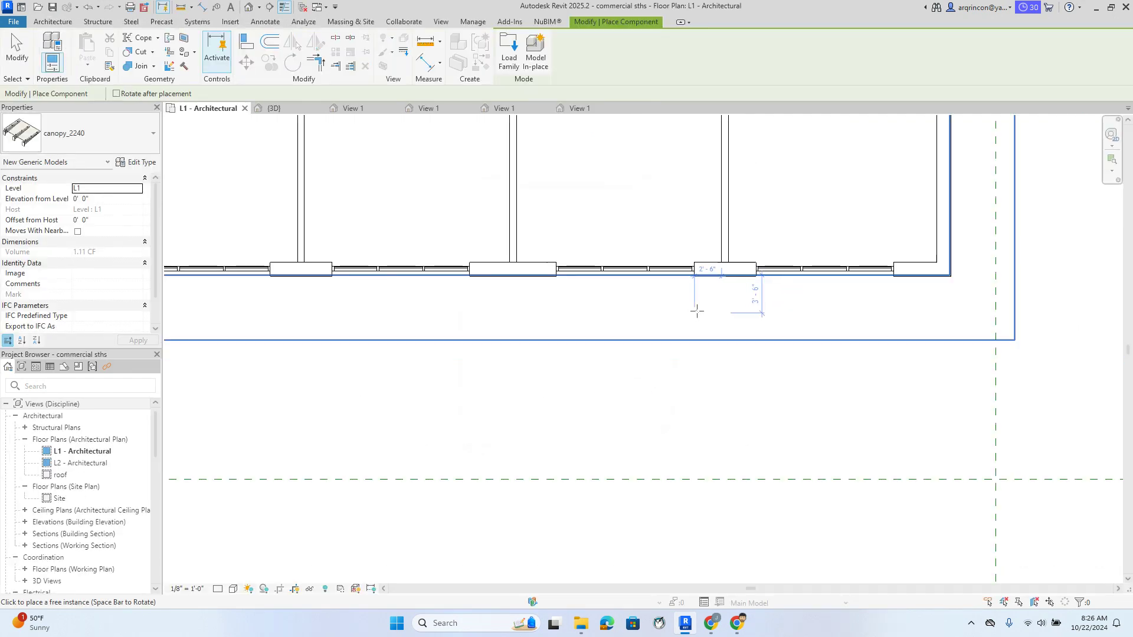
# In the {3D} view, drop one canopy_2240 onto the parking area in front of the storefront
pyautogui.scroll(-3, 696, 312)
pyautogui.scroll(3, 612, 314)
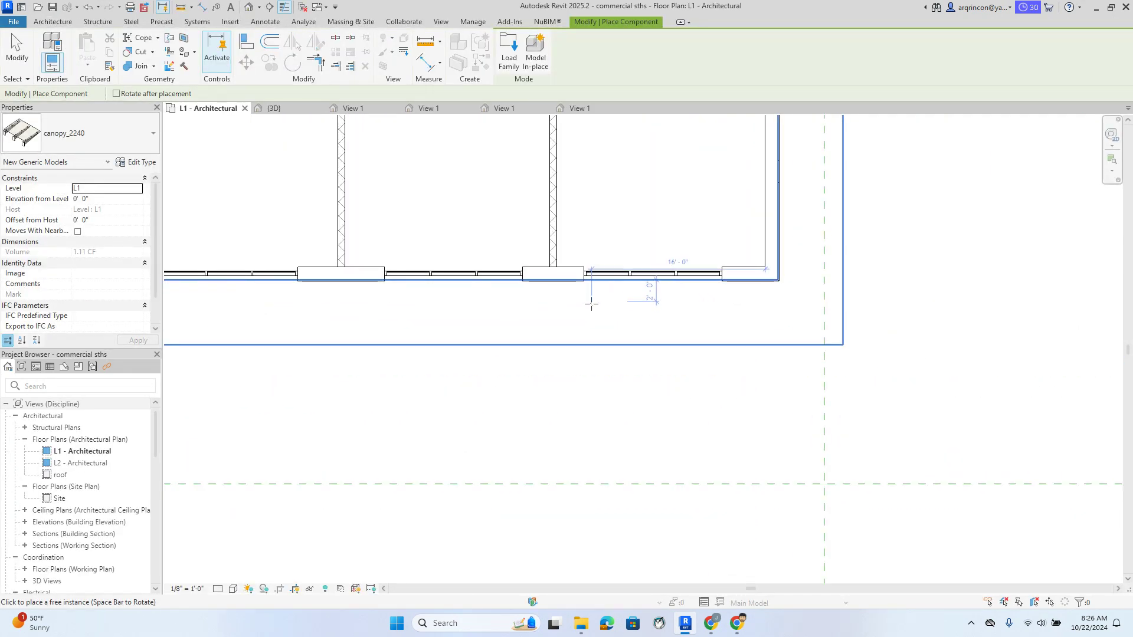
pyautogui.scroll(-2, 591, 304)
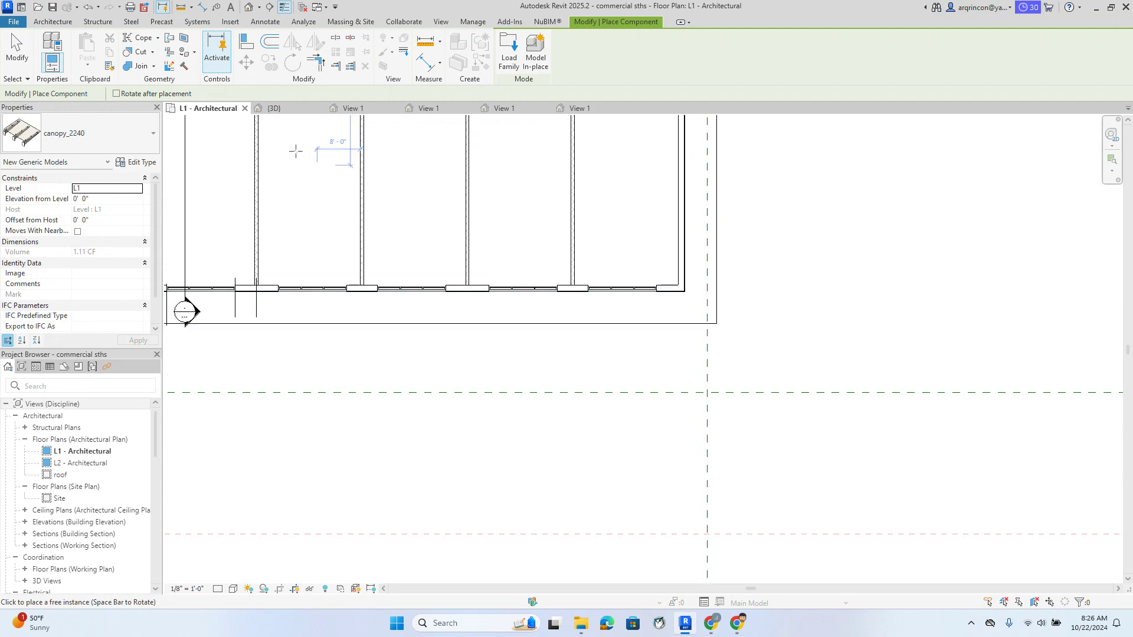
pyautogui.click(305, 110)
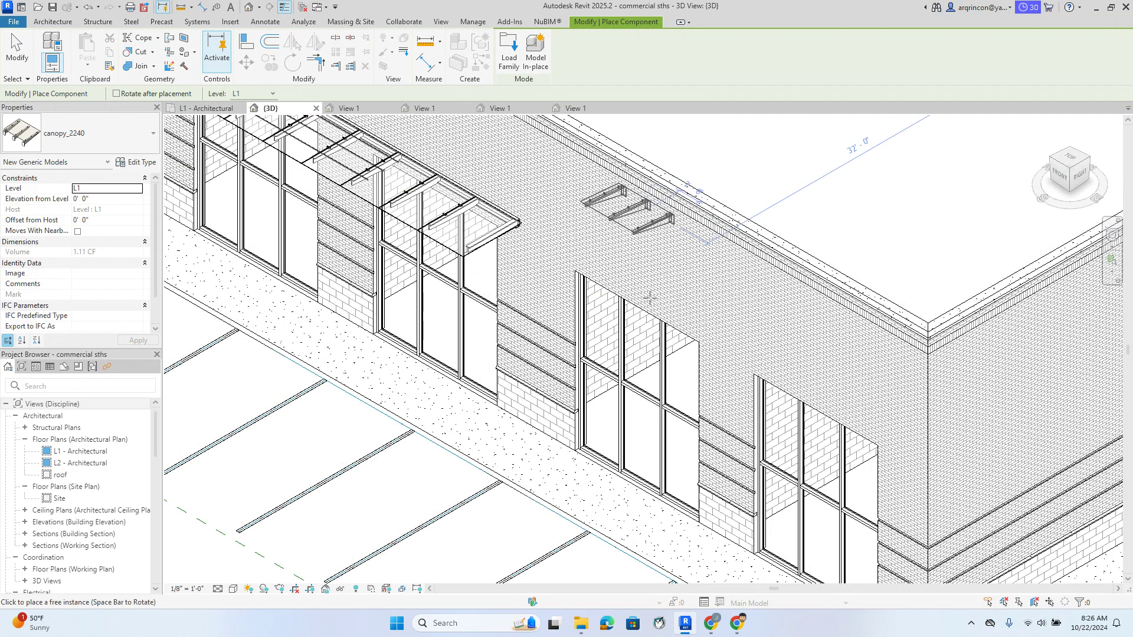
pyautogui.moveTo(683, 391); pyautogui.dragTo(578, 271, button='middle')
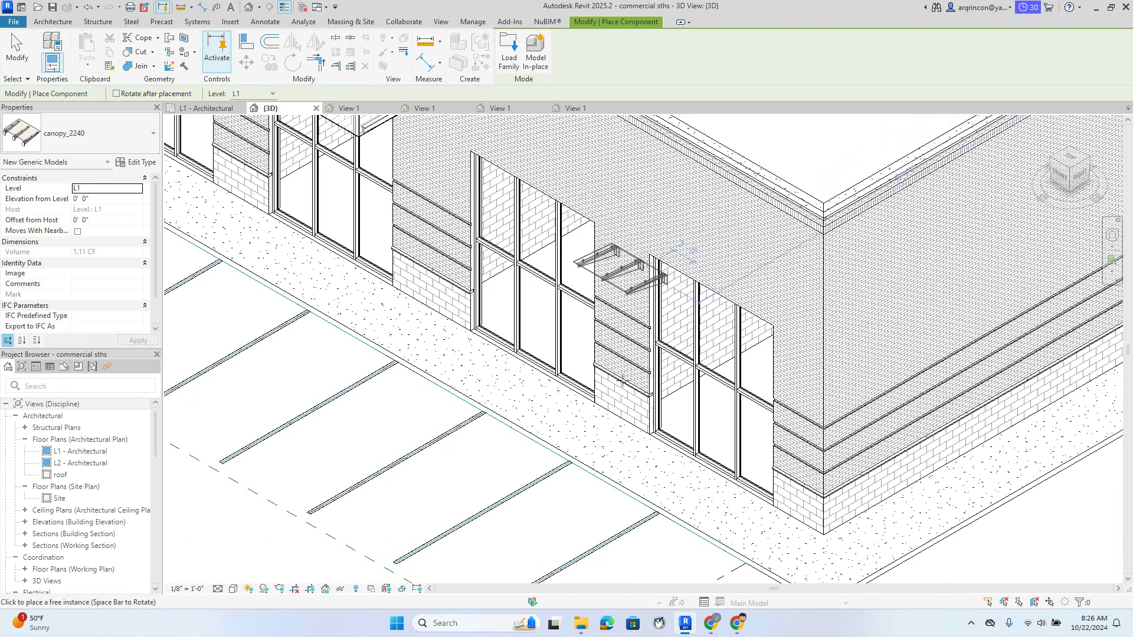
pyautogui.click(395, 520)
pyautogui.press('Escape')
pyautogui.press('Escape')
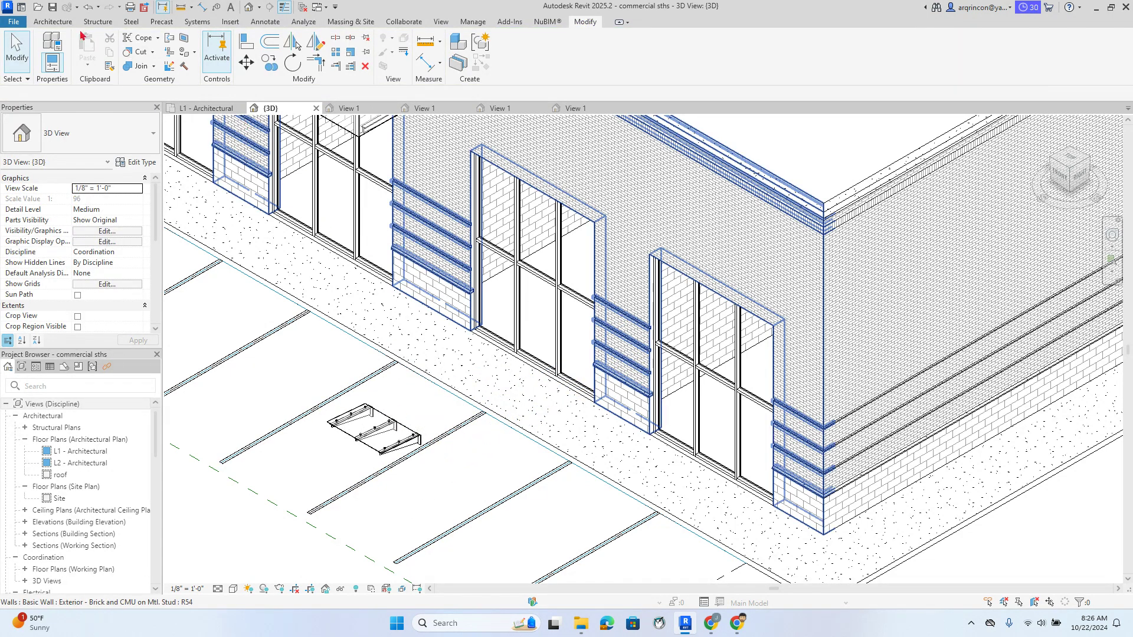
# Set the facade wall as the work plane using Pick a plane
pyautogui.click(61, 24)
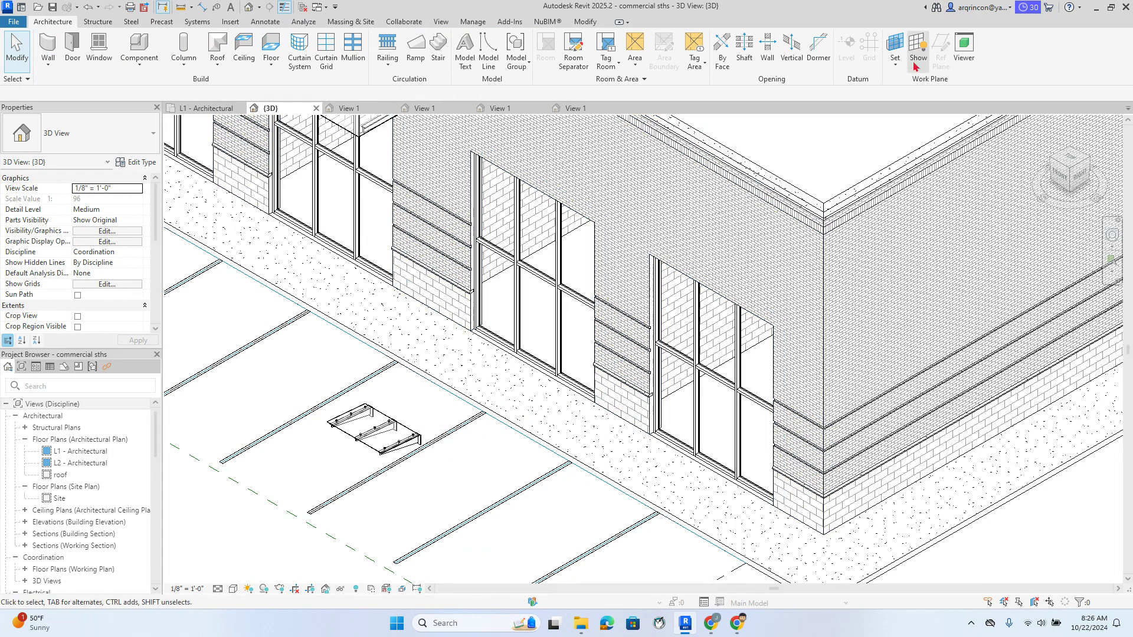
pyautogui.click(896, 44)
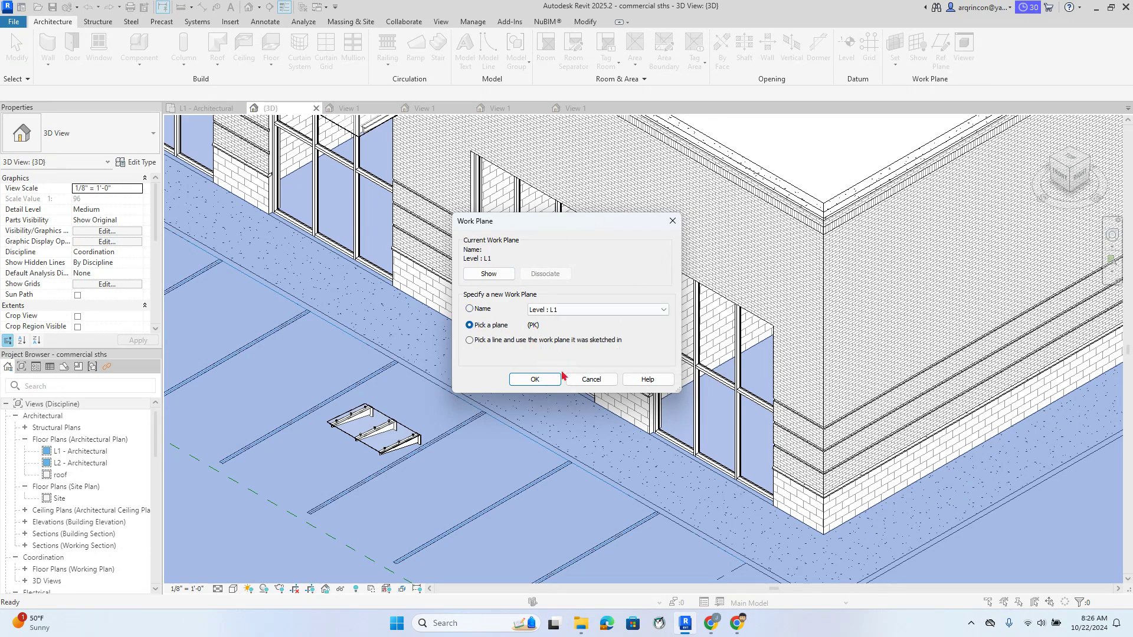
pyautogui.click(535, 379)
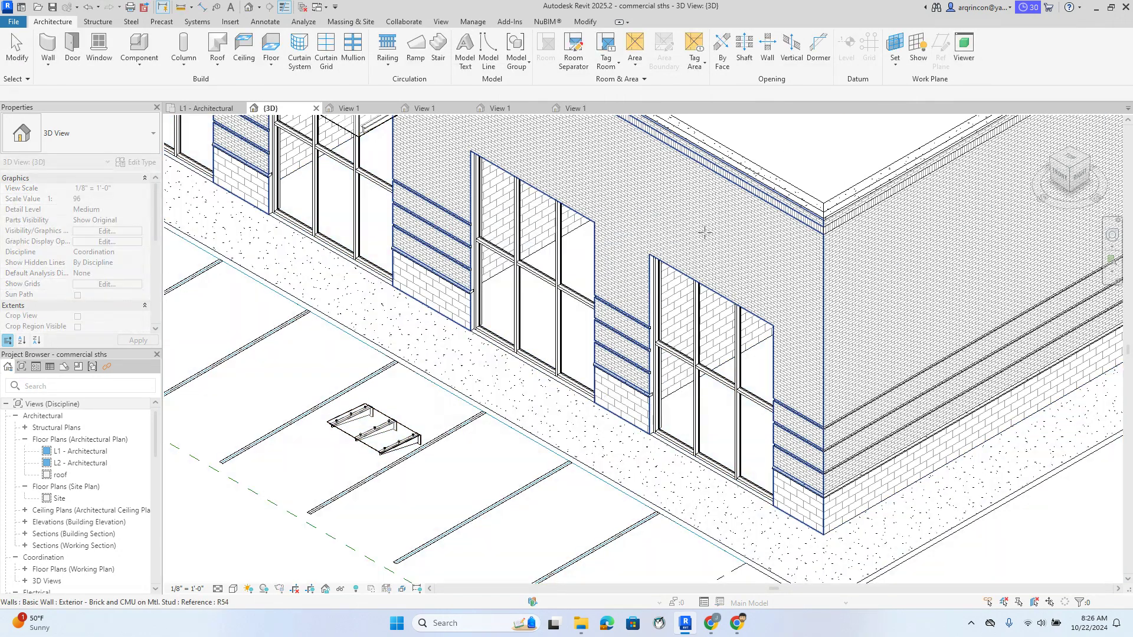
pyautogui.click(743, 245)
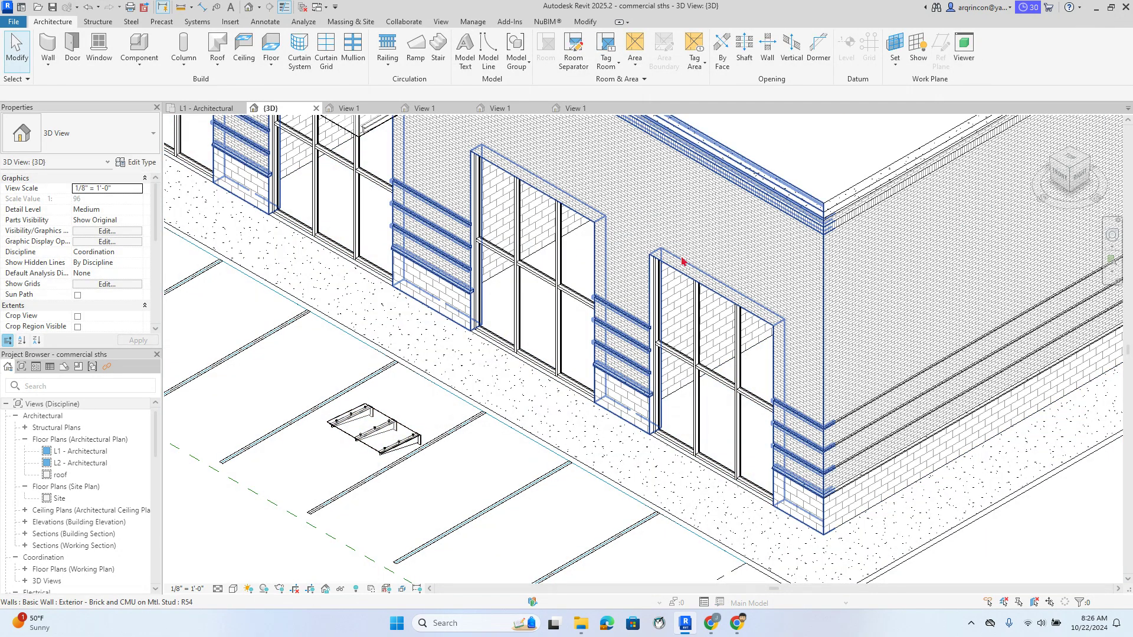
# Place another canopy_2240 on the wall above the right-hand storefront window
pyautogui.click(140, 47)
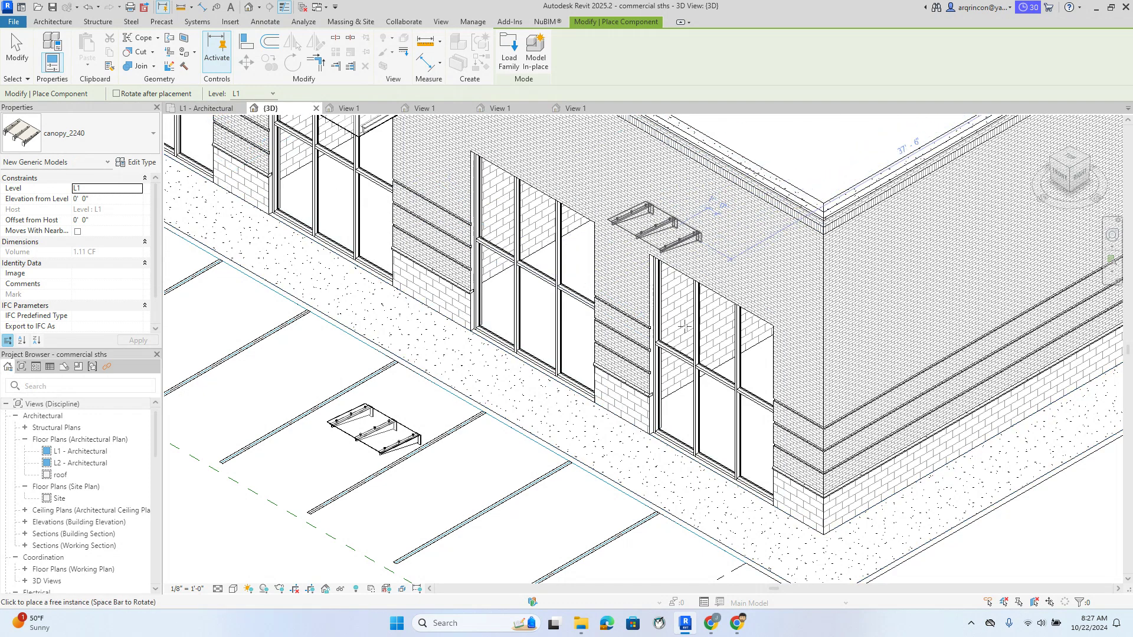
pyautogui.click(620, 288)
pyautogui.scroll(-5, 715, 298)
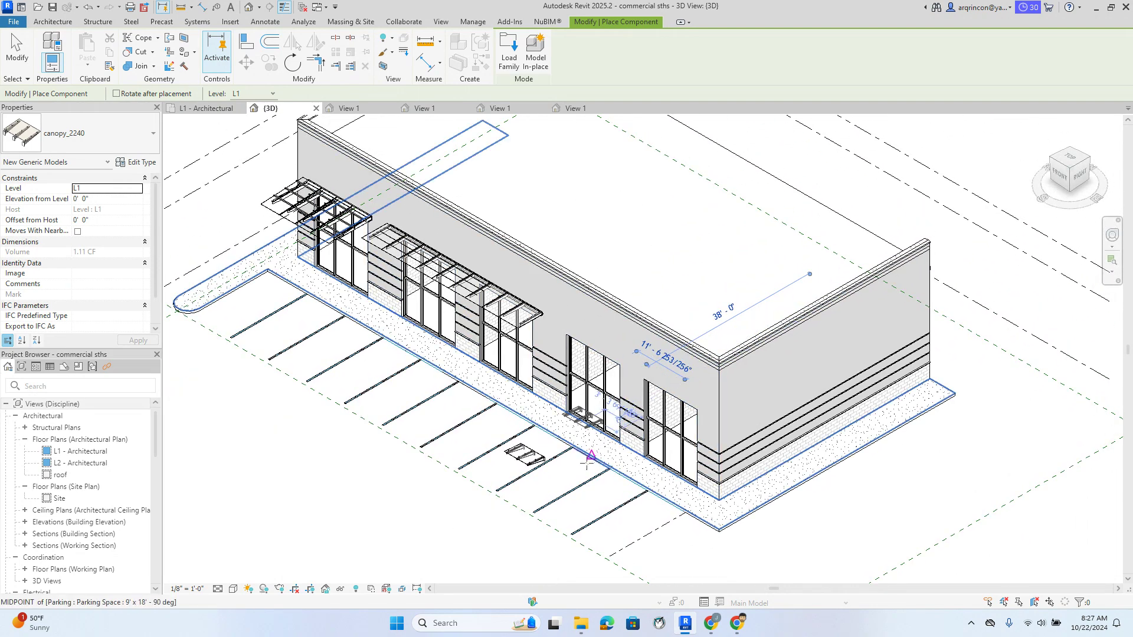
# Stop placing canopies and switch the 3D view to Wireframe
pyautogui.moveTo(633, 465); pyautogui.dragTo(564, 465, button='middle')
pyautogui.press('Escape')
pyautogui.press('Escape')
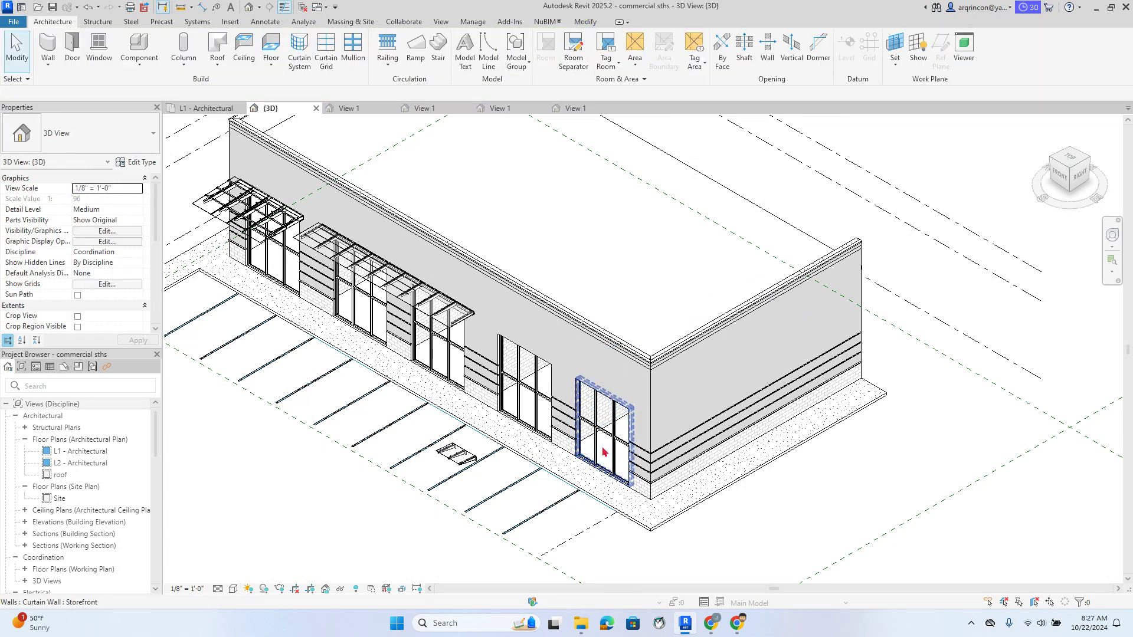
pyautogui.scroll(-2, 740, 324)
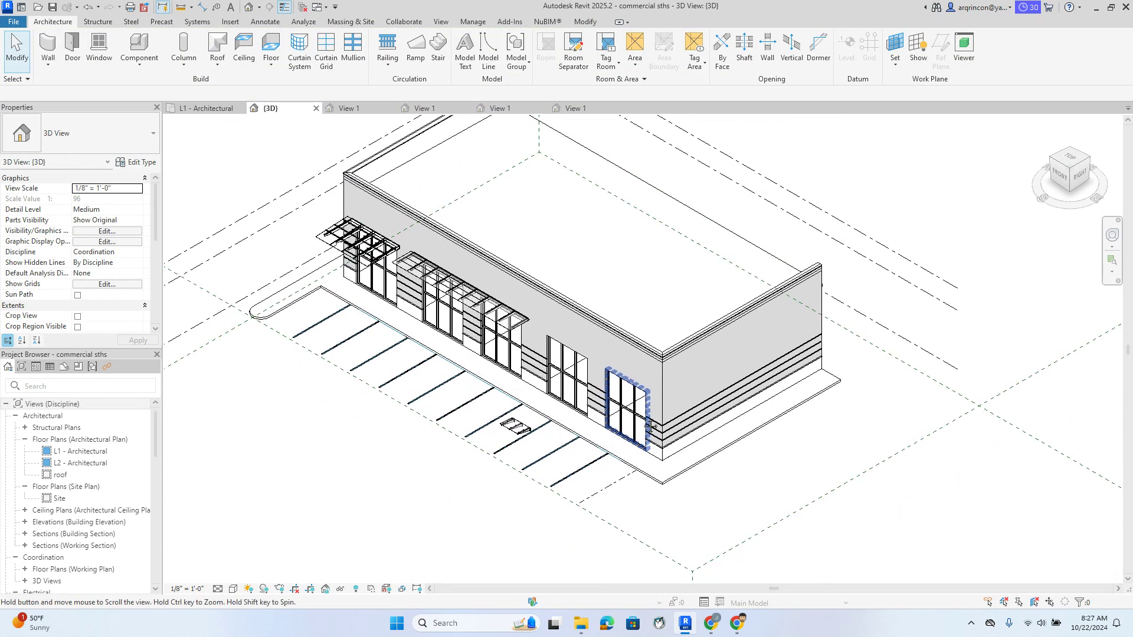
pyautogui.click(233, 589)
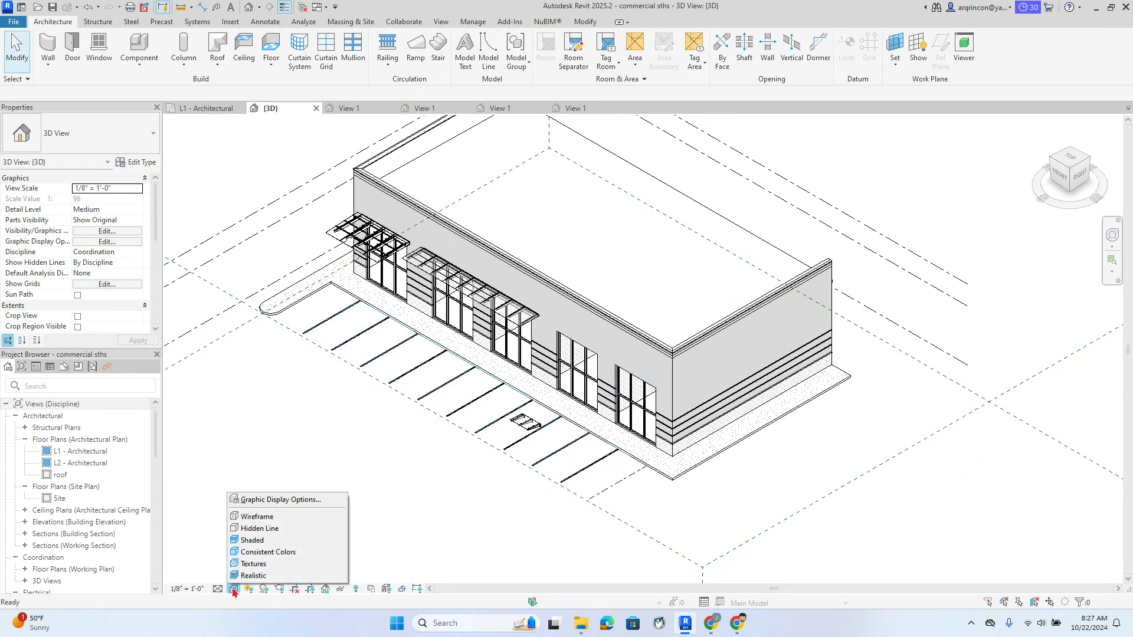
pyautogui.click(252, 516)
# Drag the wall-mounted canopy down to the ground beside the building
pyautogui.scroll(5, 548, 338)
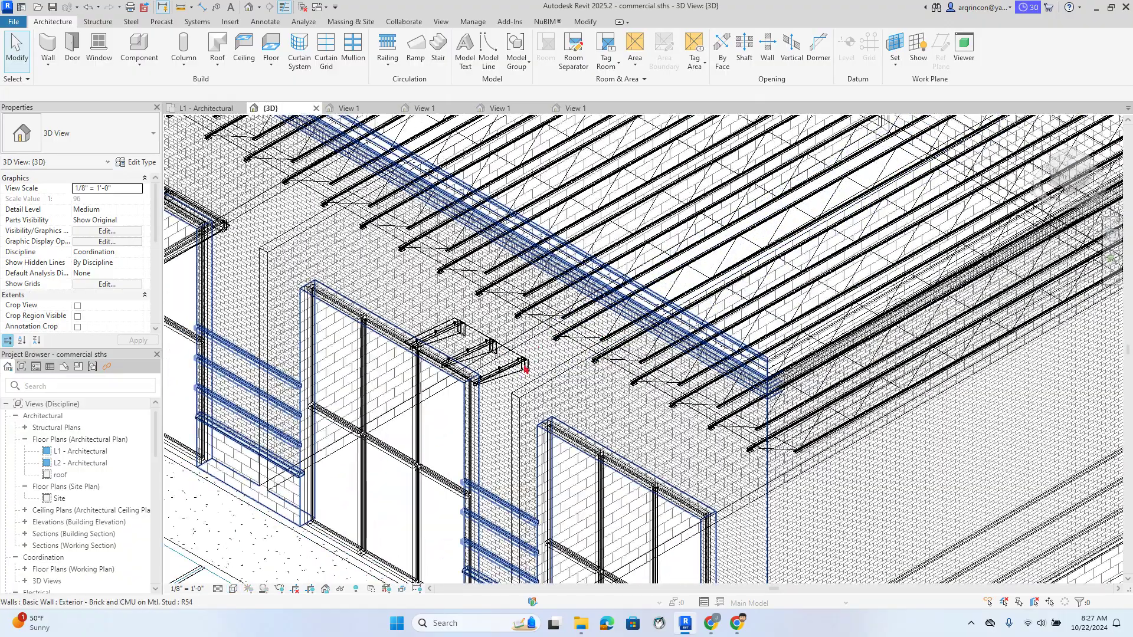
pyautogui.scroll(4, 498, 373)
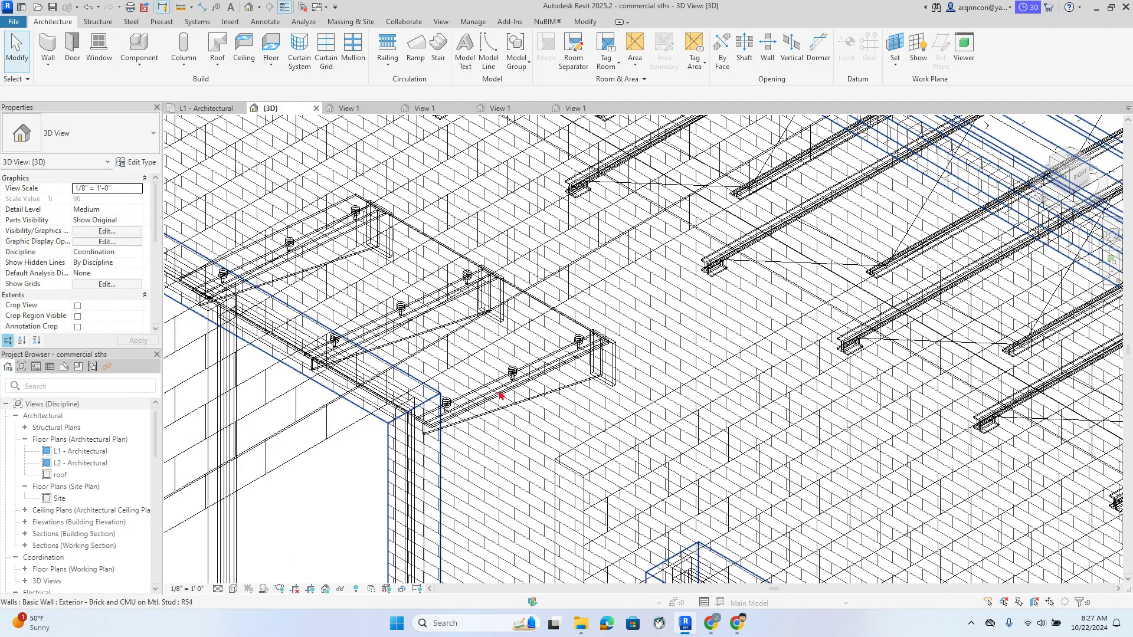
pyautogui.scroll(3, 457, 410)
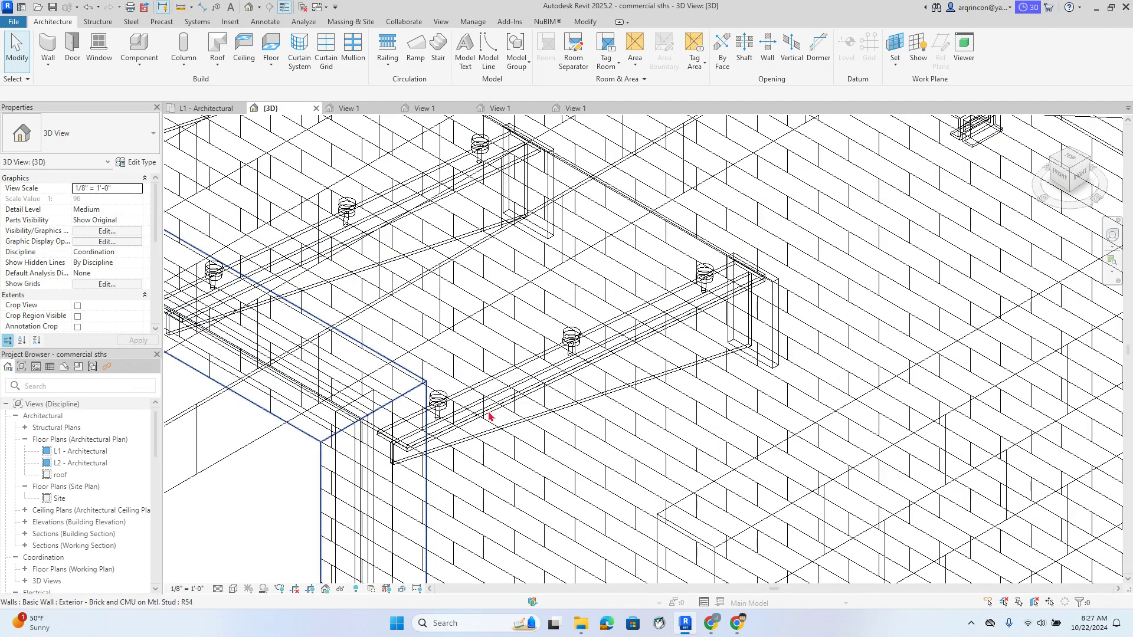
pyautogui.click(485, 439)
pyautogui.scroll(-5, 485, 437)
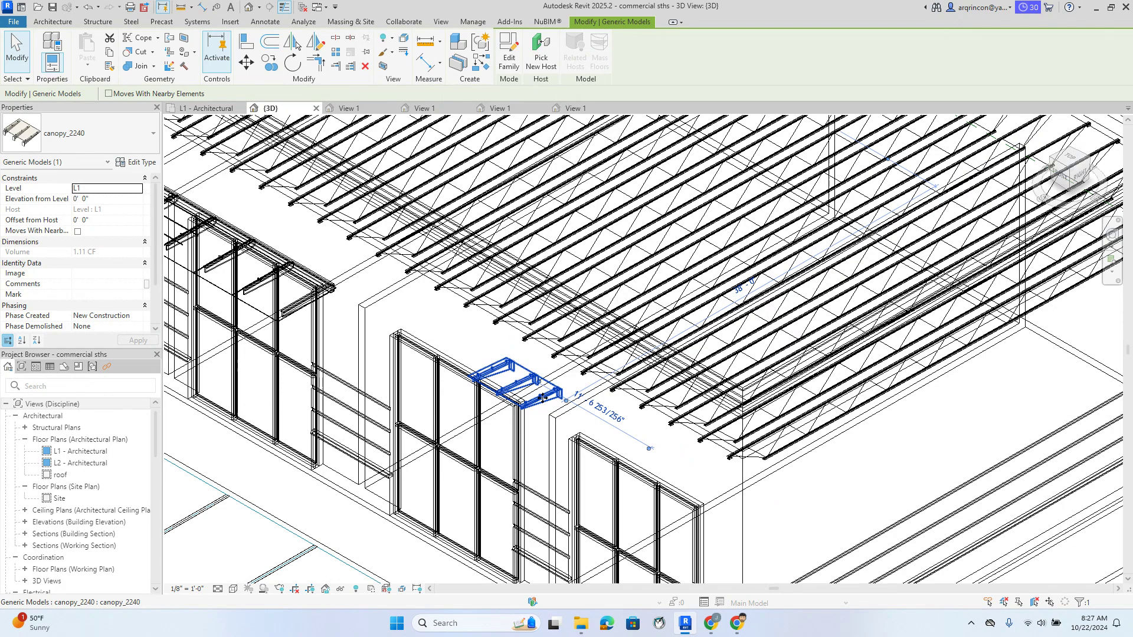
pyautogui.moveTo(543, 399); pyautogui.dragTo(341, 527)
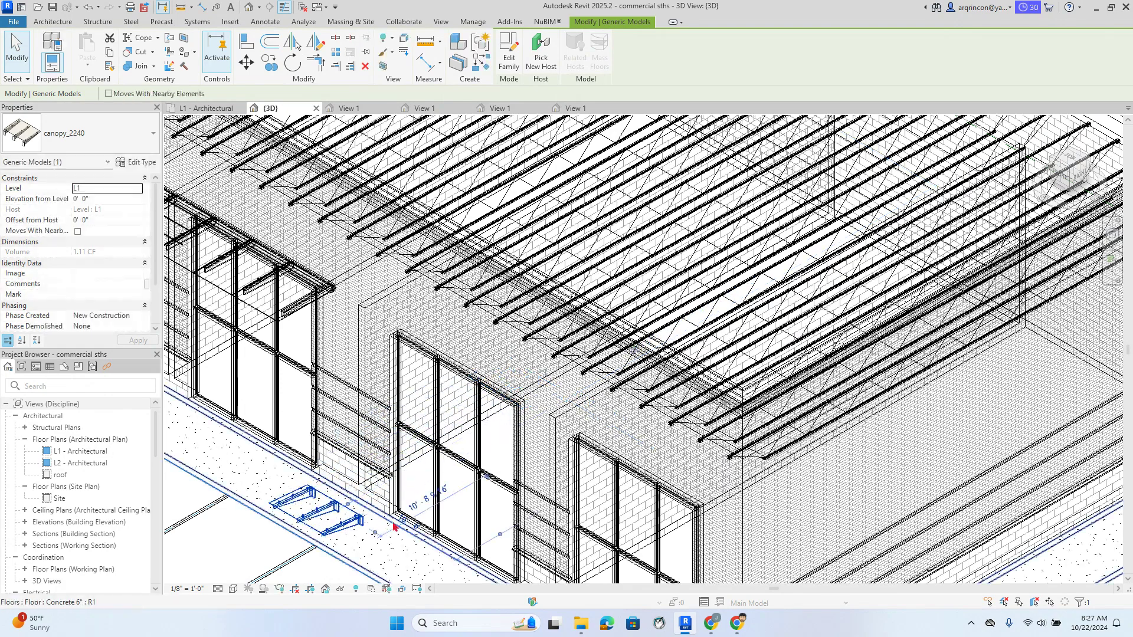
pyautogui.moveTo(401, 531); pyautogui.dragTo(478, 359, button='middle')
pyautogui.press('Escape')
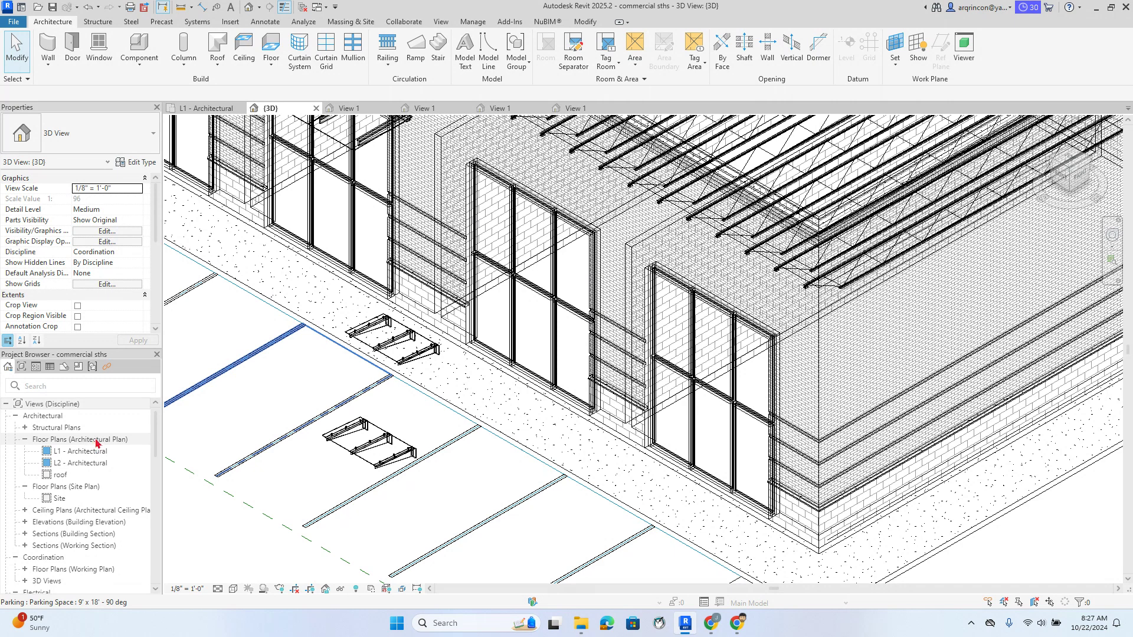
# Restore Hidden Line display and open the L1 - Architectural floor plan
pyautogui.click(233, 589)
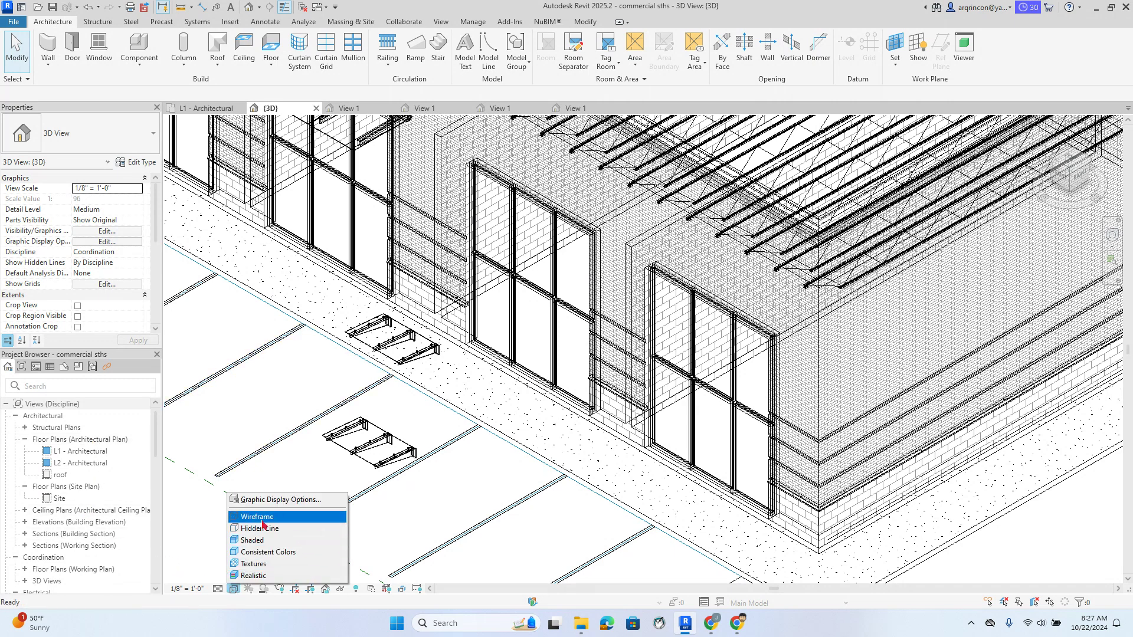
pyautogui.click(263, 529)
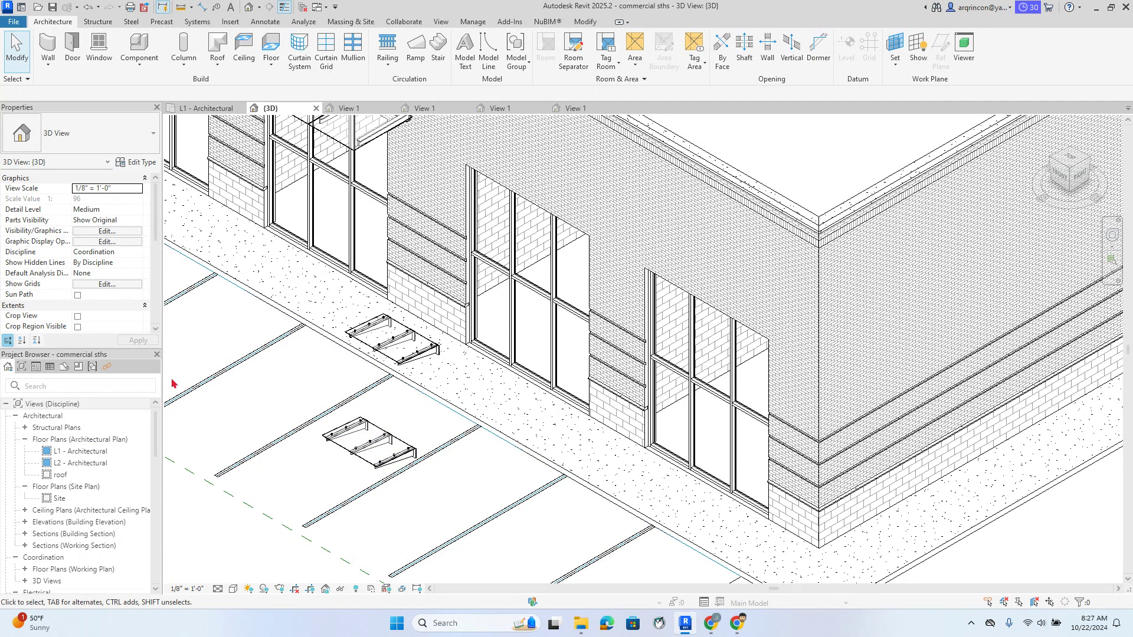
pyautogui.doubleClick(83, 451)
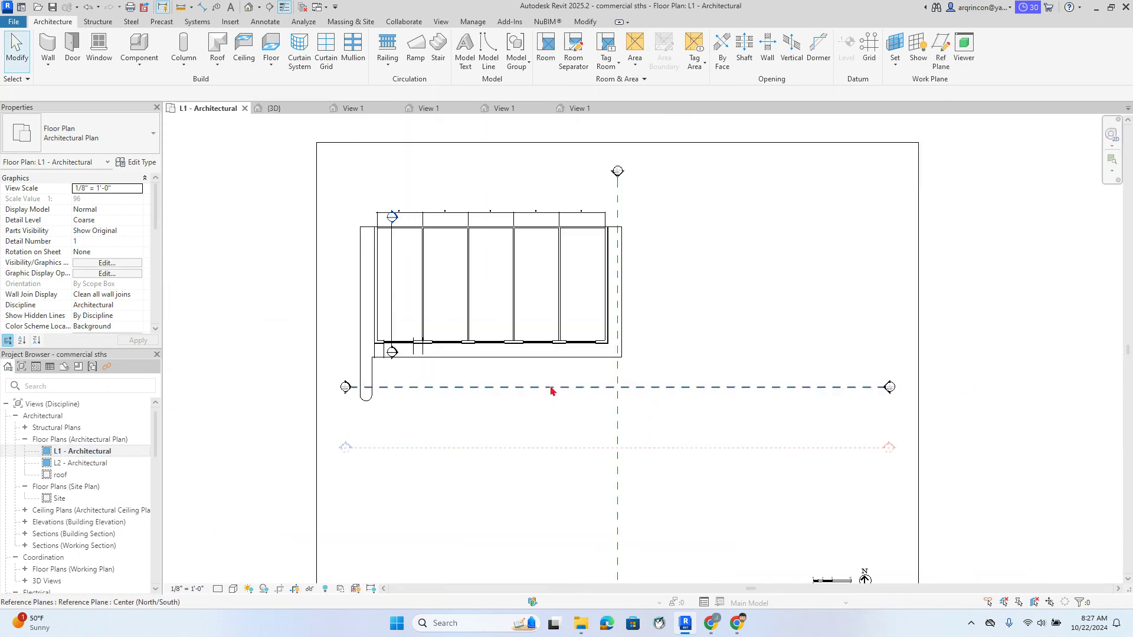
# Close the four View 1 tabs and the L2 - Architectural plan, returning to {3D}
pyautogui.doubleClick(81, 463)
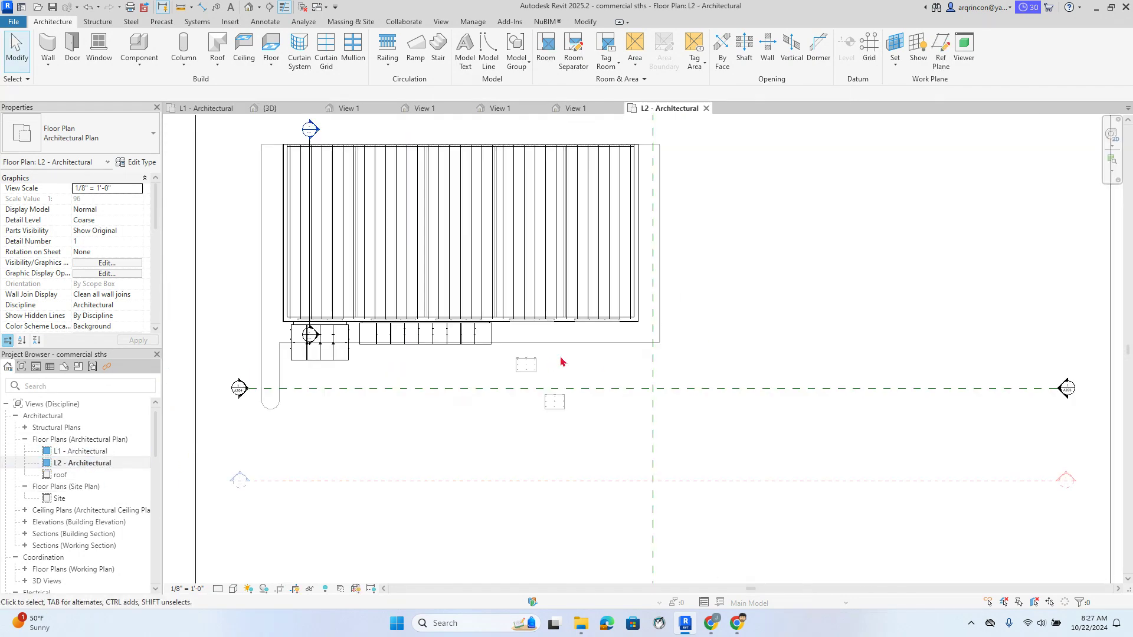
pyautogui.scroll(5, 560, 362)
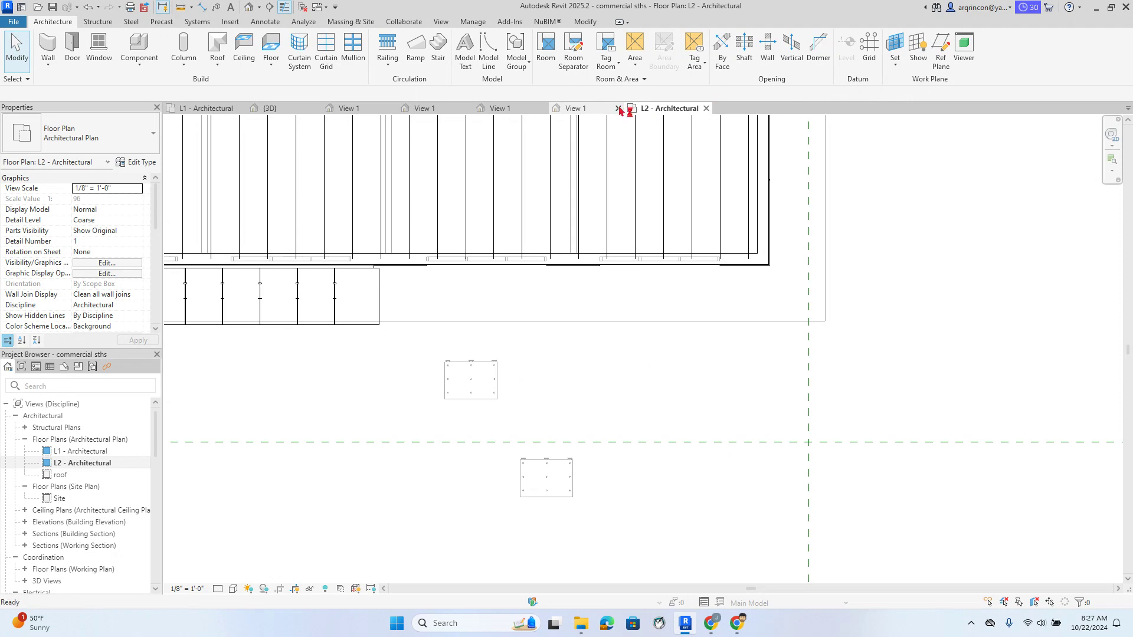
pyautogui.click(618, 108)
pyautogui.click(542, 108)
pyautogui.click(467, 108)
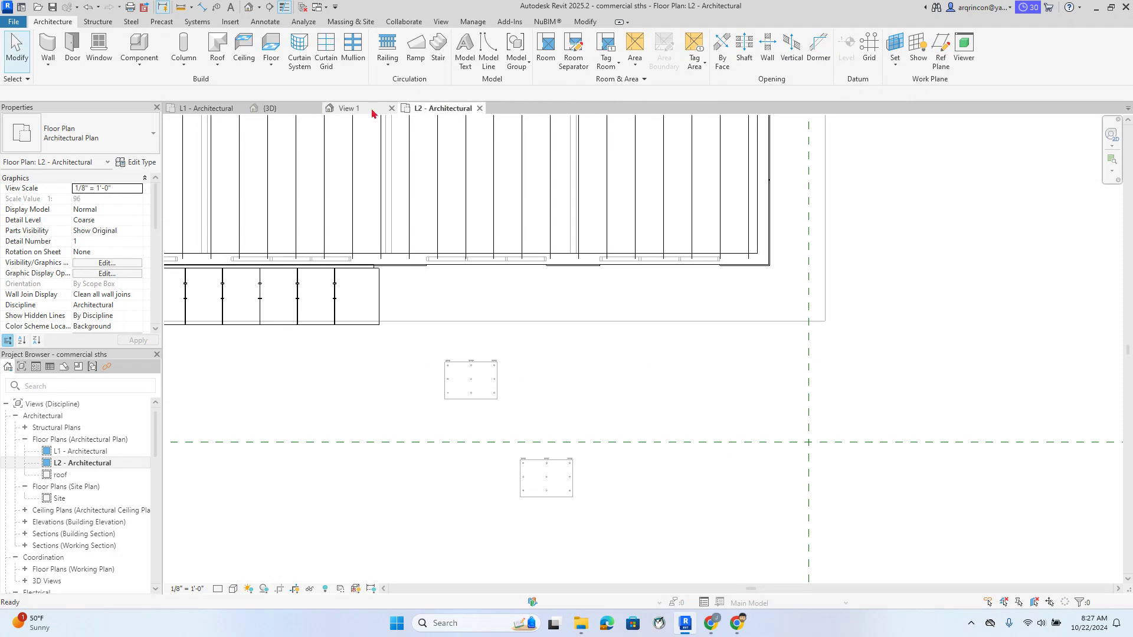
pyautogui.click(391, 108)
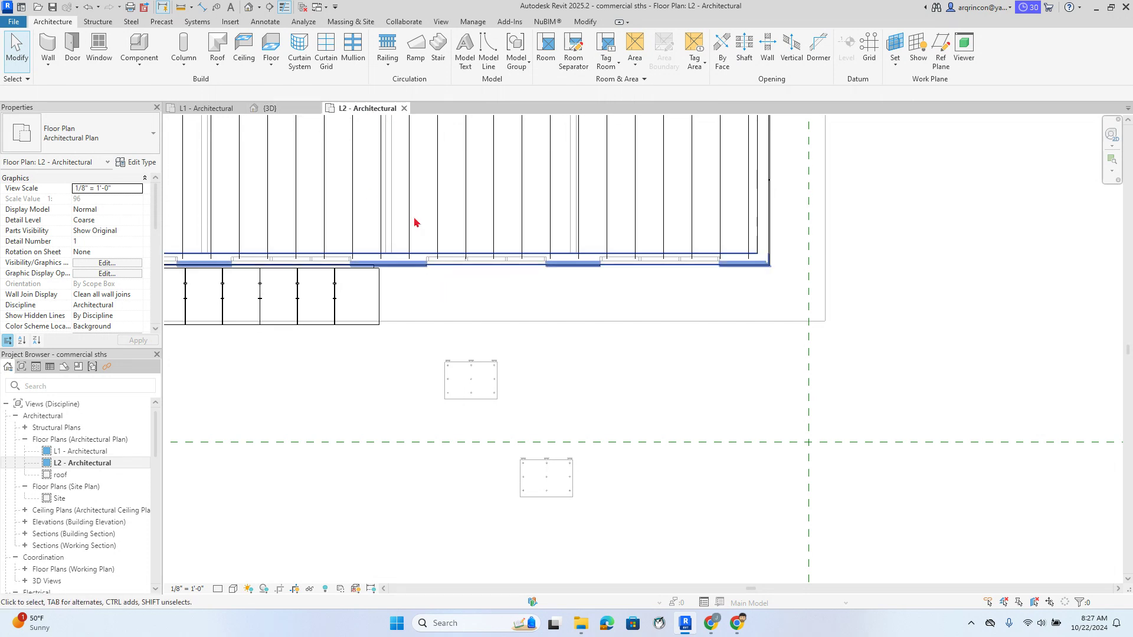
pyautogui.click(404, 108)
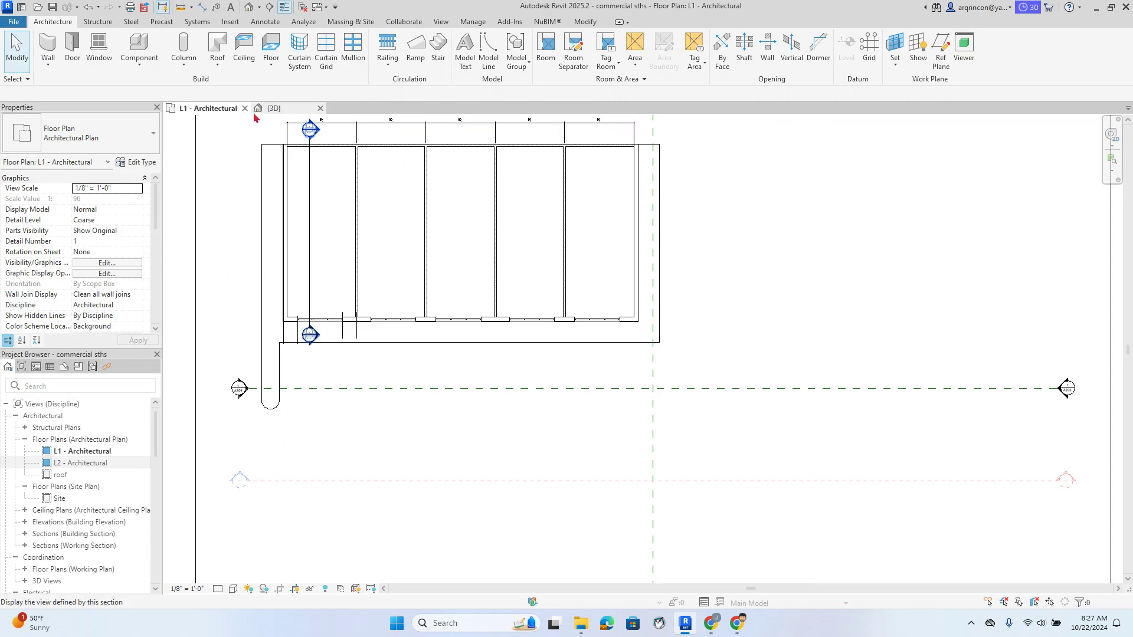
pyautogui.click(286, 110)
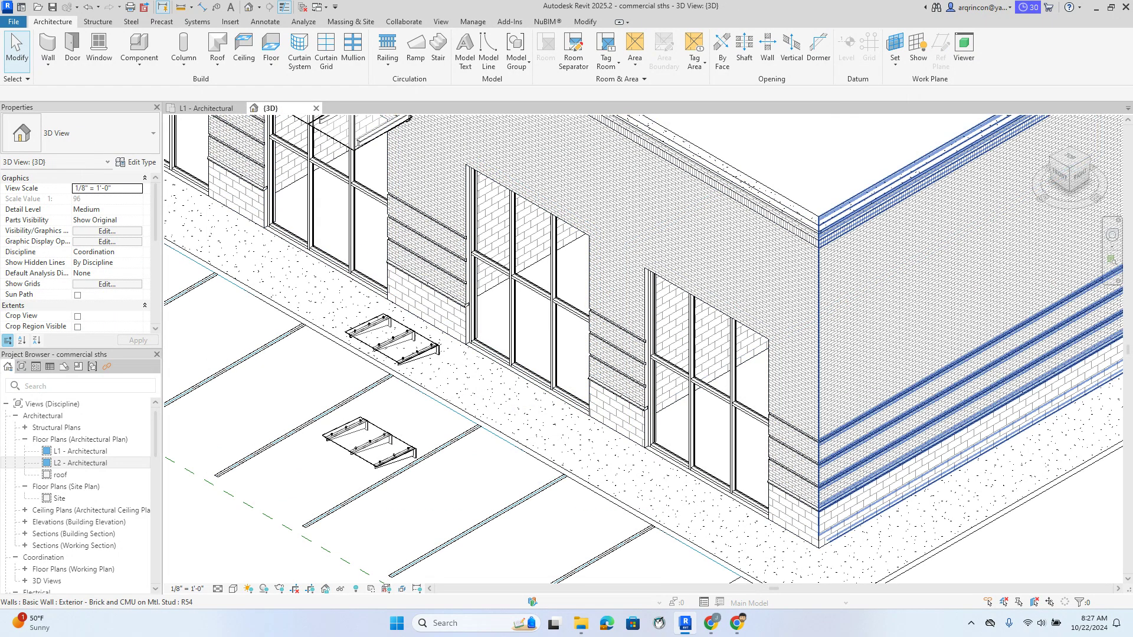
# From the TOP view, drag the canopy up against the storefront wall
pyautogui.click(1071, 160)
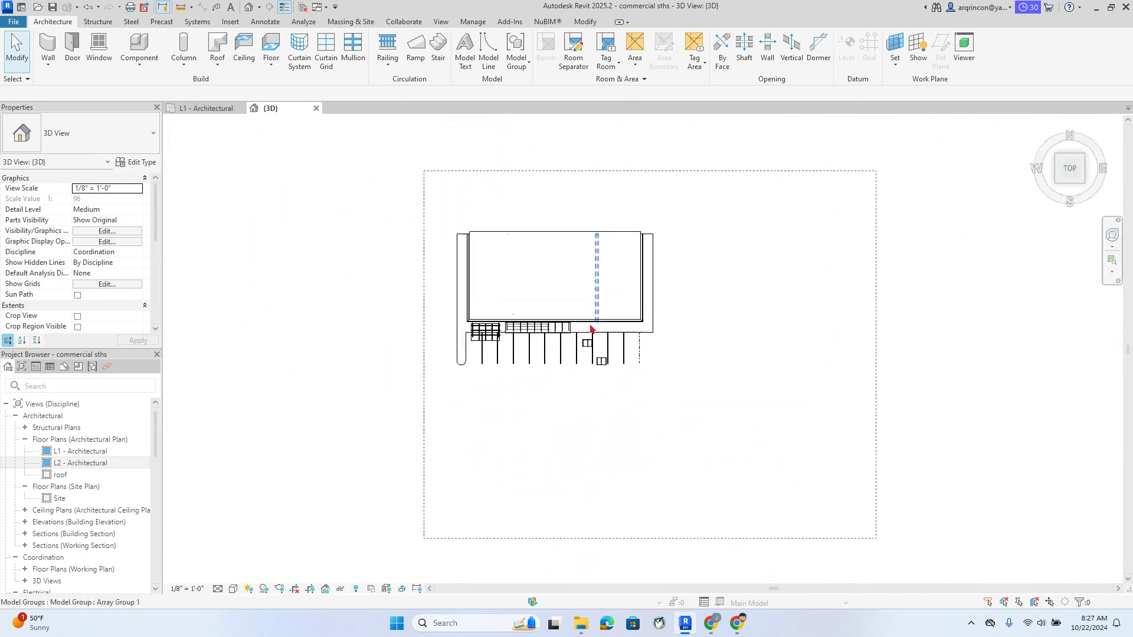
pyautogui.scroll(3, 608, 363)
pyautogui.scroll(3, 551, 356)
pyautogui.moveTo(493, 299); pyautogui.dragTo(630, 401)
pyautogui.scroll(2, 589, 381)
pyautogui.moveTo(564, 368); pyautogui.dragTo(561, 439, button='middle')
pyautogui.scroll(-2, 560, 438)
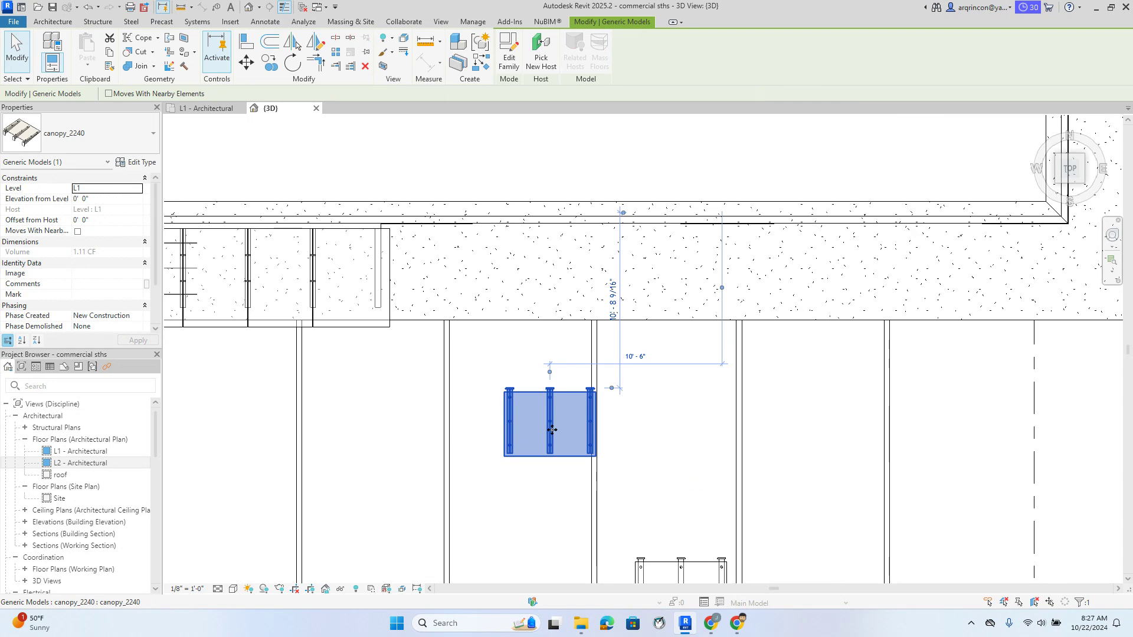
pyautogui.moveTo(549, 426); pyautogui.dragTo(576, 259)
pyautogui.scroll(3, 572, 251)
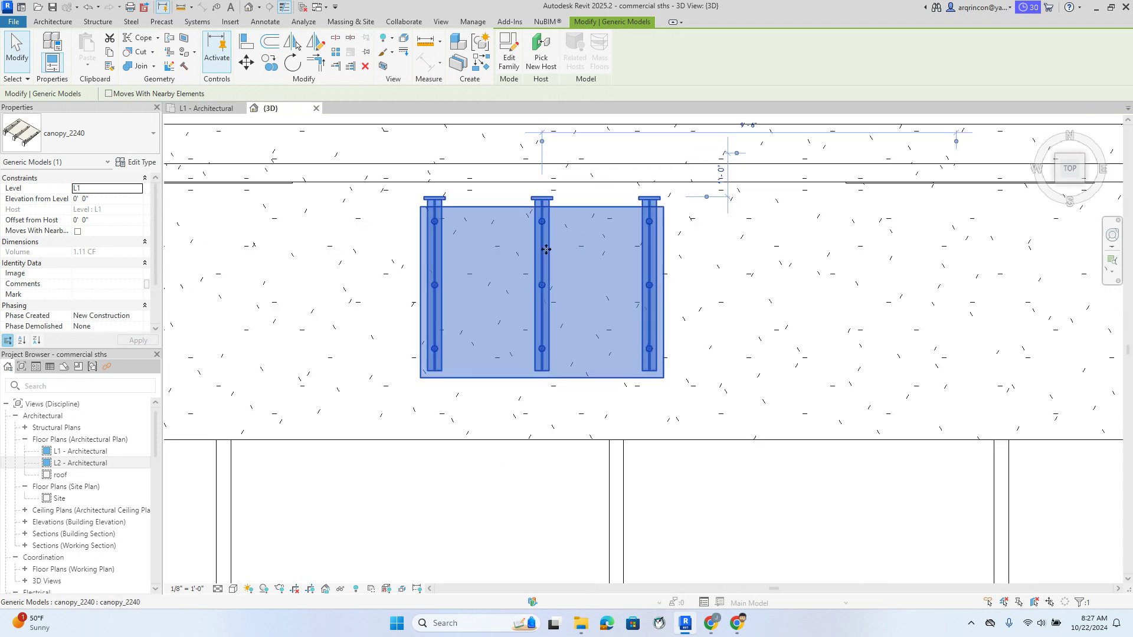
pyautogui.scroll(-3, 677, 245)
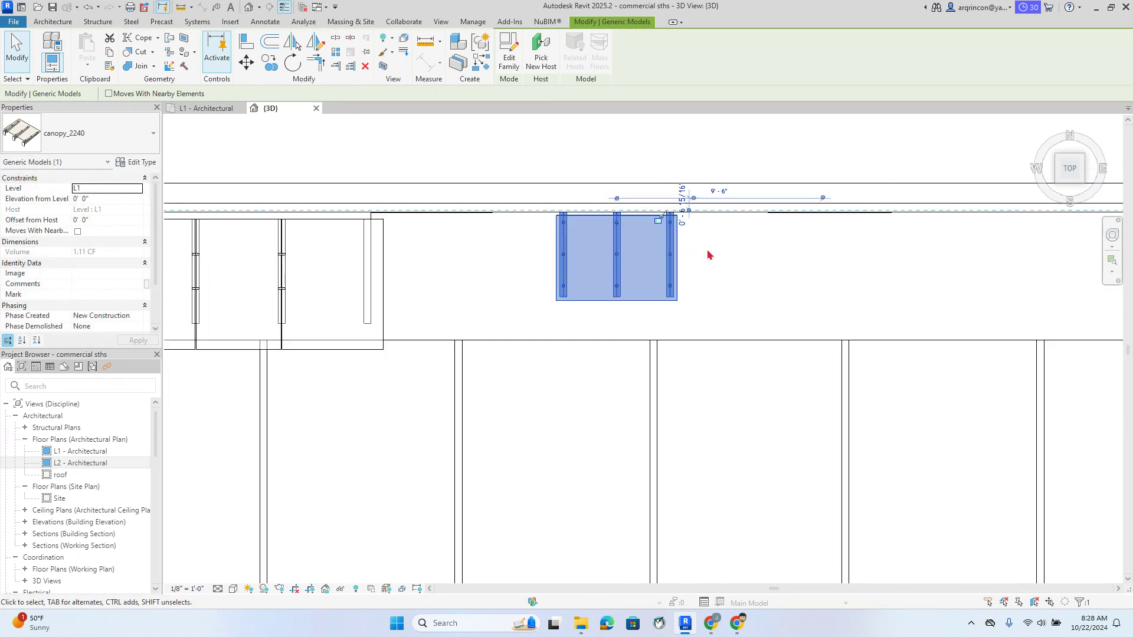
pyautogui.moveTo(709, 252); pyautogui.dragTo(578, 260, button='middle')
pyautogui.scroll(-3, 577, 260)
pyautogui.press('Escape')
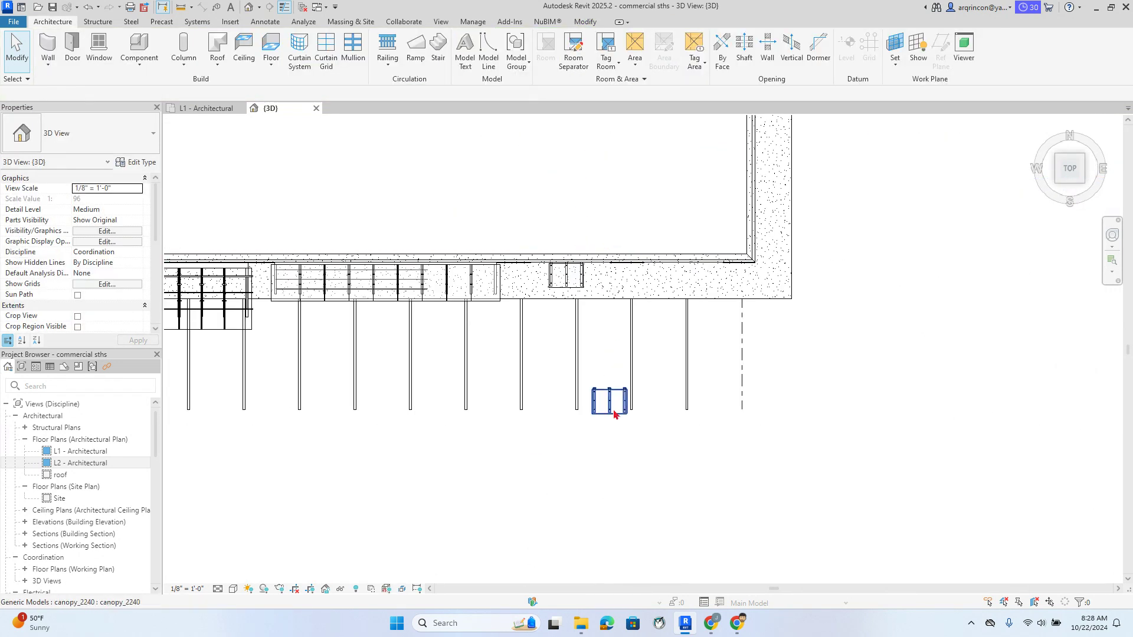
# Delete the stray small canopy and lift the other to 8' 8" above L1
pyautogui.click(614, 415)
pyautogui.press('Delete')
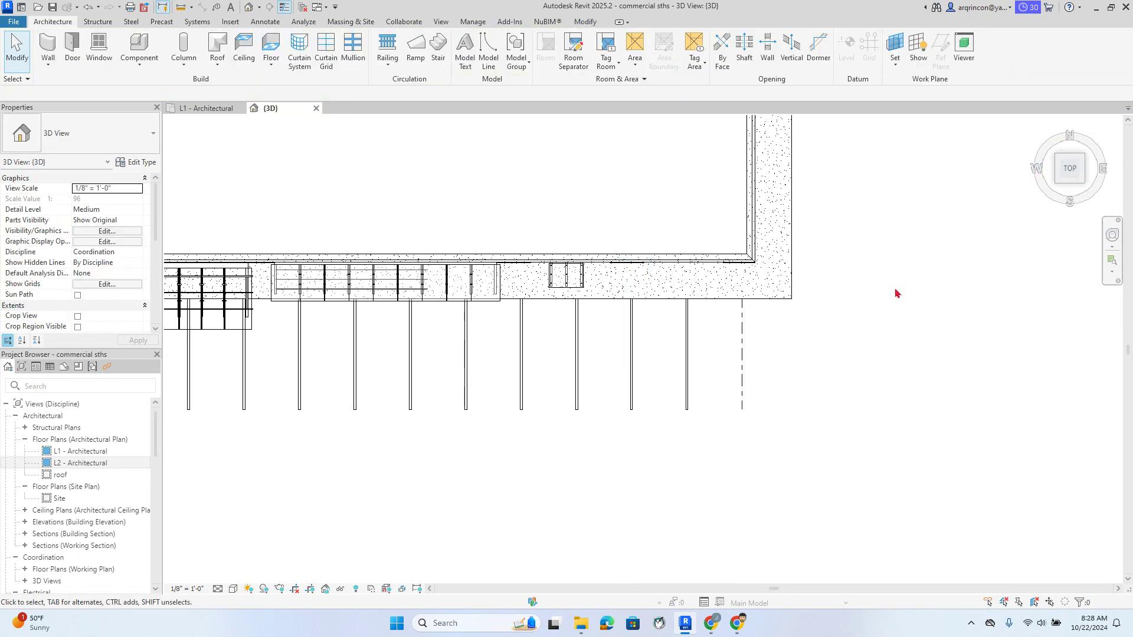
pyautogui.click(1070, 193)
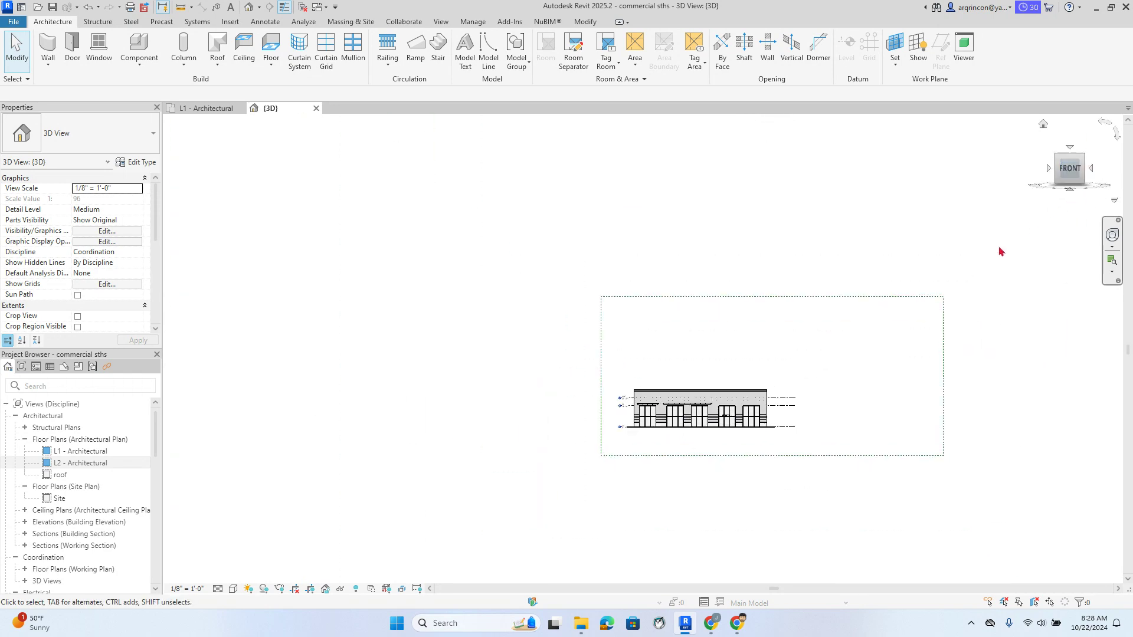
pyautogui.scroll(6, 582, 392)
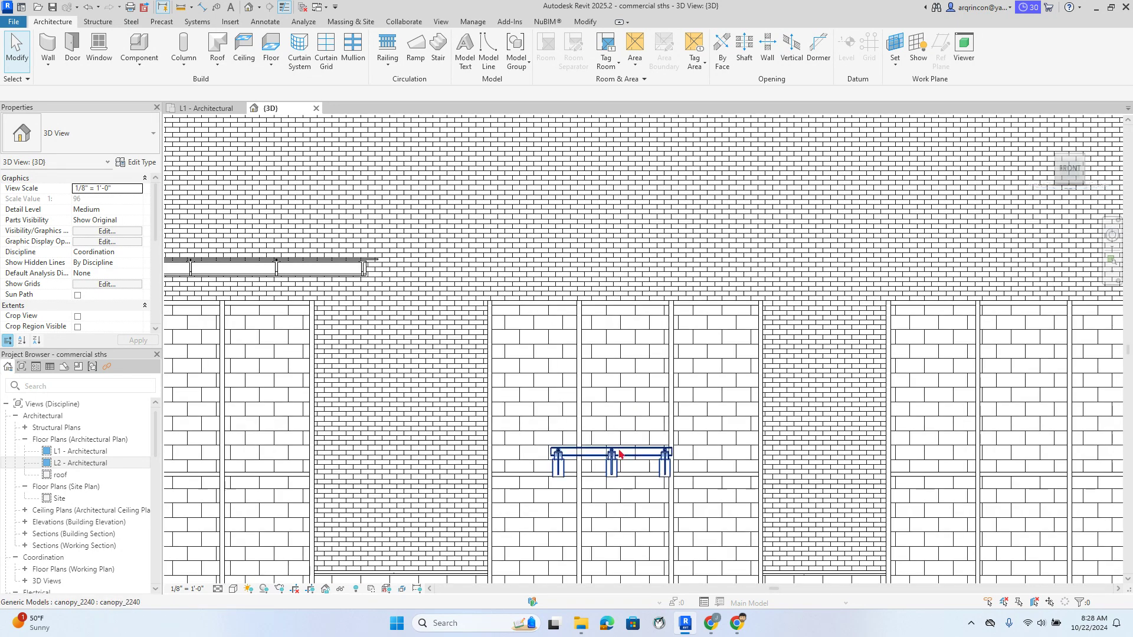
pyautogui.moveTo(619, 453); pyautogui.dragTo(545, 266)
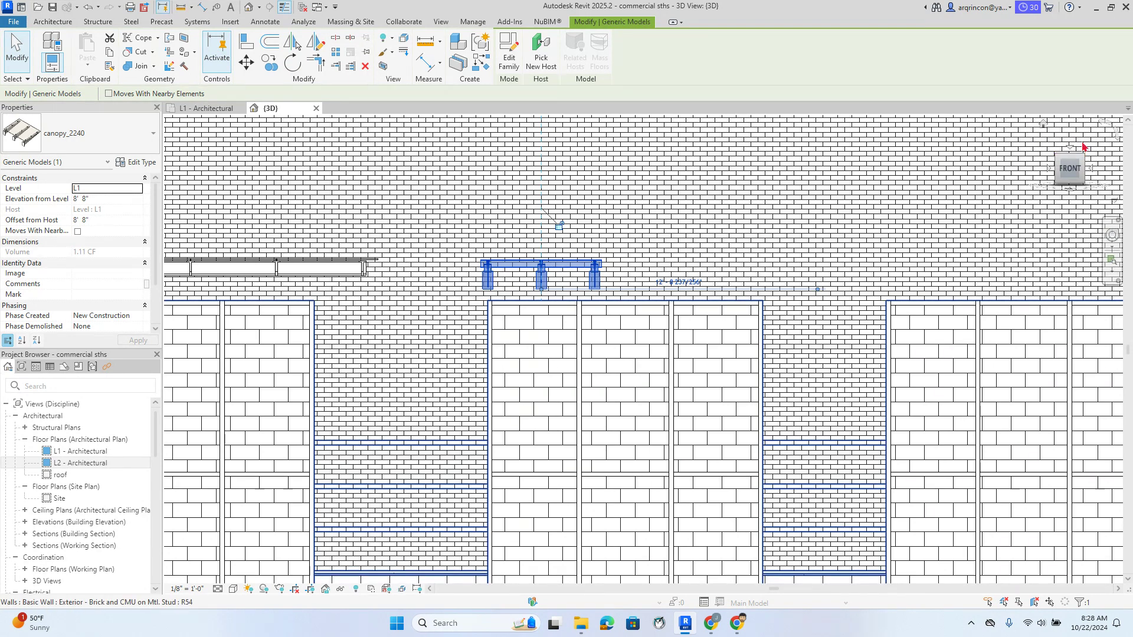
pyautogui.click(1042, 125)
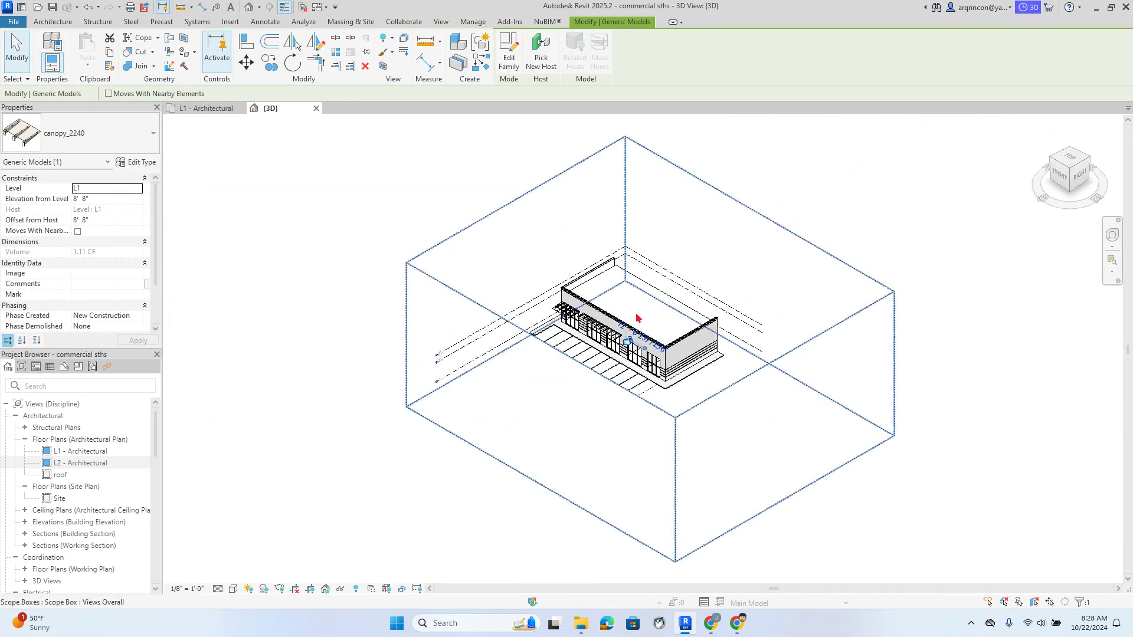
pyautogui.scroll(10, 681, 367)
pyautogui.moveTo(681, 367); pyautogui.dragTo(604, 393, button='middle')
pyautogui.click(600, 390)
pyautogui.press('Escape')
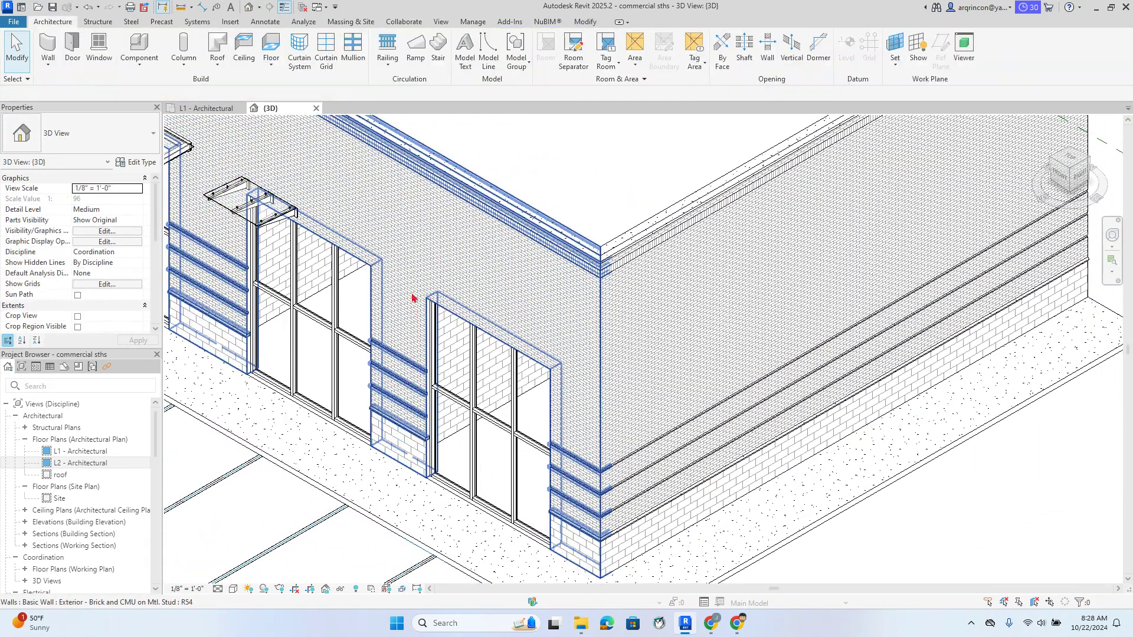
pyautogui.click(225, 211)
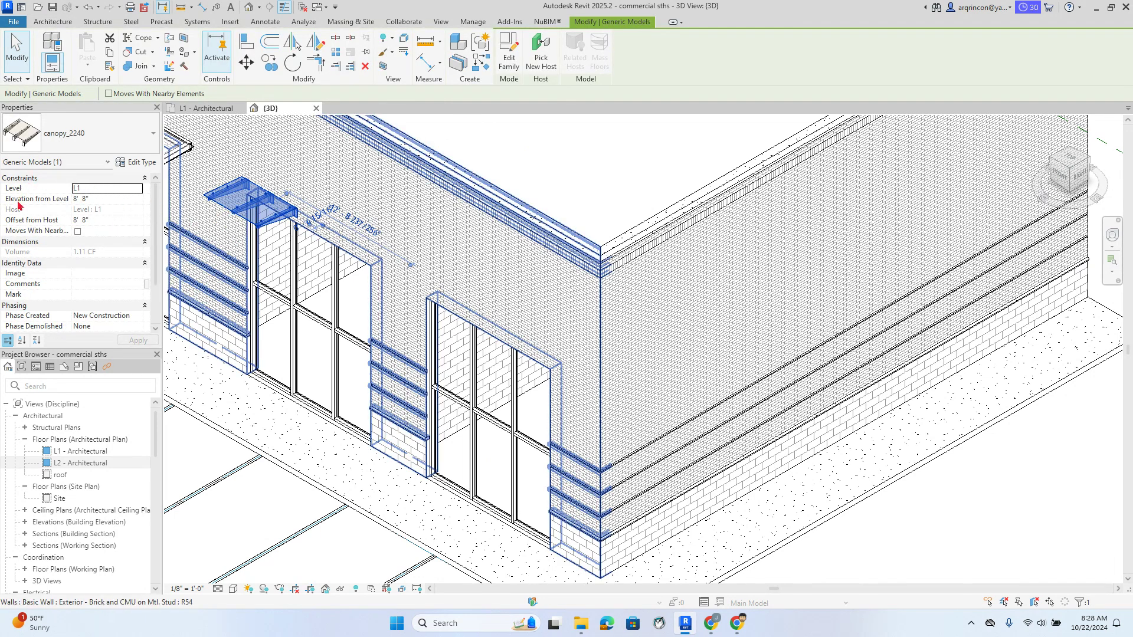
pyautogui.scroll(-2, 71, 243)
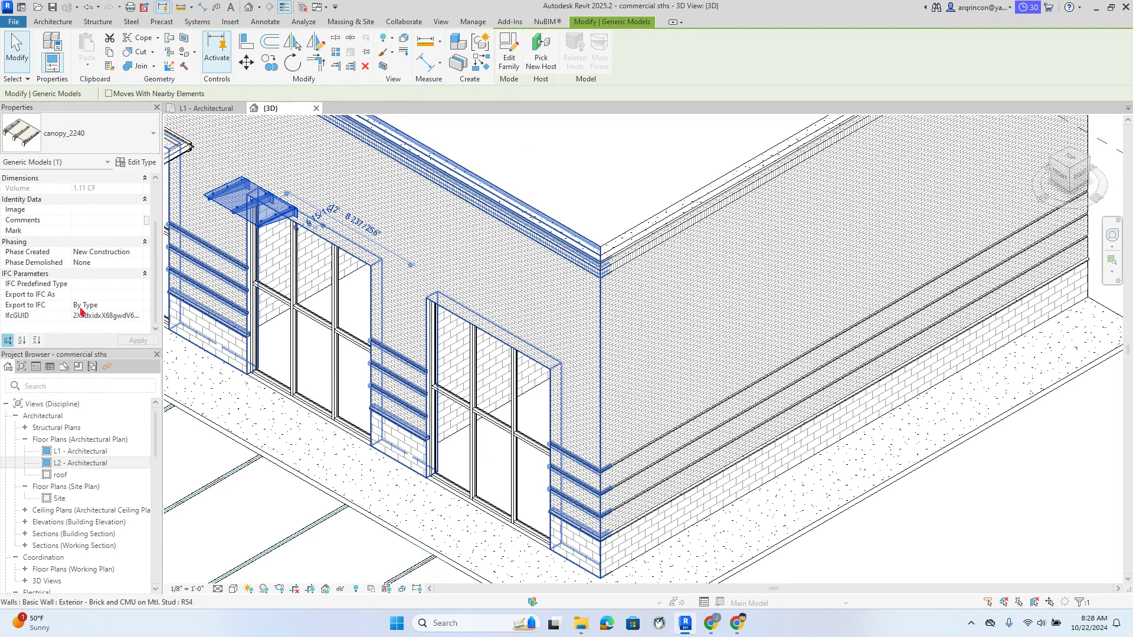
pyautogui.scroll(2, 79, 265)
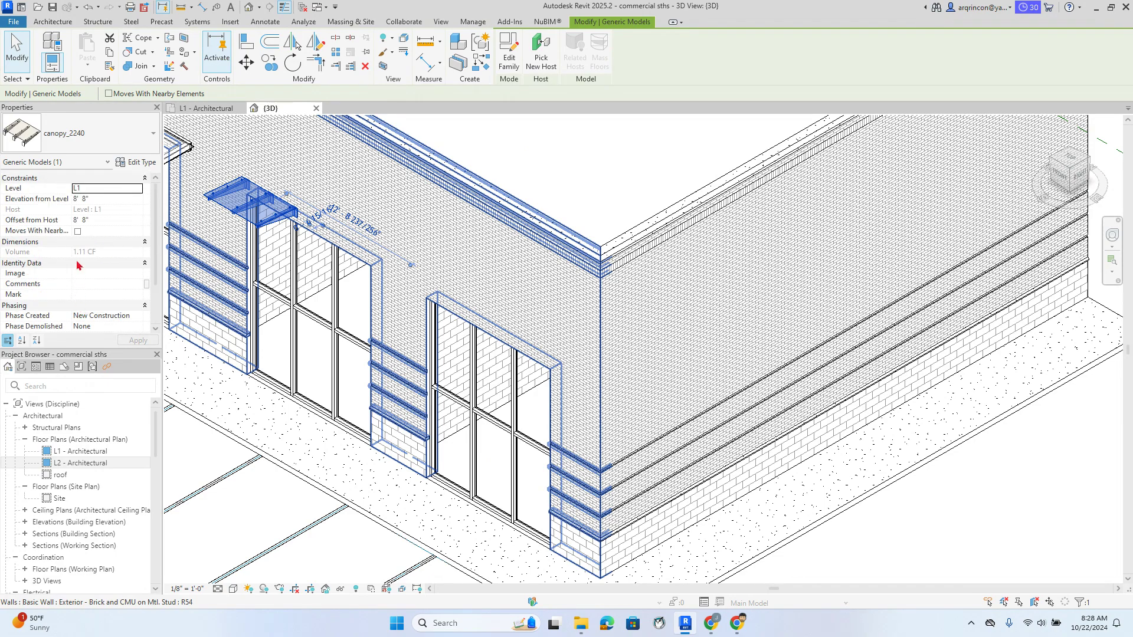
pyautogui.click(142, 163)
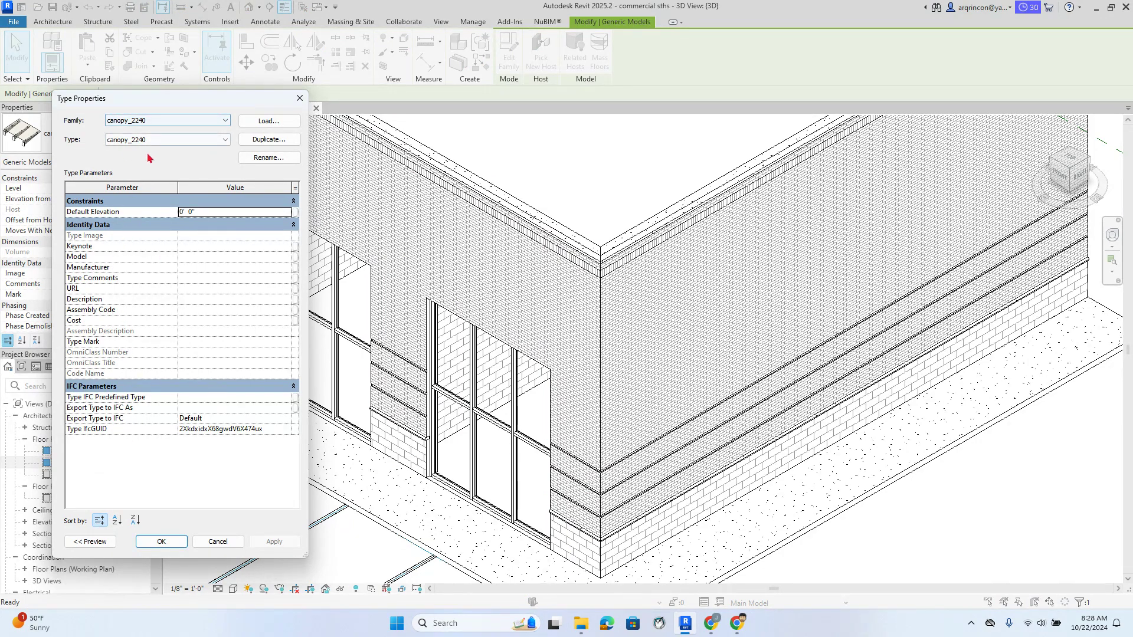
pyautogui.click(299, 98)
pyautogui.scroll(5, 324, 180)
pyautogui.moveTo(325, 180); pyautogui.dragTo(559, 226, button='middle')
pyautogui.scroll(3, 557, 225)
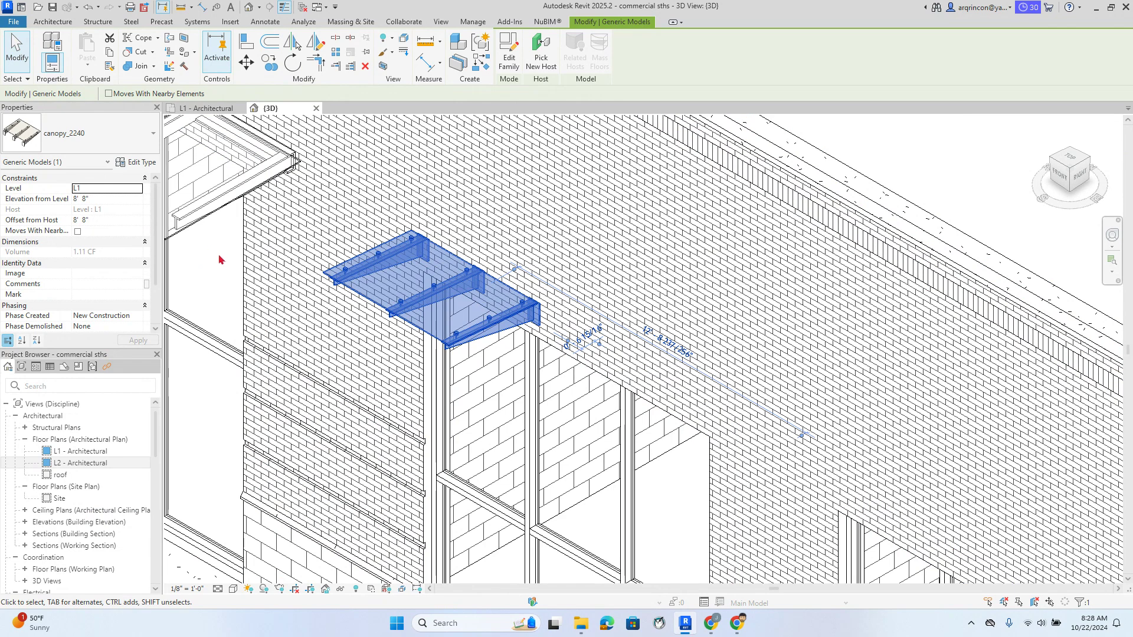
# Select the canopy and view it straight on from the FRONT face
pyautogui.click(220, 261)
pyautogui.click(383, 262)
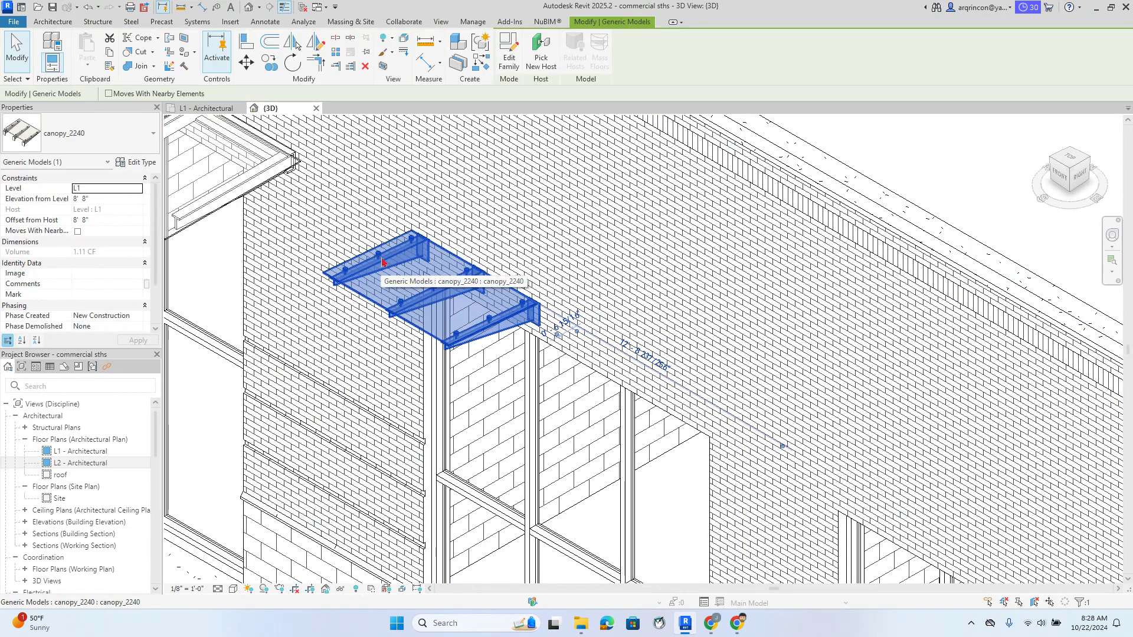
pyautogui.scroll(-1, 131, 235)
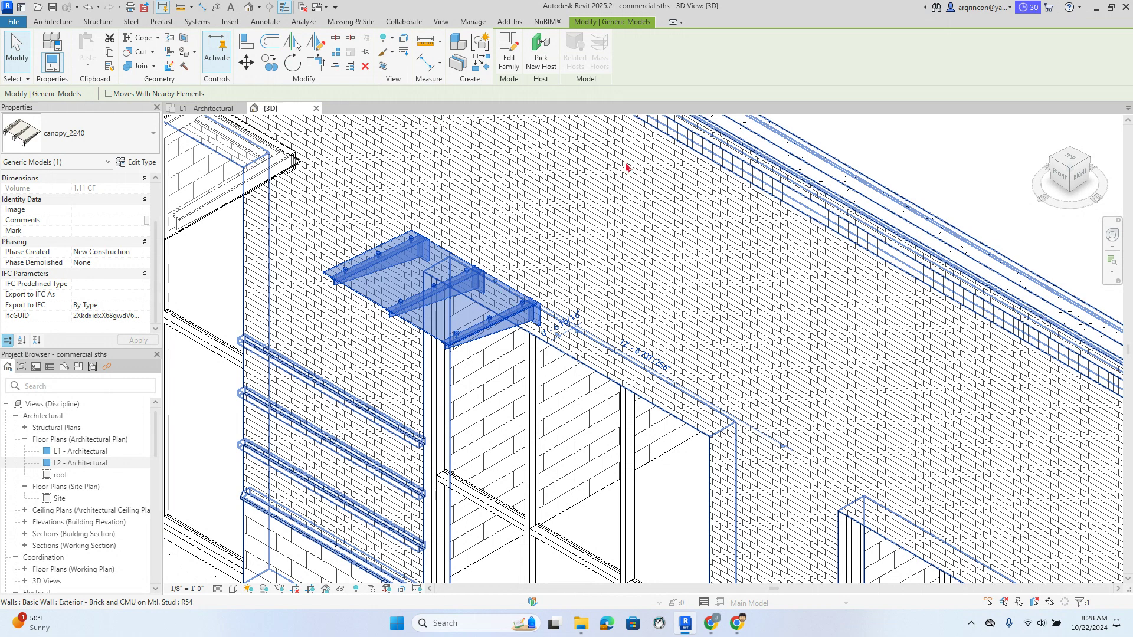
pyautogui.click(1057, 179)
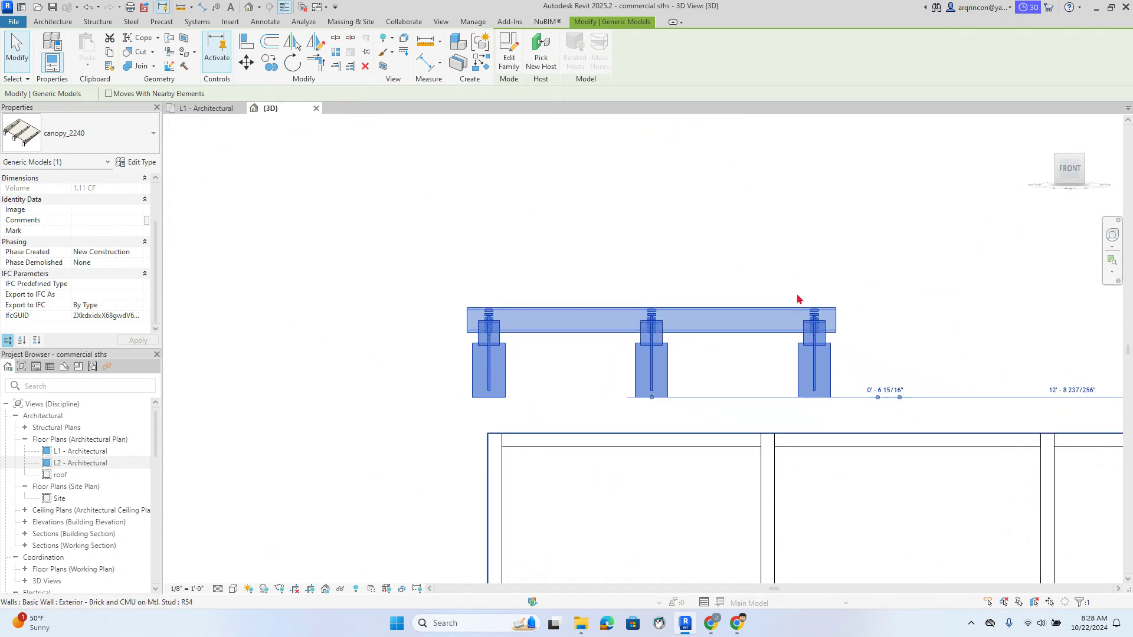
pyautogui.scroll(-2, 800, 299)
pyautogui.press('Escape')
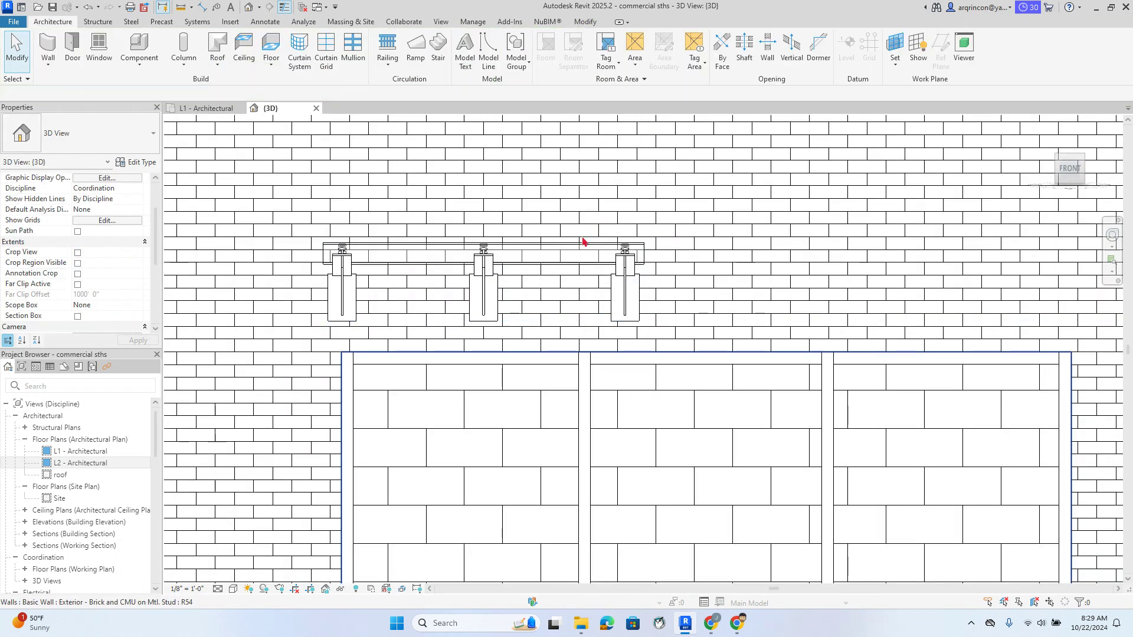
pyautogui.click(580, 250)
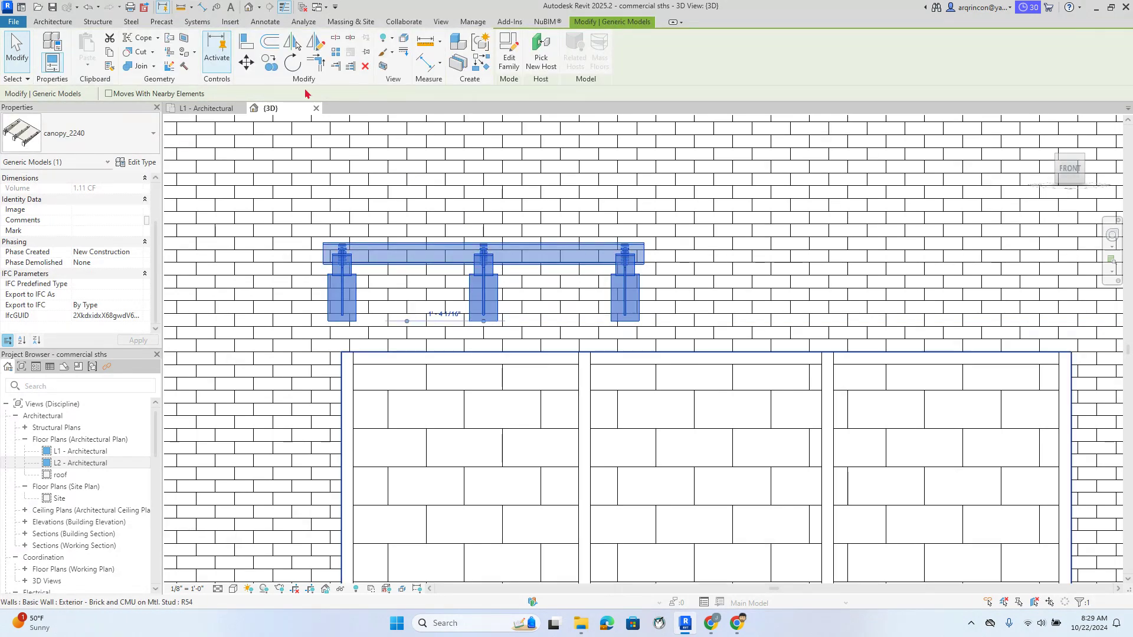
# Copy the canopy and place the copy directly to its right
pyautogui.click(271, 62)
pyautogui.click(387, 180)
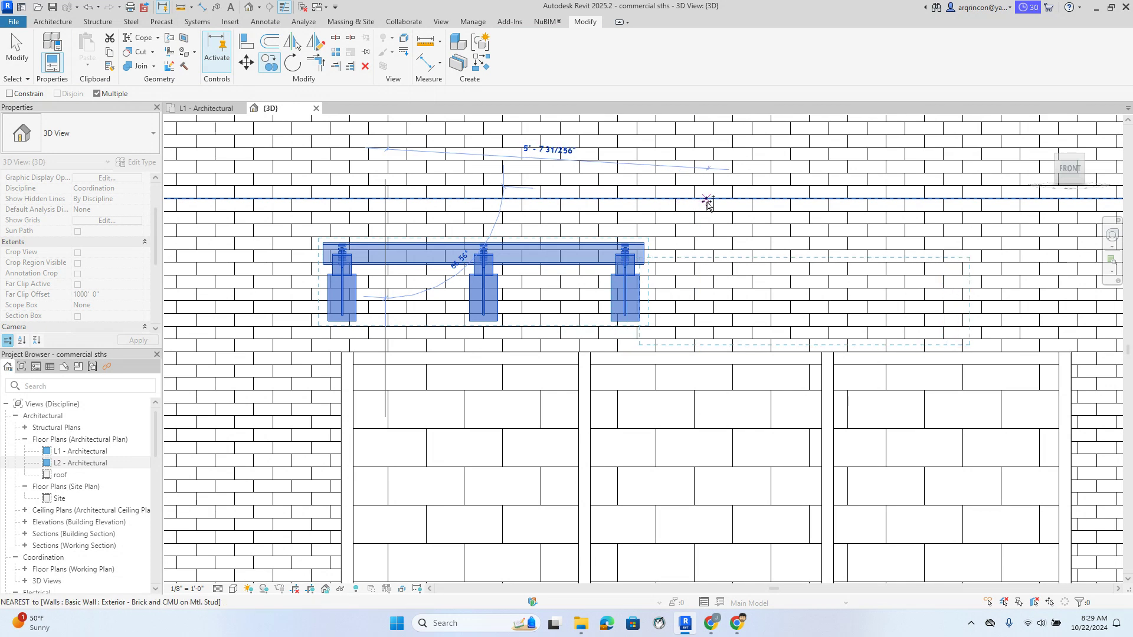
pyautogui.click(714, 179)
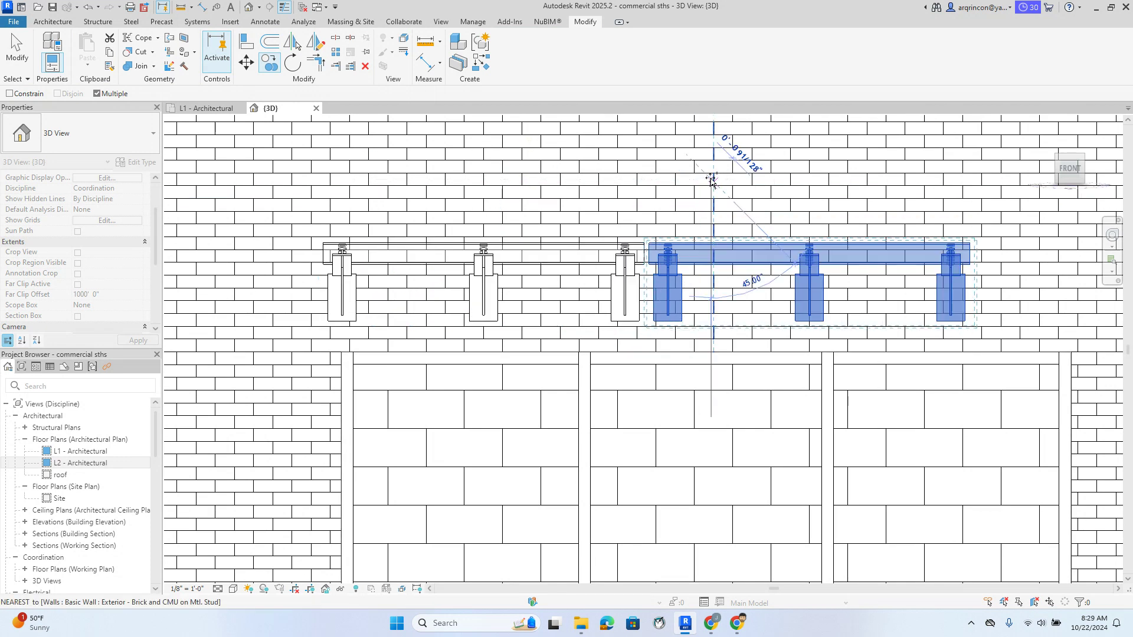
pyautogui.press('Escape')
pyautogui.press('Escape')
pyautogui.scroll(-2, 617, 224)
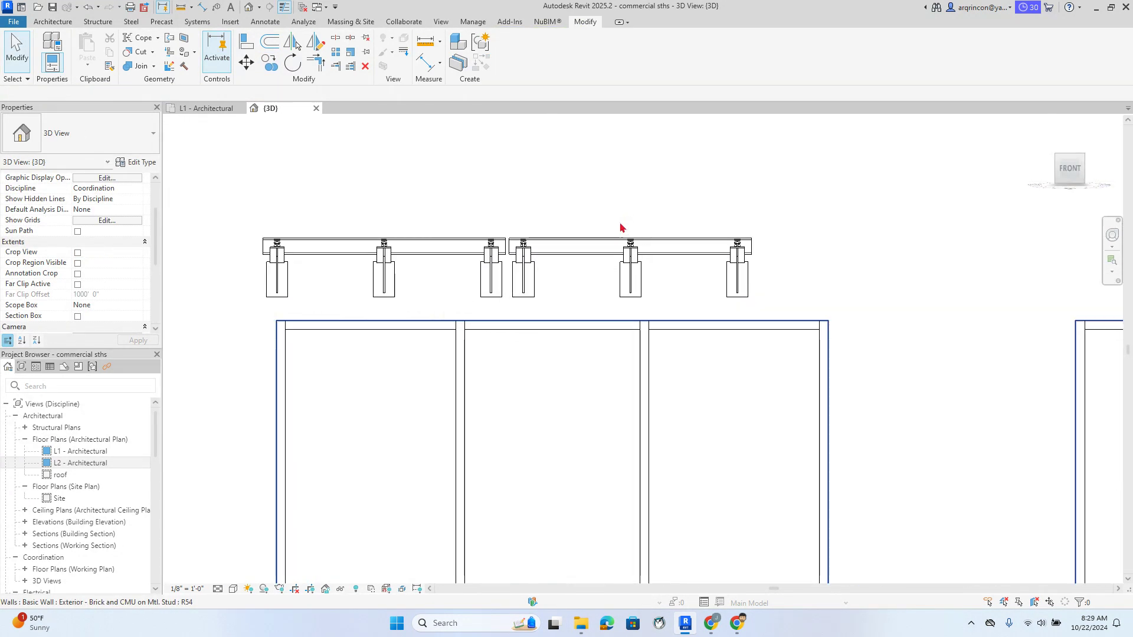
# Copy the new canopy again, placing it to the right of the original
pyautogui.click(633, 248)
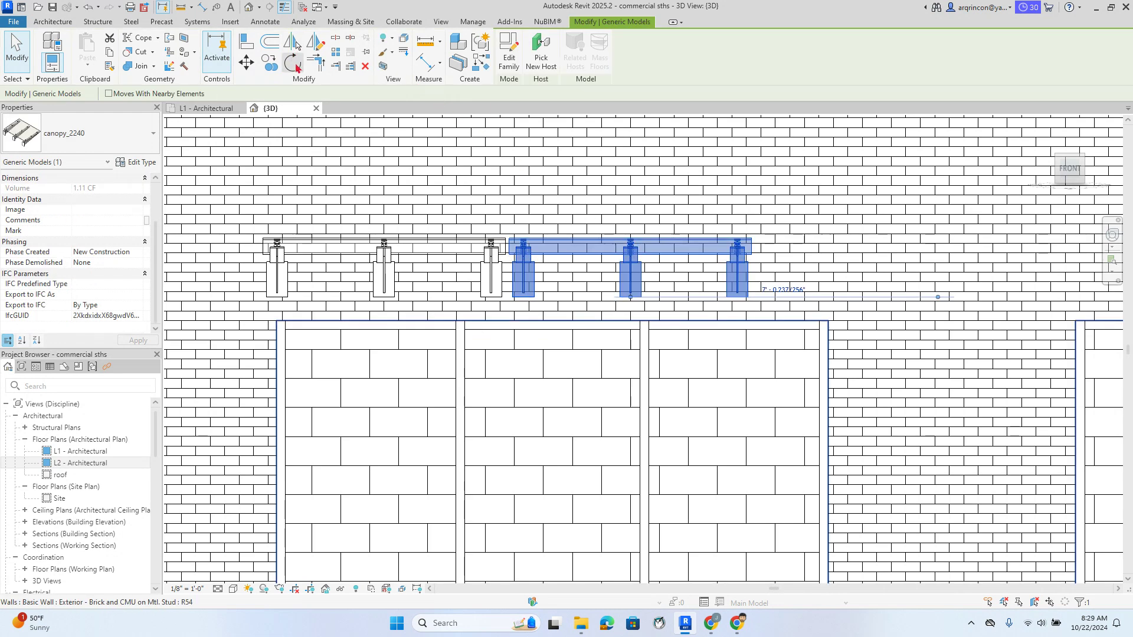
pyautogui.click(269, 62)
pyautogui.click(519, 190)
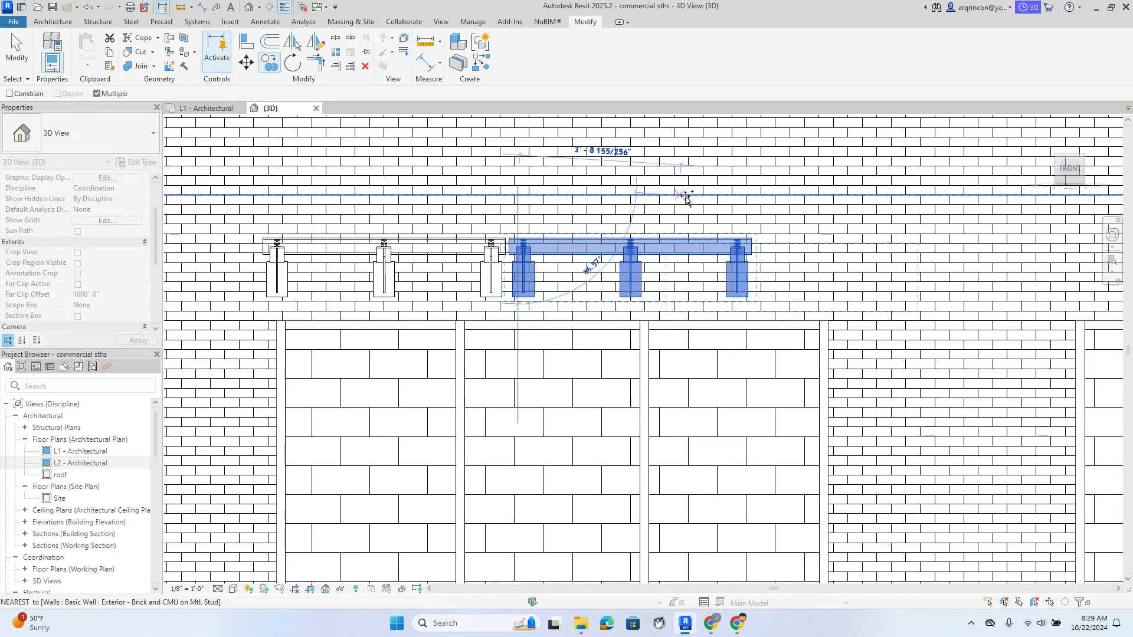
pyautogui.click(761, 197)
pyautogui.press('Escape')
pyautogui.press('Escape')
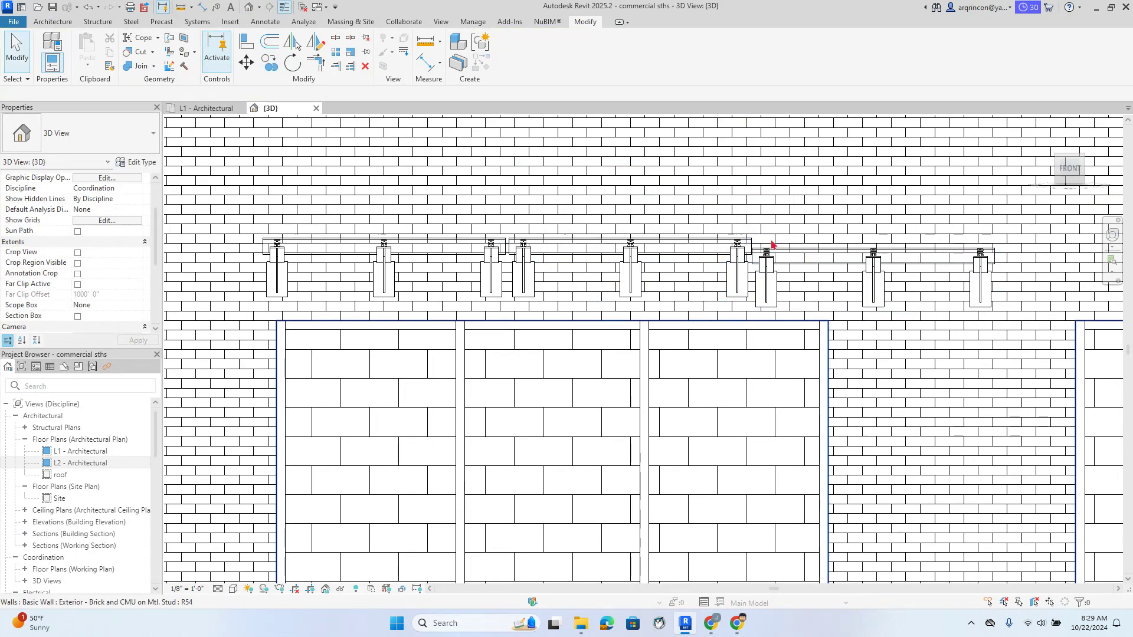
pyautogui.scroll(4, 771, 244)
# Try Align (AL) on the canopy edges twice, cancel it, and zoom back out
pyautogui.press('a')
pyautogui.press('l')
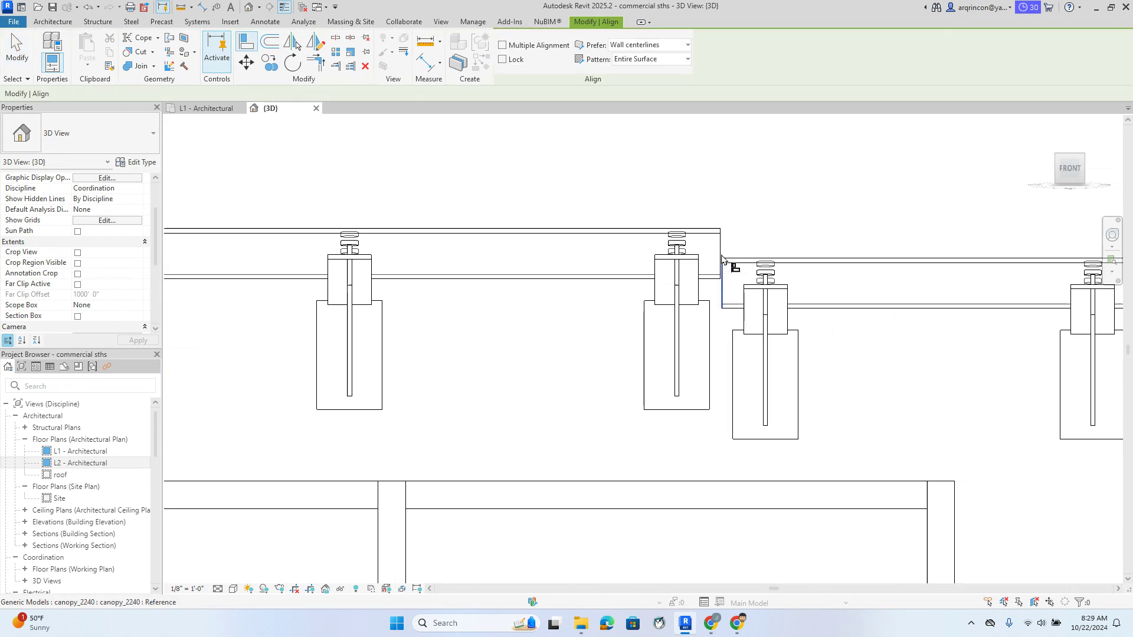
pyautogui.scroll(3, 702, 261)
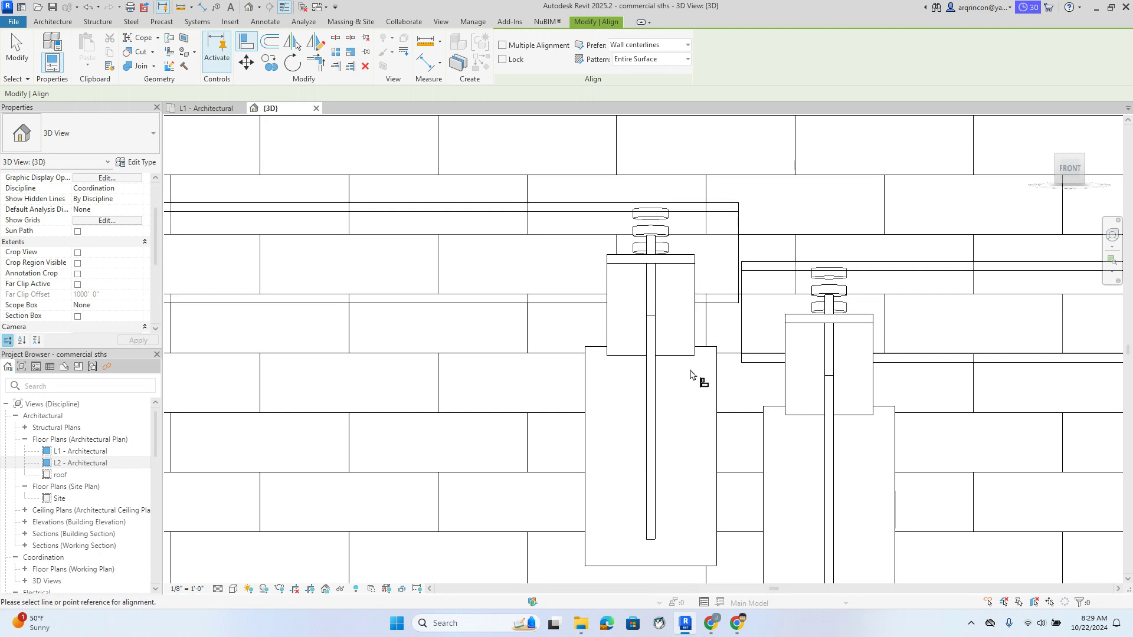
pyautogui.moveTo(723, 397); pyautogui.dragTo(613, 173, button='middle')
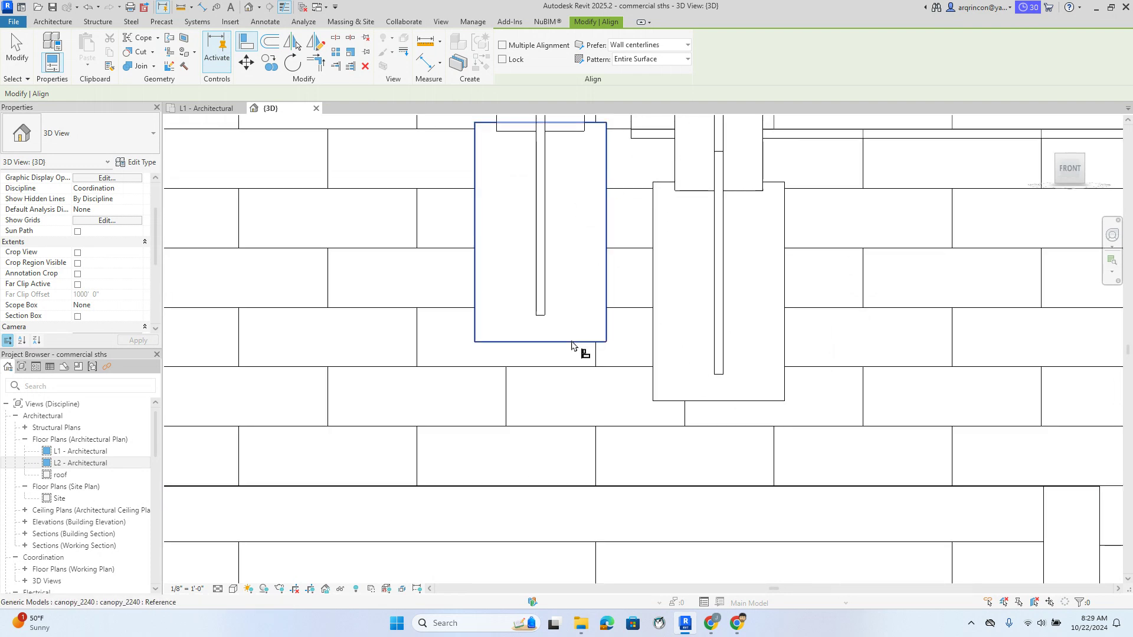
pyautogui.press('Escape')
pyautogui.press('a')
pyautogui.press('l')
pyautogui.press('Escape')
pyautogui.scroll(-2, 685, 339)
pyautogui.click(677, 280)
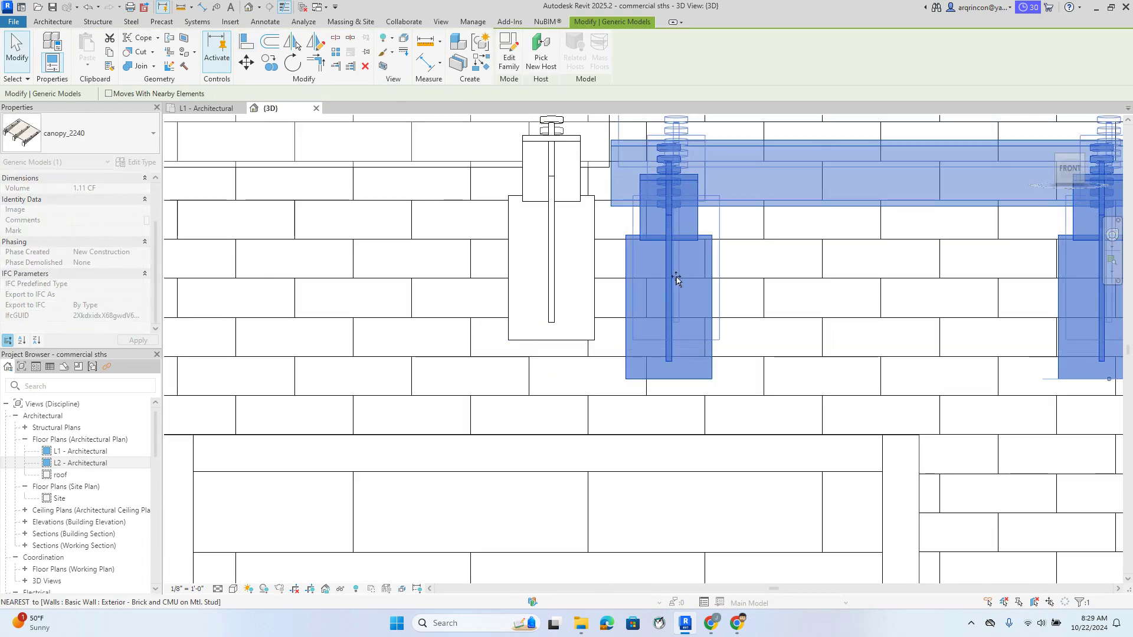
pyautogui.scroll(-7, 732, 295)
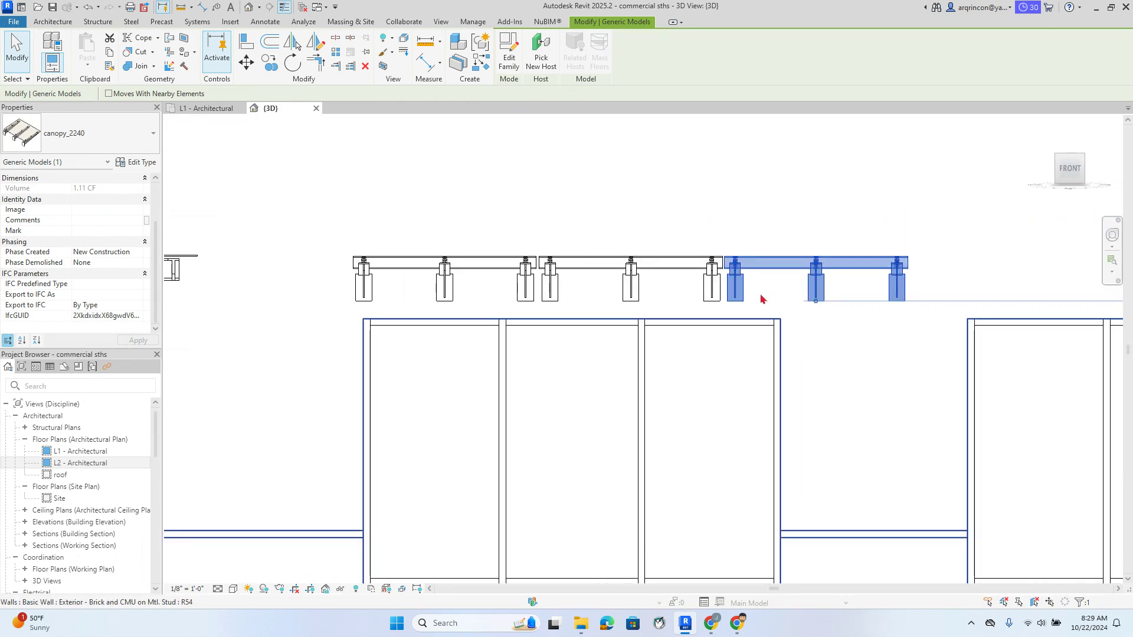
pyautogui.press('Escape')
pyautogui.scroll(-4, 792, 291)
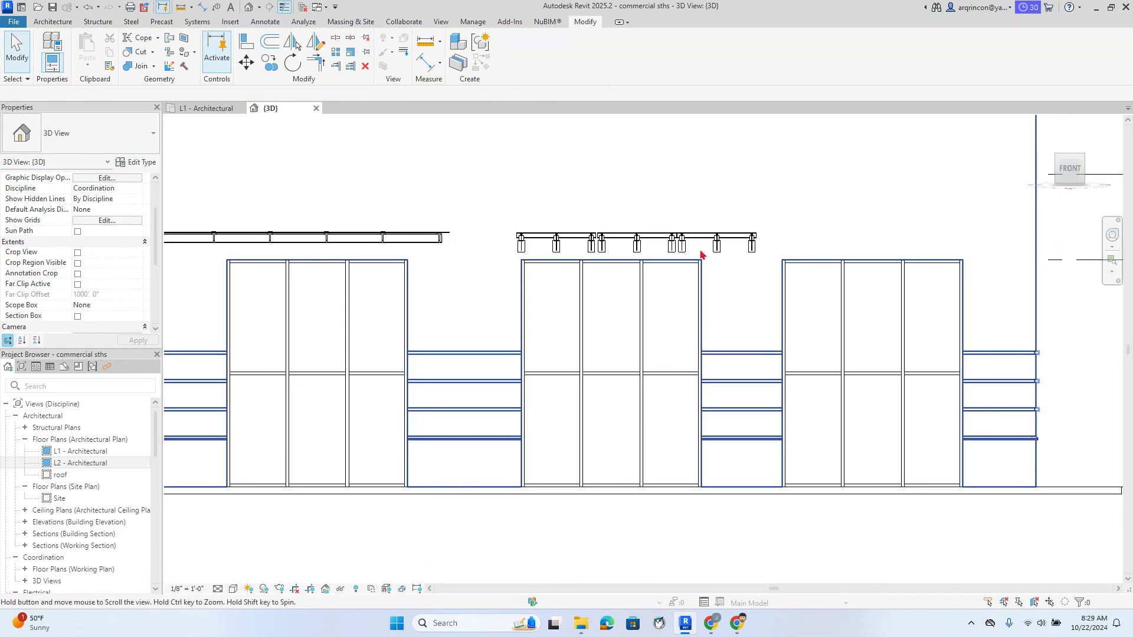
# From the home view, delete both small canopy_2240s over the right storefront window
pyautogui.scroll(-2, 532, 420)
pyautogui.moveTo(554, 509); pyautogui.dragTo(533, 552, button='middle')
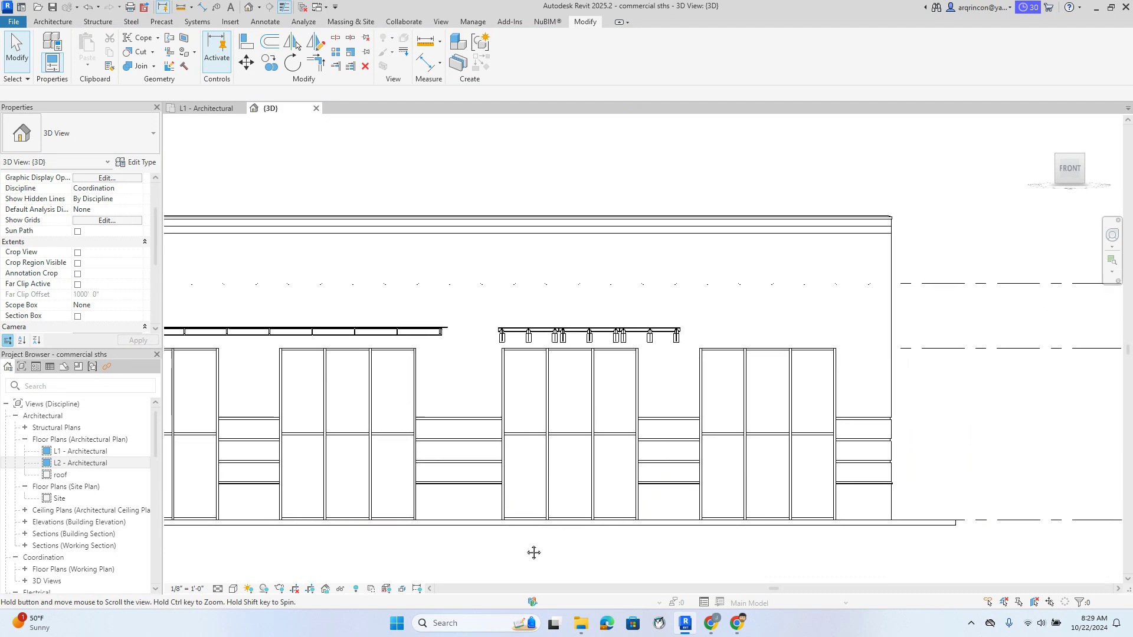
pyautogui.moveTo(458, 146)
pyautogui.mouseDown()
pyautogui.moveTo(688, 377)
pyautogui.moveTo(627, 190)
pyautogui.moveTo(593, 152)
pyautogui.mouseUp()
pyautogui.scroll(5, 641, 349)
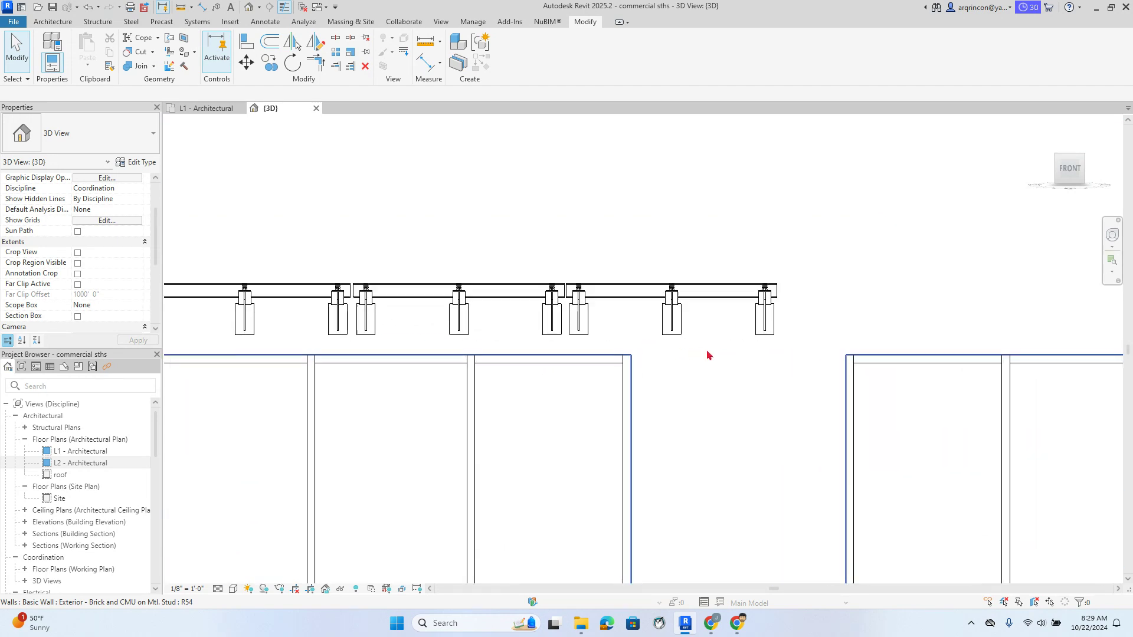
pyautogui.scroll(-1, 709, 356)
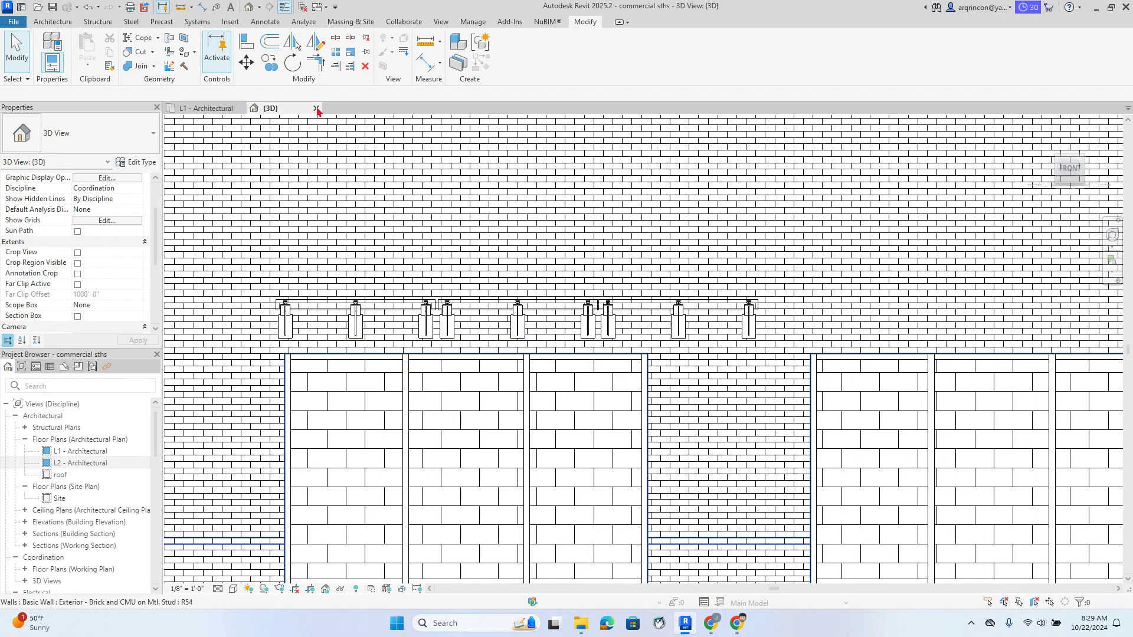
pyautogui.click(1046, 125)
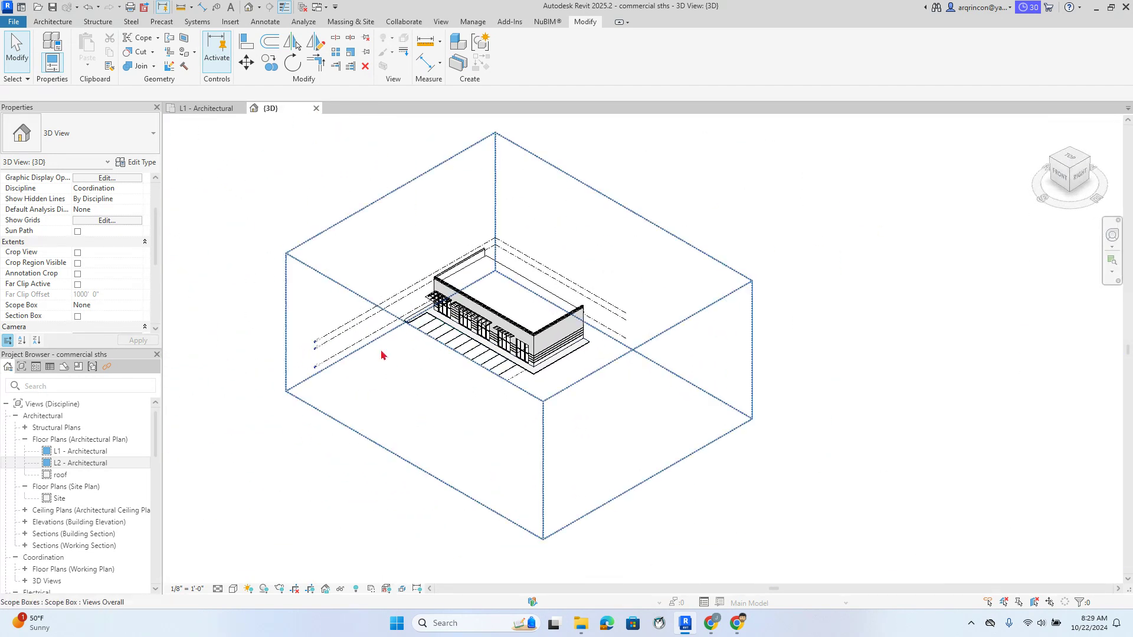
pyautogui.scroll(10, 680, 329)
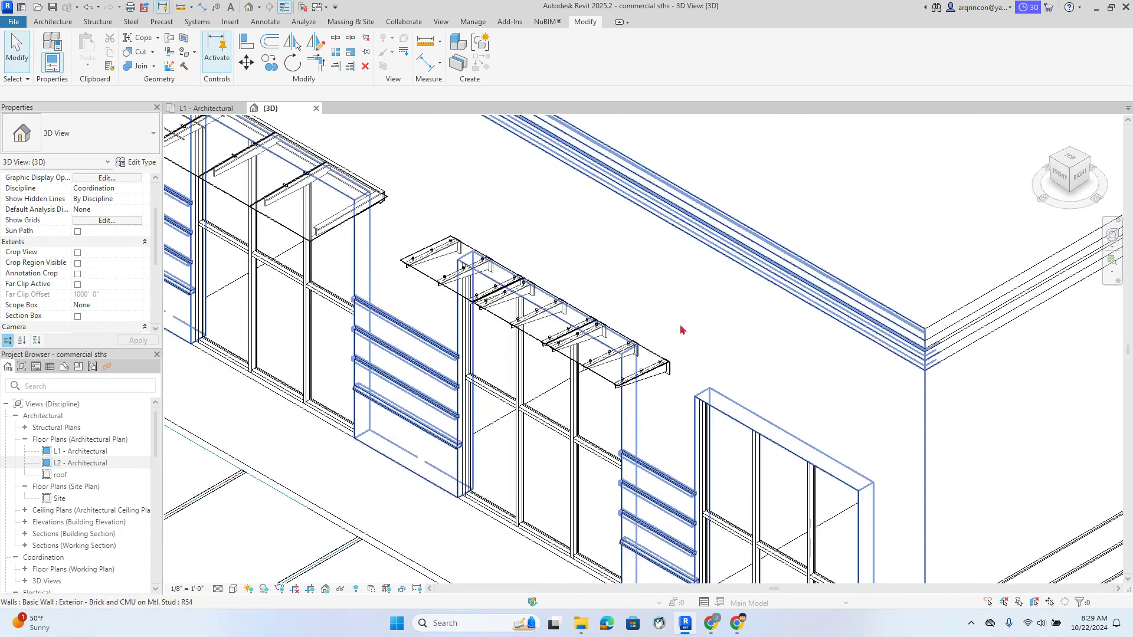
pyautogui.scroll(-5, 779, 374)
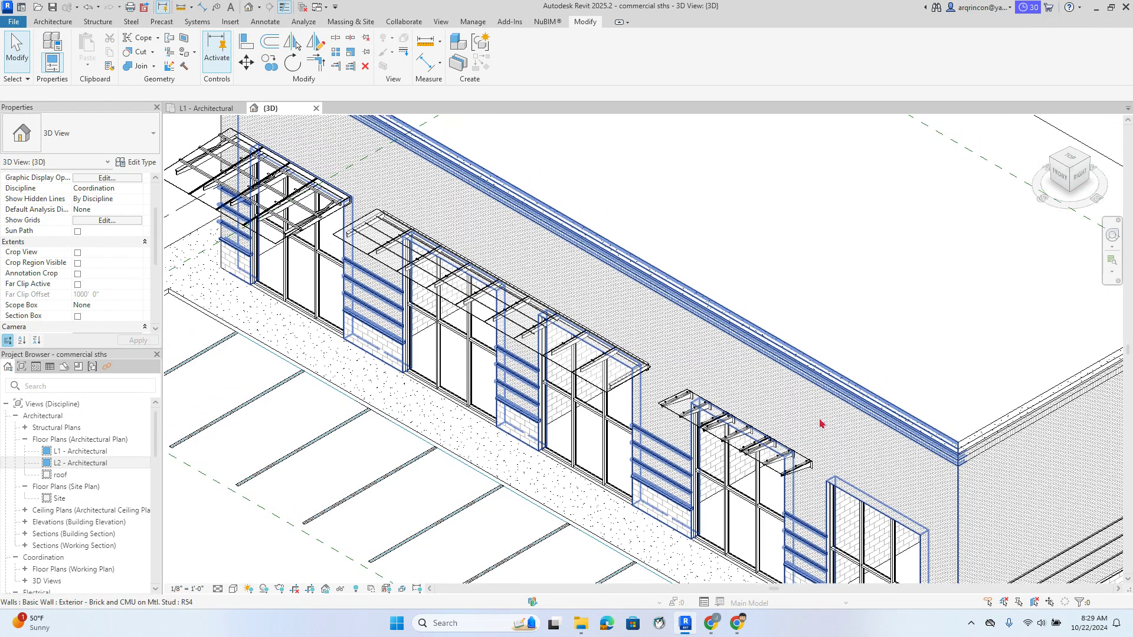
pyautogui.click(797, 474)
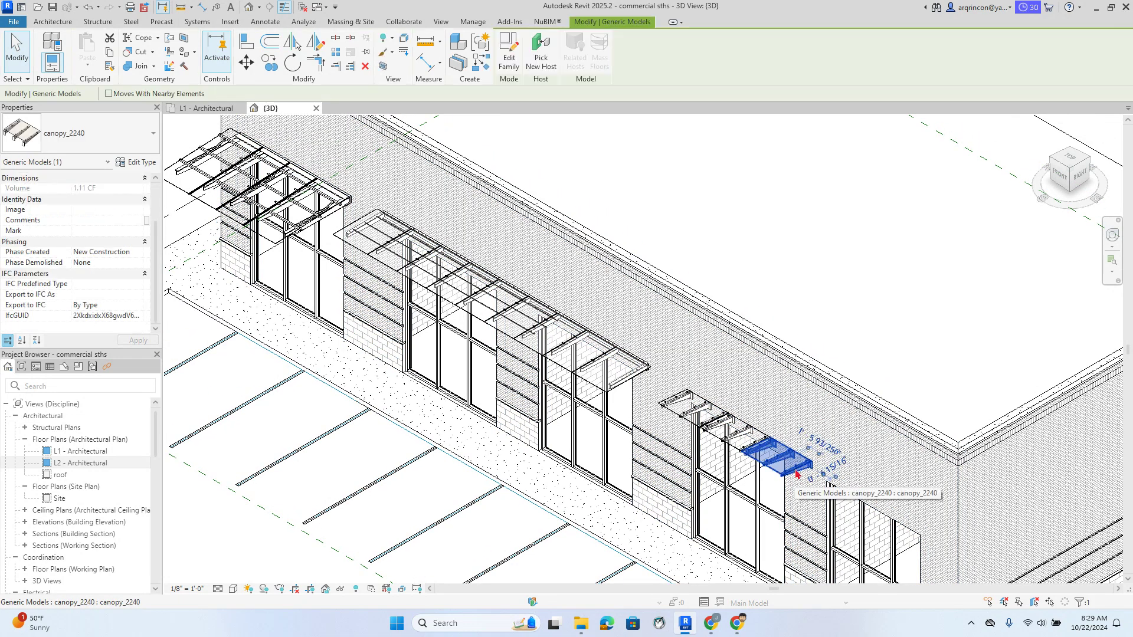
pyautogui.press('Delete')
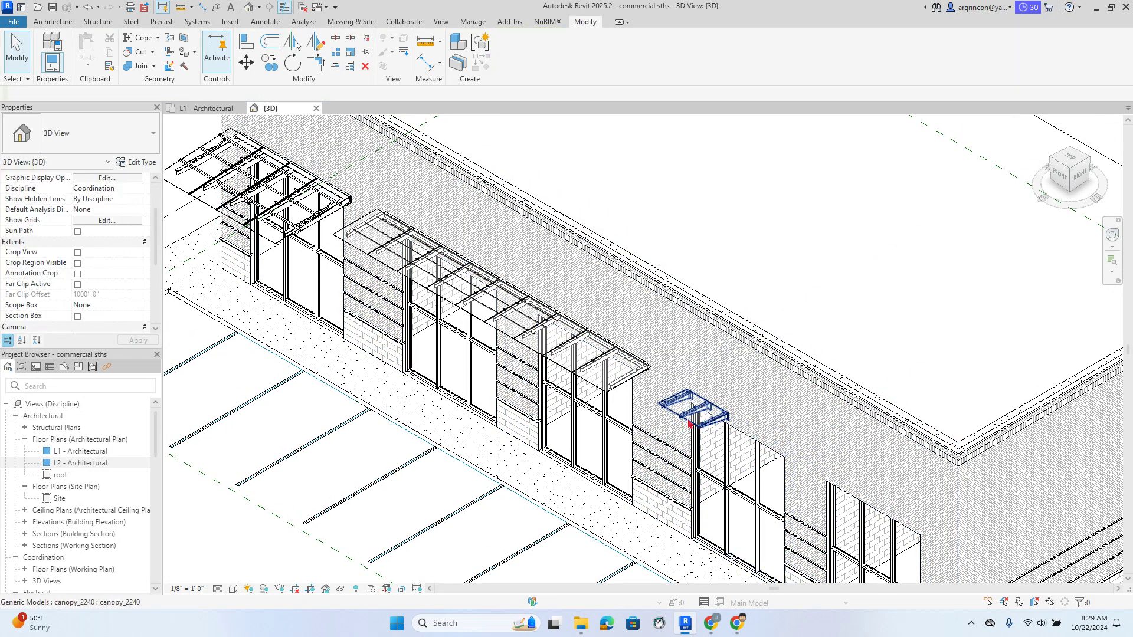
pyautogui.click(690, 424)
pyautogui.press('Delete')
# Select the large glass canopy and start editing its LENGTH in Properties
pyautogui.scroll(-2, 659, 393)
pyautogui.scroll(3, 603, 326)
pyautogui.moveTo(540, 294); pyautogui.dragTo(727, 328, button='middle')
pyautogui.scroll(-2, 737, 366)
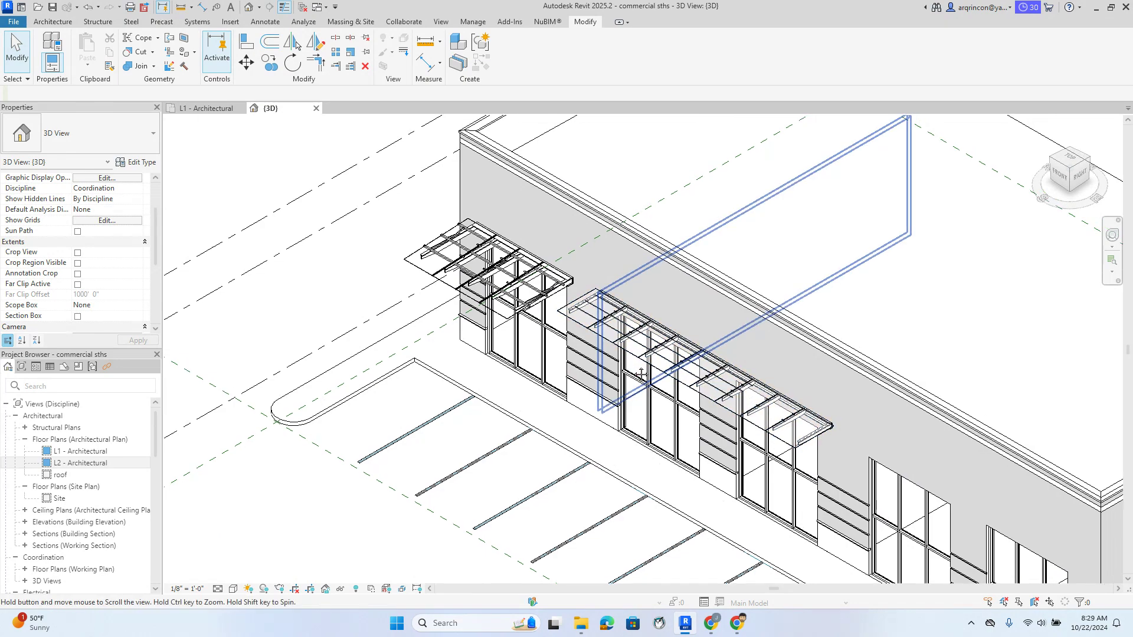
pyautogui.scroll(5, 412, 226)
pyautogui.scroll(1, 411, 227)
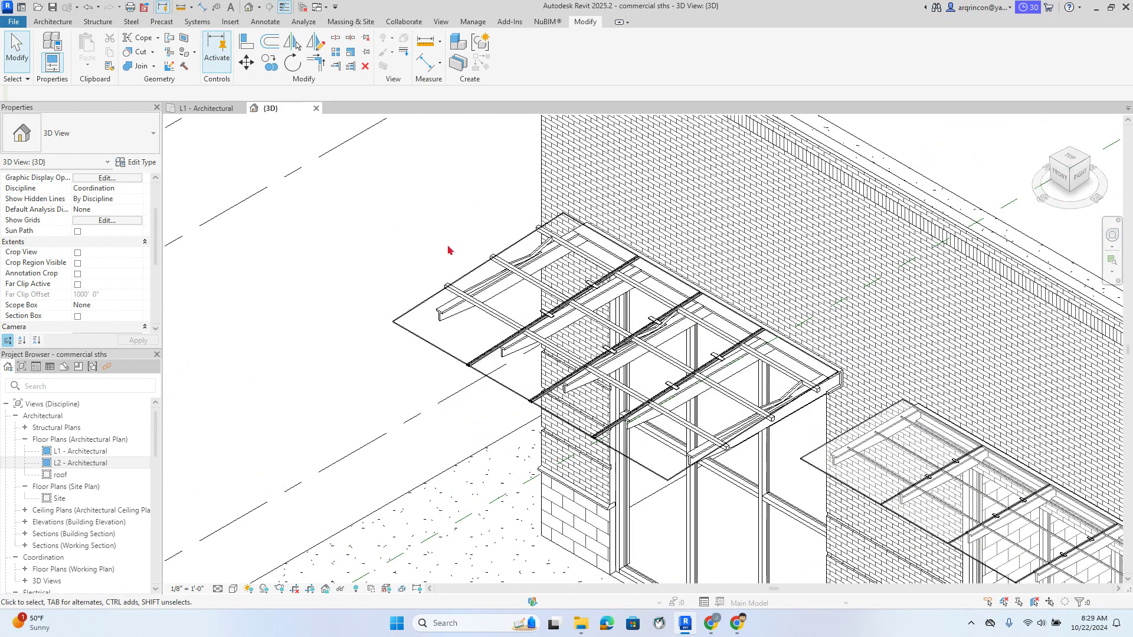
pyautogui.click(476, 274)
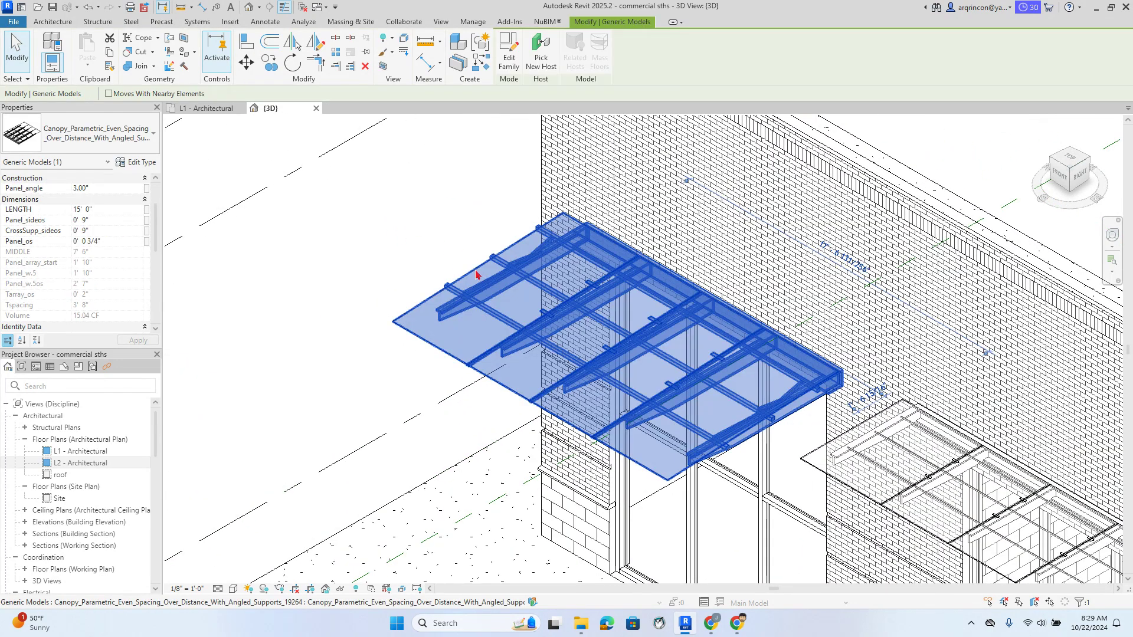
pyautogui.click(105, 208)
# Try LENGTH 12, undo it to keep 15' 0", then open the canopy's Type Properties
pyautogui.write('12')
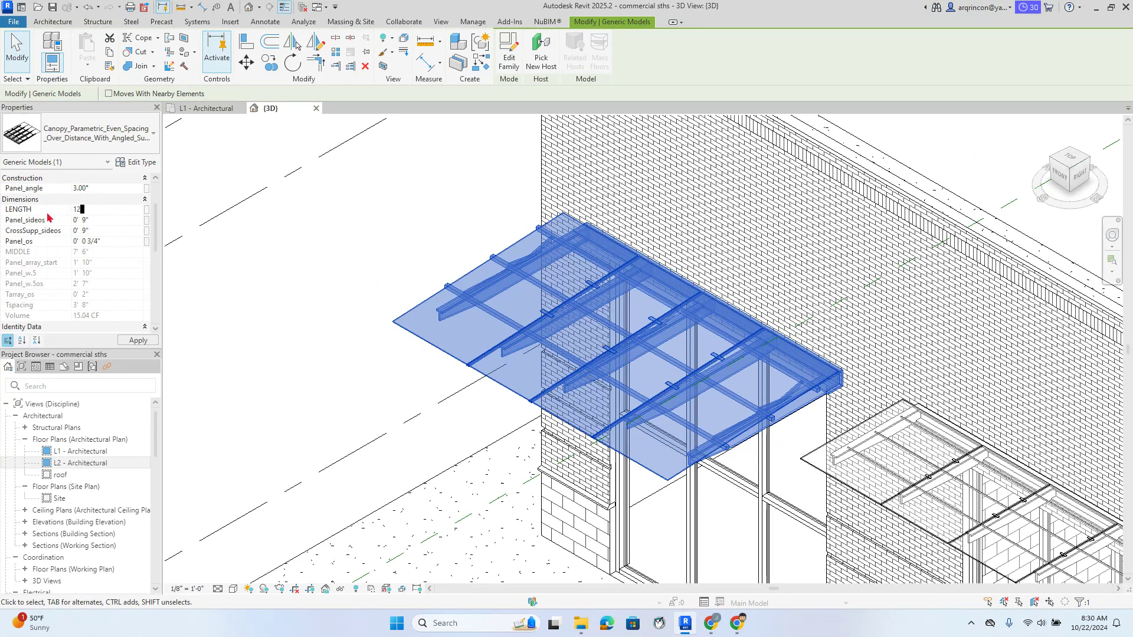
pyautogui.click(246, 284)
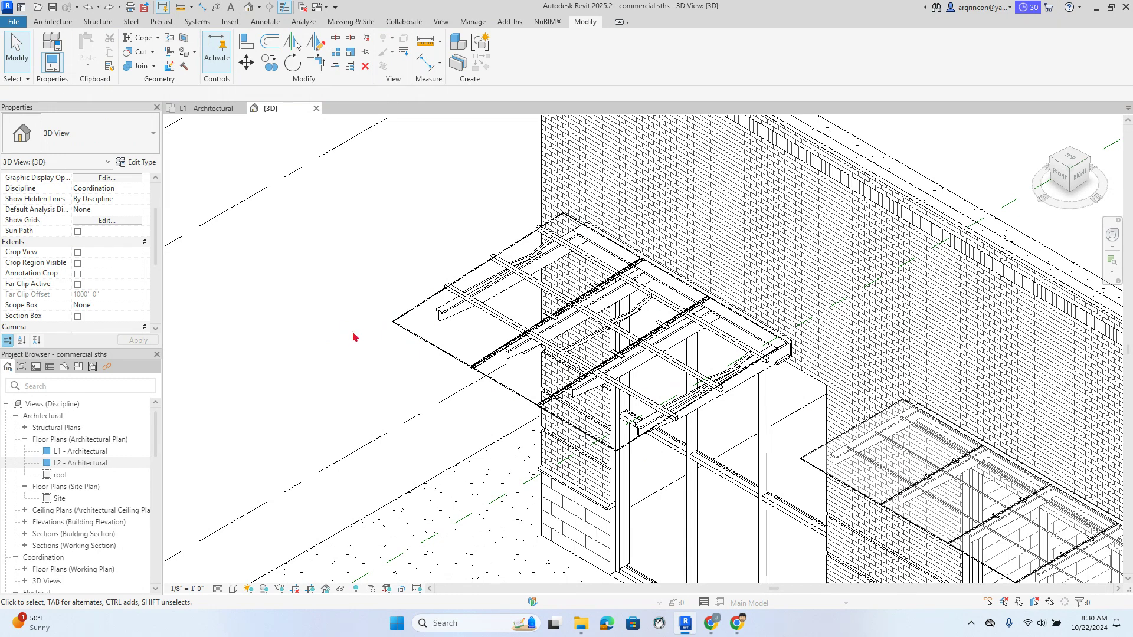
pyautogui.click(328, 330)
pyautogui.hotkey('ctrl', 'z')
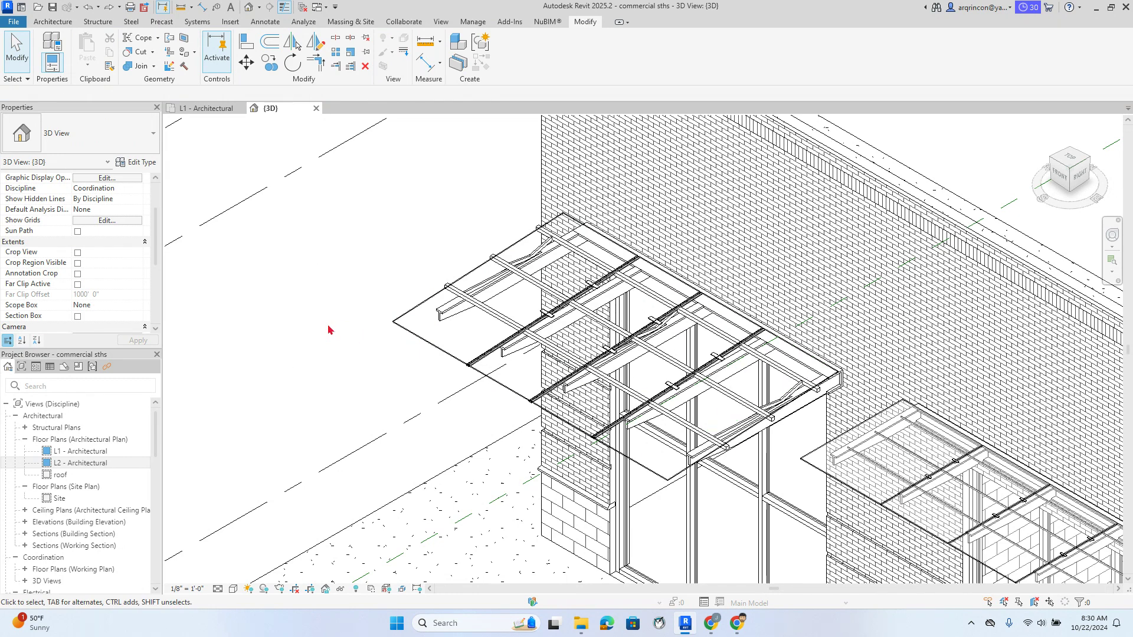
pyautogui.click(405, 315)
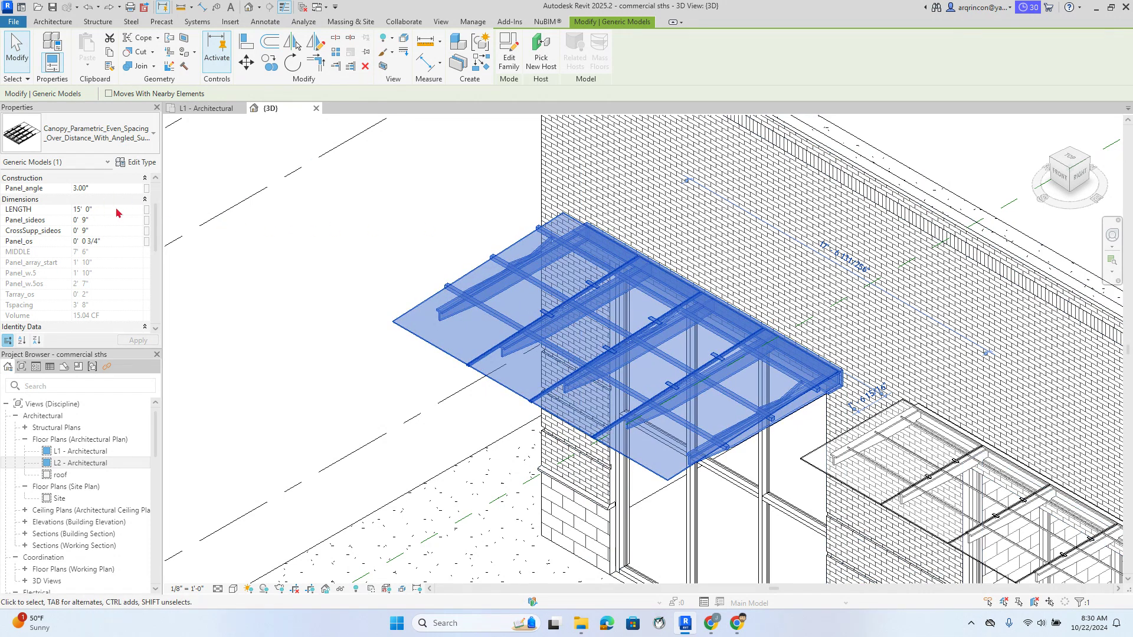
pyautogui.click(149, 167)
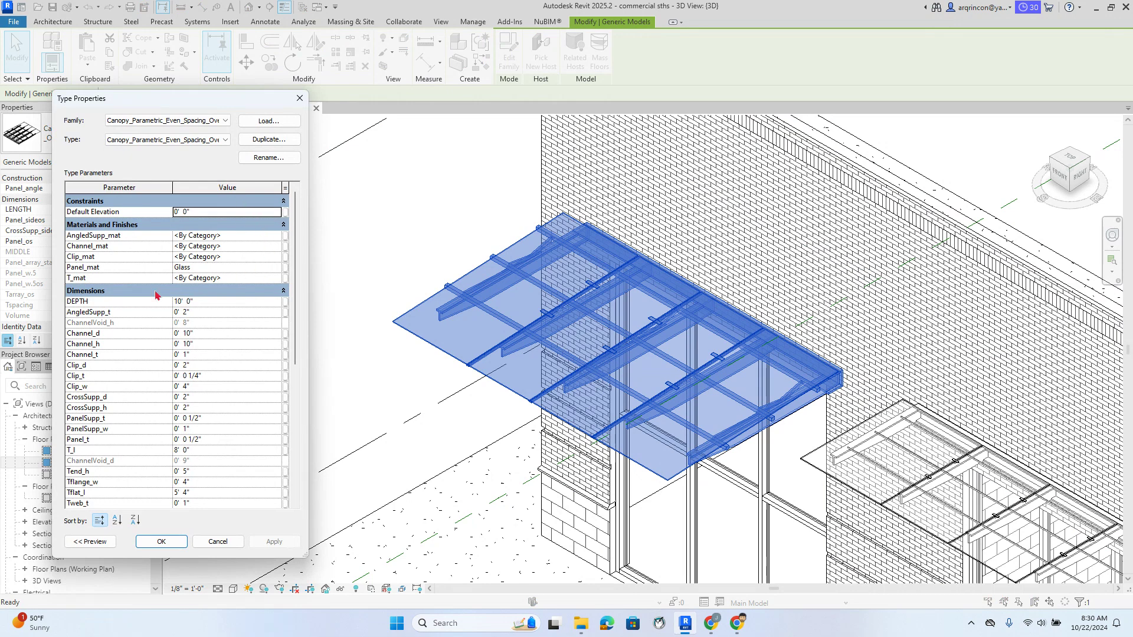
# Try a 6' 0" DEPTH, cancel the family error, and close Type Properties
pyautogui.click(224, 305)
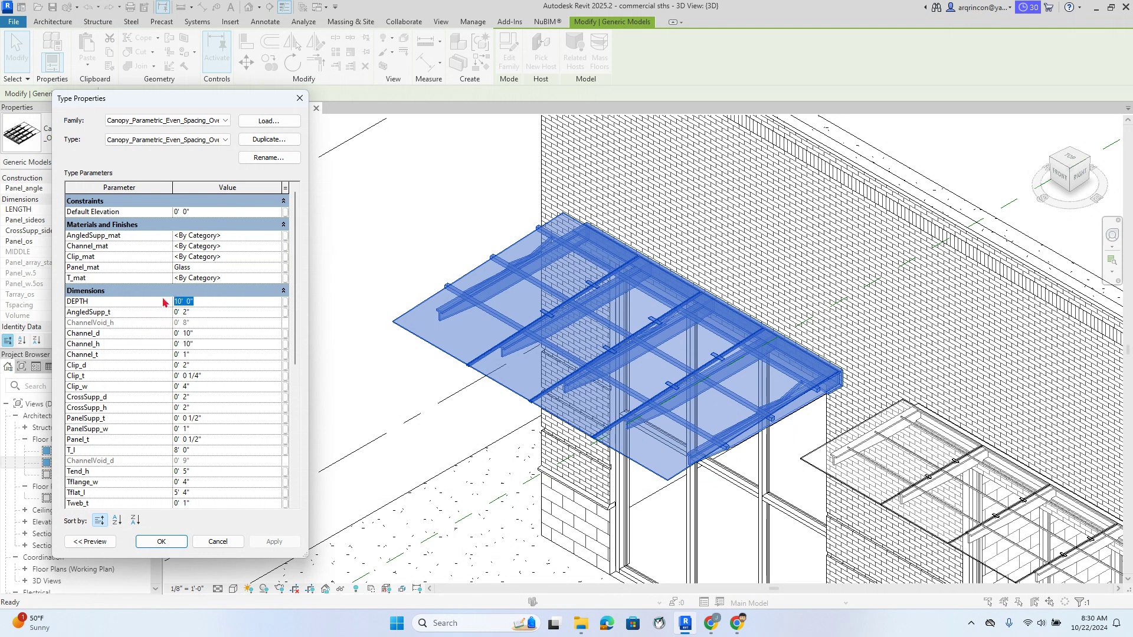
pyautogui.write('6')
pyautogui.click(292, 543)
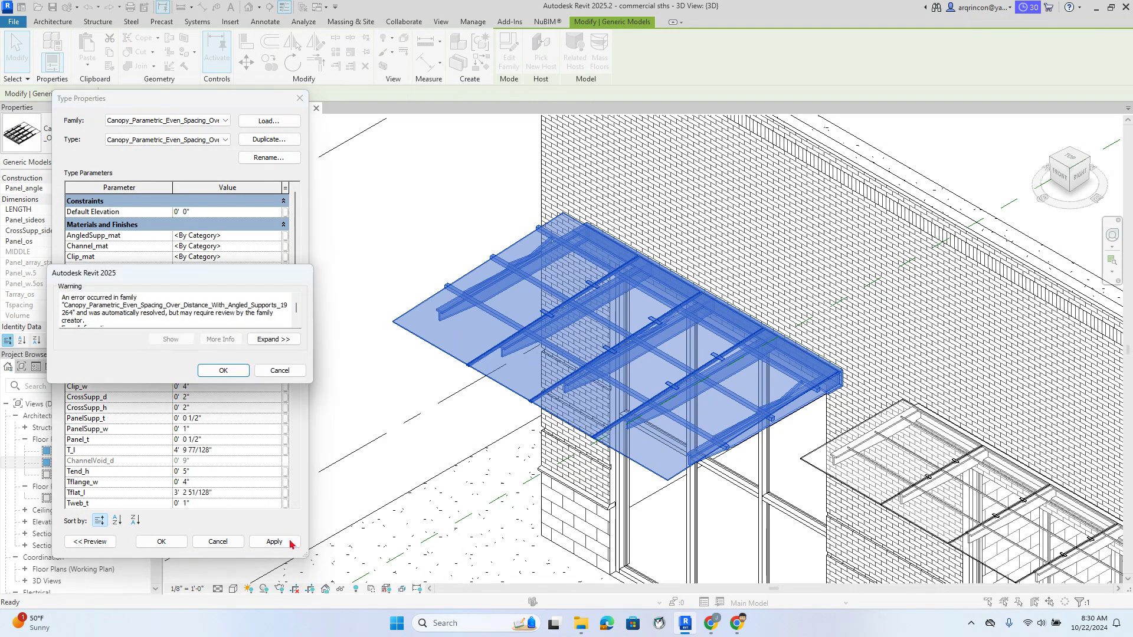
pyautogui.click(280, 370)
pyautogui.press('Escape')
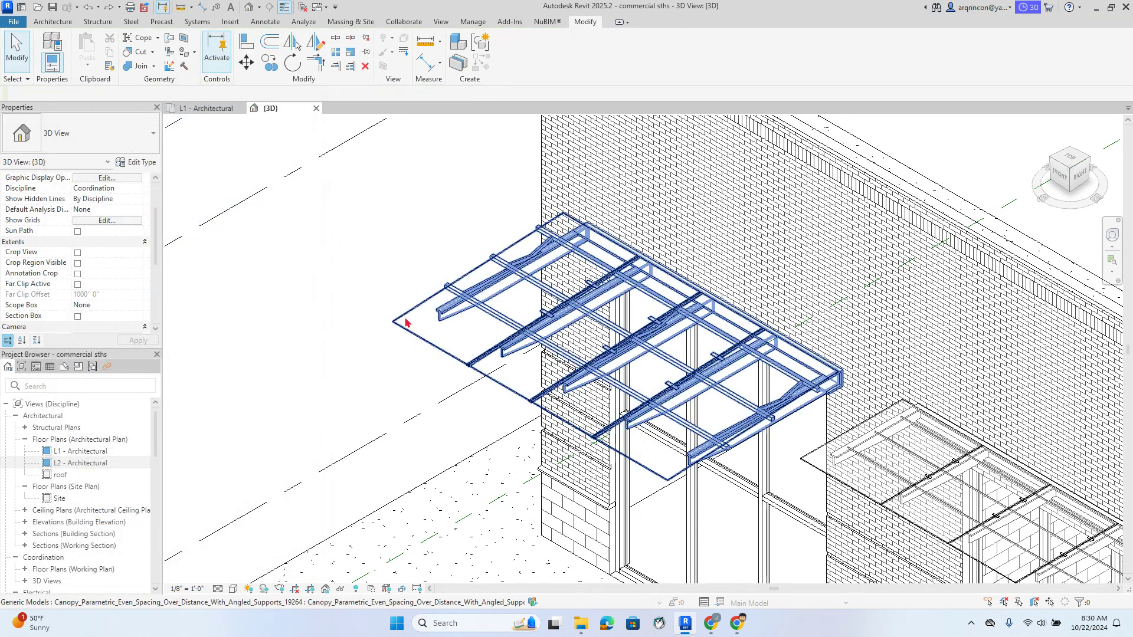
# Retry DEPTH at 8', 7' and 6', then cancel the error and close without changes
pyautogui.click(405, 321)
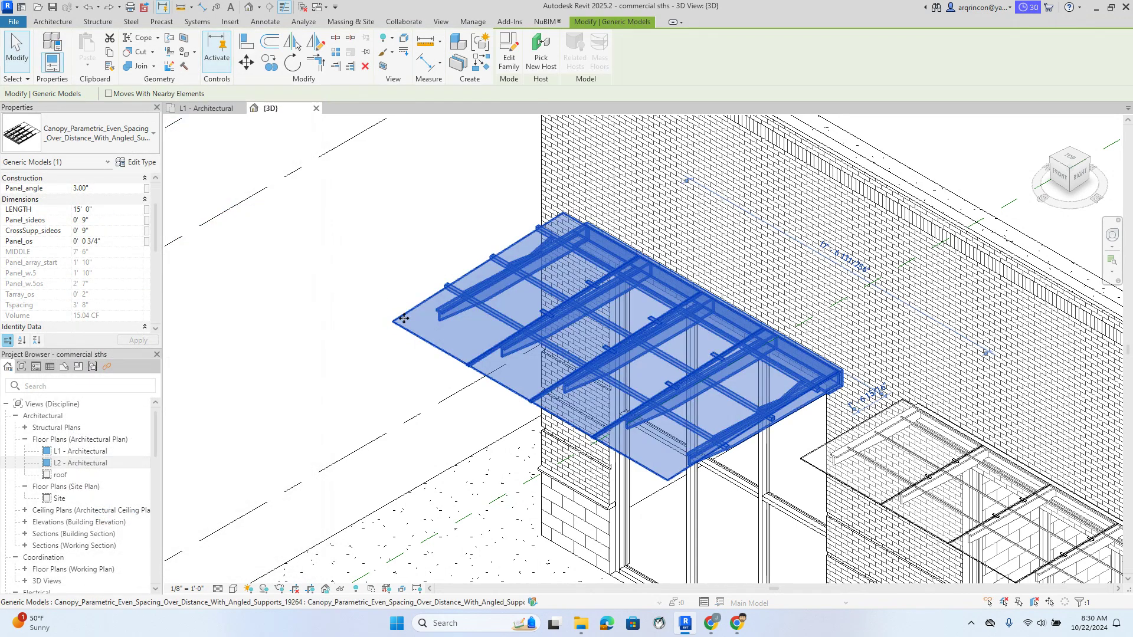
pyautogui.click(137, 162)
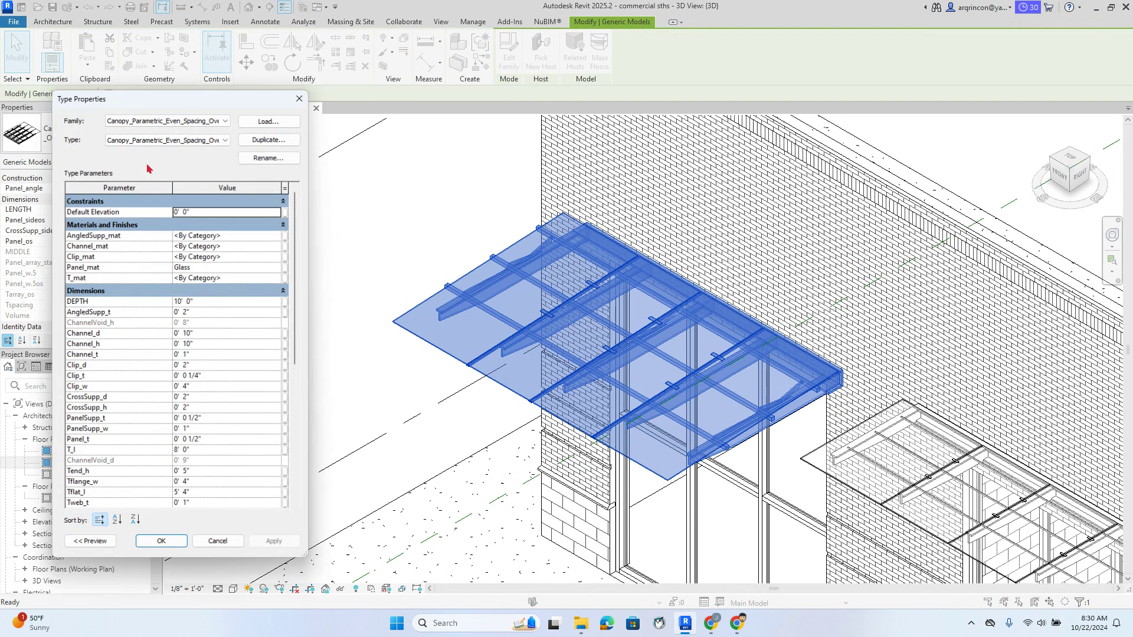
pyautogui.click(218, 302)
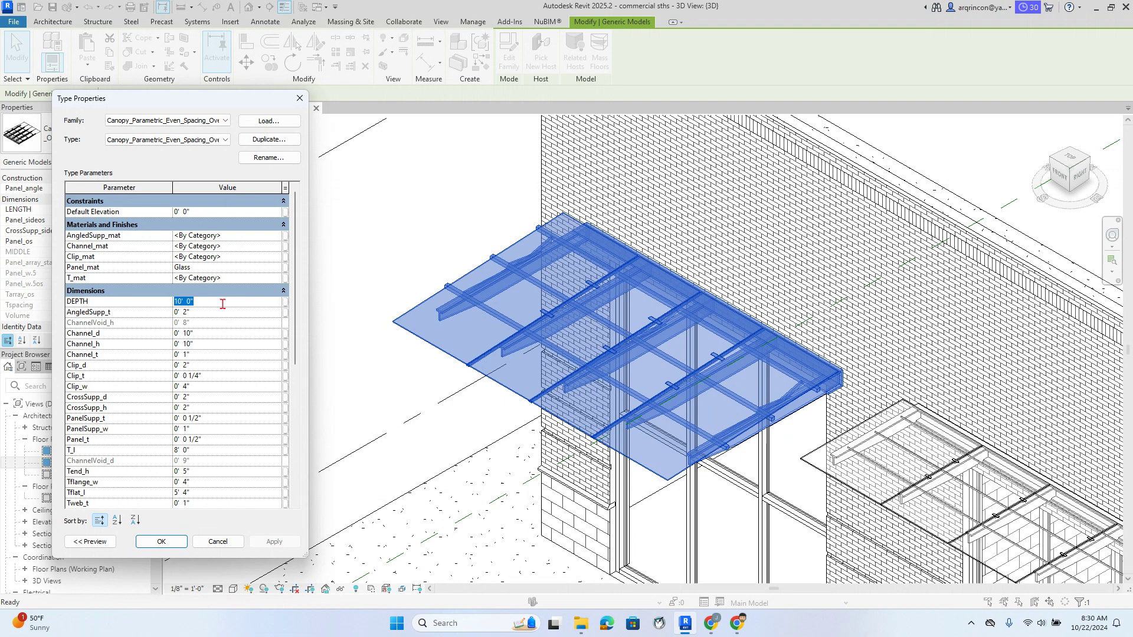
pyautogui.write('8')
pyautogui.click(274, 541)
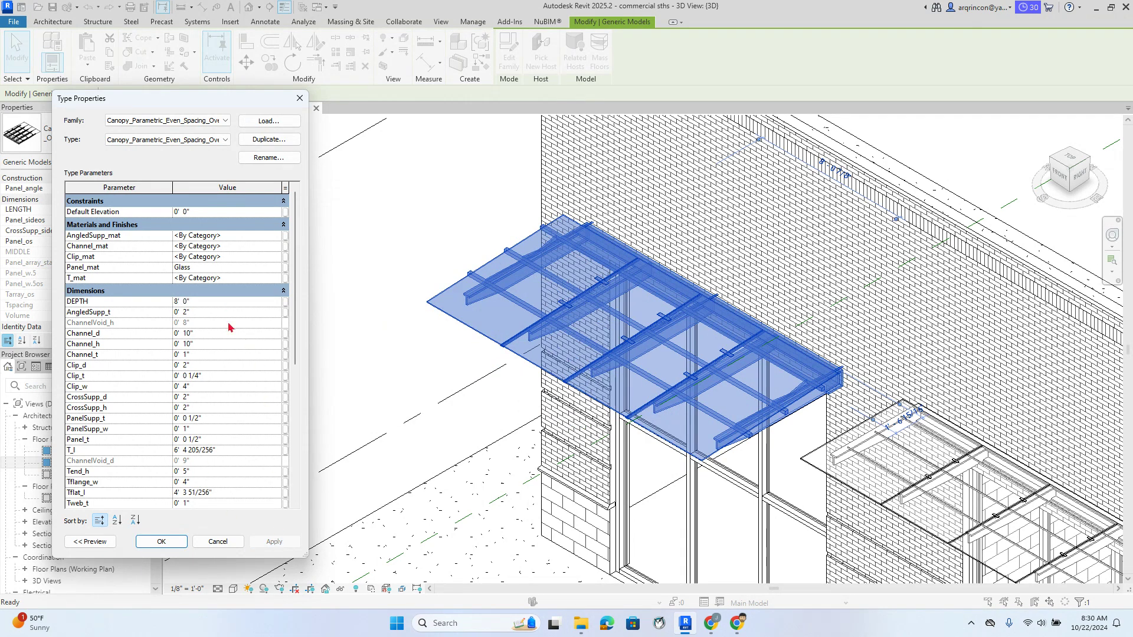
pyautogui.click(204, 302)
pyautogui.click(288, 544)
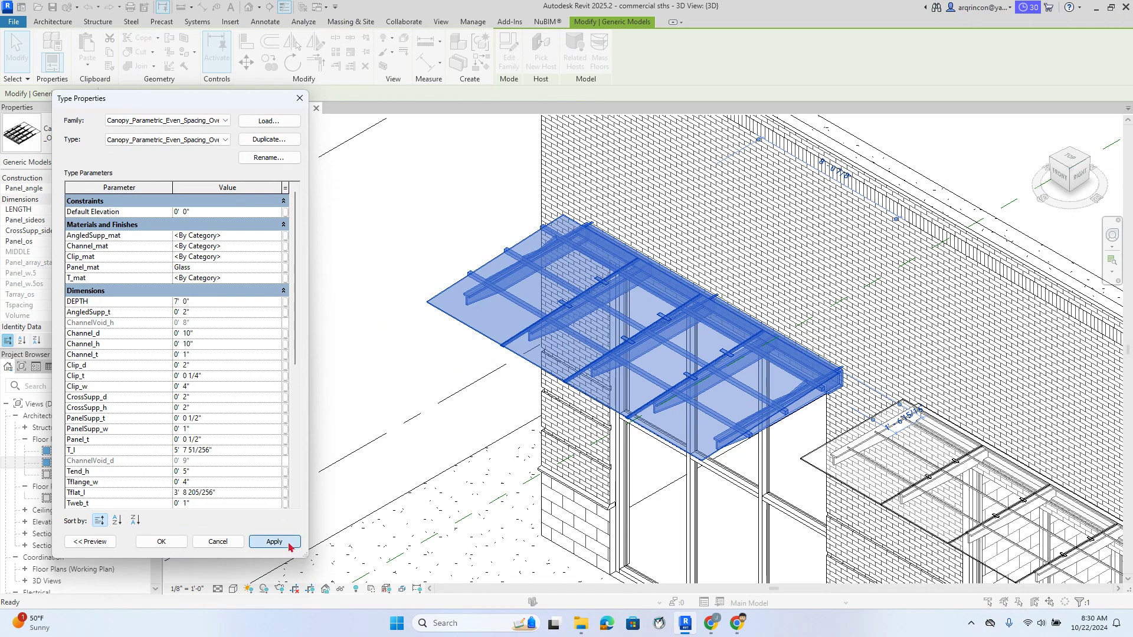
pyautogui.click(234, 302)
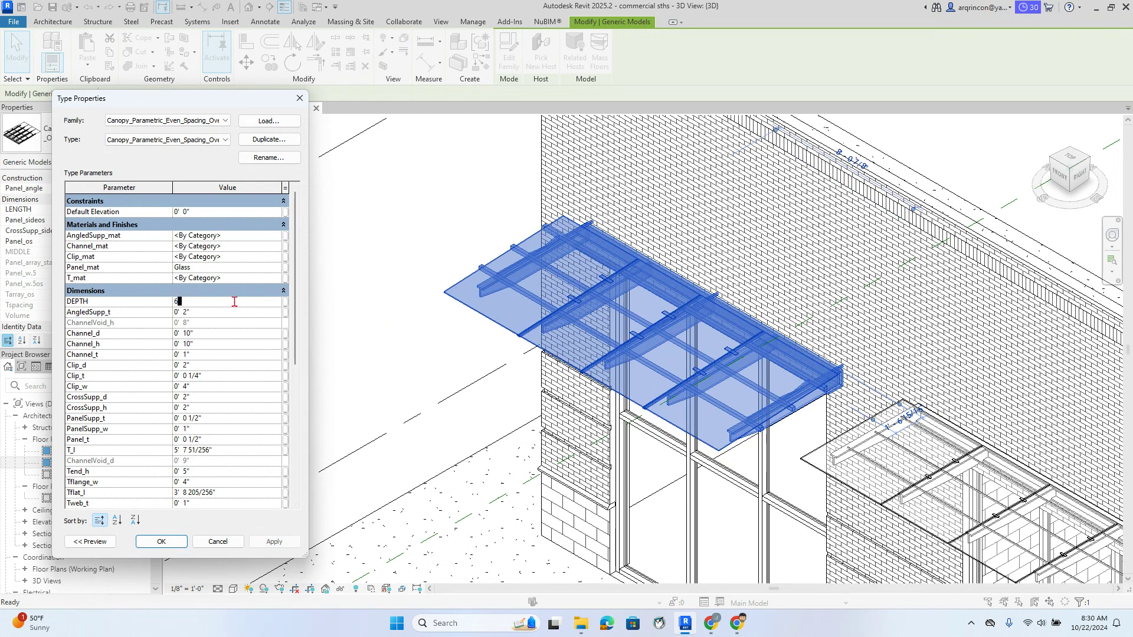
pyautogui.click(278, 541)
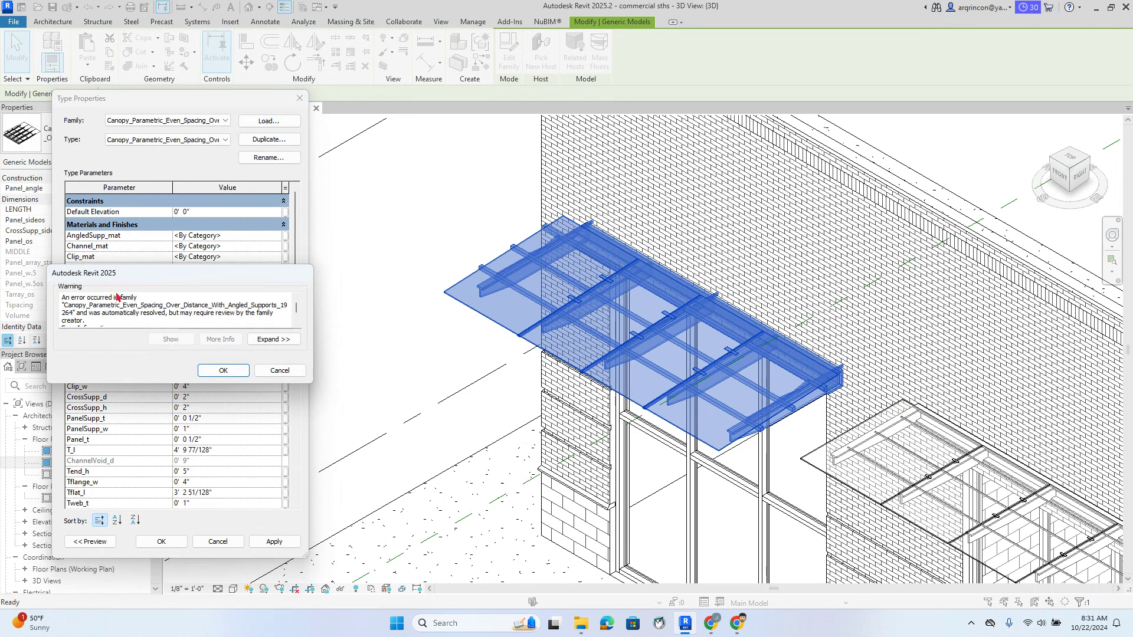
pyautogui.click(280, 370)
pyautogui.press('Escape')
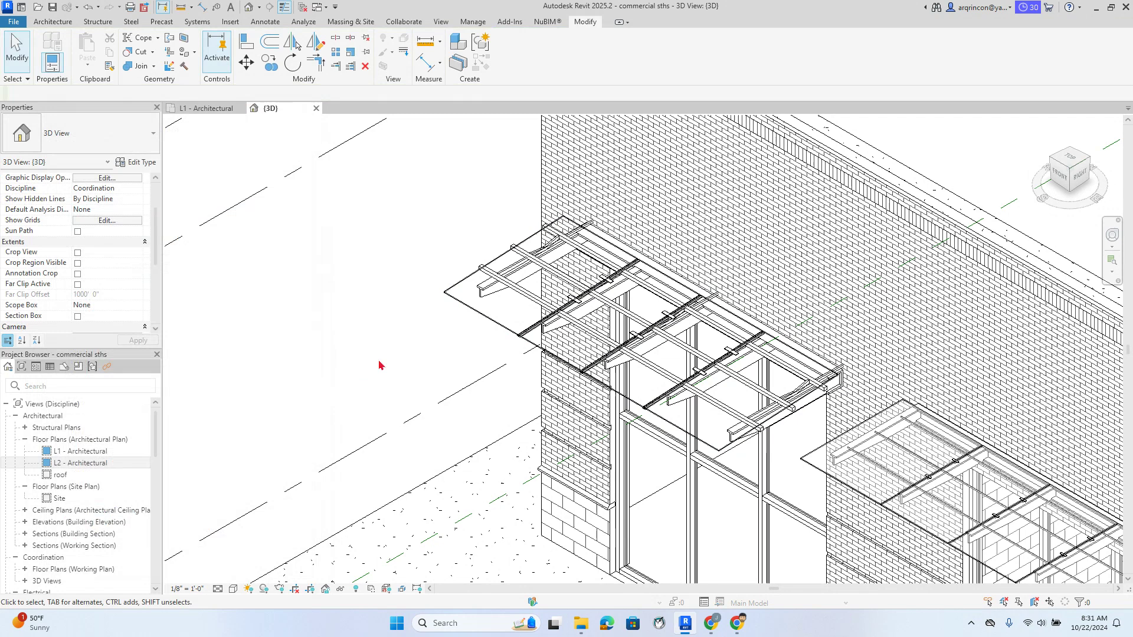
pyautogui.click(453, 297)
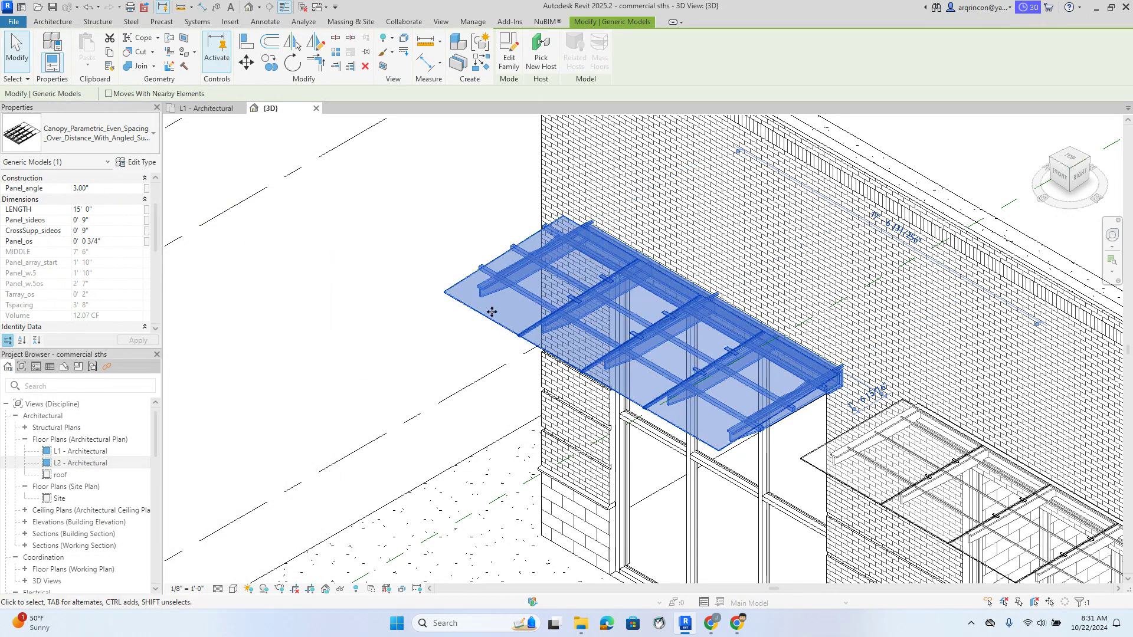
# Inspect the stray canopy rods running into the brick wall by zooming and panning along the facade
pyautogui.scroll(4, 410, 328)
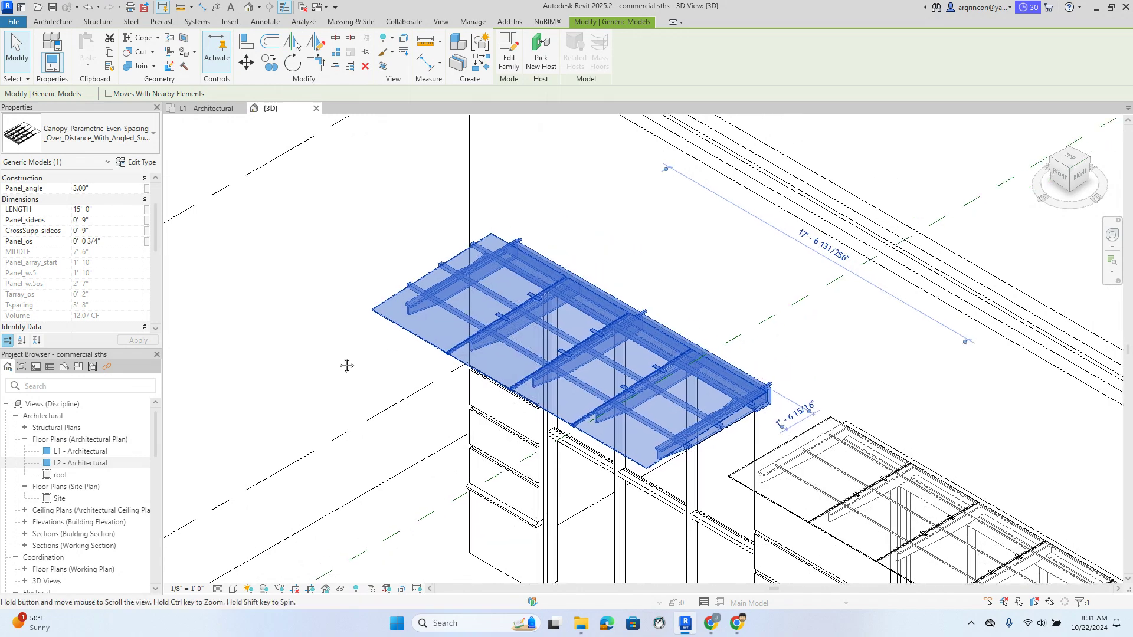
pyautogui.scroll(-4, 409, 328)
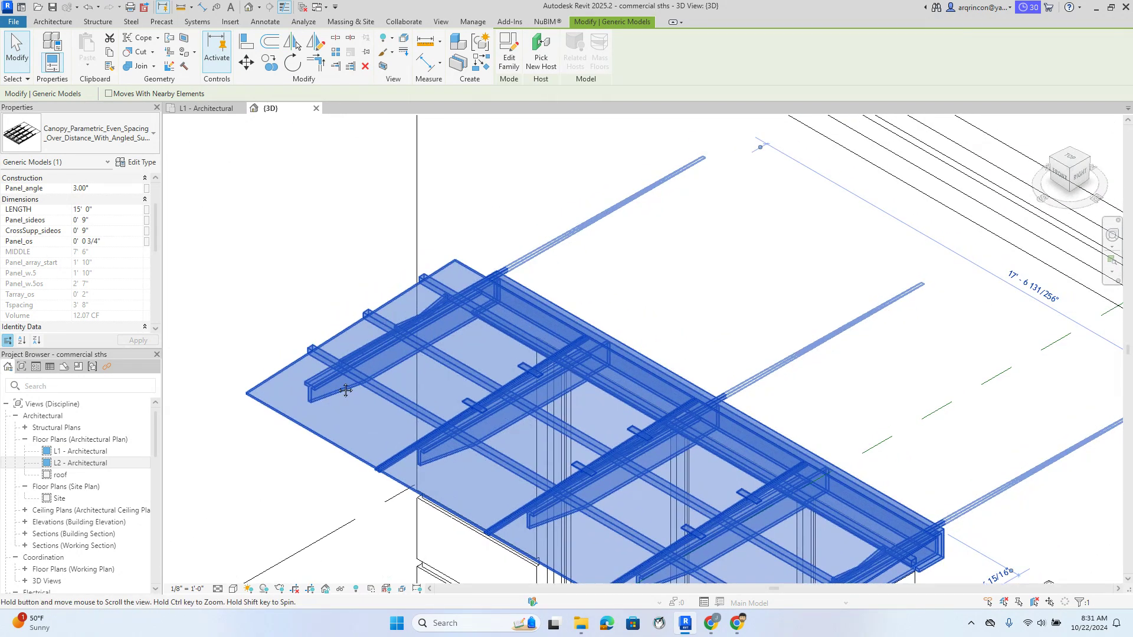
pyautogui.press('Escape')
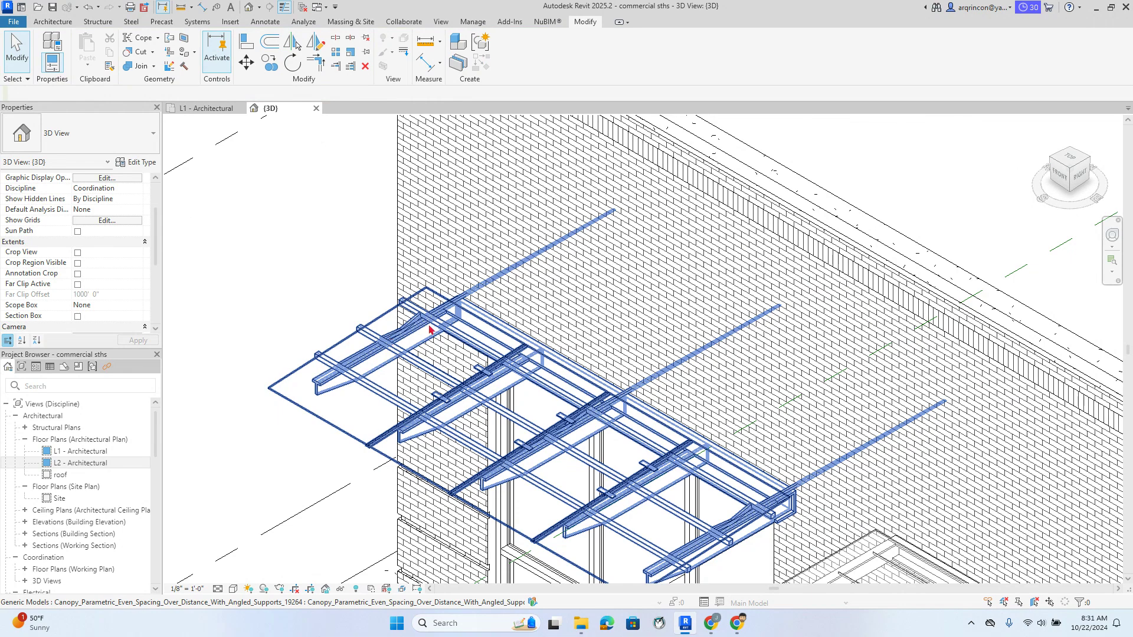
pyautogui.click(431, 329)
pyautogui.scroll(-3, 406, 361)
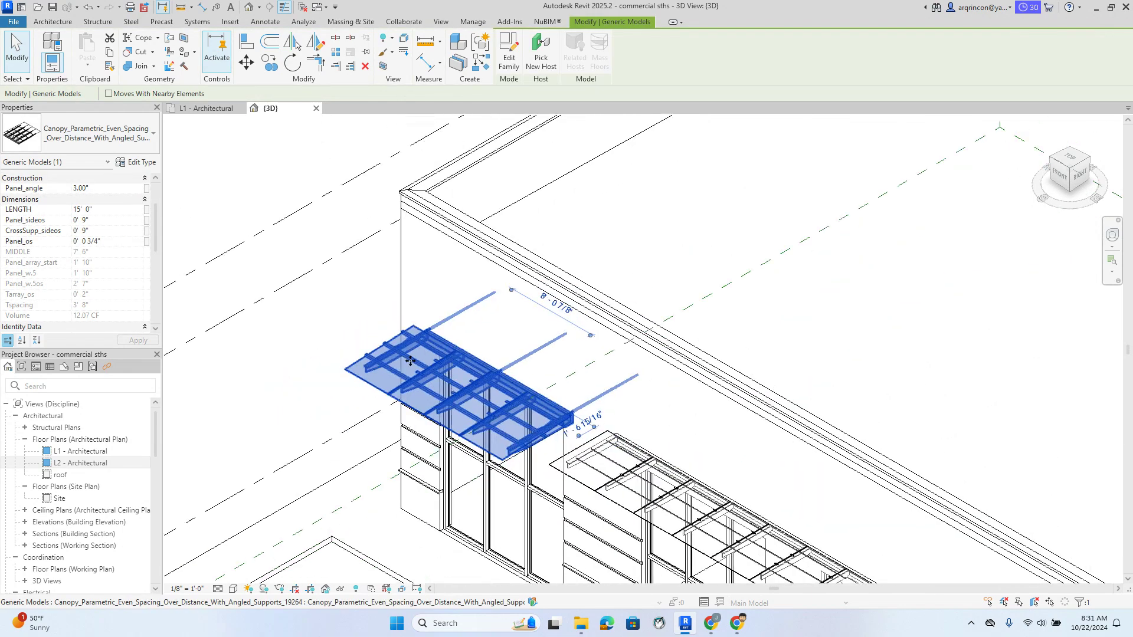
pyautogui.moveTo(400, 407); pyautogui.dragTo(434, 368, button='middle')
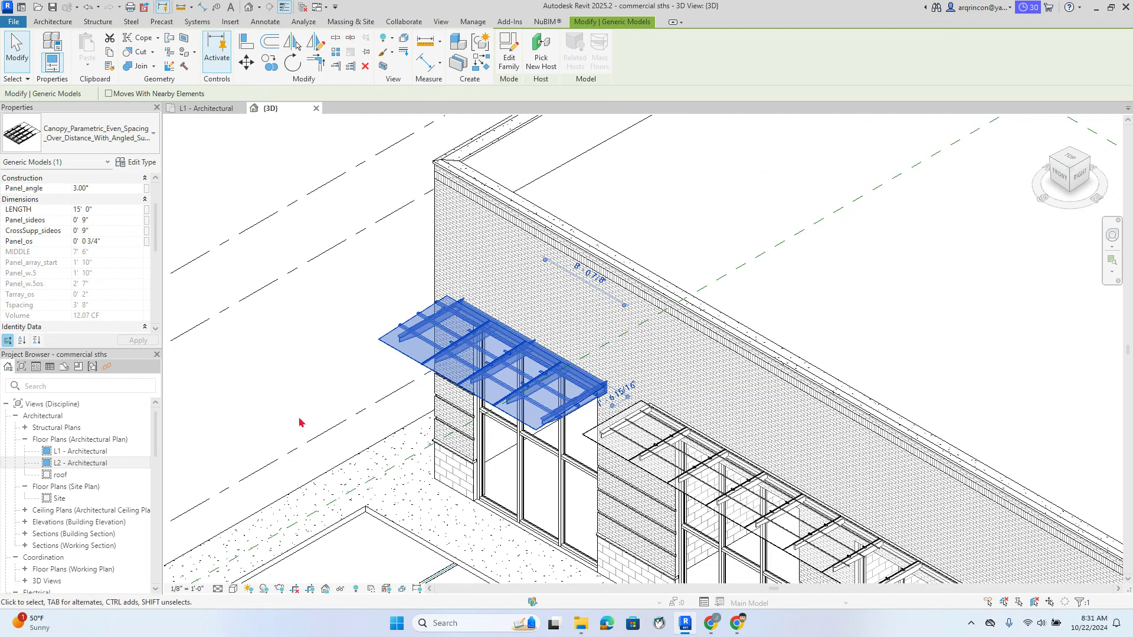
pyautogui.moveTo(327, 428); pyautogui.dragTo(433, 338, button='middle')
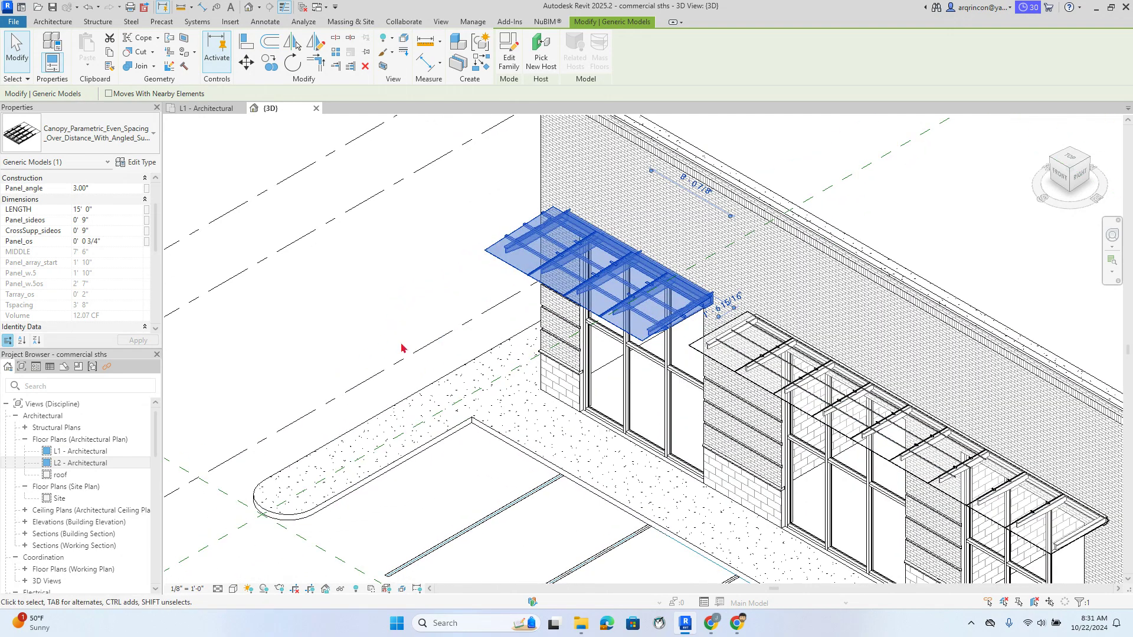
pyautogui.scroll(5, 649, 266)
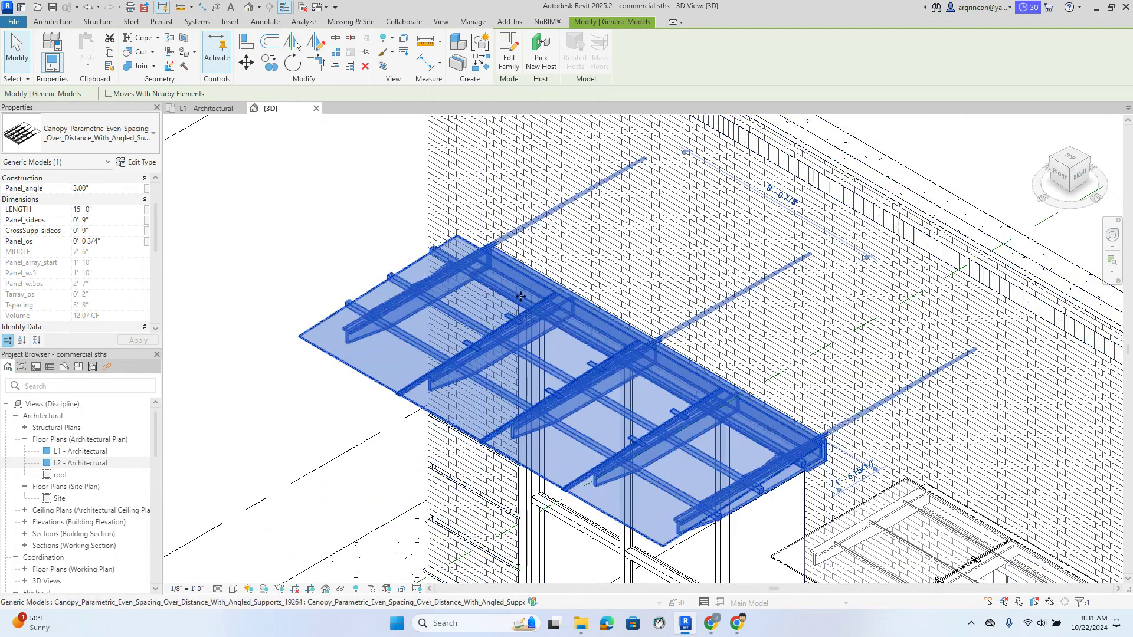
pyautogui.scroll(5, 694, 339)
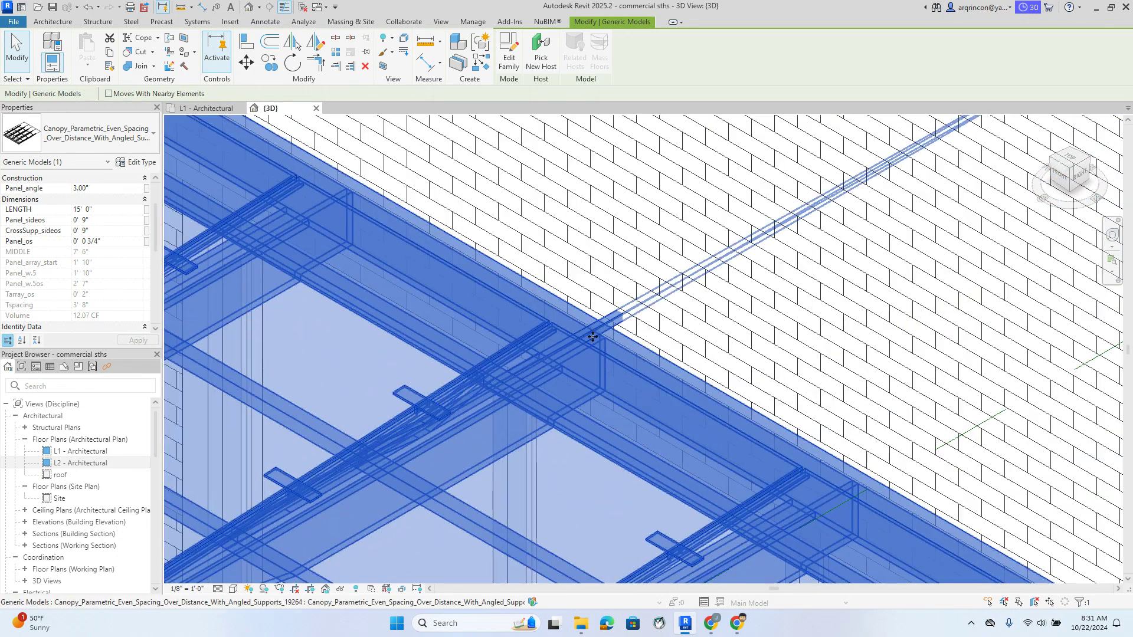
pyautogui.scroll(-2, 592, 337)
# Reselect the glass canopy to begin editing its family
pyautogui.press('Escape')
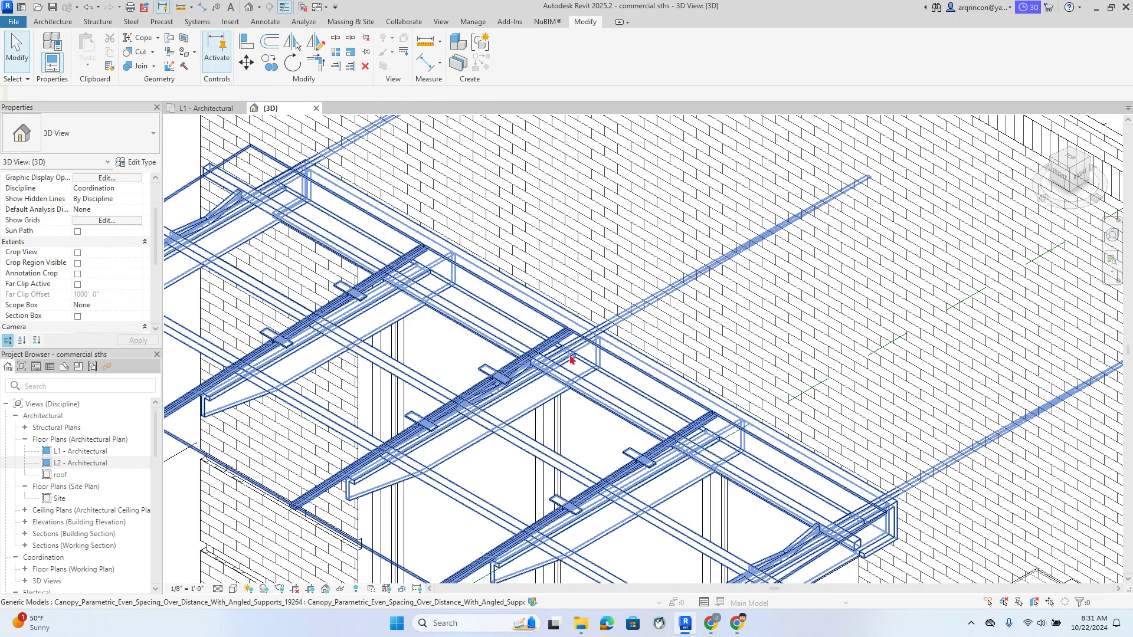
pyautogui.click(572, 359)
pyautogui.press('Escape')
pyautogui.scroll(-3, 569, 359)
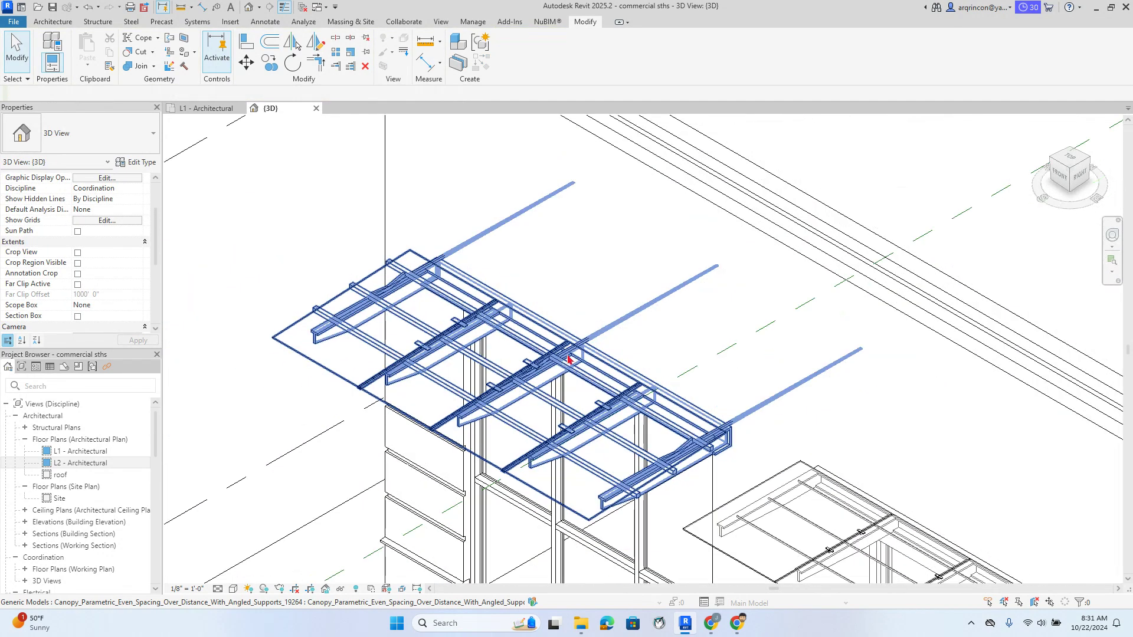
pyautogui.click(352, 287)
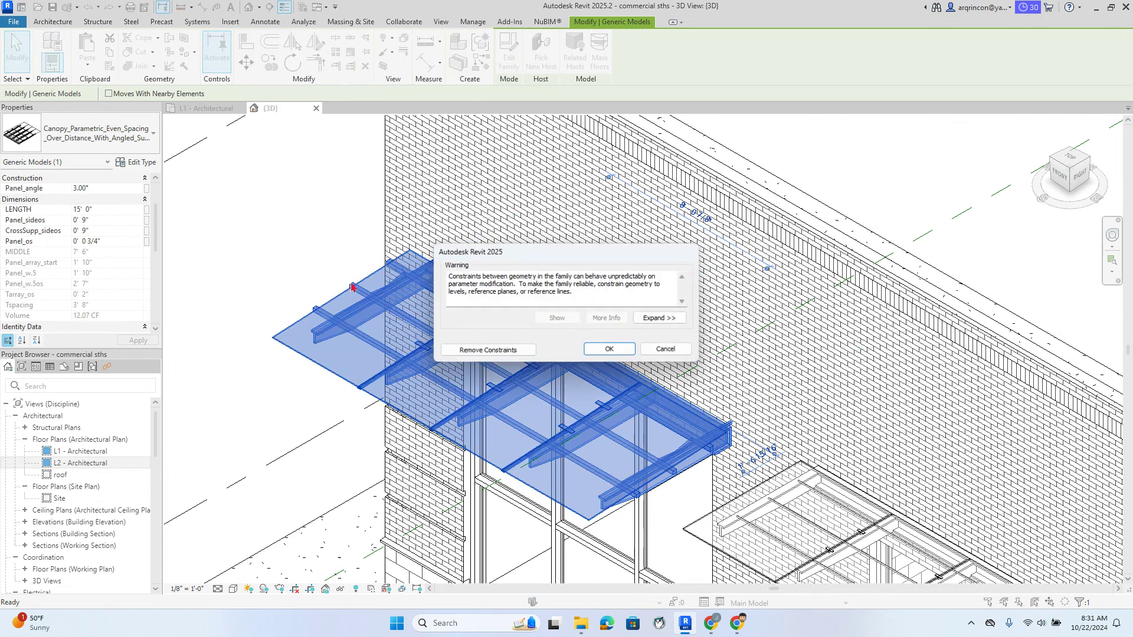
# Remove constraints to open the canopy family and delete the stray rod by the first Tweb_t label
pyautogui.click(506, 349)
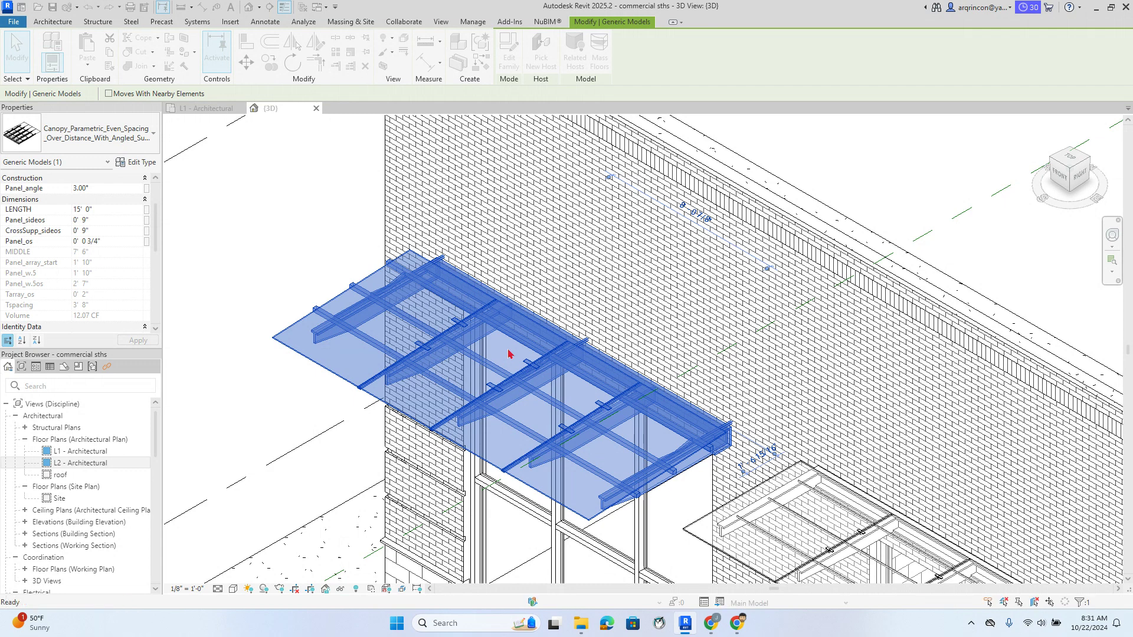
pyautogui.scroll(5, 546, 260)
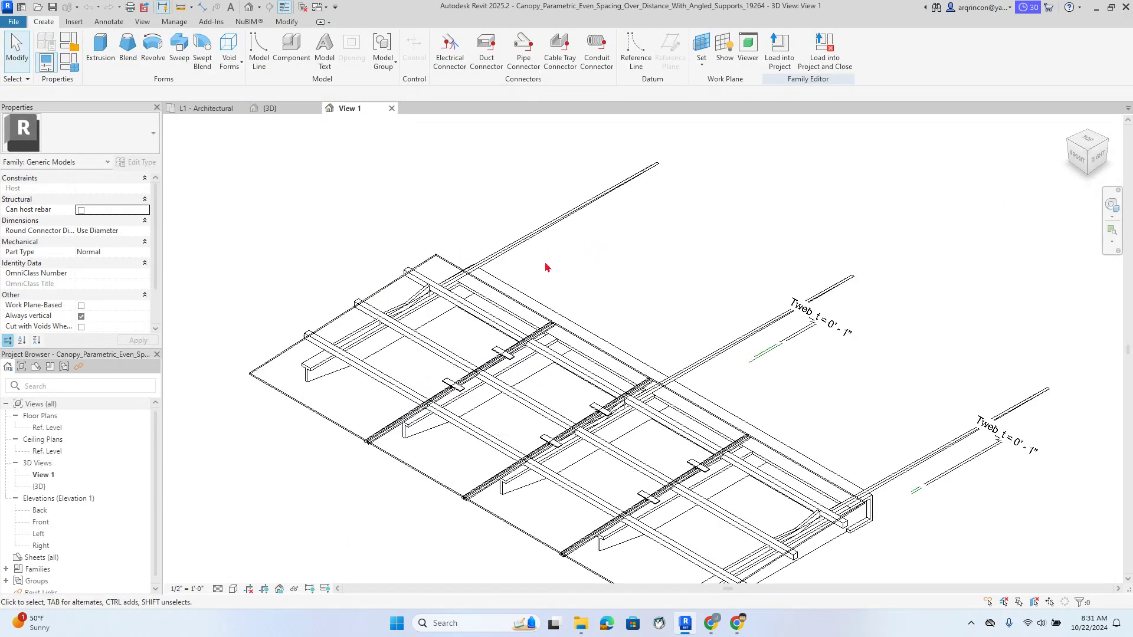
pyautogui.click(531, 225)
pyautogui.scroll(-4, 625, 278)
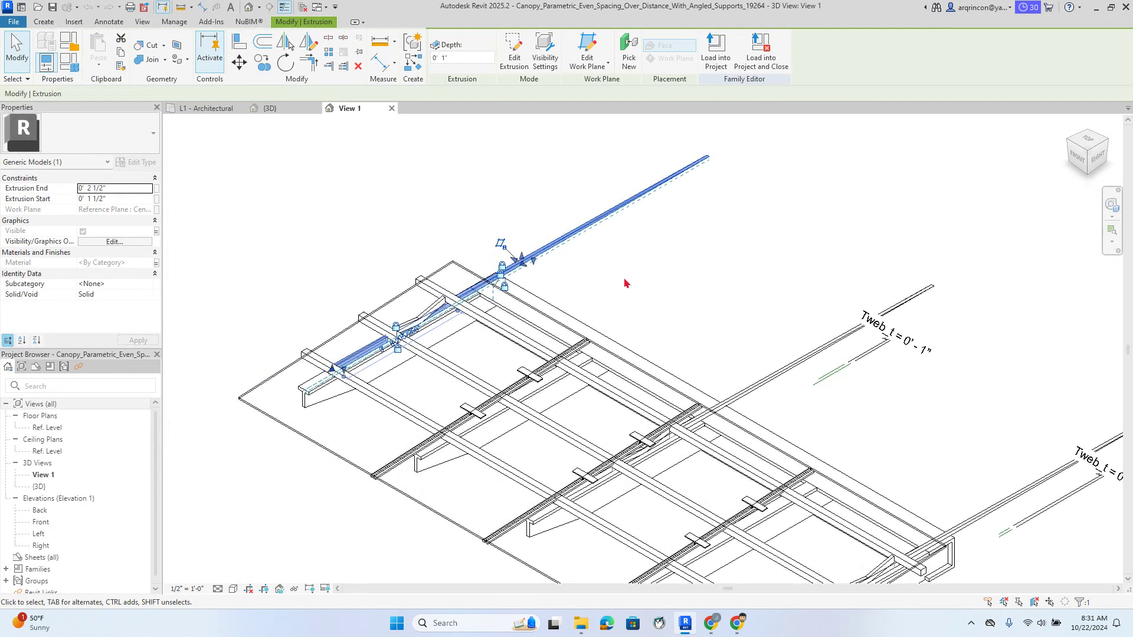
pyautogui.scroll(2, 578, 294)
pyautogui.click(606, 294)
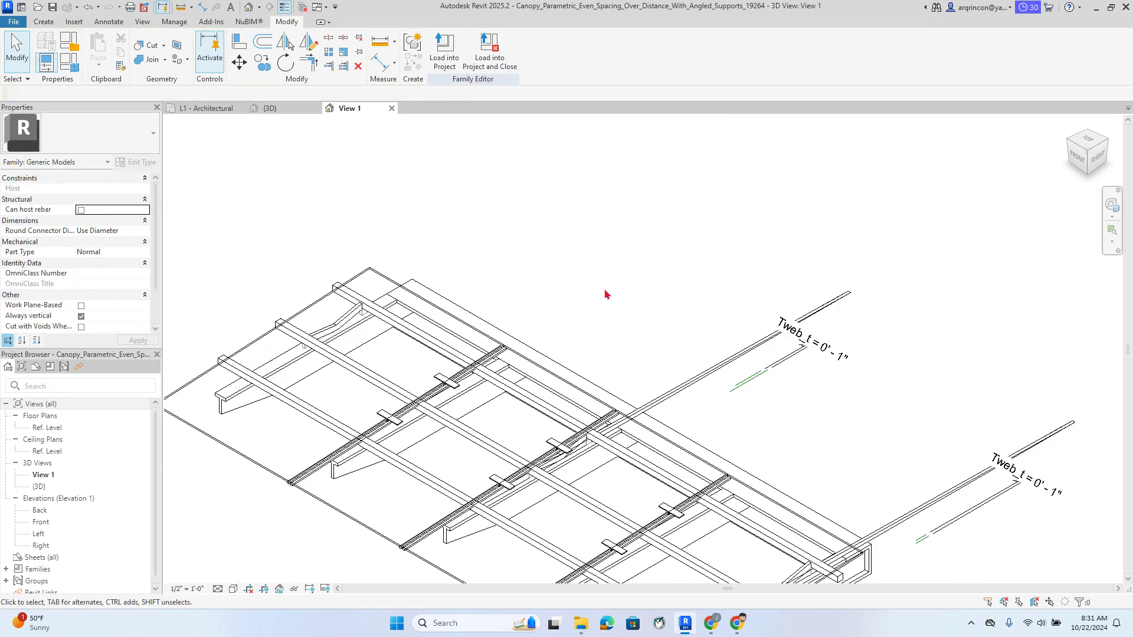
pyautogui.click(717, 369)
pyautogui.press('Delete')
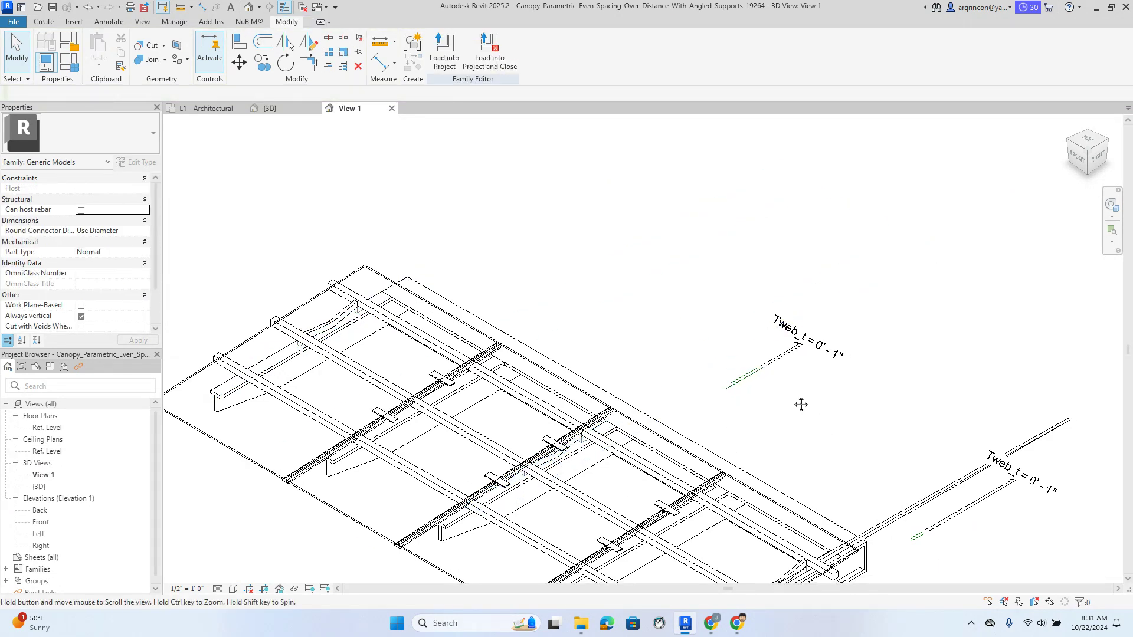
# Delete the angled rod by the second Tweb_t label and reload the family, overwriting the existing version
pyautogui.moveTo(802, 405); pyautogui.dragTo(659, 297, button='middle')
pyautogui.scroll(-1, 795, 376)
pyautogui.click(793, 382)
pyautogui.press('Delete')
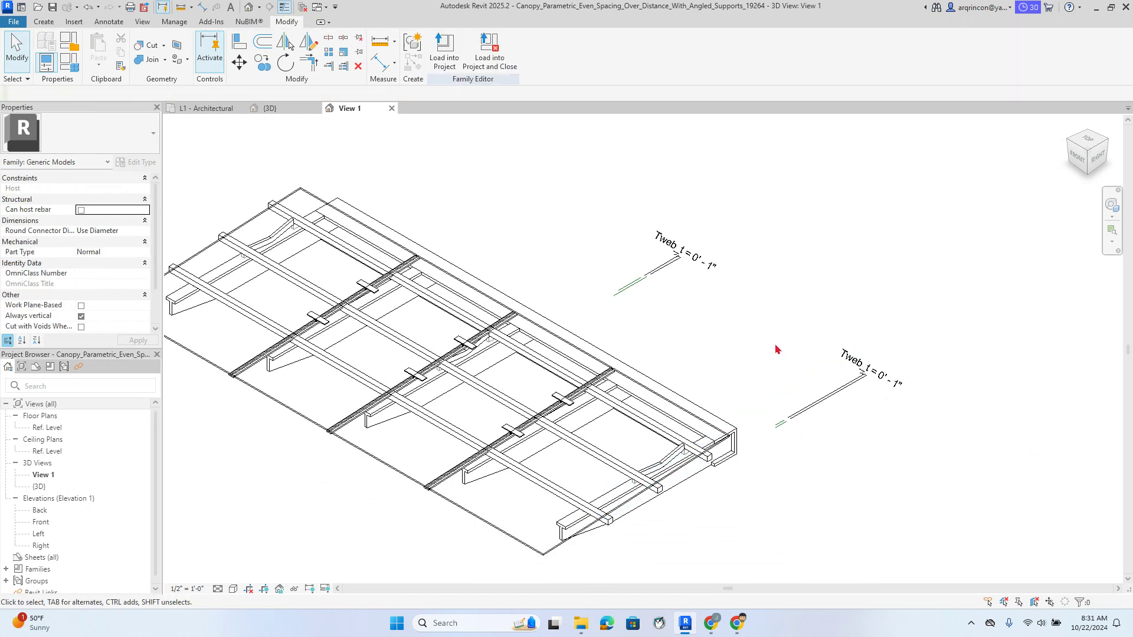
pyautogui.click(444, 53)
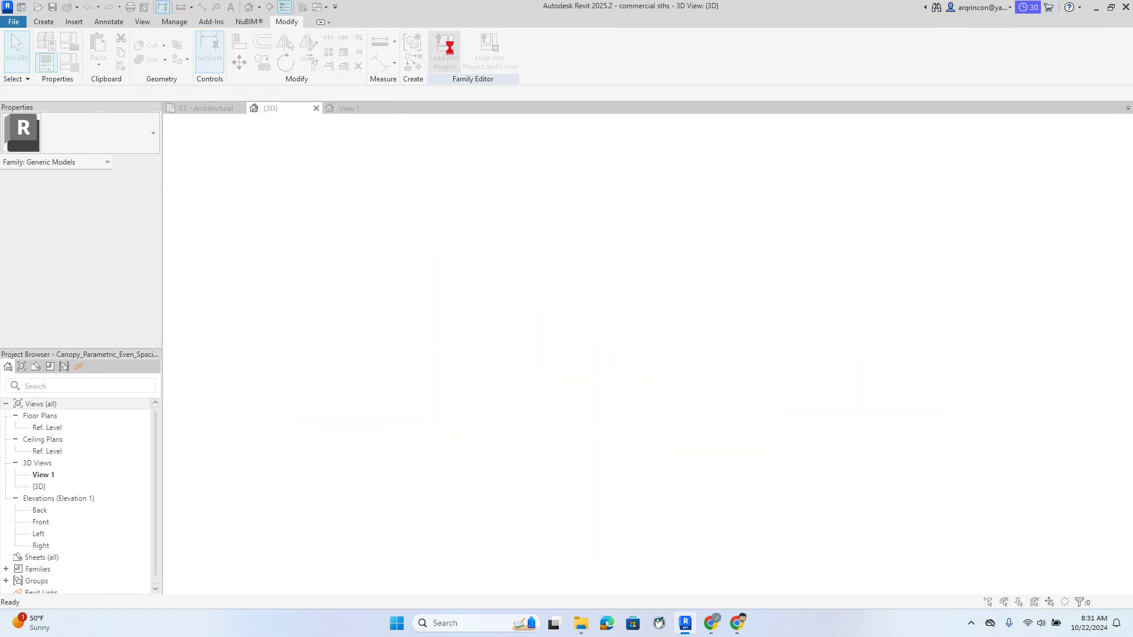
pyautogui.click(534, 293)
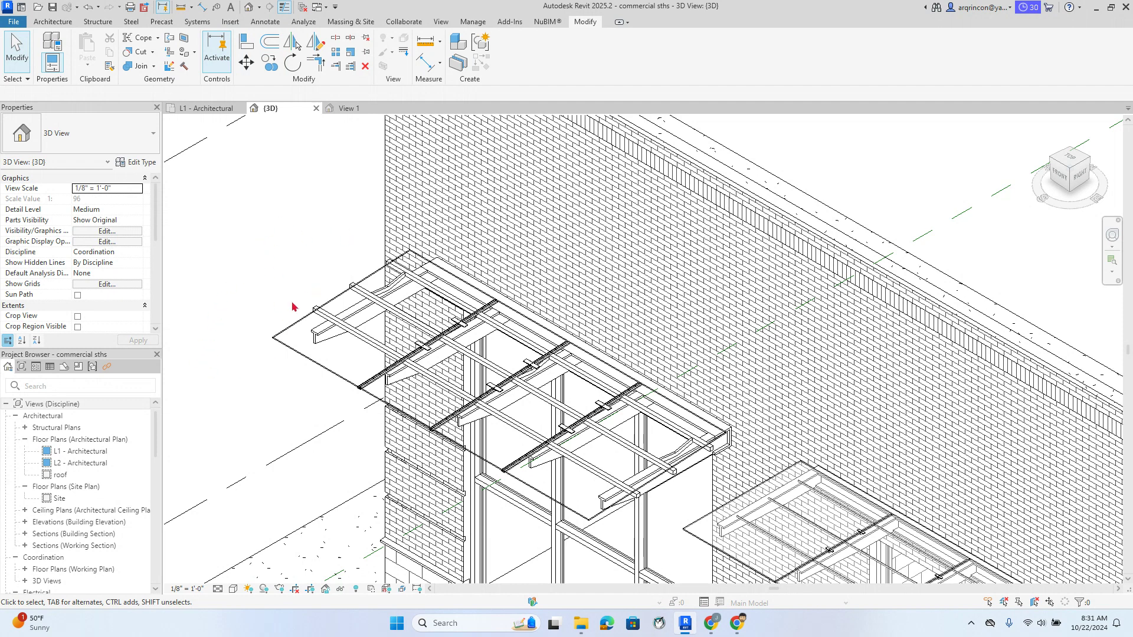
# Inspect the rod-free canopy above the storefront, then bring up its type properties via Edit Type
pyautogui.click(354, 305)
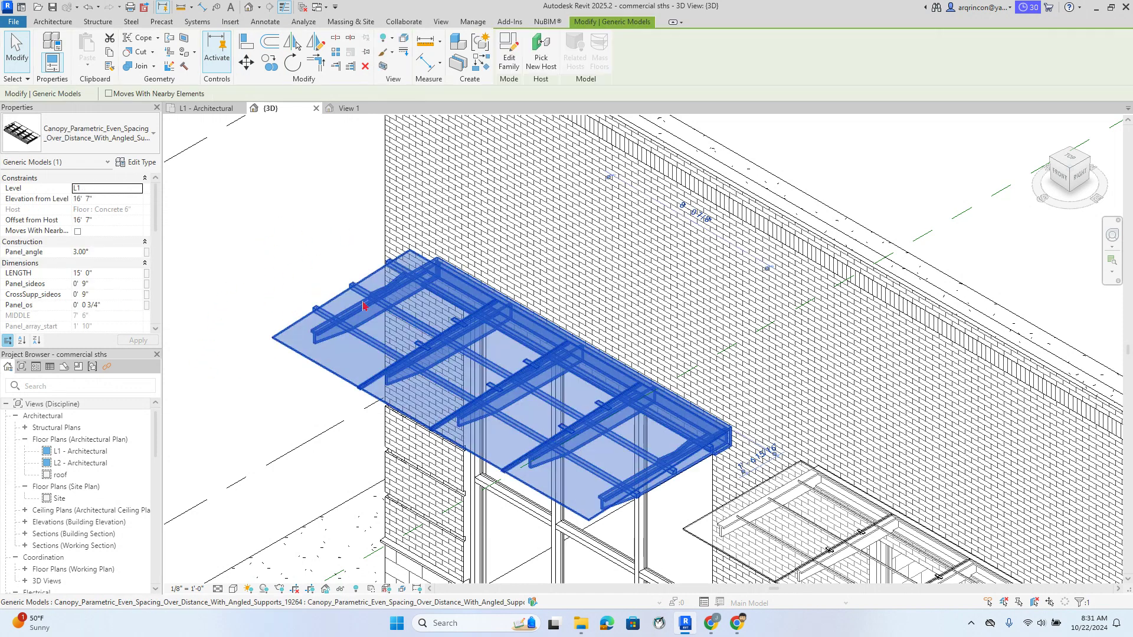
pyautogui.click(232, 406)
pyautogui.scroll(-1, 242, 402)
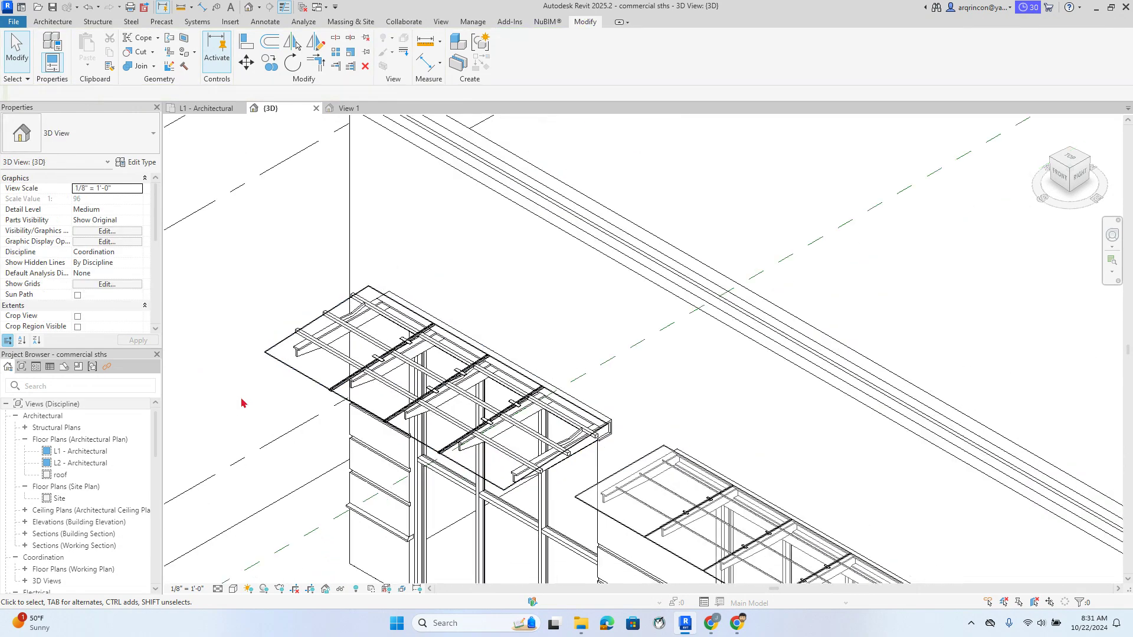
pyautogui.moveTo(242, 401); pyautogui.dragTo(264, 311, button='middle')
pyautogui.scroll(1, 256, 302)
pyautogui.scroll(2, 265, 314)
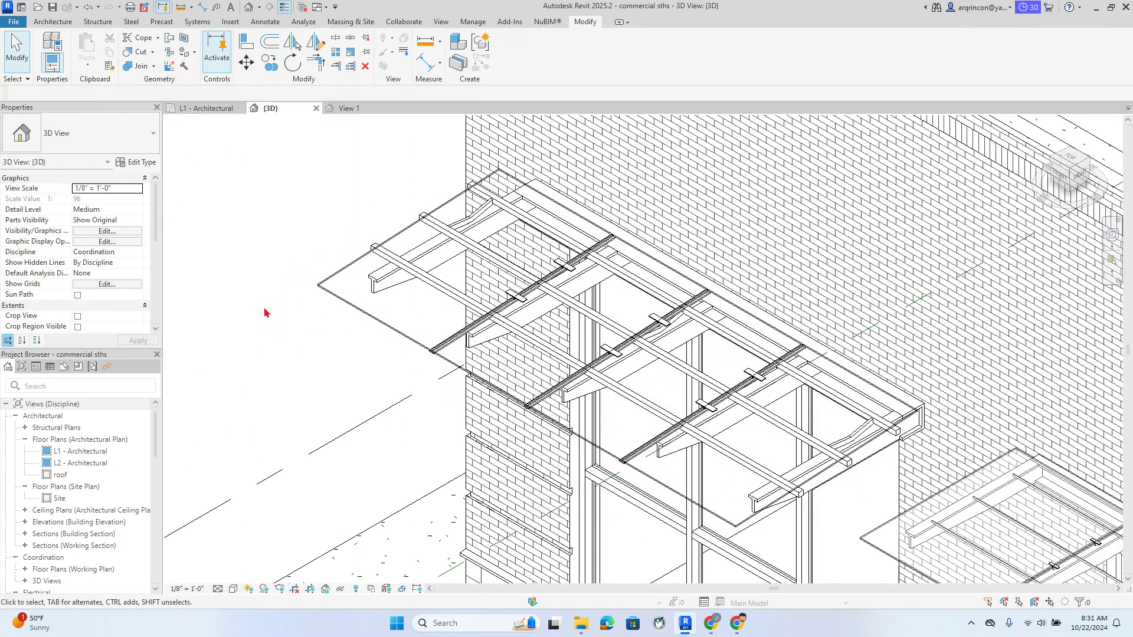
pyautogui.click(334, 298)
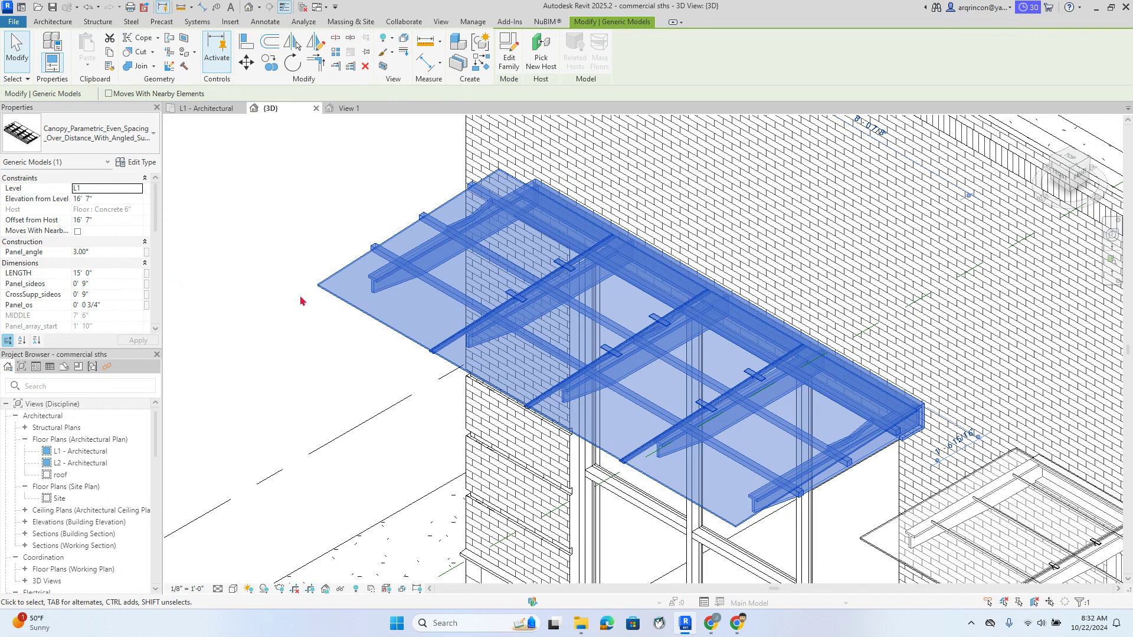
pyautogui.click(152, 164)
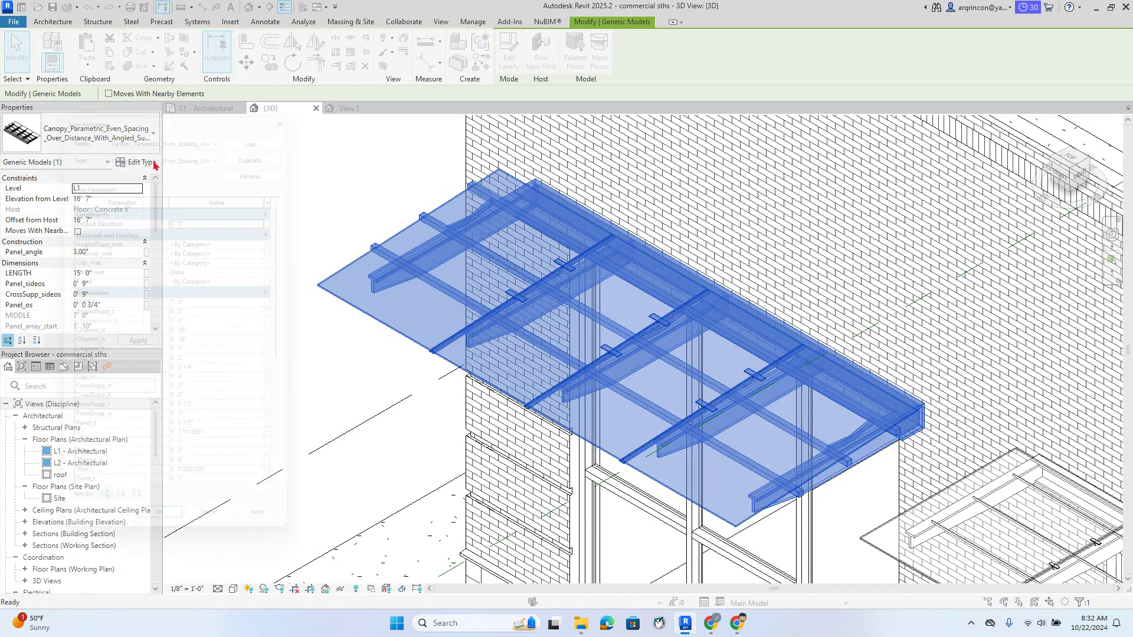
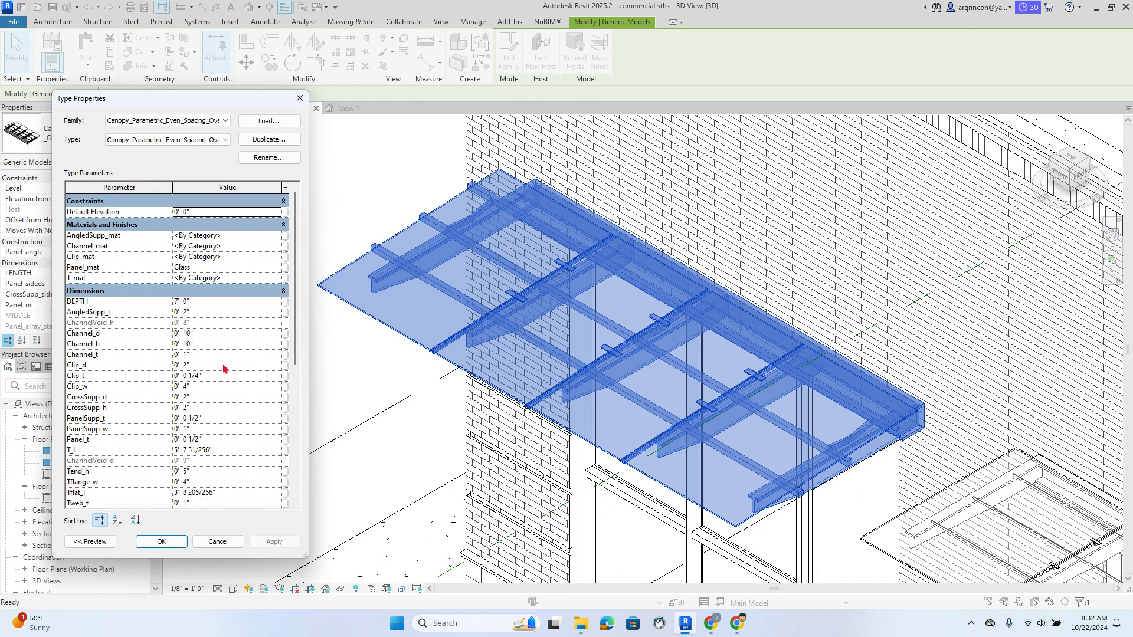
# Close the glass canopy's Type Properties with Cancel, leaving its parameters unchanged
pyautogui.scroll(-1, 225, 369)
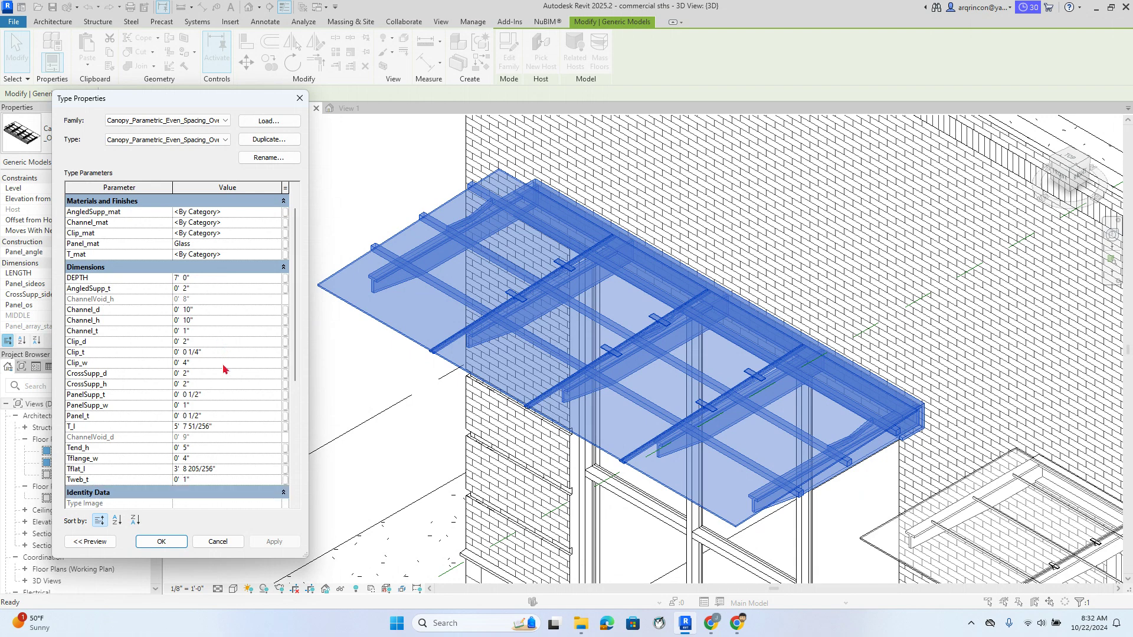
pyautogui.scroll(-1, 125, 372)
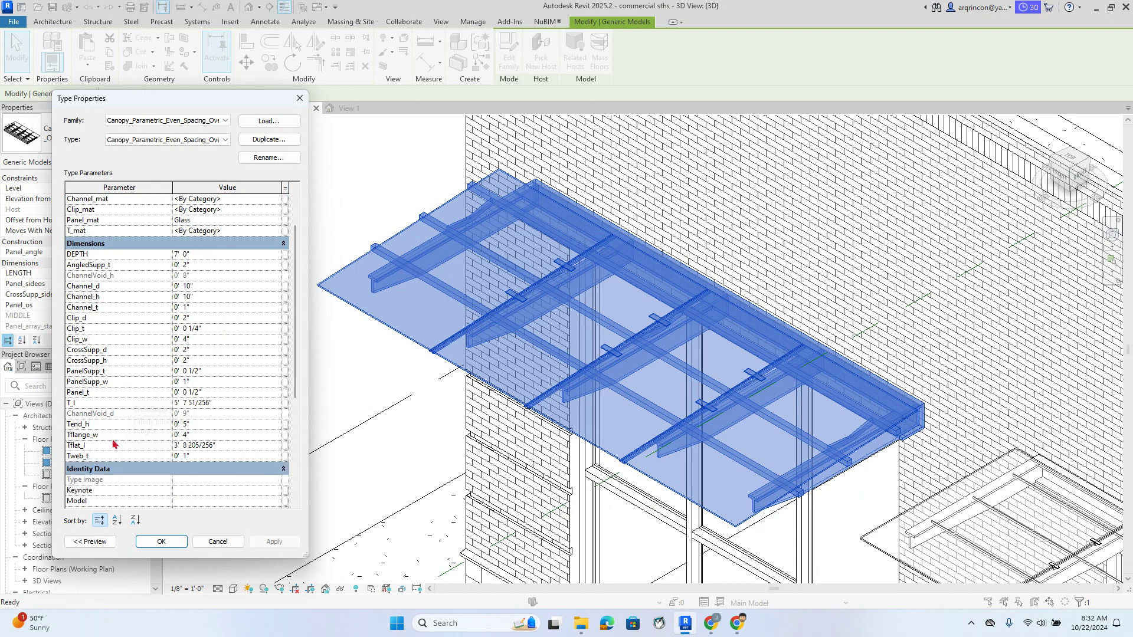
pyautogui.click(320, 337)
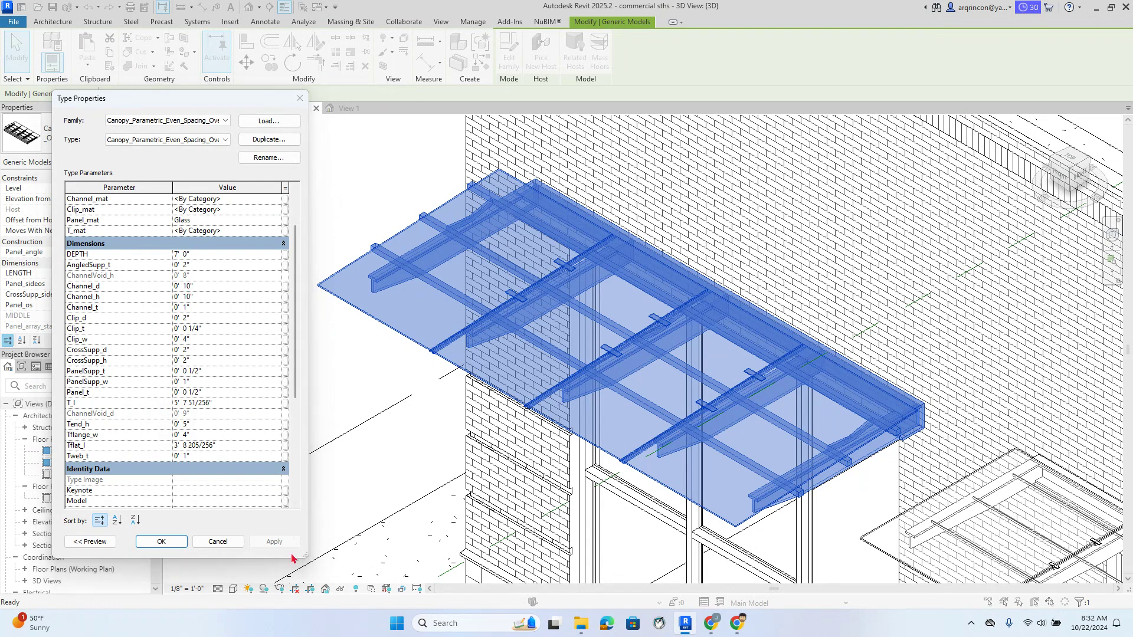
pyautogui.click(227, 545)
# Deselect the canopy and zoom out of the 3D view
pyautogui.click(325, 478)
pyautogui.scroll(-2, 348, 464)
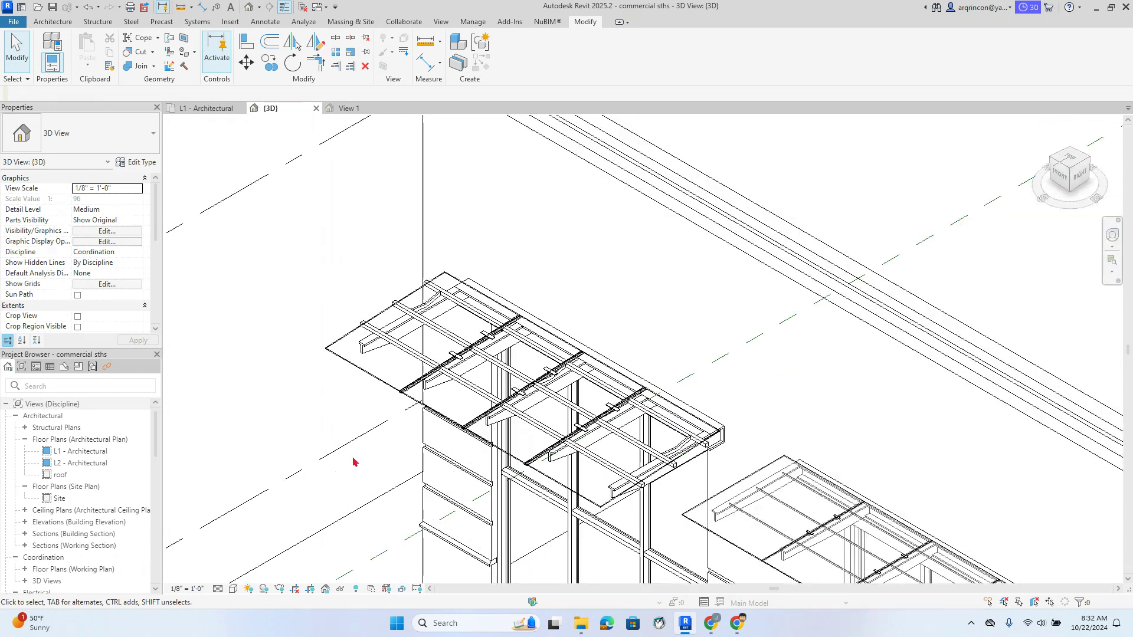
pyautogui.scroll(-2, 348, 451)
pyautogui.scroll(-4, 319, 322)
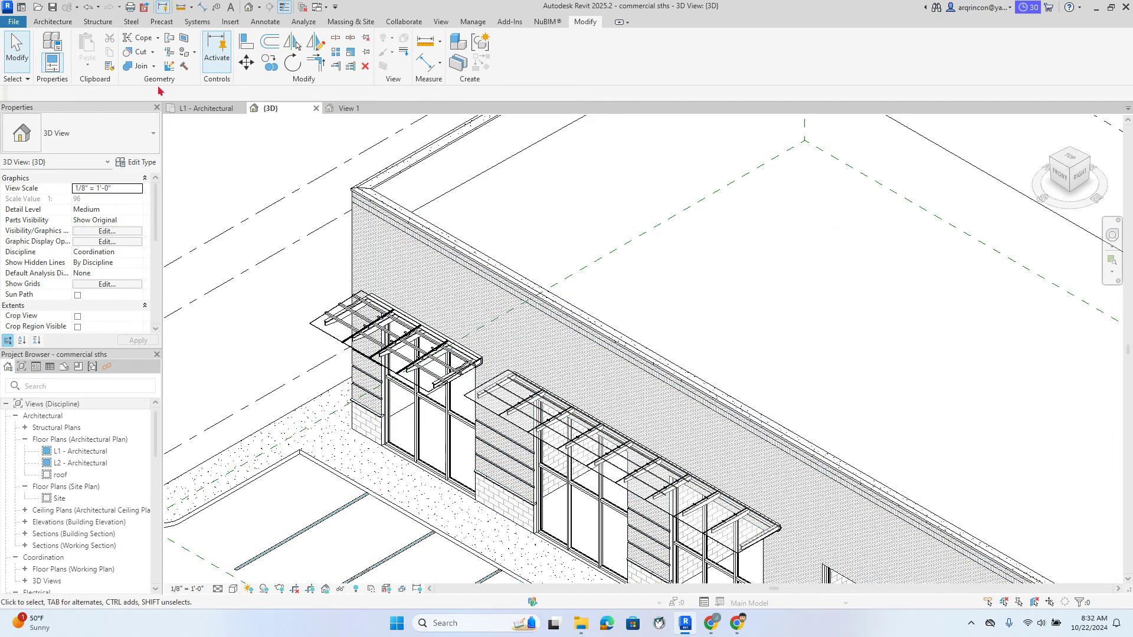
# Create Model Text, replacing the default text with 'COFFEE PLACE'
pyautogui.click(53, 22)
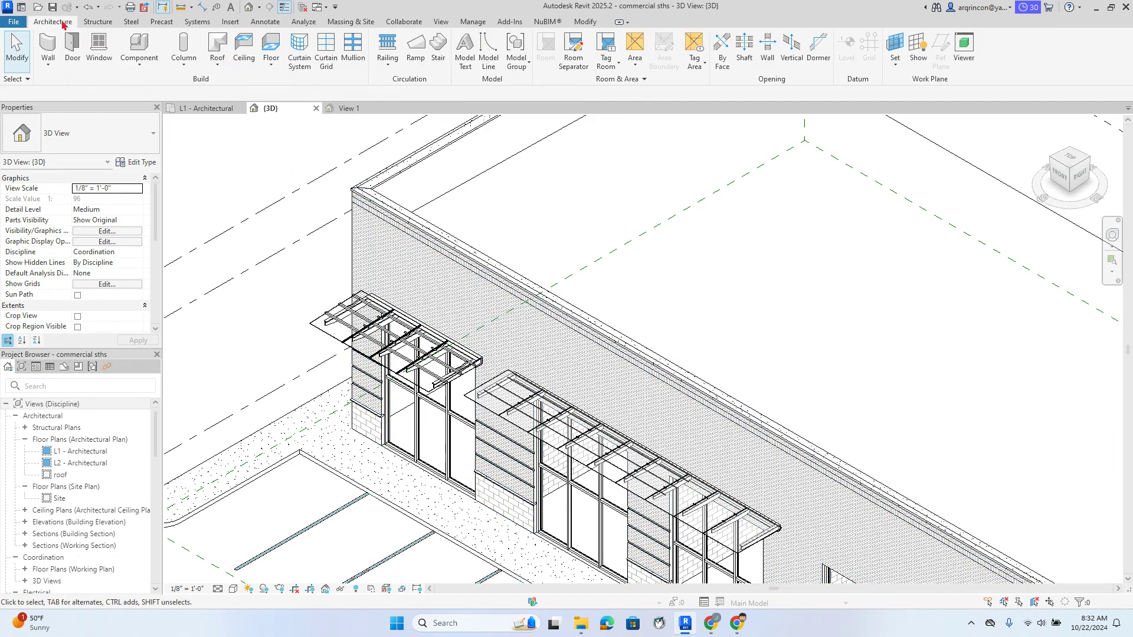
pyautogui.click(470, 66)
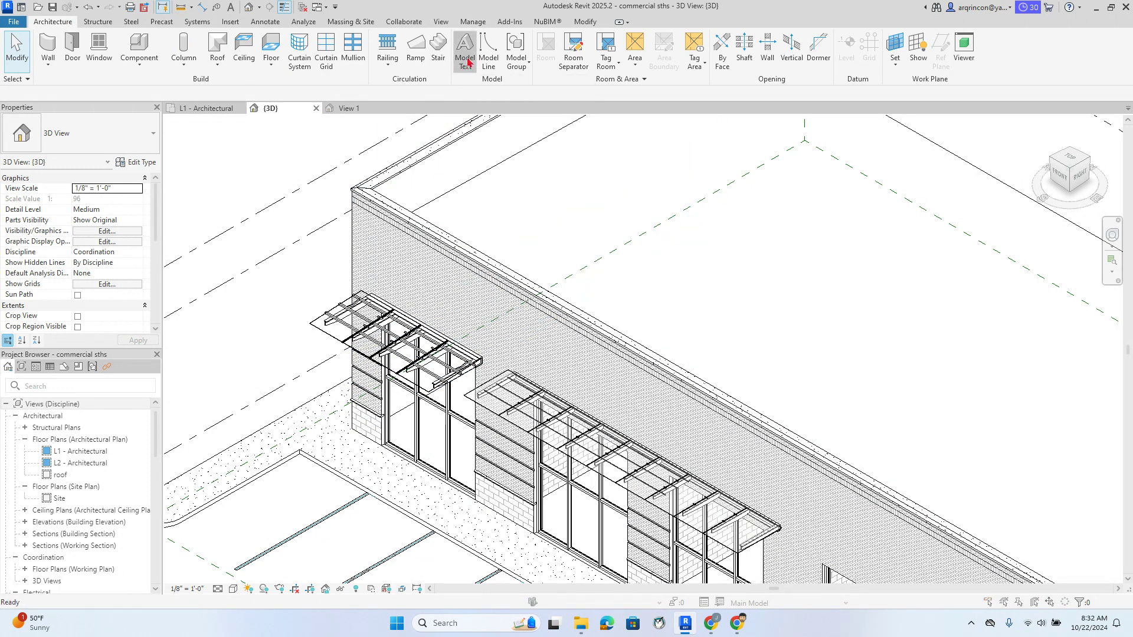
pyautogui.click(527, 243)
pyautogui.moveTo(552, 239); pyautogui.dragTo(442, 233)
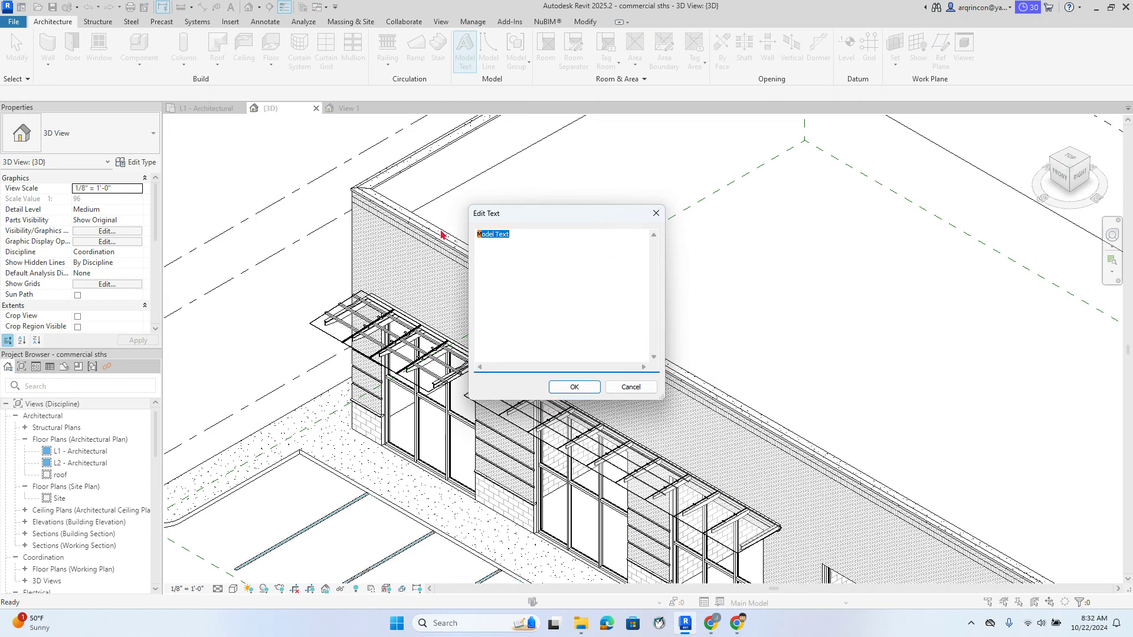
pyautogui.write('C')
pyautogui.write('OFFEE PLACE')
pyautogui.click(574, 387)
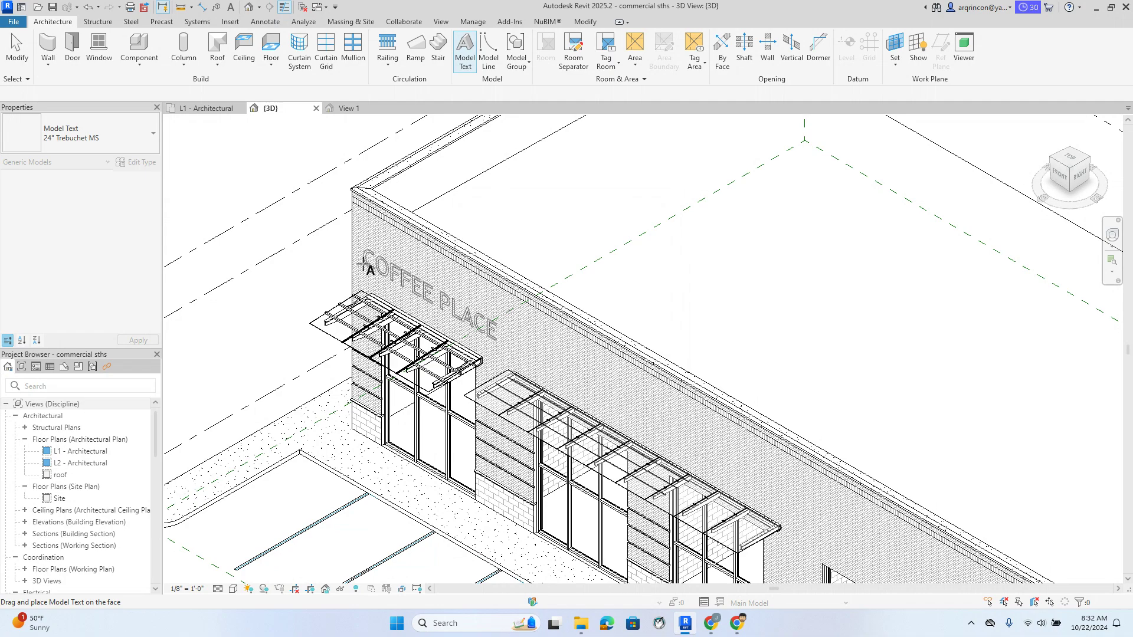
# Place the COFFEE PLACE model text on the brick wall
pyautogui.click(365, 265)
pyautogui.scroll(2, 391, 271)
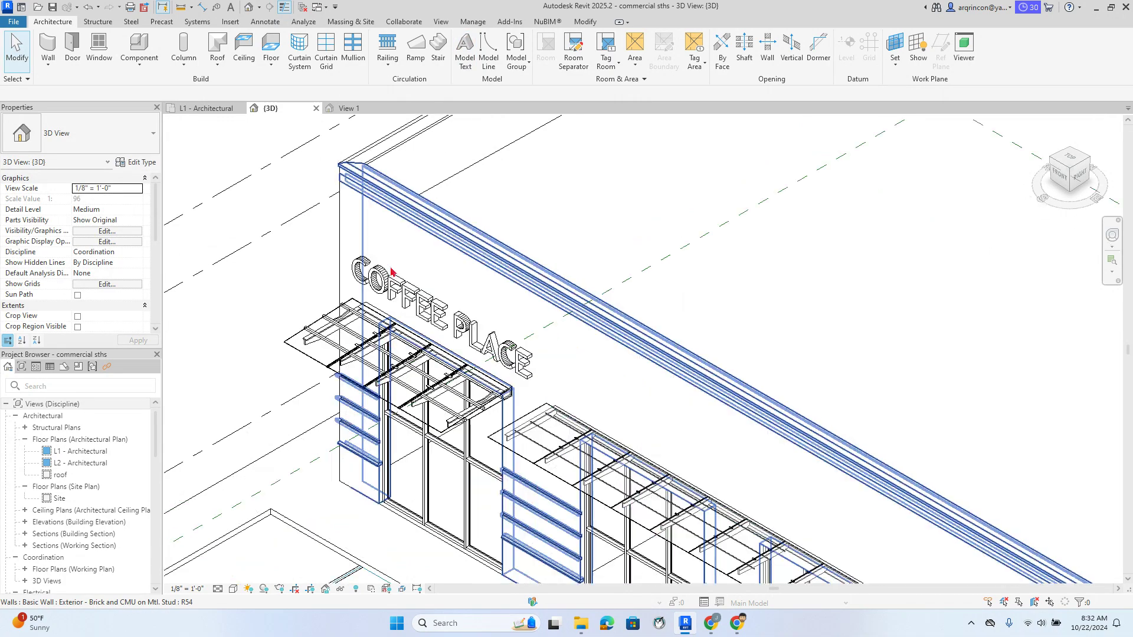
pyautogui.scroll(5, 392, 271)
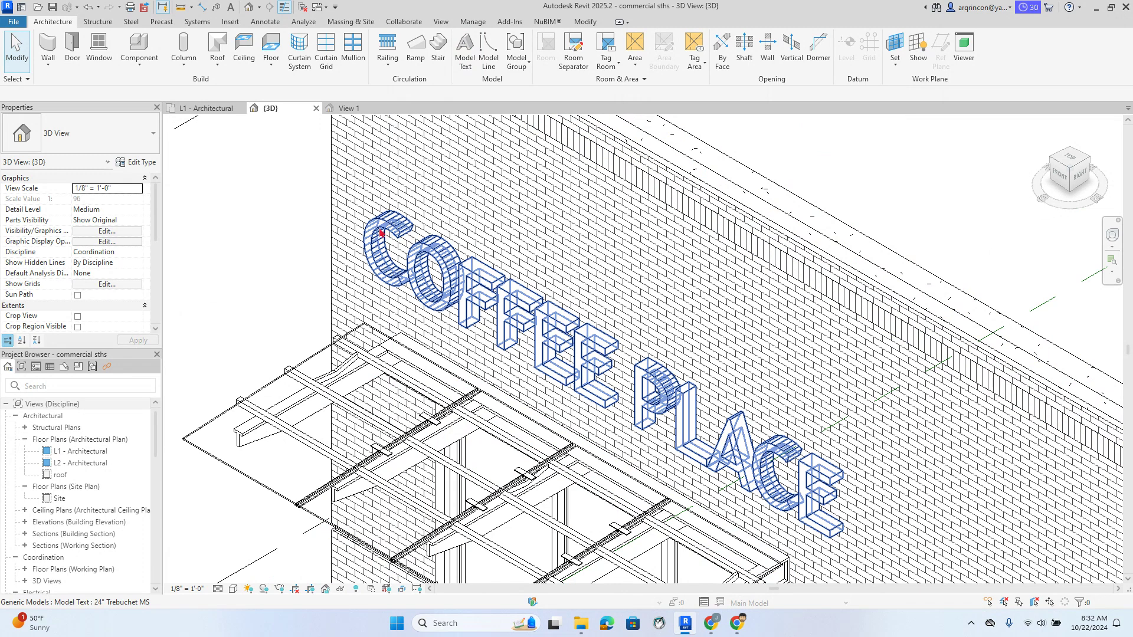
# Change the sign's Depth from 0' 6" to 0' 4" and apply it
pyautogui.click(382, 233)
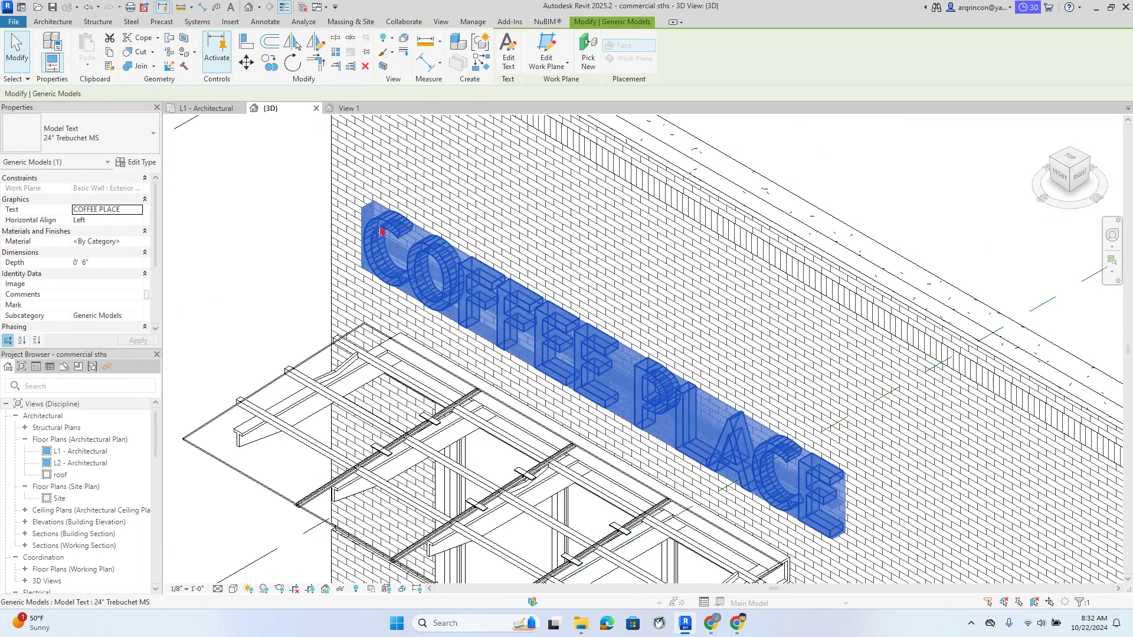
pyautogui.click(93, 262)
pyautogui.moveTo(93, 262); pyautogui.dragTo(59, 267)
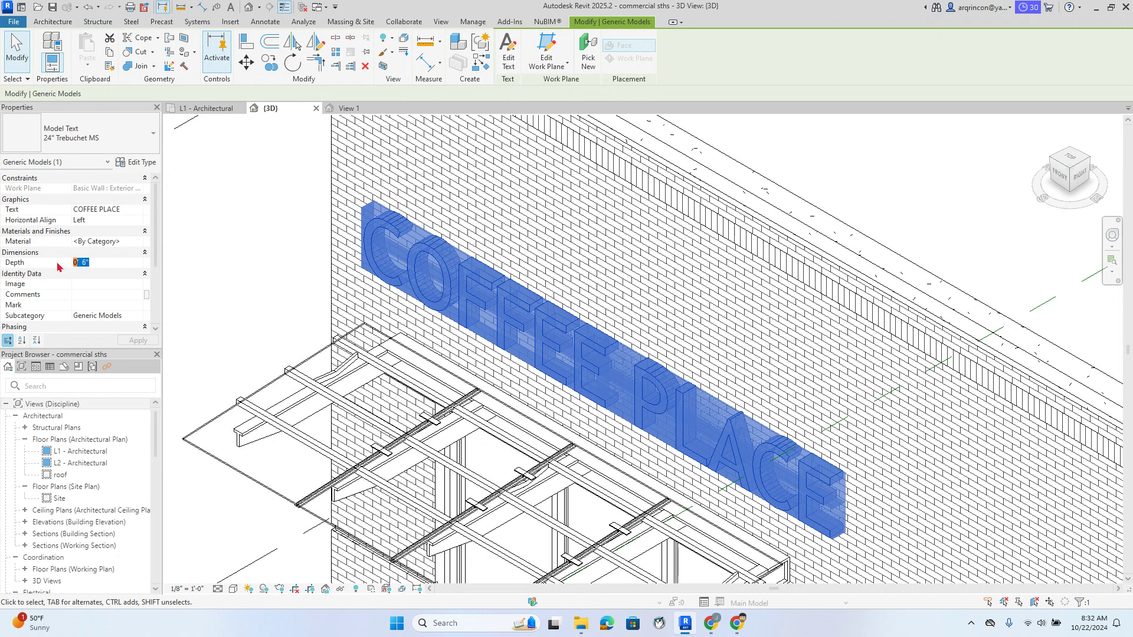
pyautogui.write('0')
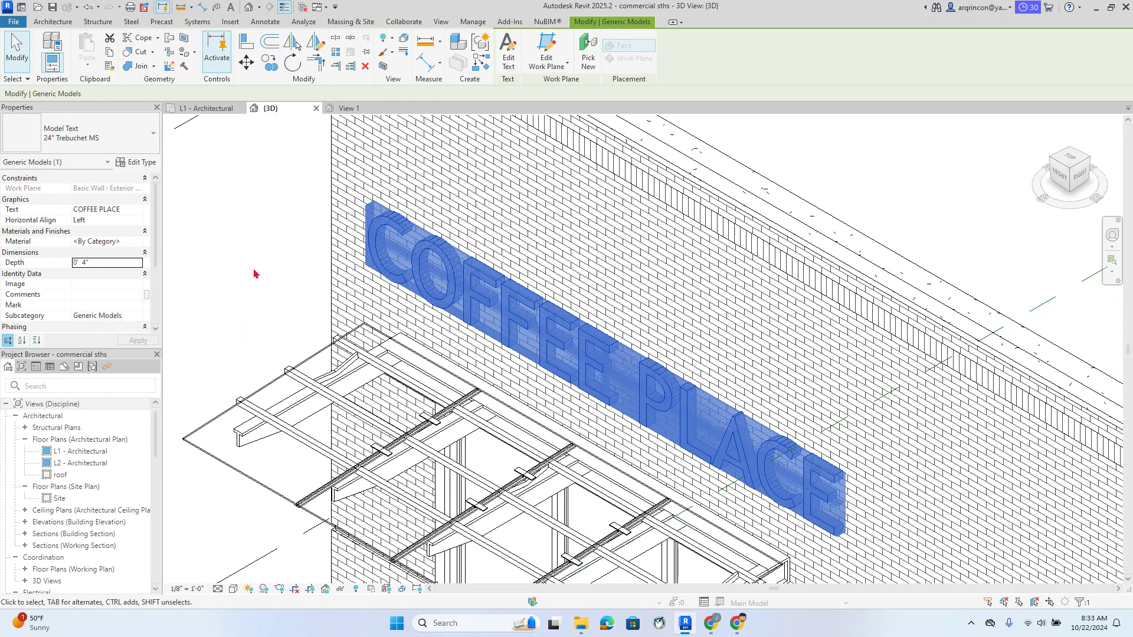
pyautogui.click(254, 272)
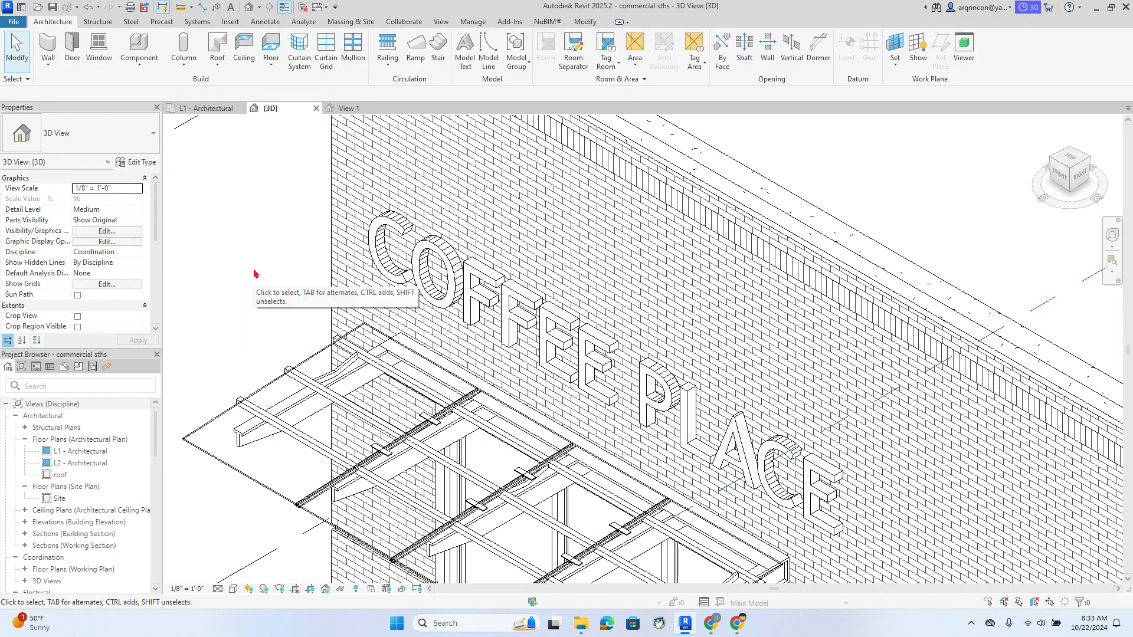
pyautogui.click(399, 228)
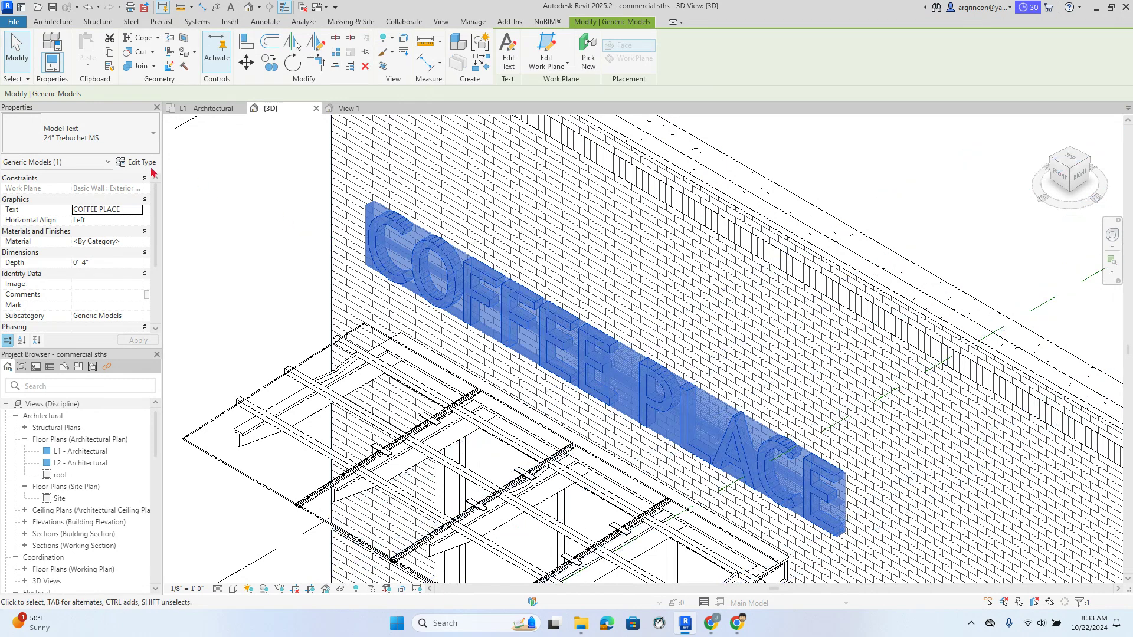
pyautogui.click(131, 163)
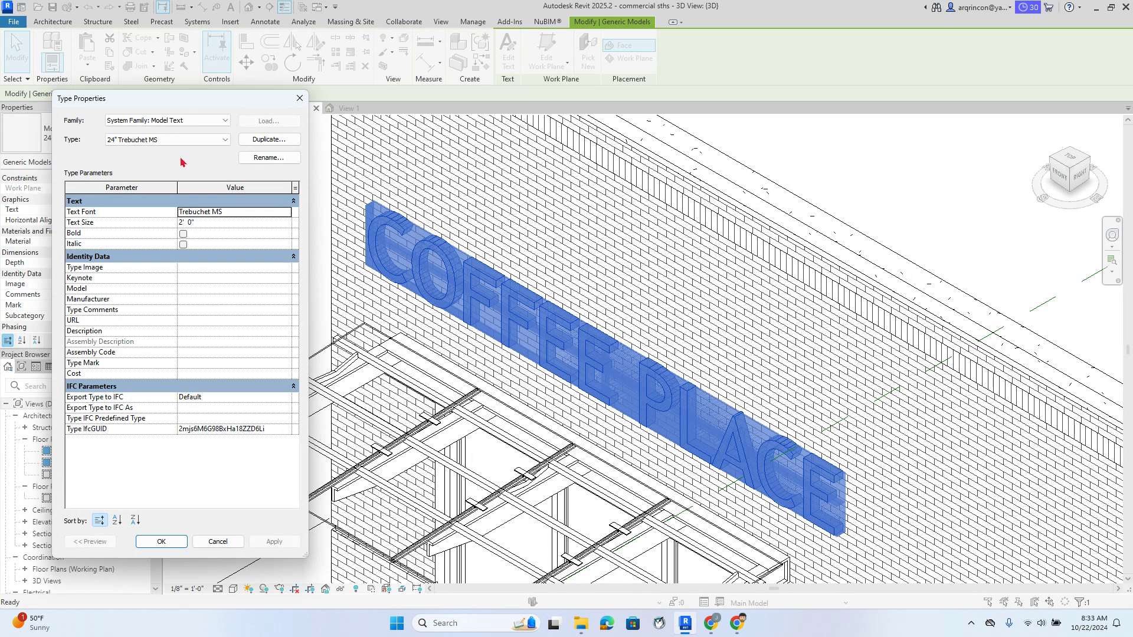
# Try the UniversalMath1 BT and then Verdana fonts on the sign, applying each
pyautogui.click(236, 214)
pyautogui.click(287, 211)
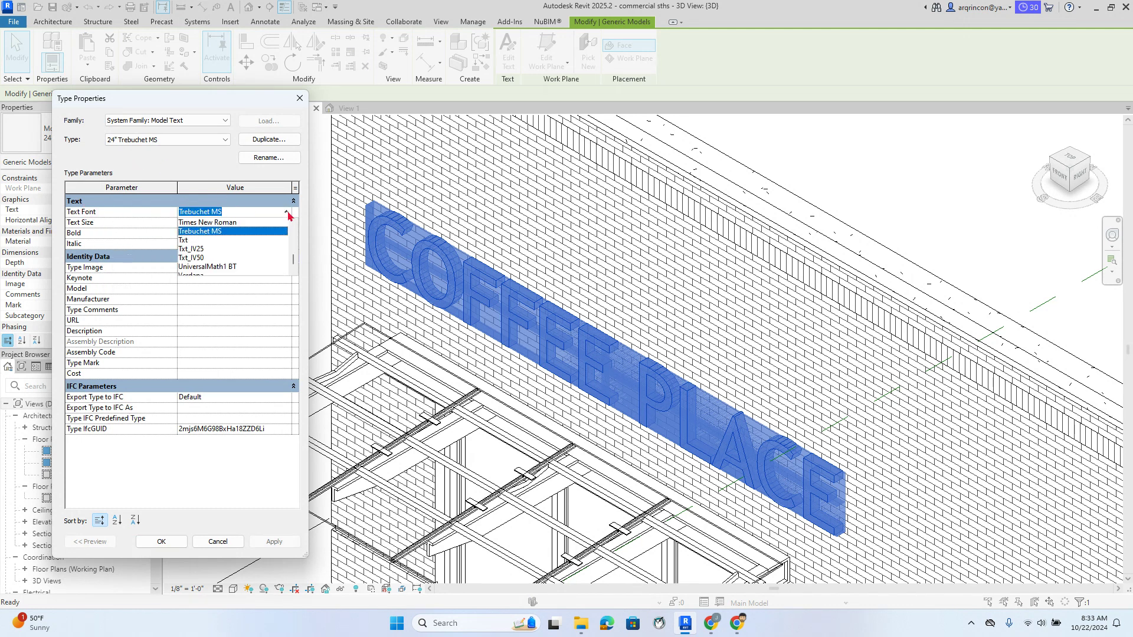
pyautogui.scroll(-1, 240, 242)
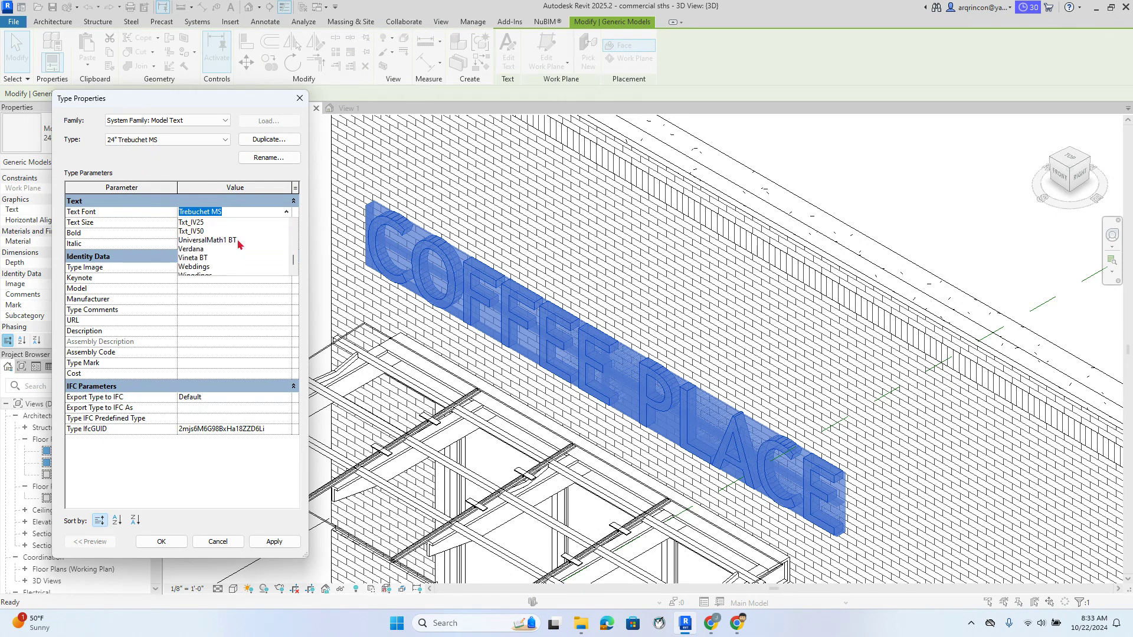
pyautogui.click(224, 240)
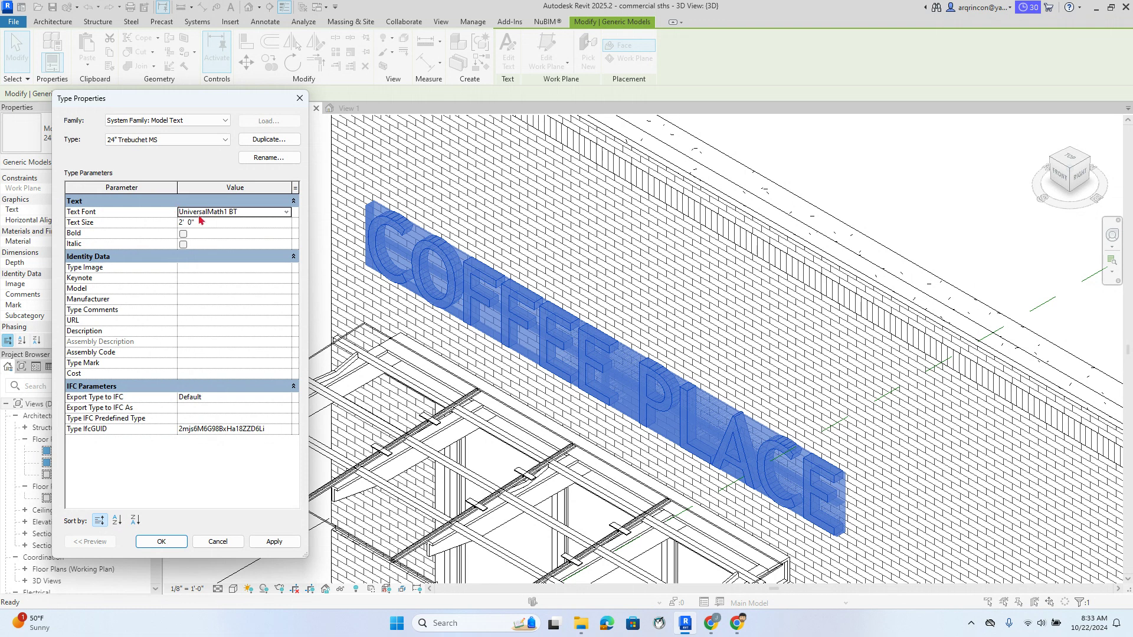
pyautogui.click(274, 541)
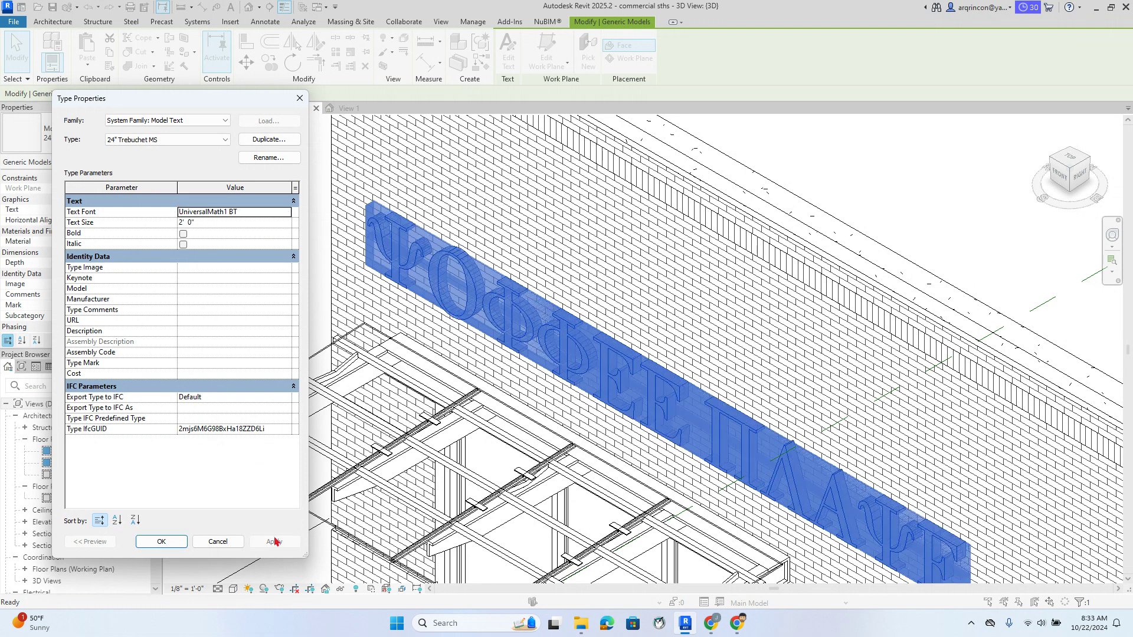
pyautogui.click(278, 214)
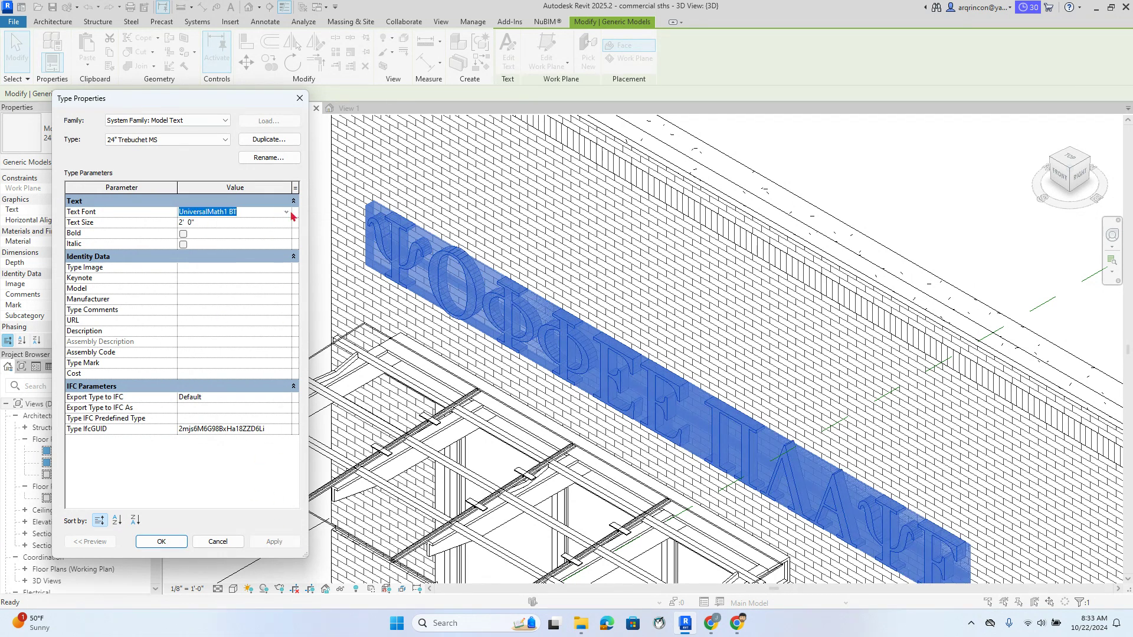
pyautogui.click(286, 213)
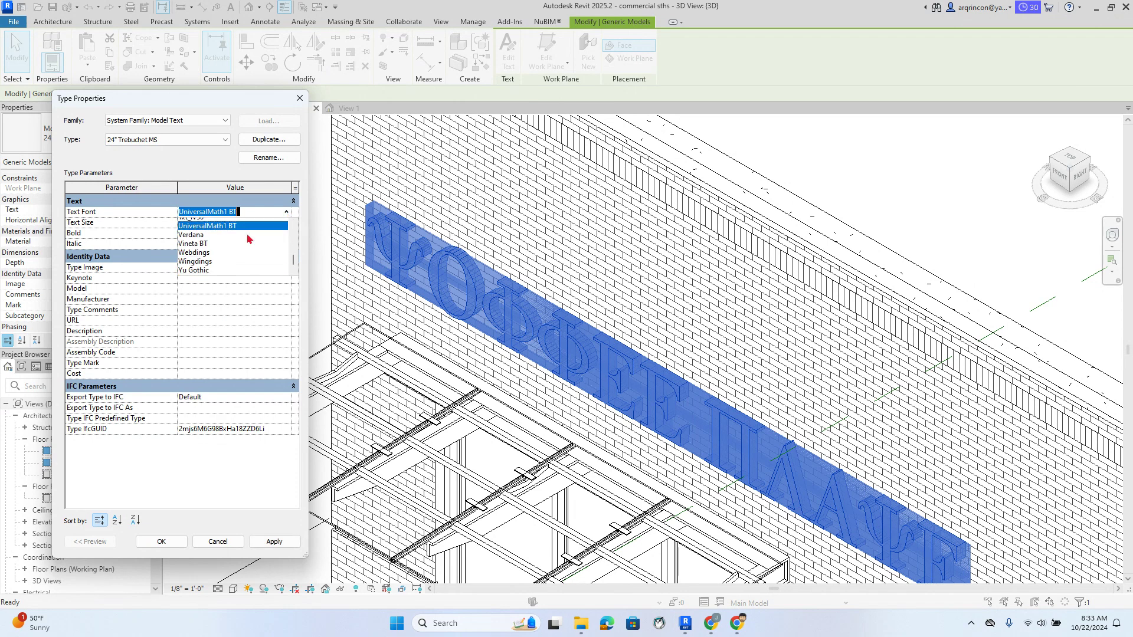
pyautogui.click(248, 235)
pyautogui.click(274, 542)
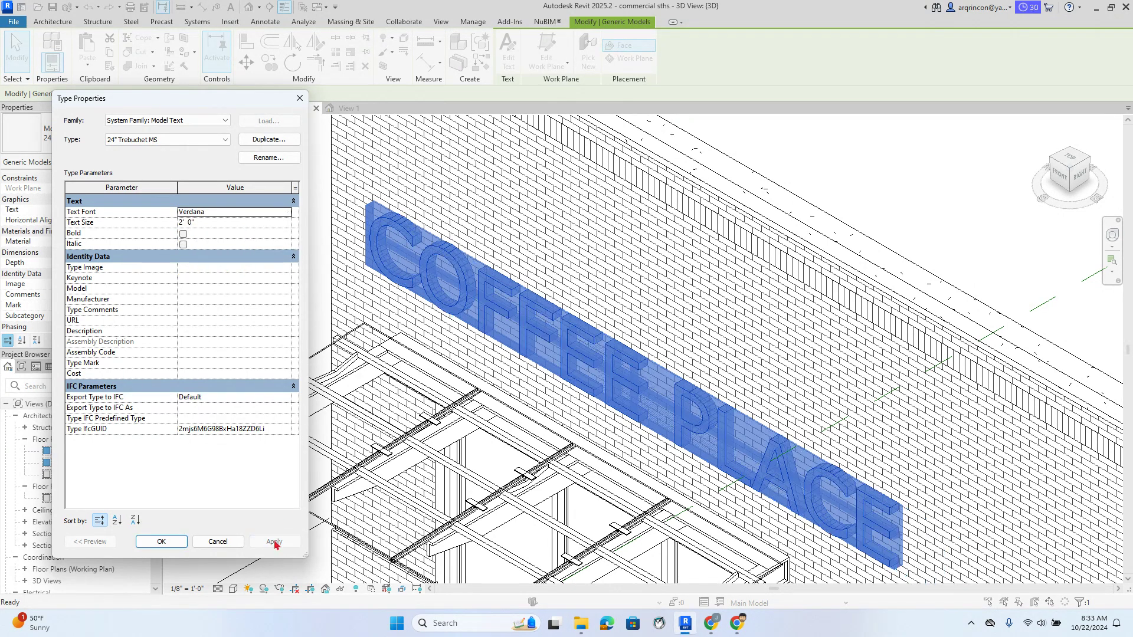
# Switch the sign's Text Font to Ebrima and apply it
pyautogui.click(288, 217)
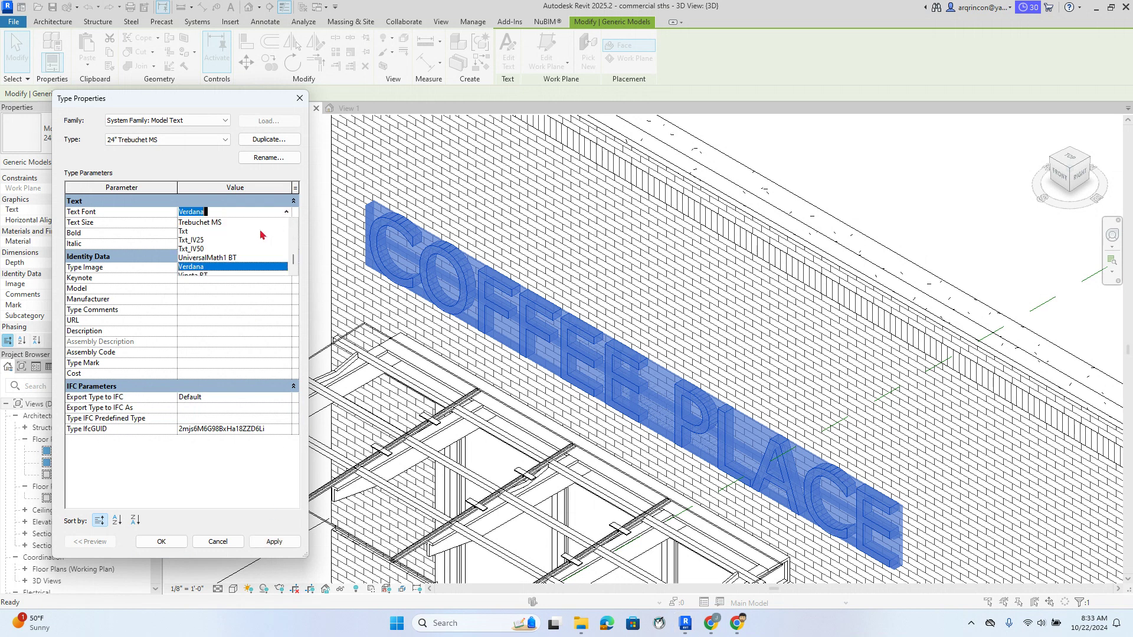
pyautogui.scroll(-4, 242, 240)
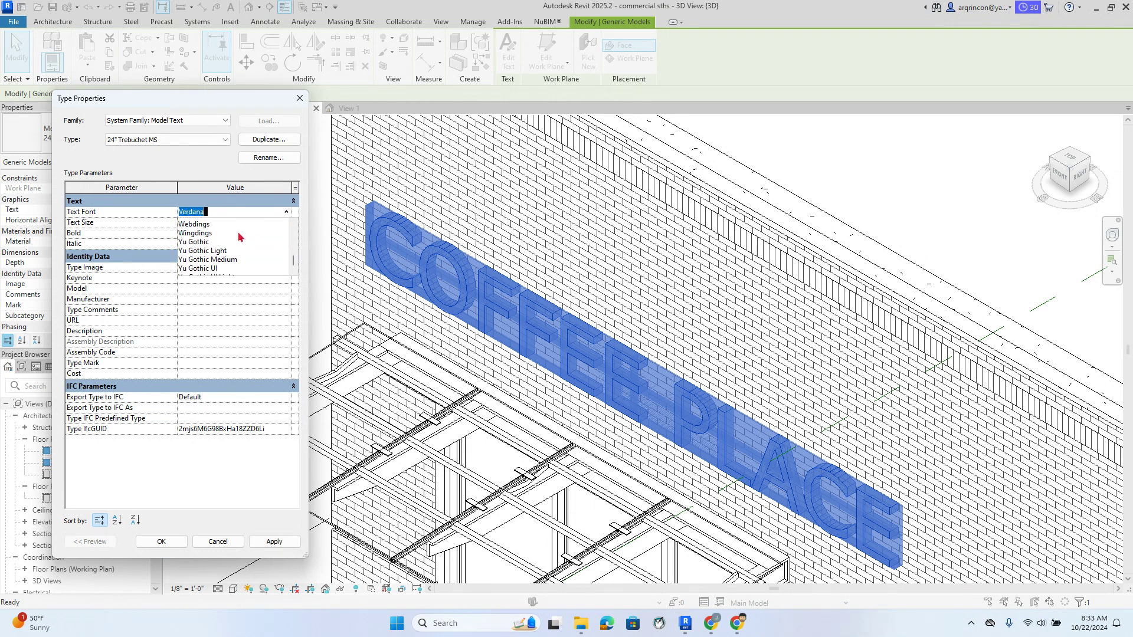
pyautogui.scroll(15, 256, 248)
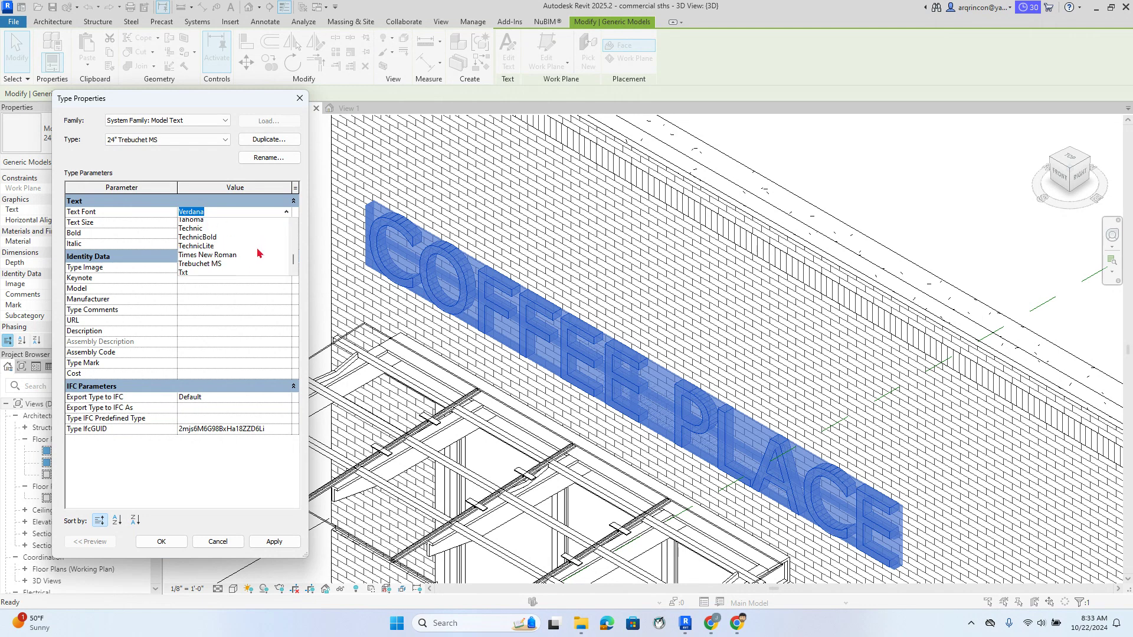
pyautogui.scroll(20, 258, 254)
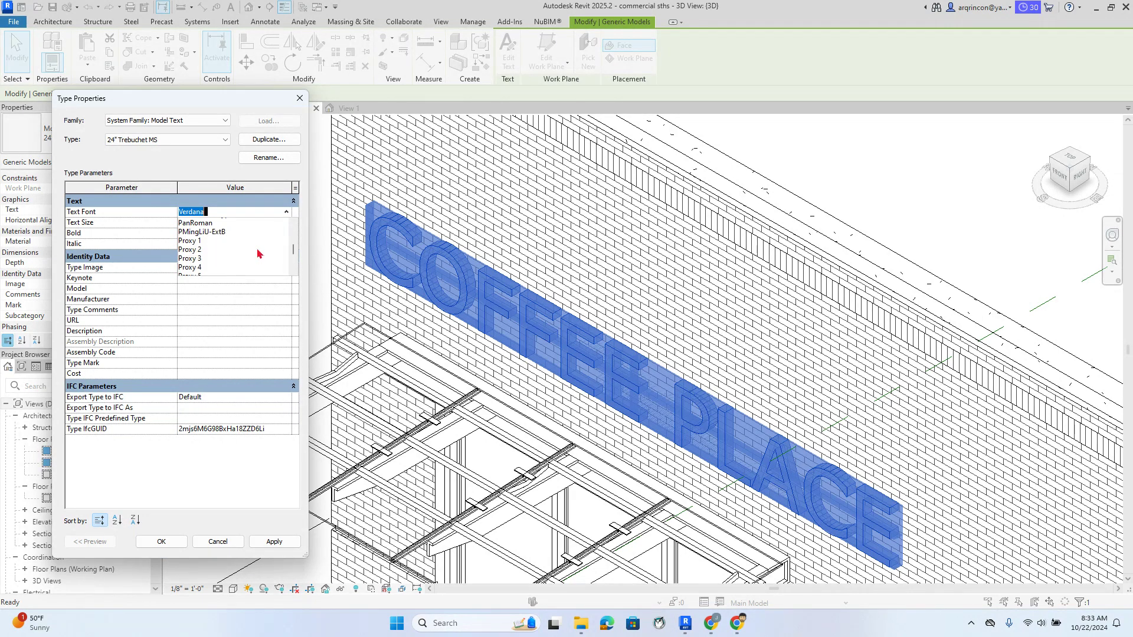
pyautogui.scroll(10, 260, 238)
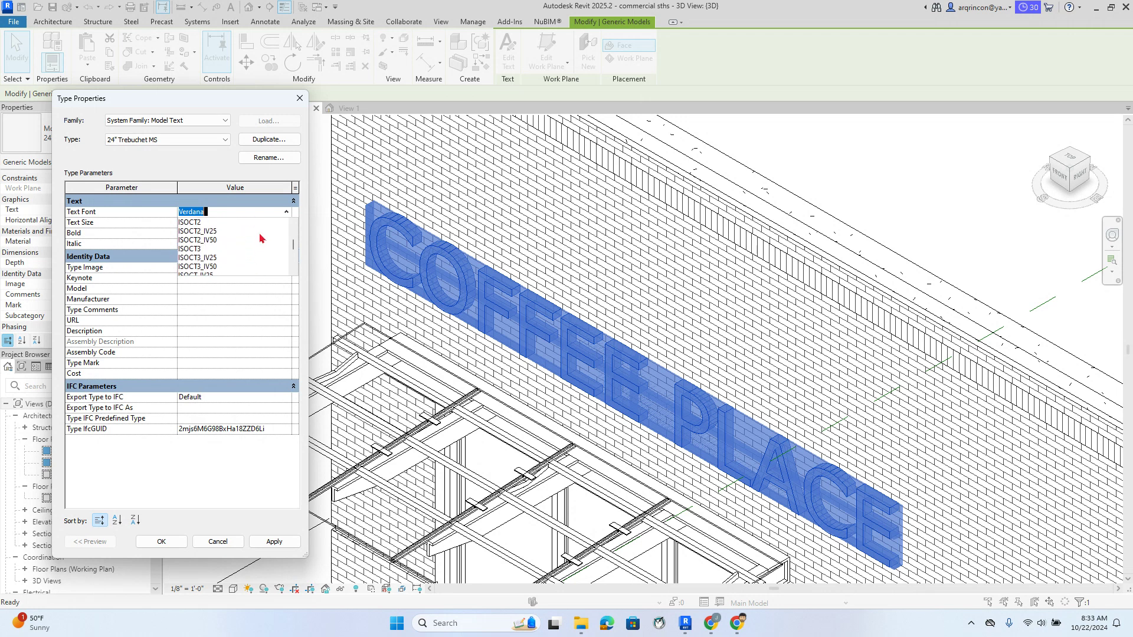
pyautogui.scroll(1, 259, 238)
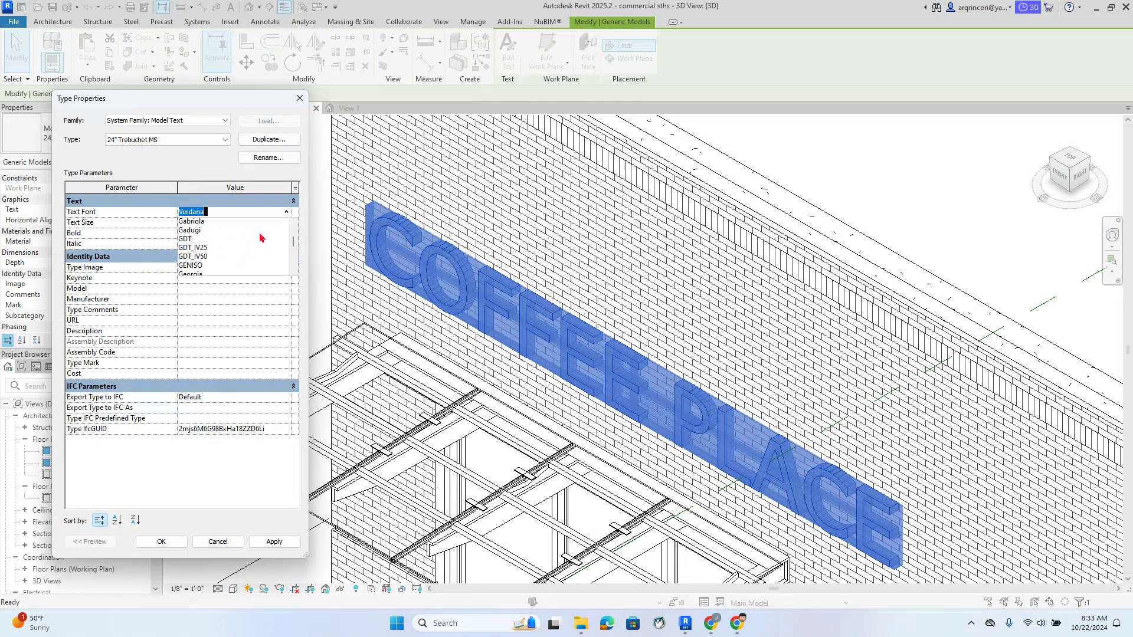
pyautogui.click(190, 231)
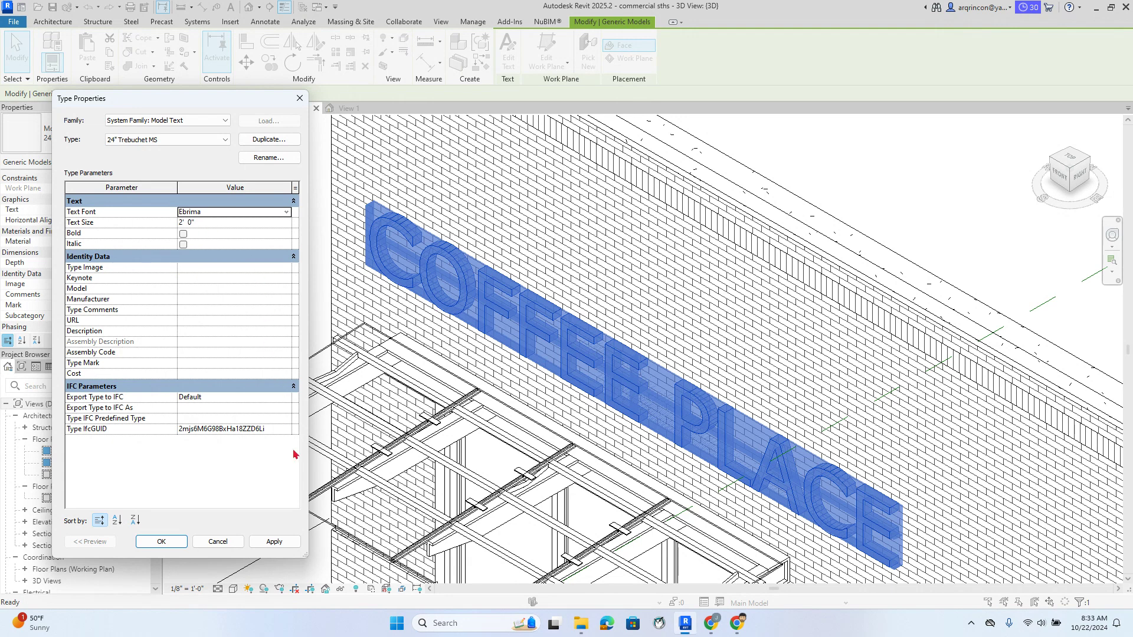
pyautogui.click(277, 542)
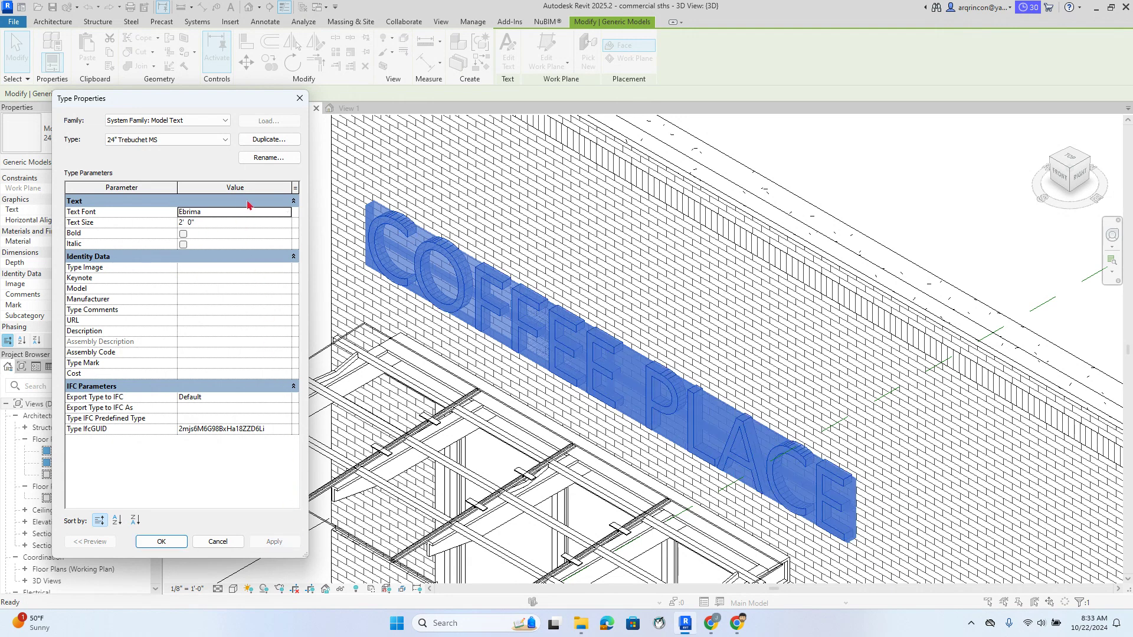
# Set the Text Font to Calibri, apply, and confirm with OK
pyautogui.click(265, 215)
pyautogui.click(286, 212)
pyautogui.scroll(3, 244, 237)
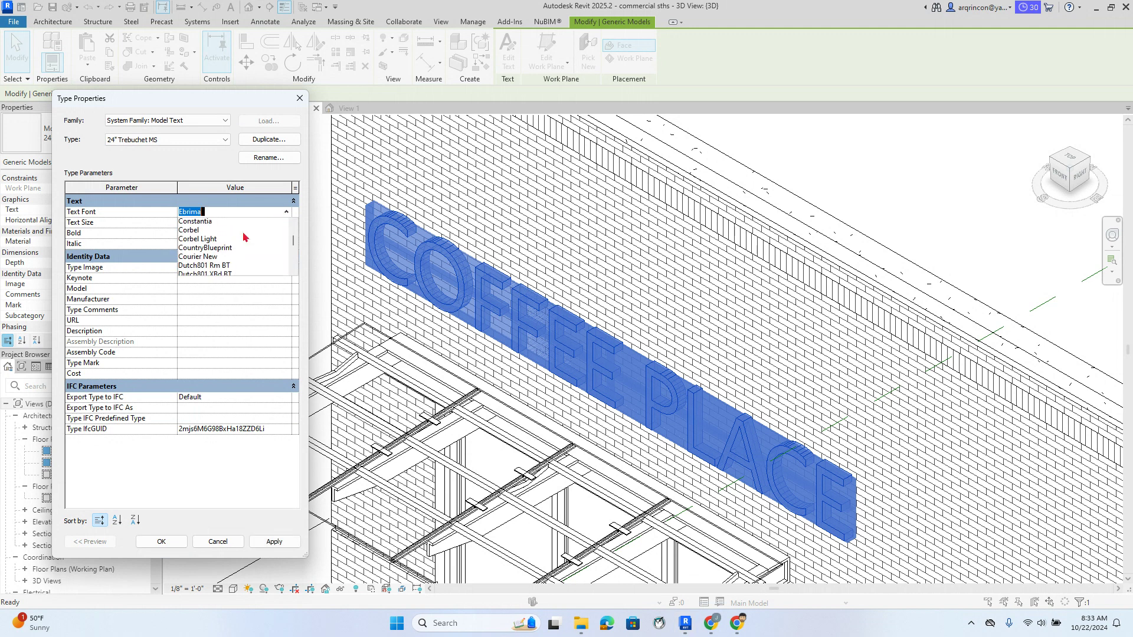
pyautogui.scroll(6, 245, 237)
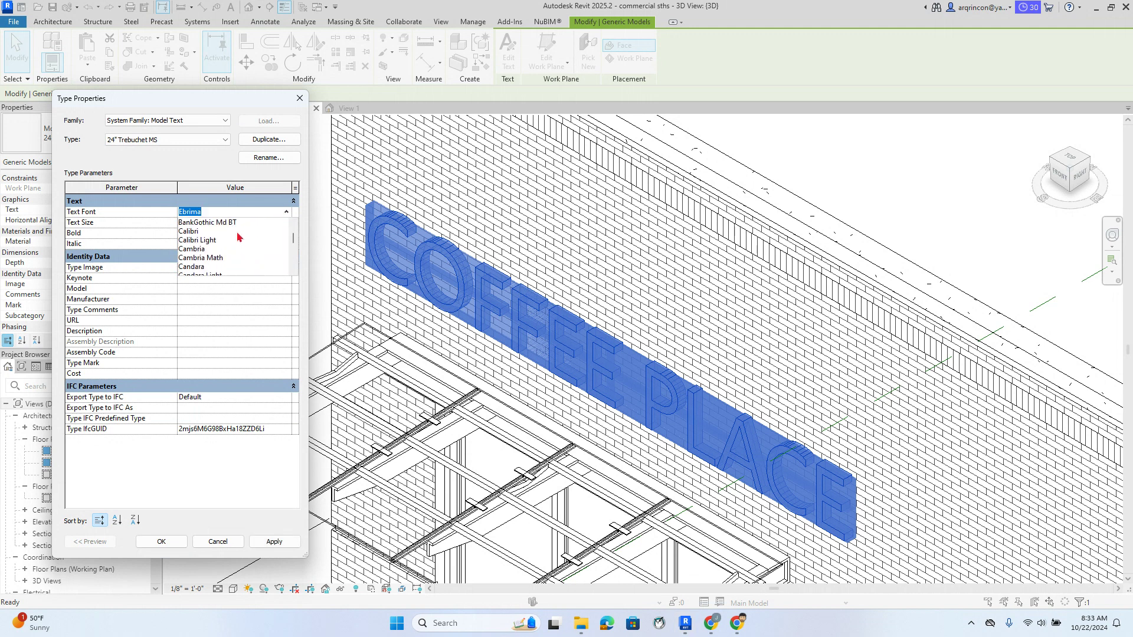
pyautogui.scroll(1, 237, 233)
pyautogui.scroll(-2, 236, 235)
pyautogui.click(192, 233)
pyautogui.click(275, 542)
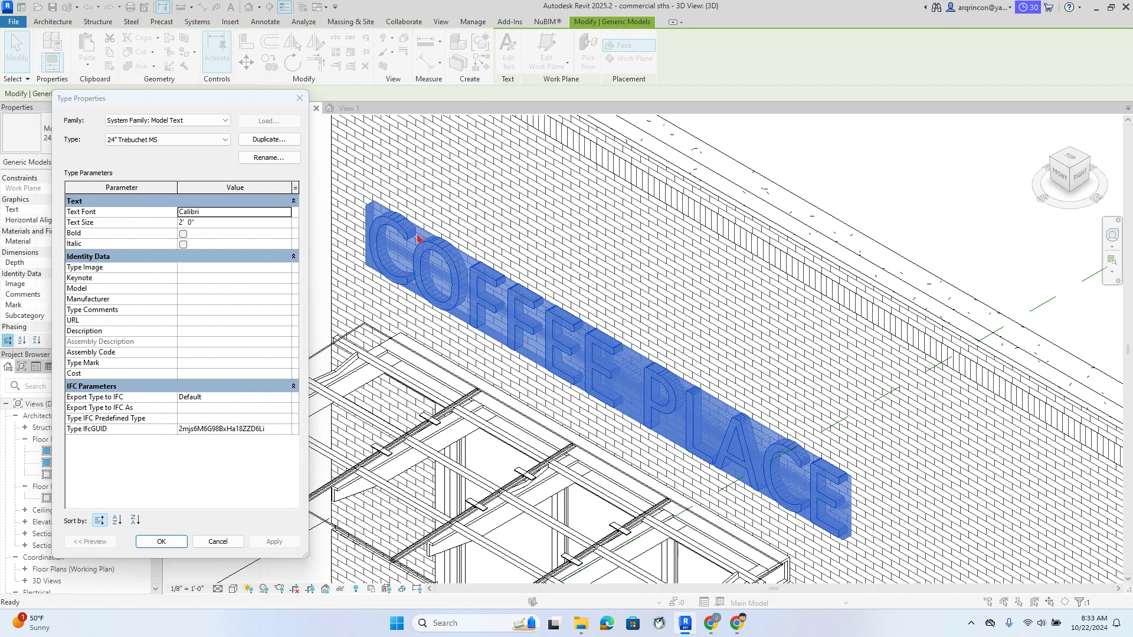
pyautogui.click(158, 540)
# Set the 3D view's visual style to Realistic
pyautogui.click(248, 291)
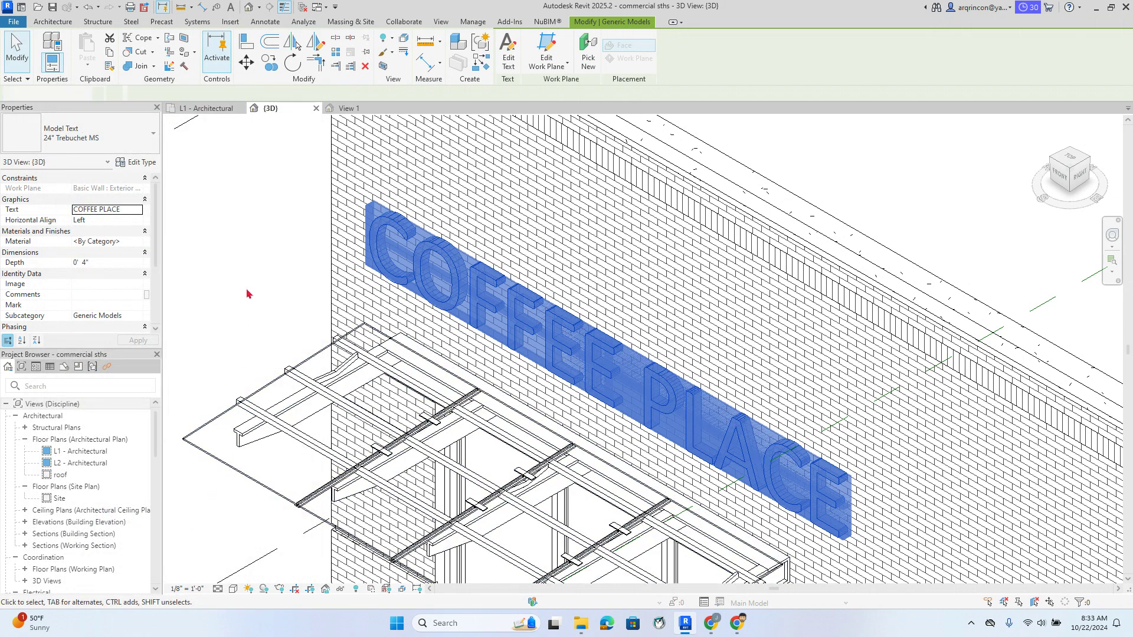
pyautogui.scroll(-2, 248, 291)
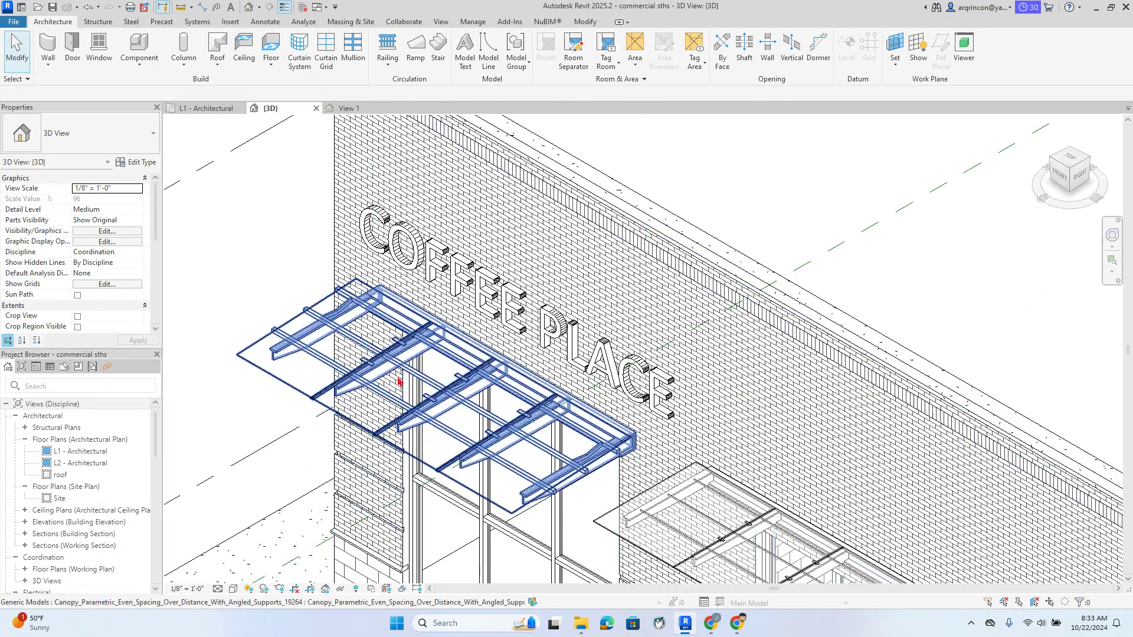
pyautogui.click(235, 589)
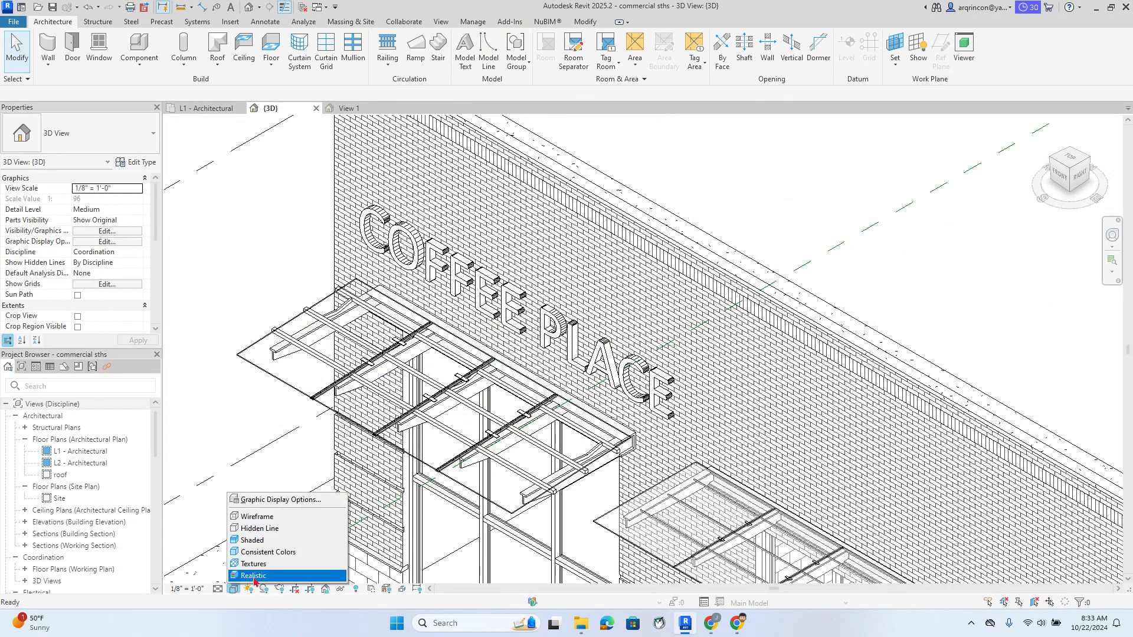
pyautogui.click(255, 577)
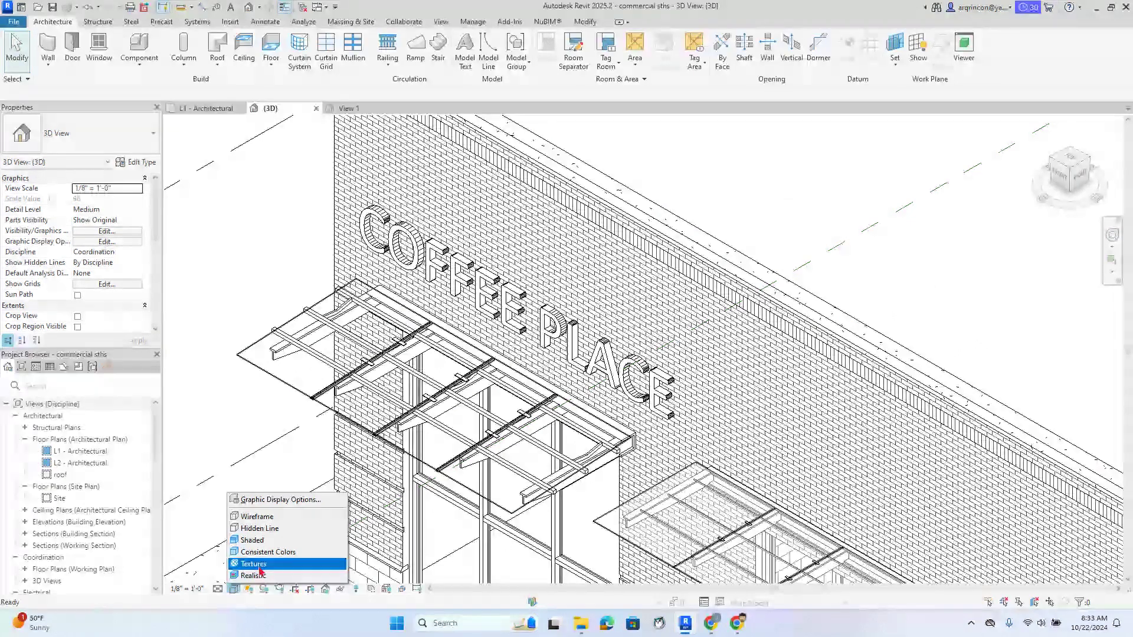
pyautogui.click(235, 589)
pyautogui.click(255, 576)
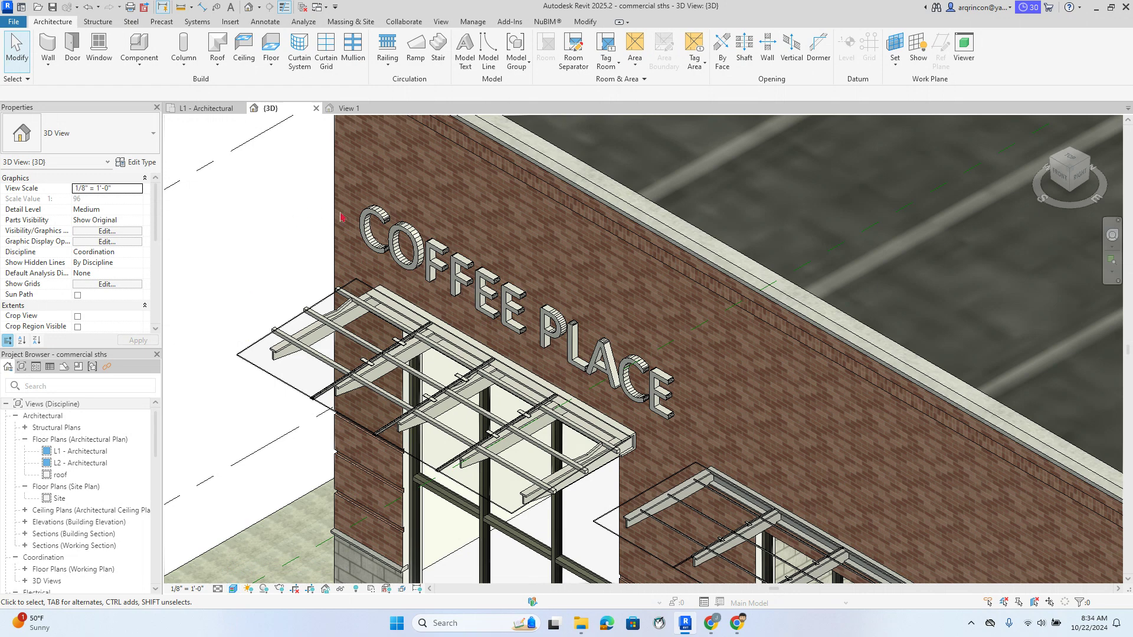
# Deselect the COFFEE PLACE sign and frame the whole building in view
pyautogui.click(419, 247)
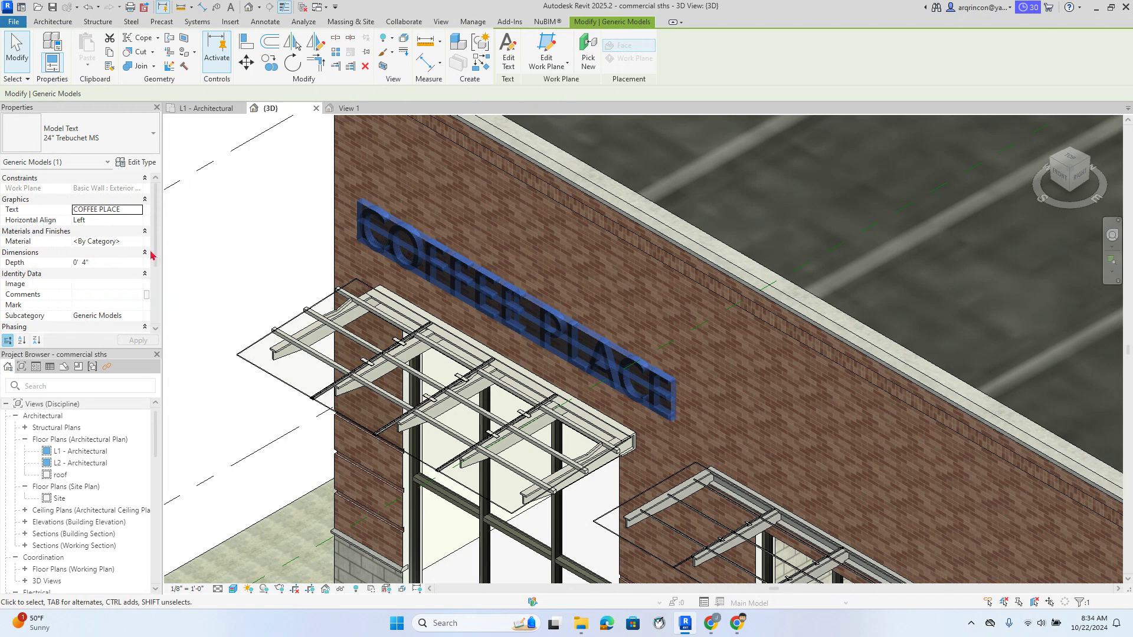
pyautogui.click(236, 264)
pyautogui.scroll(-4, 639, 297)
pyautogui.moveTo(691, 339); pyautogui.dragTo(482, 272, button='middle')
pyautogui.scroll(-1, 500, 263)
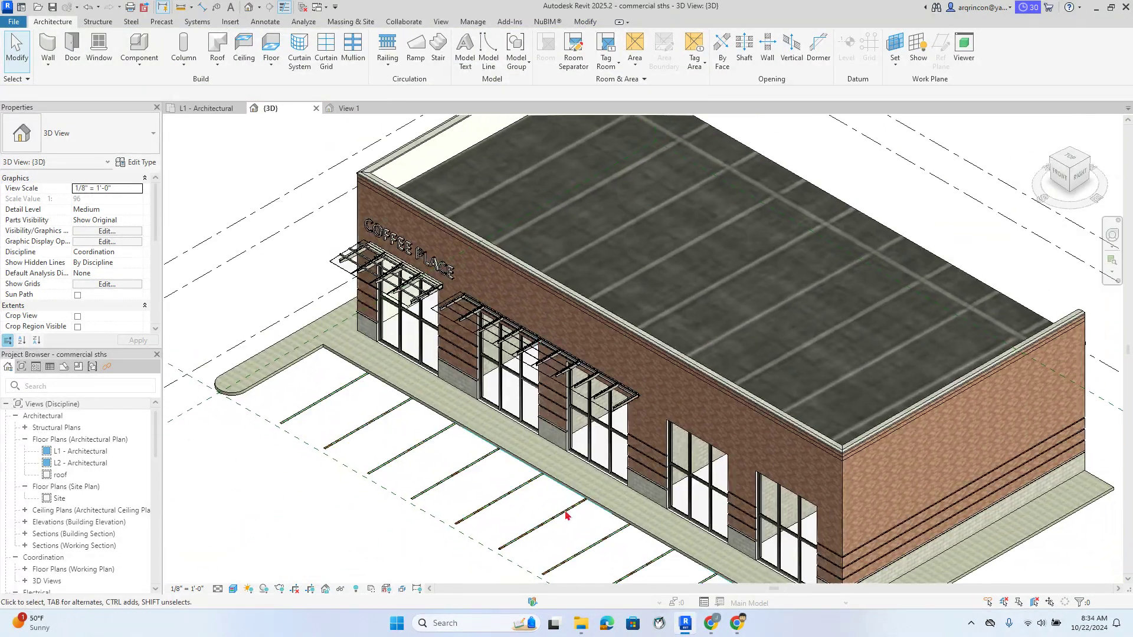